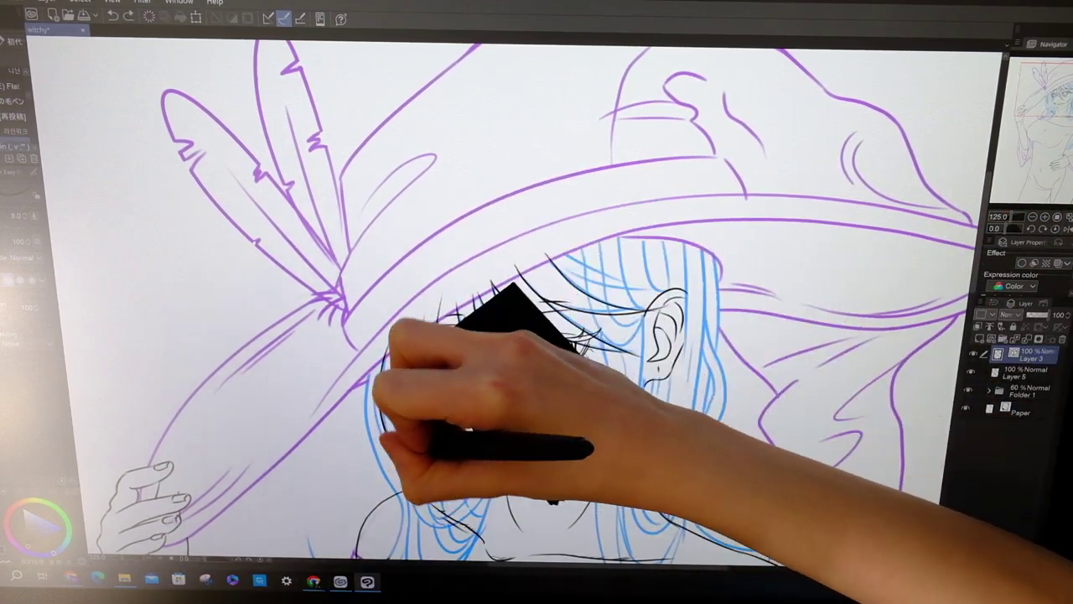
Ink the fringe strands above the ear and the long locks beside the face over the blue hair sketch
mouse_move(579, 245)
left_mouse_down()
mouse_move(616, 289)
mouse_move(637, 285)
left_mouse_up()
left_click_drag(621, 235, 648, 293)
key("p")
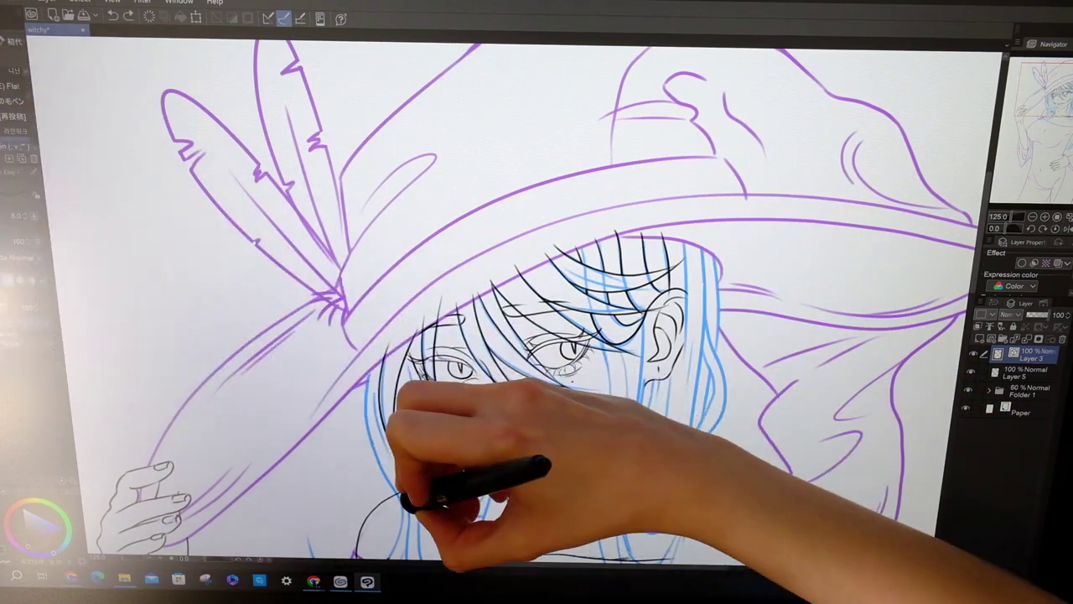
left_click_drag(715, 251, 694, 432)
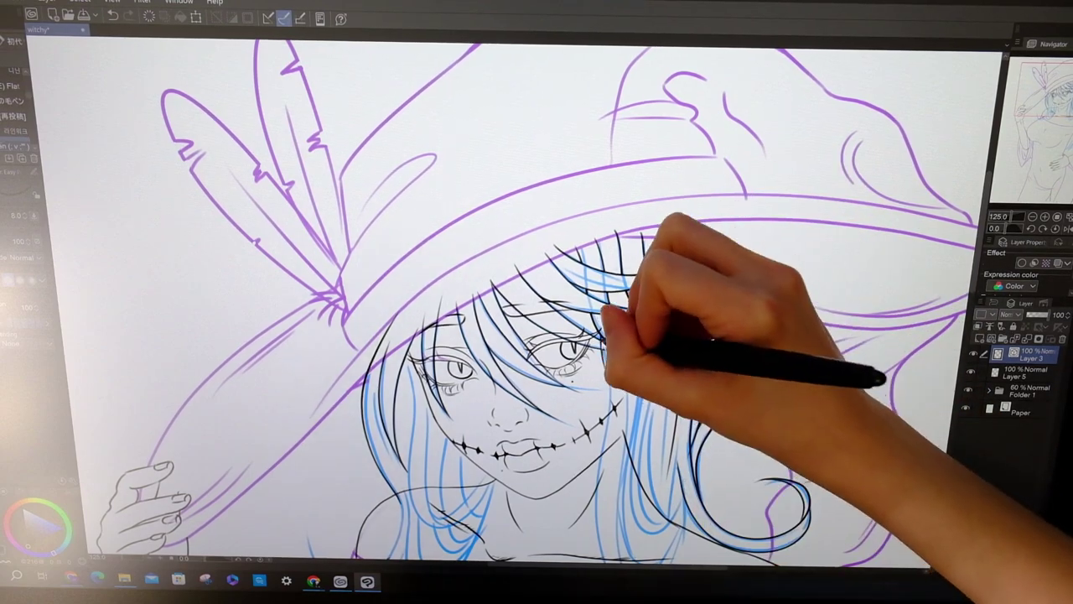
key("ctrl+minus")
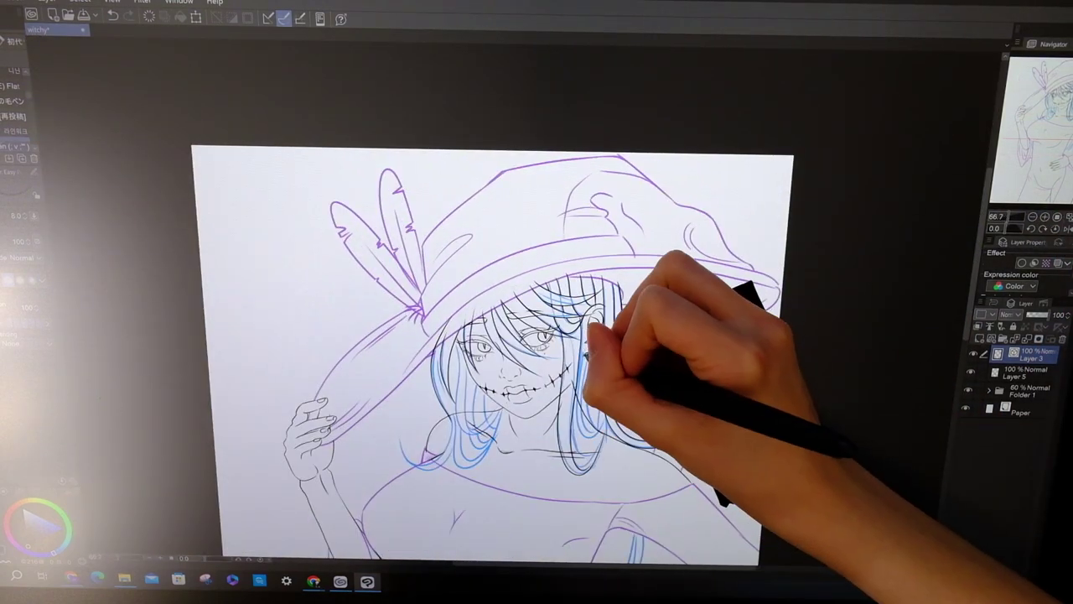
scroll(524, 465, "up", 3)
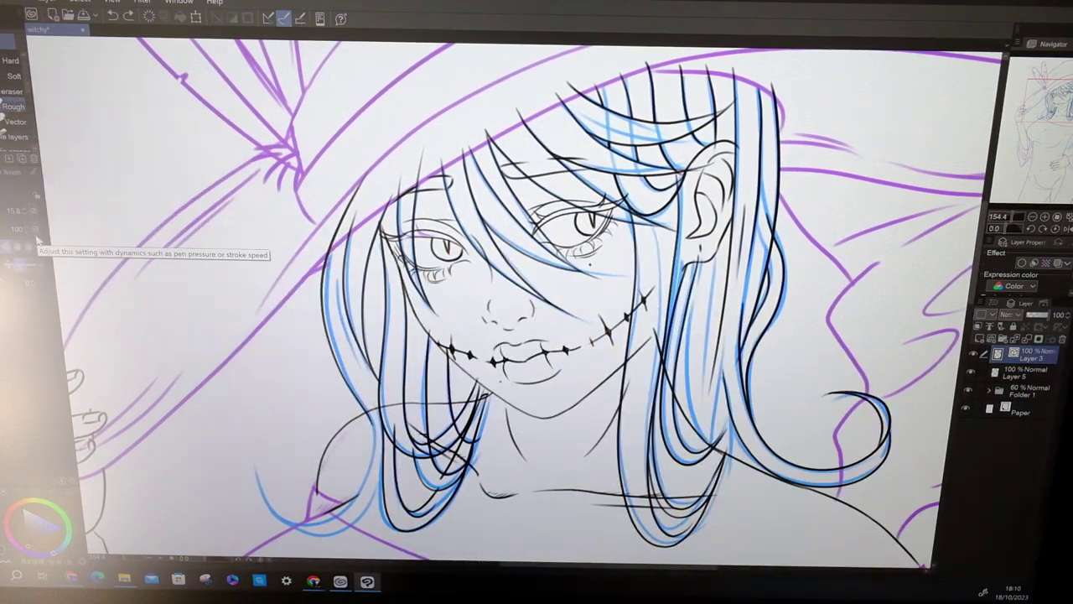
Clean up the hair line art with the Rough eraser and touch up strands with the pen
left_click(15, 108)
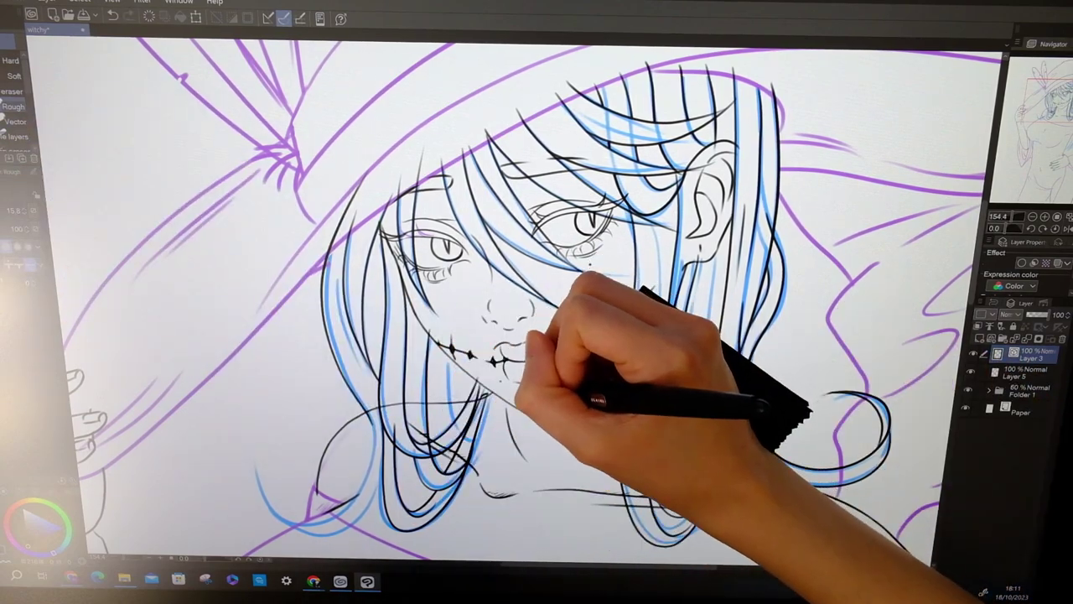
key("p")
key("e")
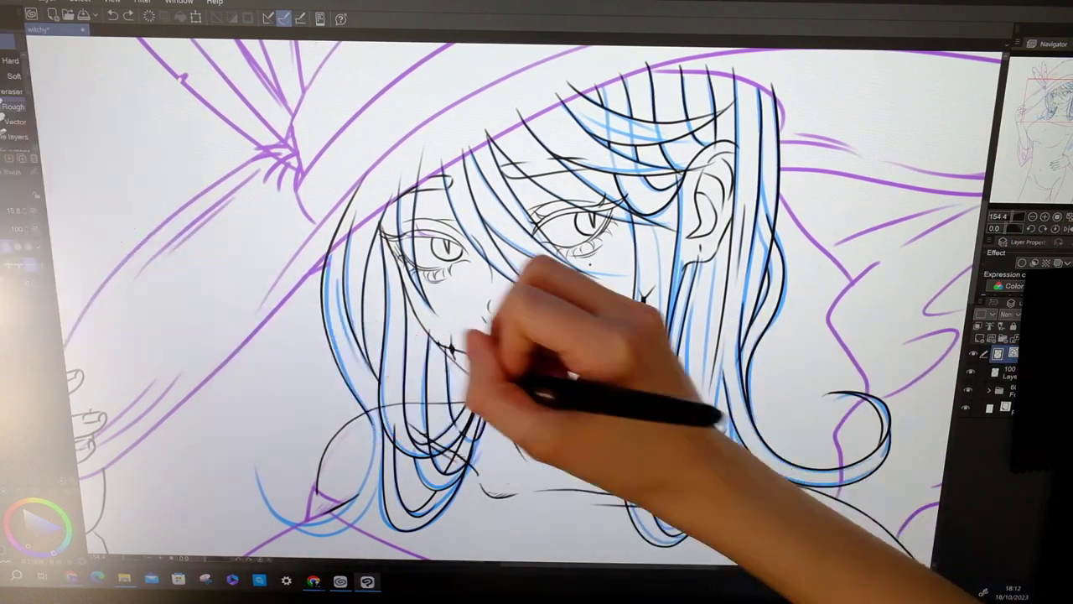
Move Layer 5 into Folder 1 and tint its face line art with a pink layer color
left_click_drag(1015, 373, 1017, 391)
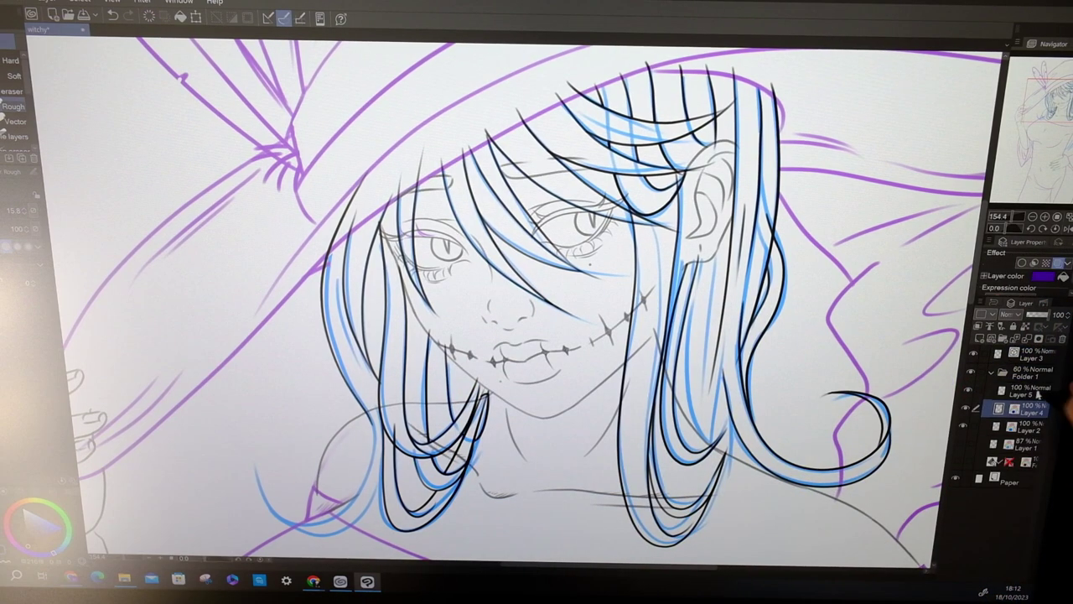
left_click(1033, 391)
left_click(1055, 339)
key("p")
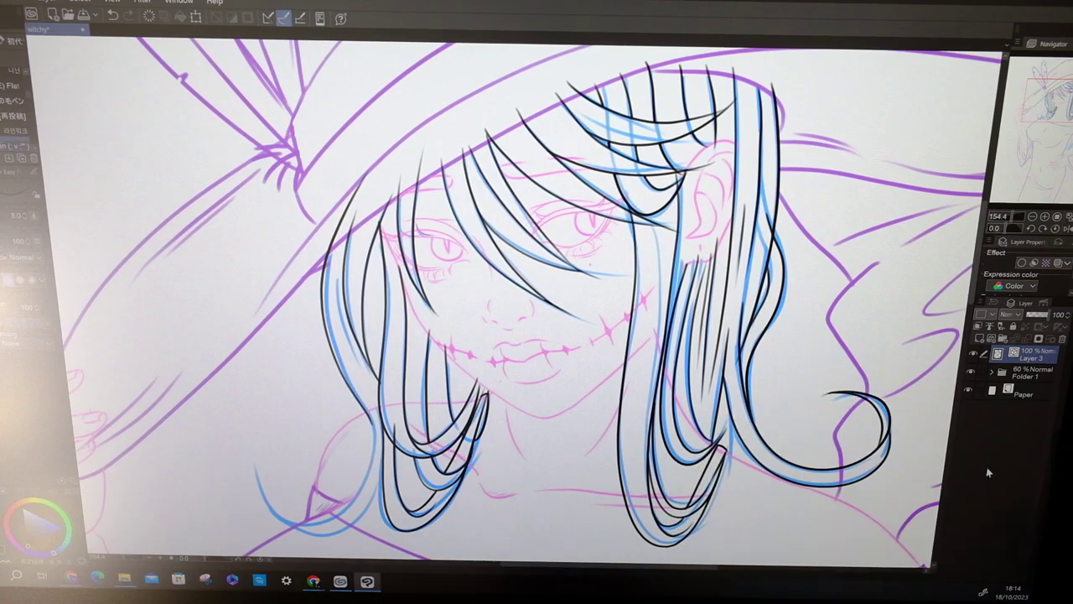
Erase stray hair line ends around the fringe and ear with the Rough eraser, and ink the jawline
key("e")
scroll(429, 165, "up", 5)
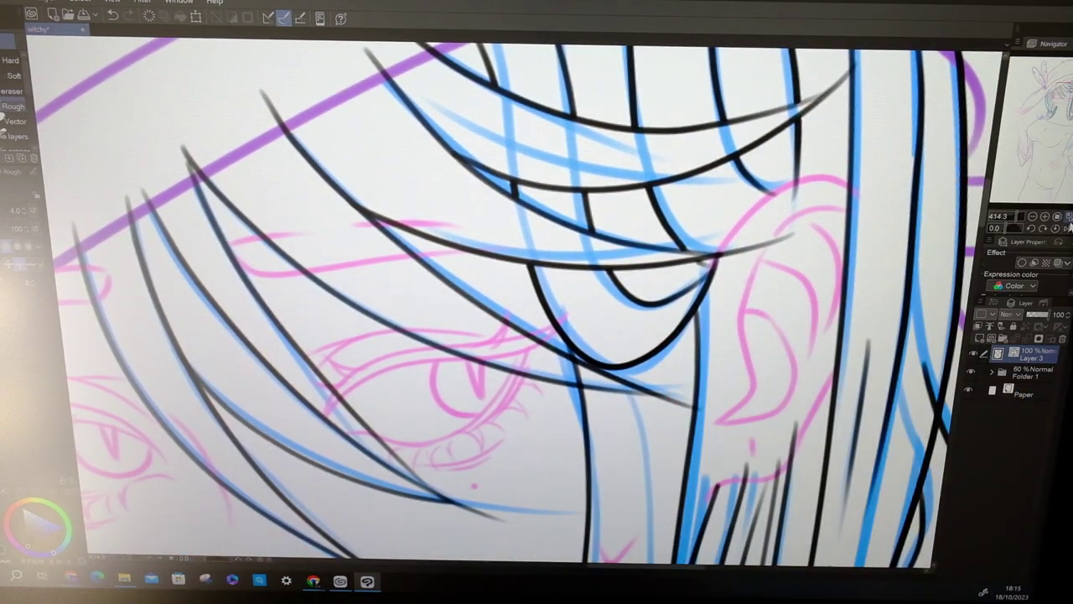
scroll(536, 302, "down", 5)
key("p")
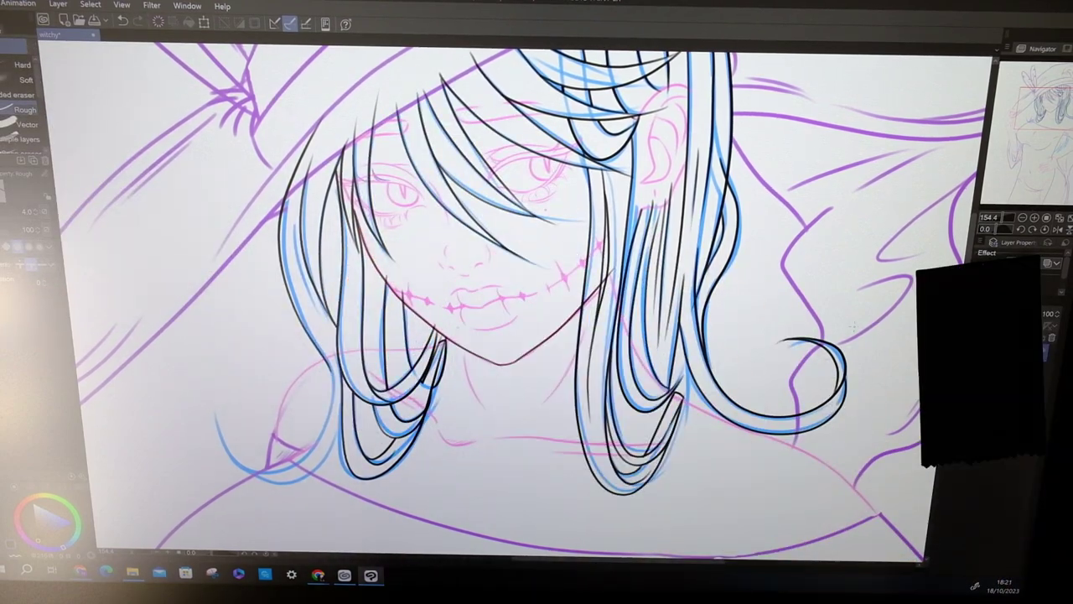
Refine the hair strands beside the jaw using the line correction tool, the pen and the Rough eraser
key("y")
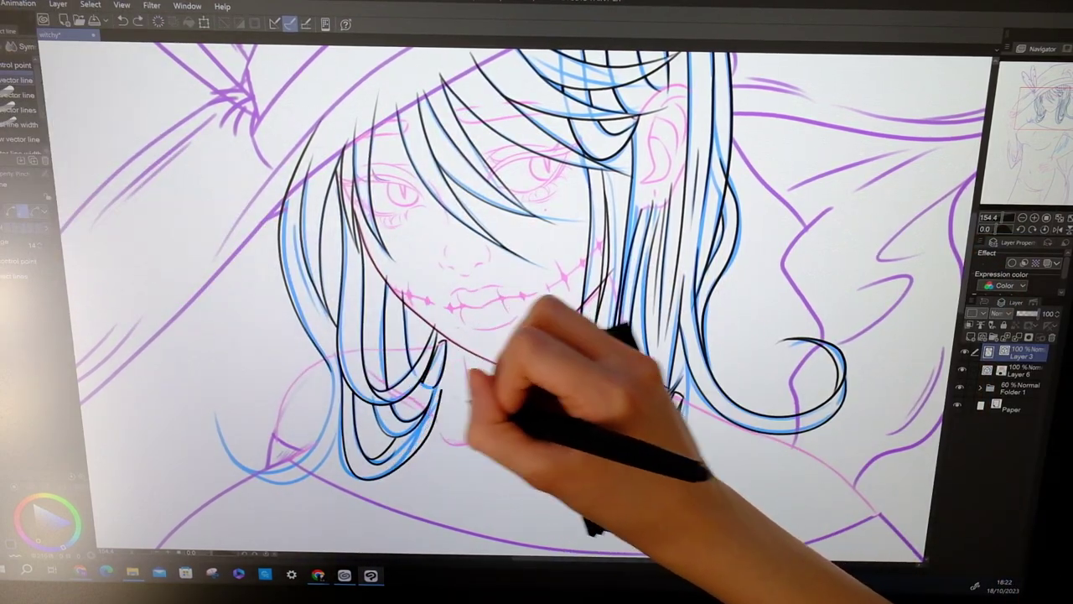
key("p")
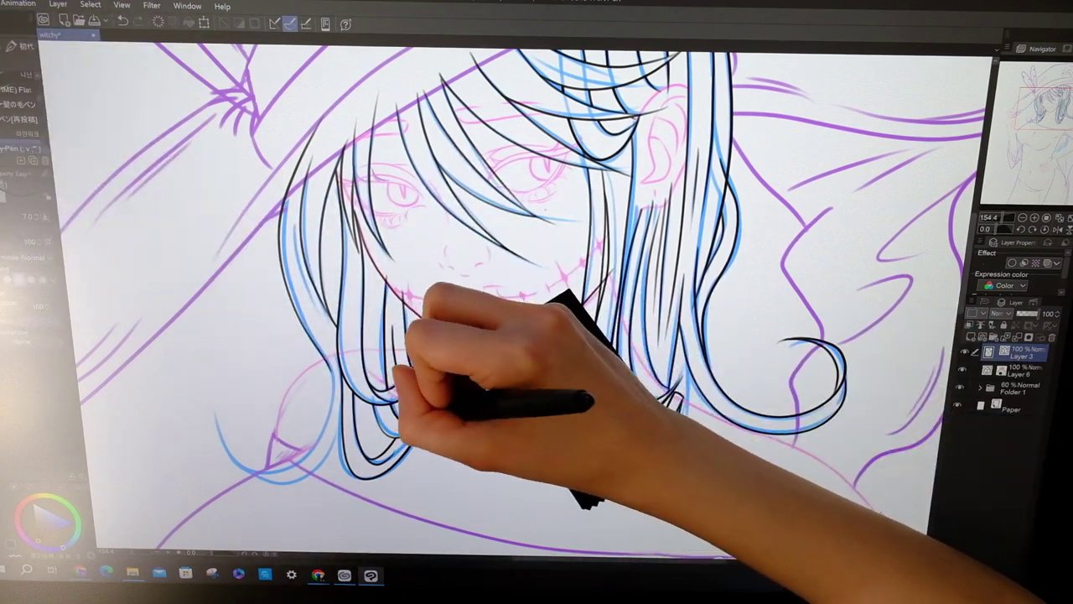
key("e")
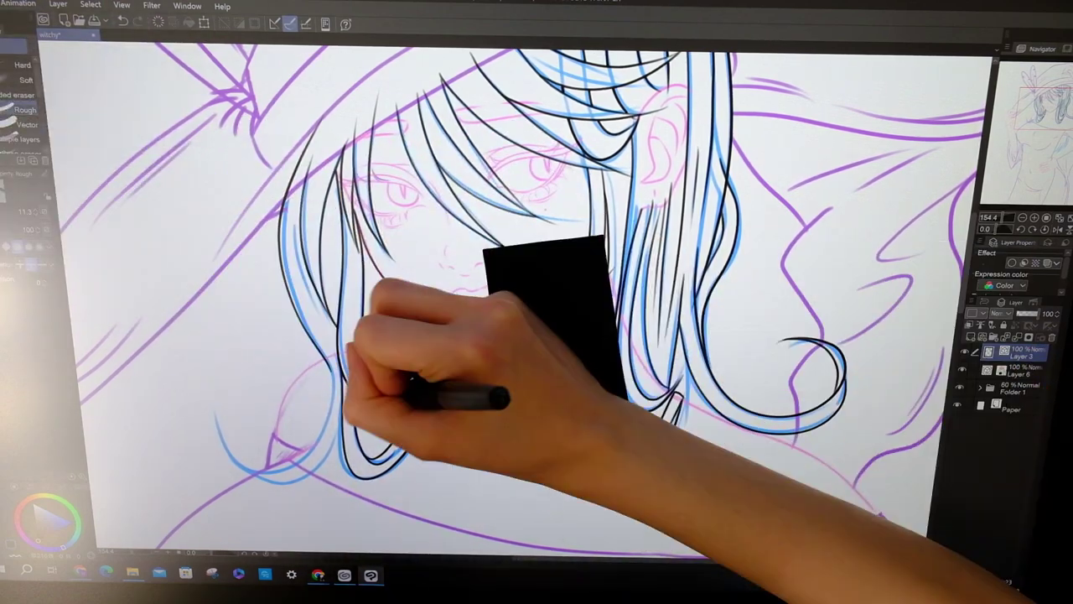
Flip the canvas horizontally, ink the outward-curling lock over the shoulder, and erase stray marks in the hair
left_click(1058, 229)
key("p")
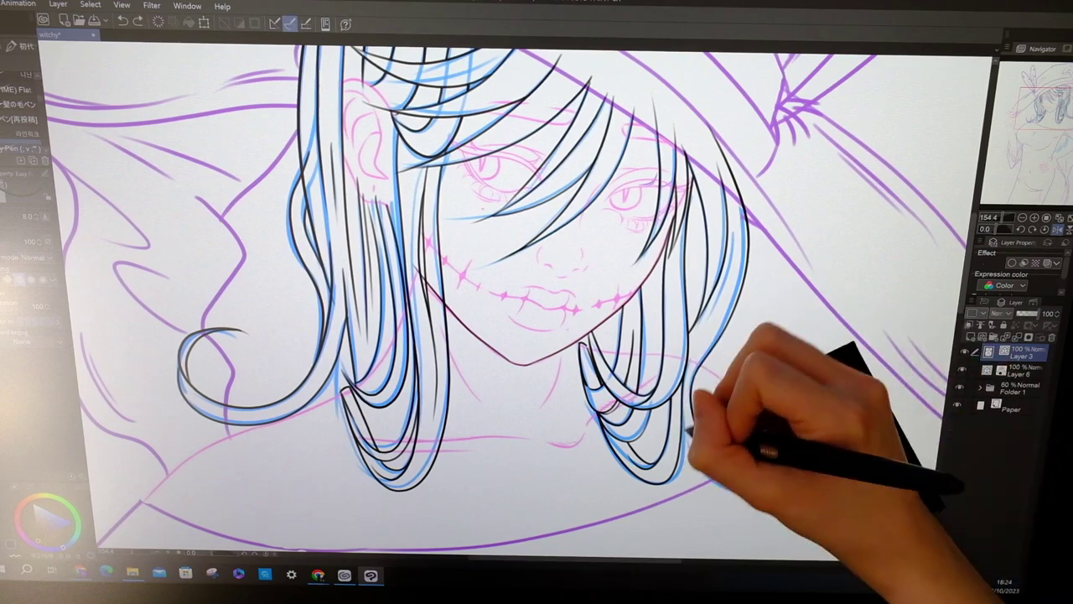
key("e")
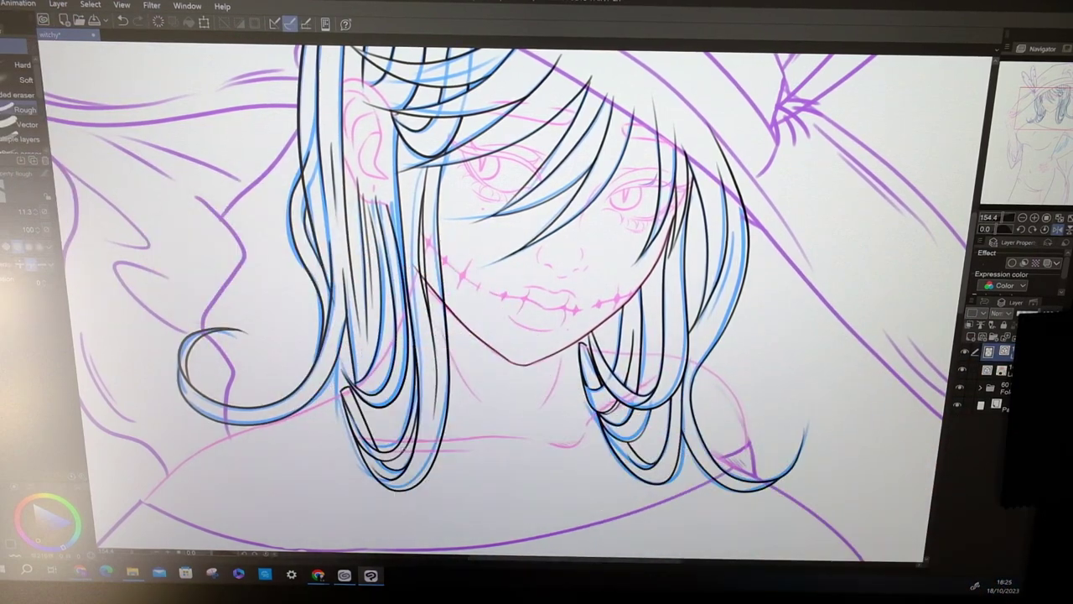
key("p")
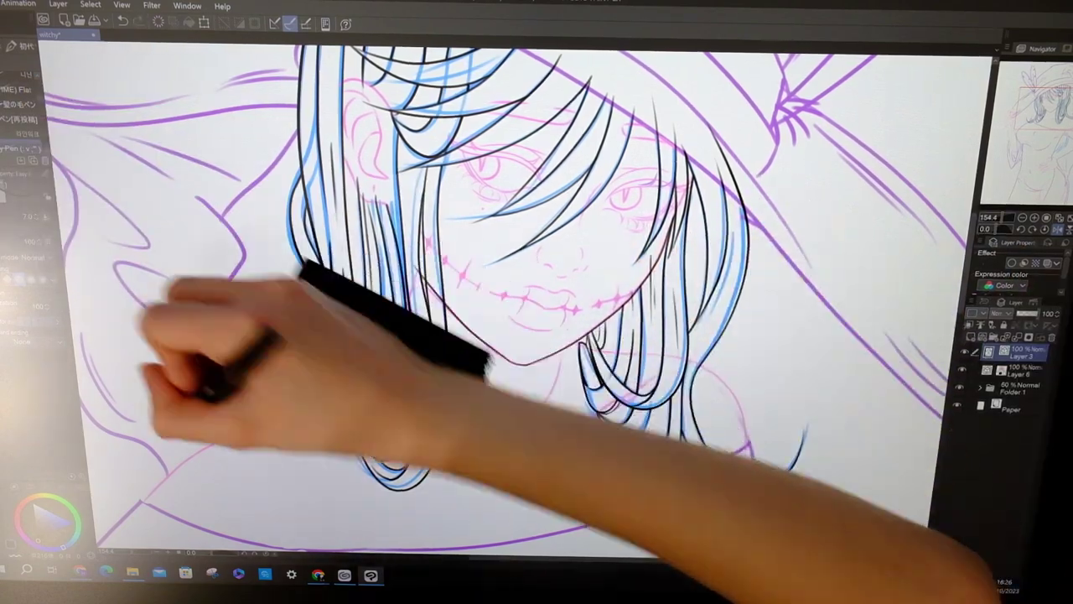
key("ctrl+plus")
key("ctrl+plus")
key("e")
key("ctrl+minus")
key("ctrl+minus")
Ink the outer contour of the raised hand and its upper fingers on Layer 6
key("p")
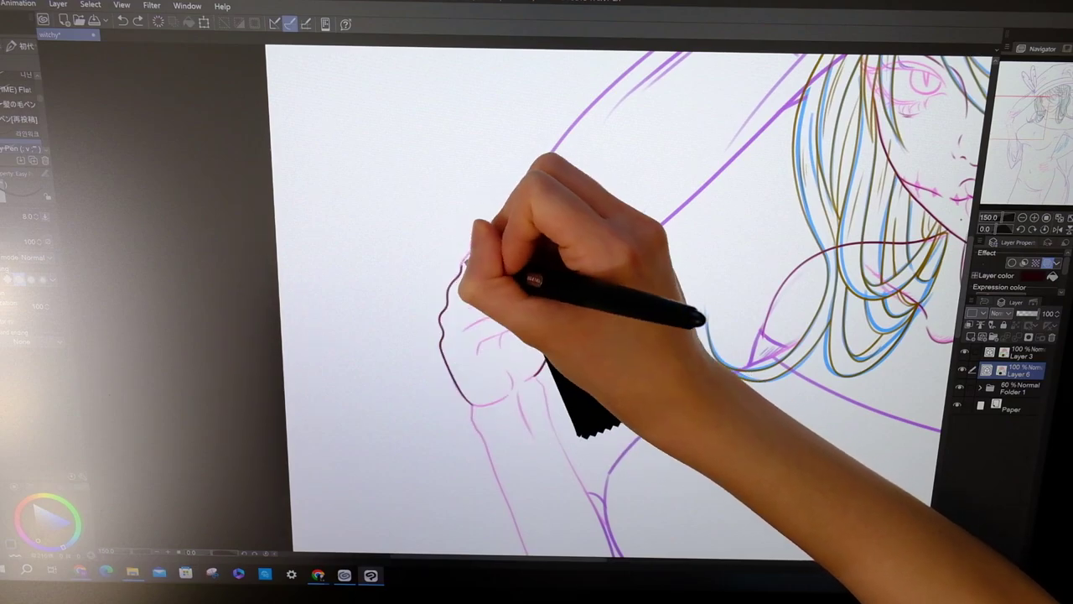
key("h")
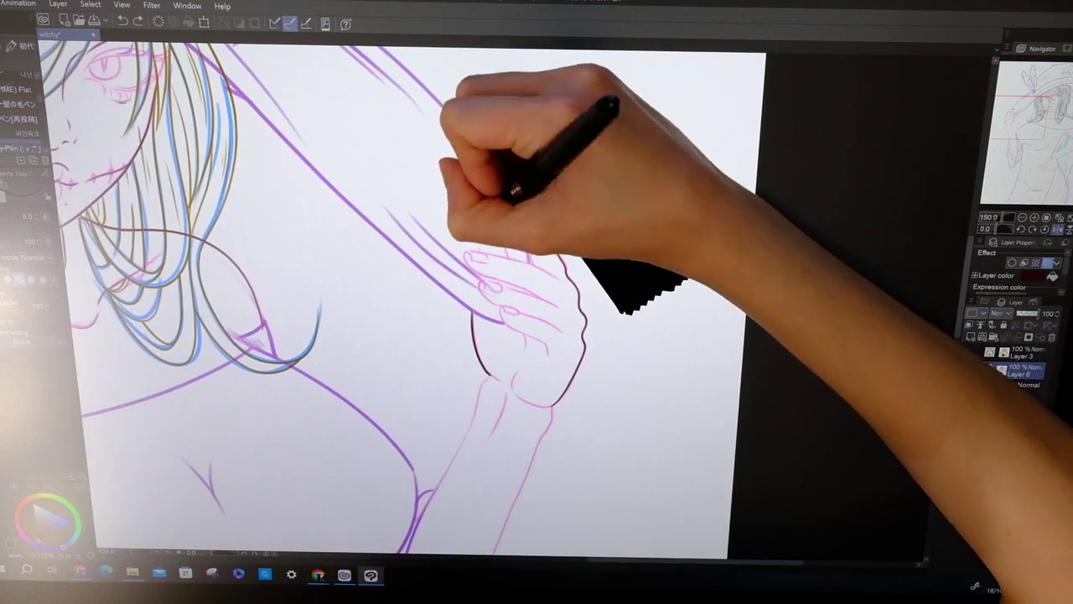
left_click_drag(508, 208, 508, 232)
key("h")
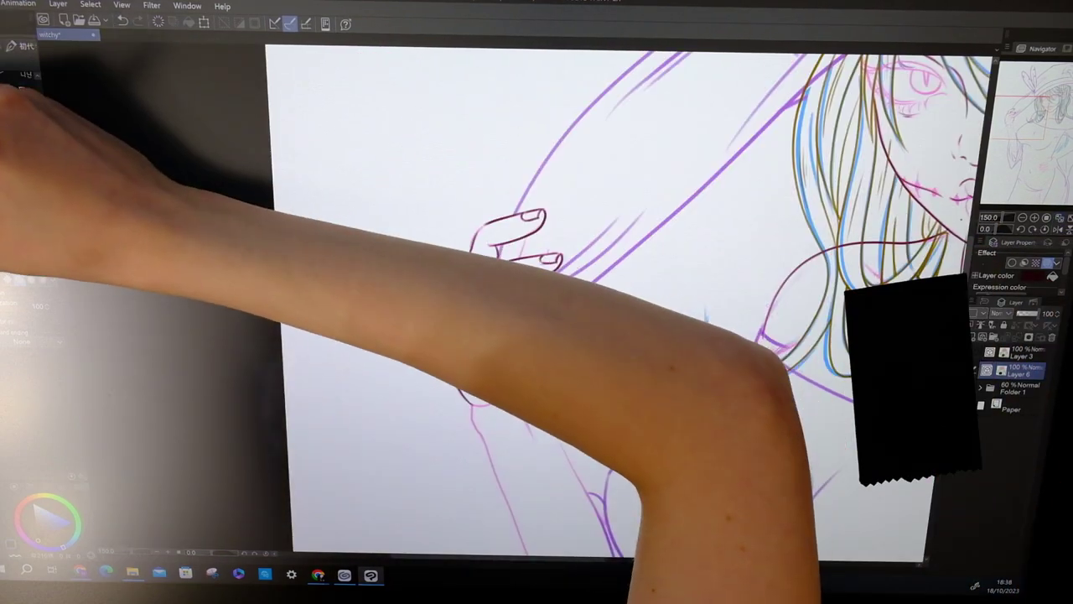
Ink long pointed nails on the raised hand and continue its lower finger lines
key("ctrl+minus")
key("ctrl+minus")
key("h")
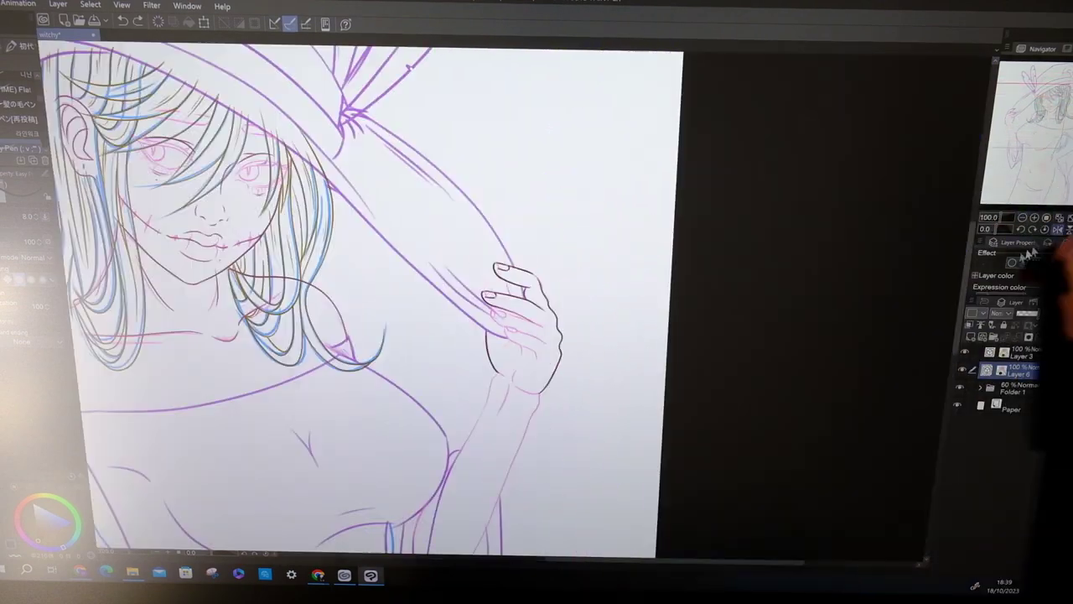
key("ctrl+plus")
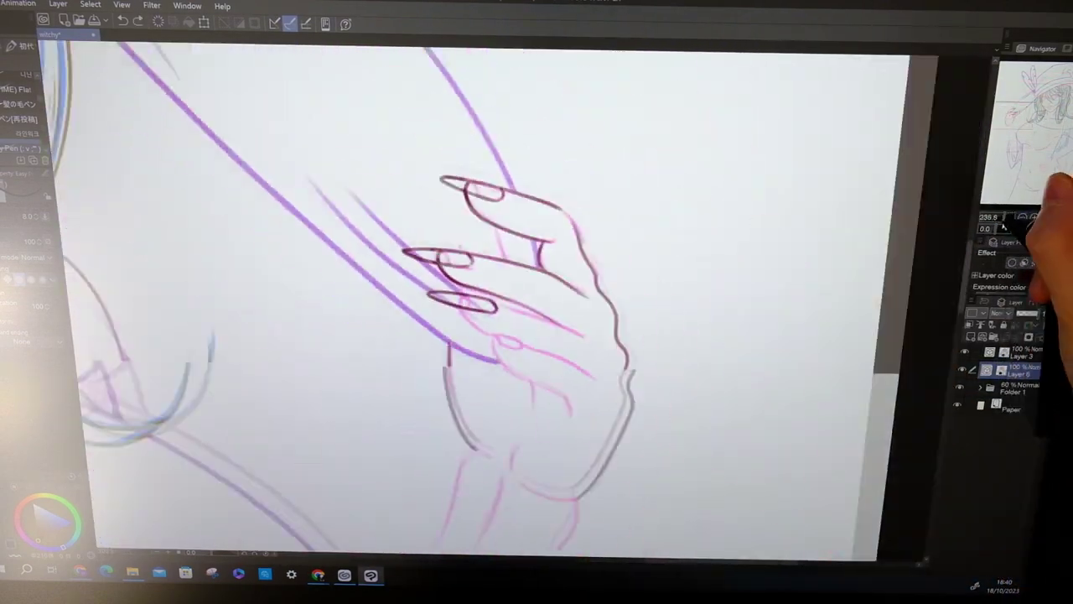
key("h")
key("h")
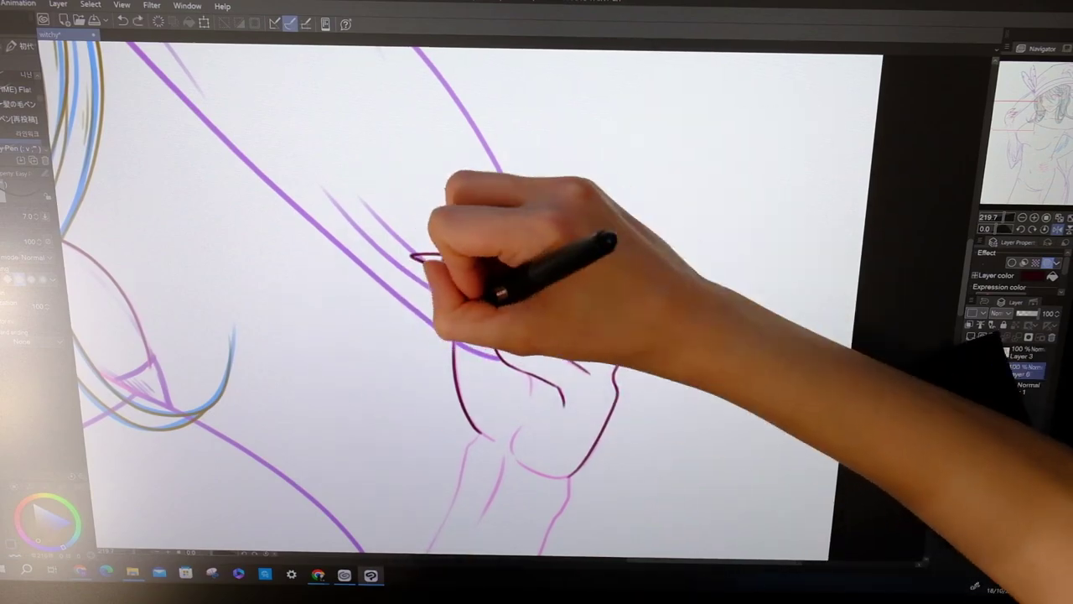
Ink both edges of the raised forearm from the wrist down and clean up with the Rough eraser
key("ctrl+0")
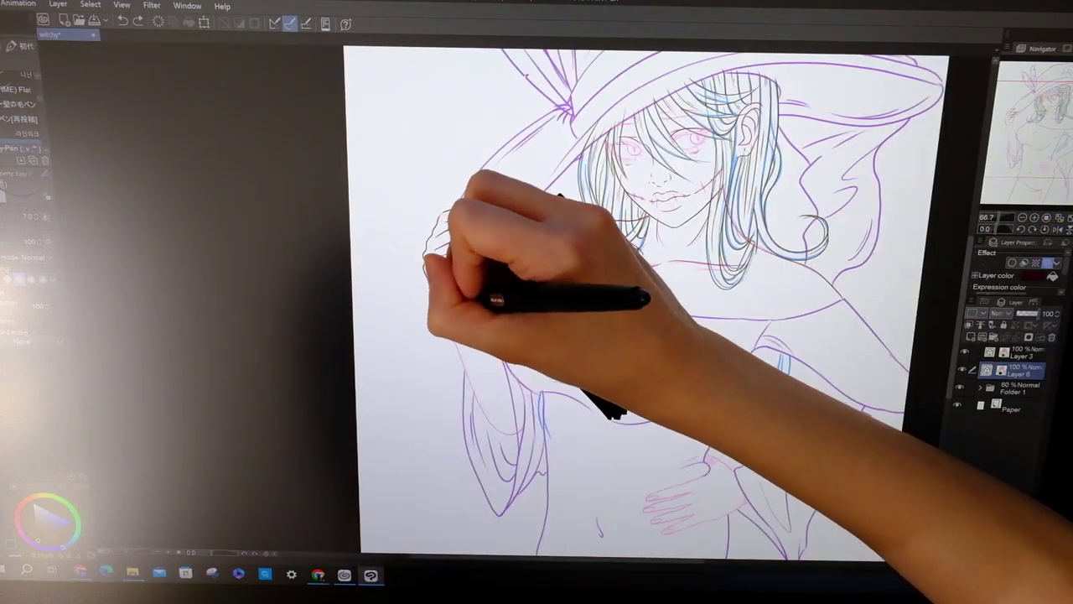
key("ctrl+plus")
key("e")
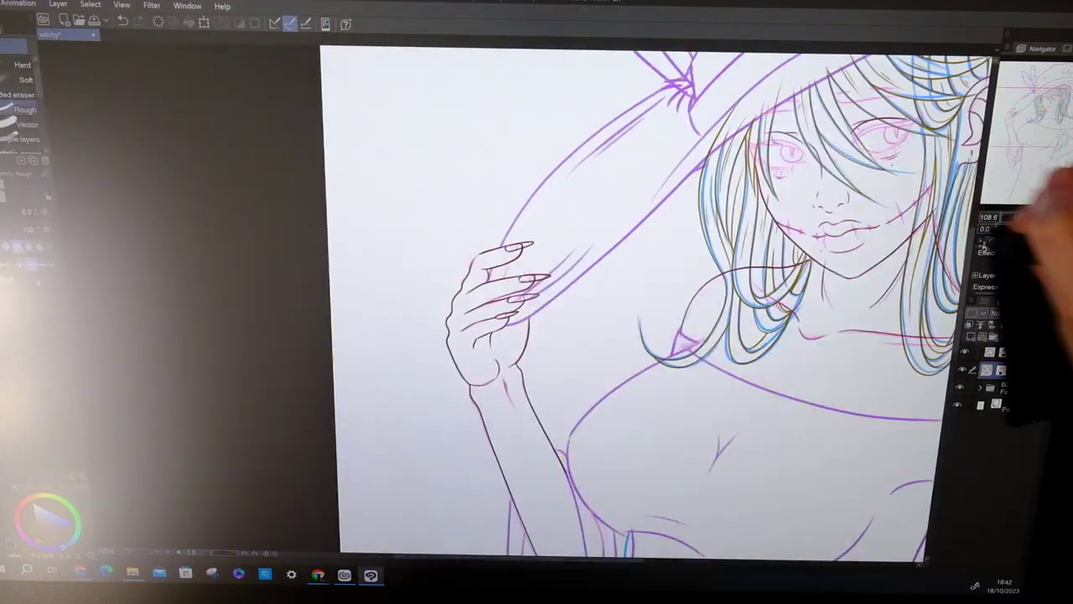
key("ctrl+plus")
Ink the hand resting on the waist, including its wrist, fingers and nails
key("p")
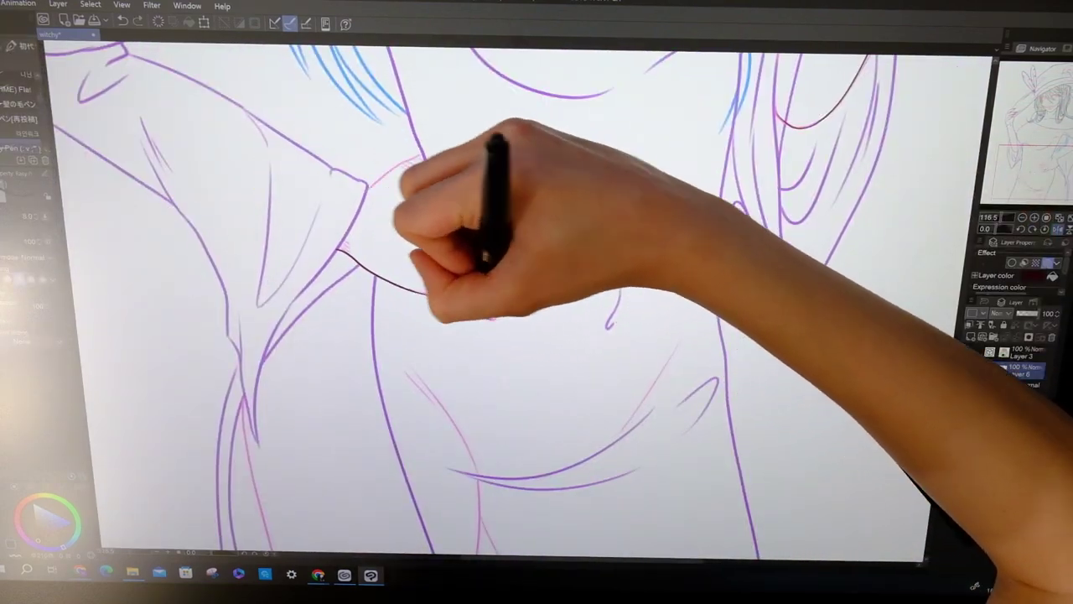
mouse_move(492, 227)
left_mouse_down()
mouse_move(635, 263)
mouse_move(551, 324)
left_mouse_up()
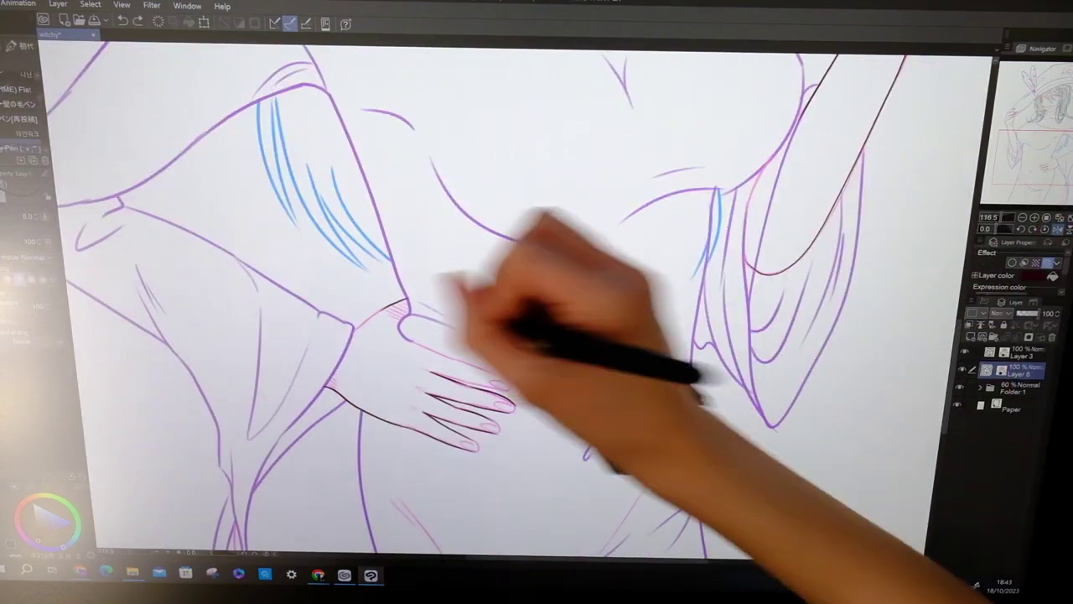
left_click_drag(659, 443, 359, 359)
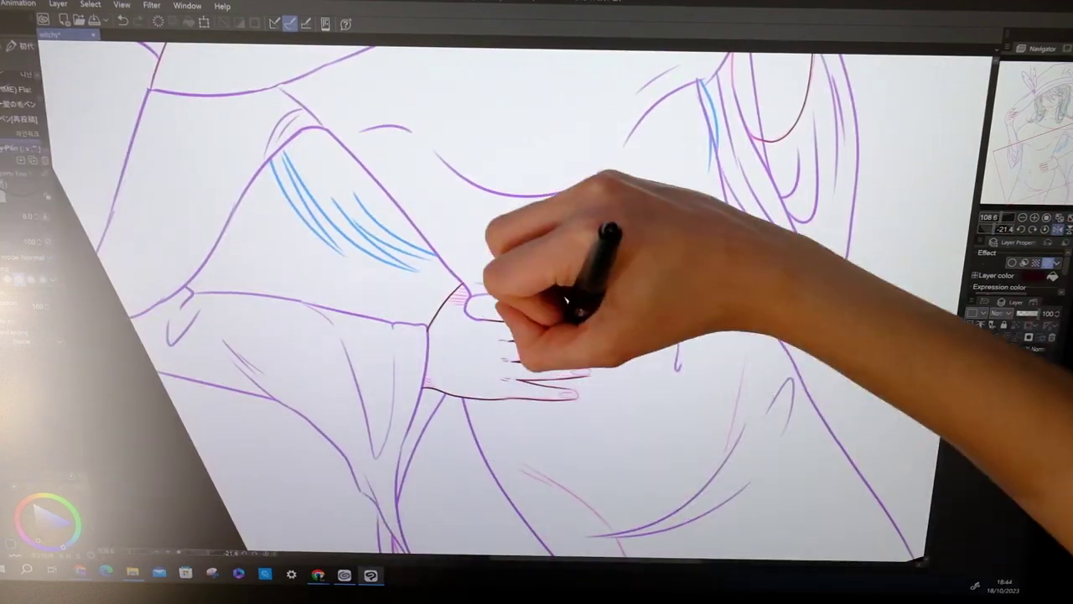
left_click_drag(567, 300, 428, 304)
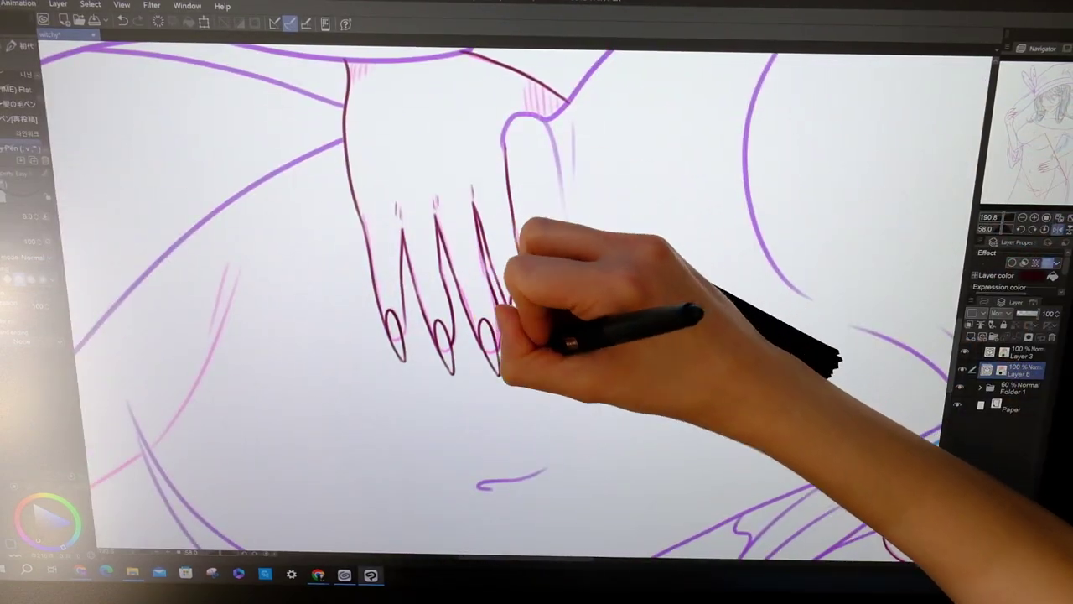
Ink the thigh and groin contours below the waist, and return the canvas to its unflipped orientation
left_click(1046, 229)
left_click(1023, 217)
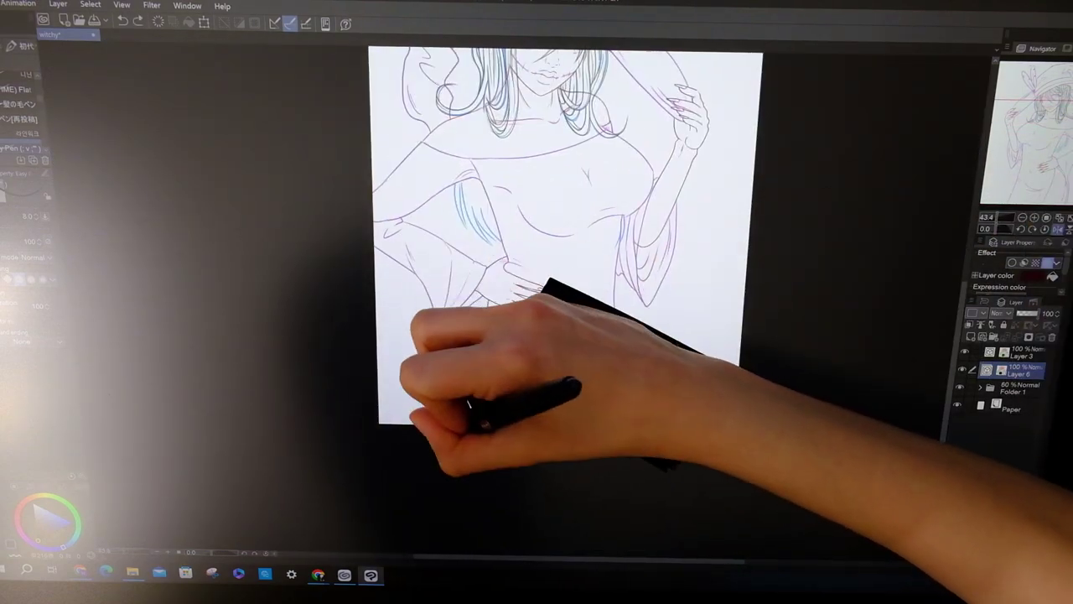
scroll(493, 268, "up", 4)
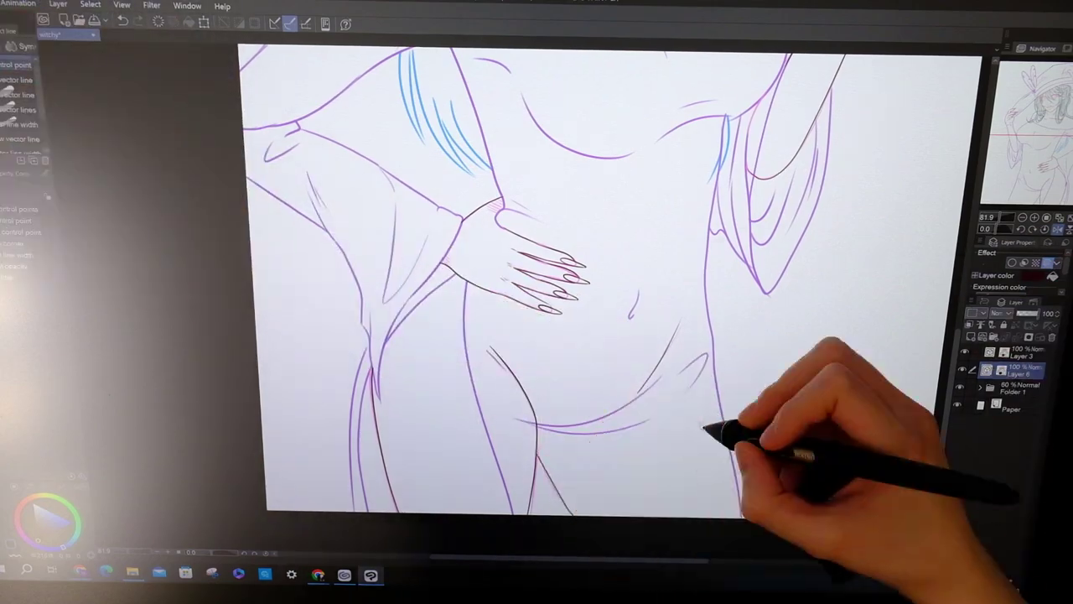
scroll(719, 431, "up", 5)
left_click(1058, 229)
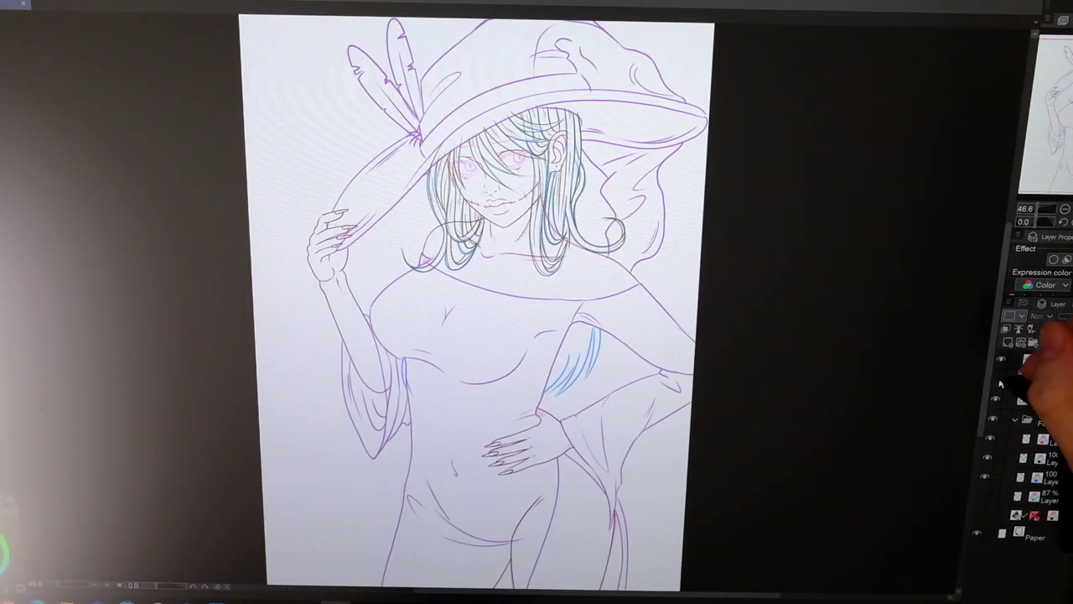
Ink the upper lid and lashes of the eye nearest the ear, checking the face with the canvas flipped
scroll(495, 243, "up", 5)
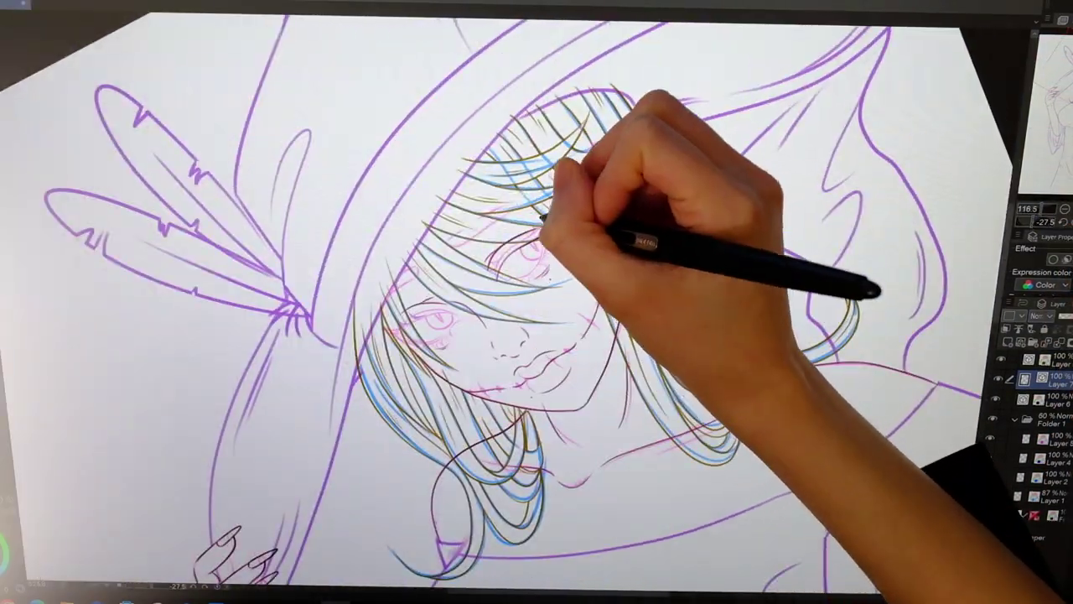
scroll(906, 355, "up", 3)
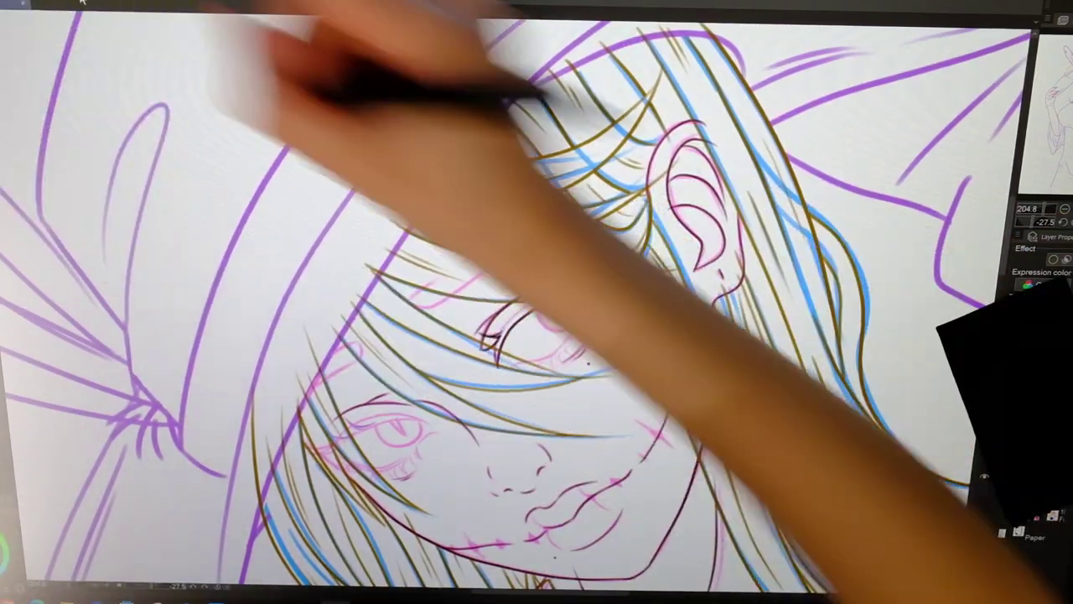
left_click_drag(576, 280, 487, 342)
left_click_drag(579, 285, 499, 362)
key("h")
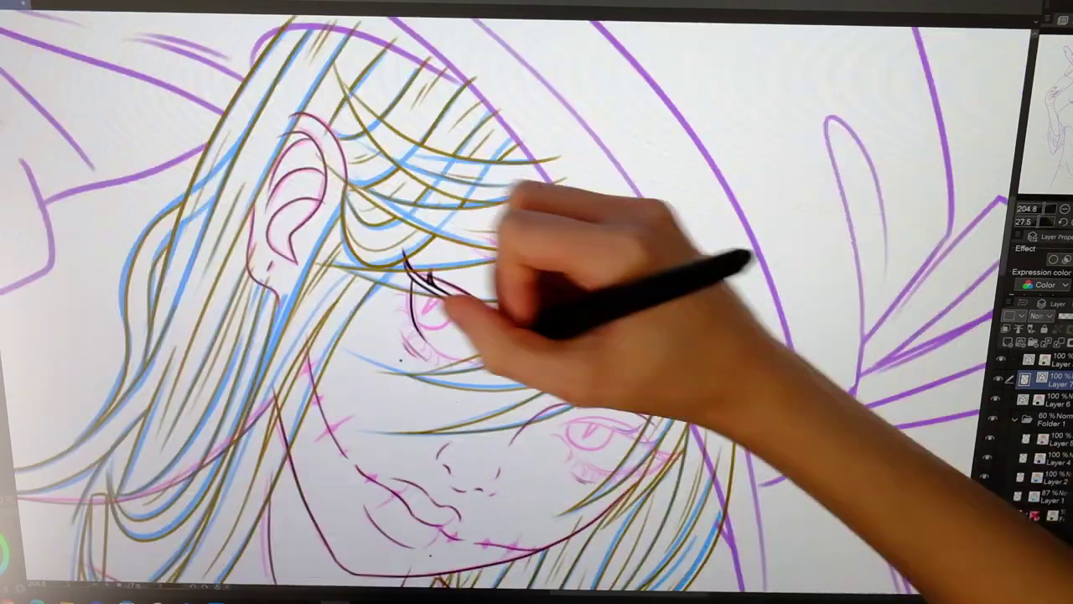
key("h")
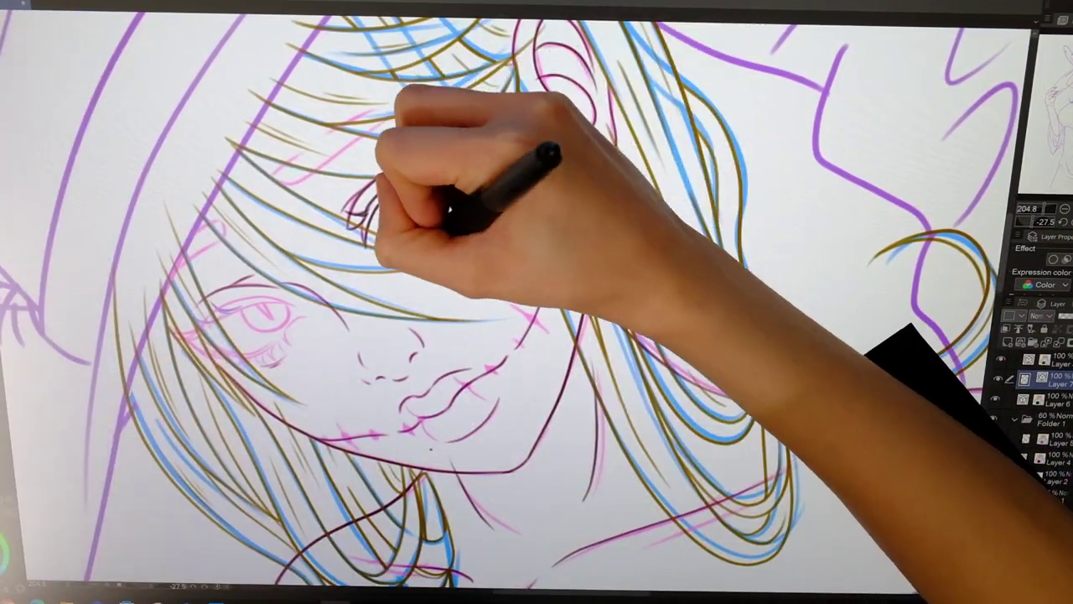
key("ctrl+minus")
key("h")
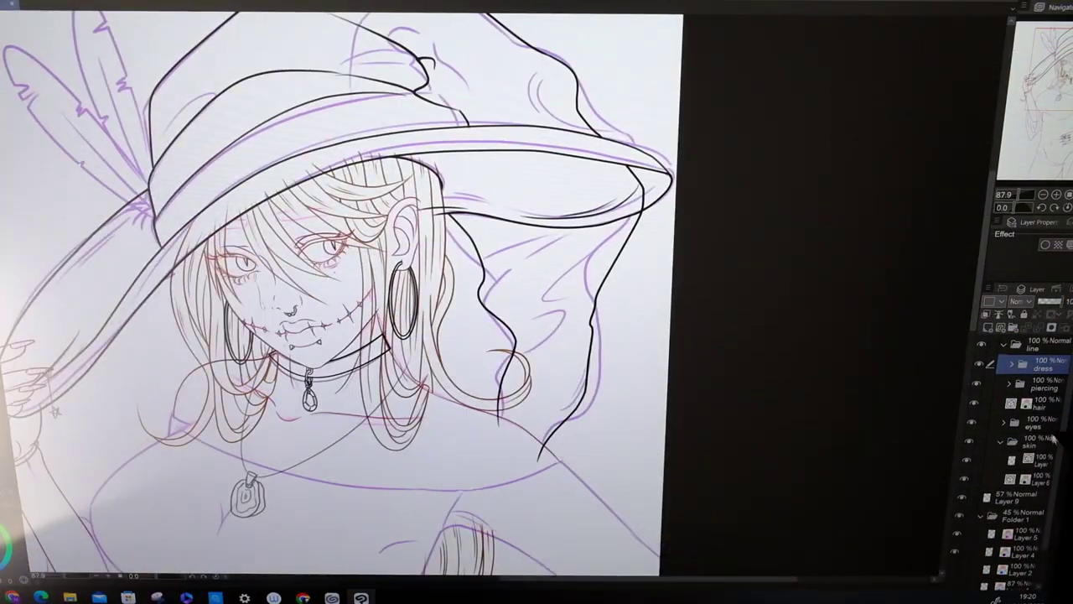
Refine the skin and hair line art around the face, ear and neck on their separate layers
key("ctrl+plus")
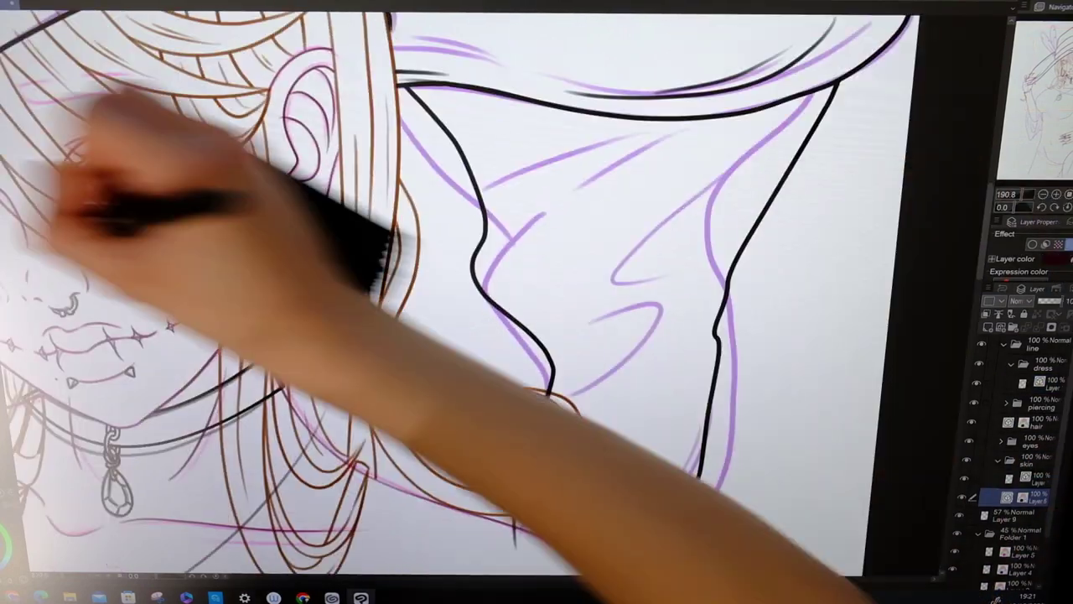
left_click_drag(497, 303, 657, 305)
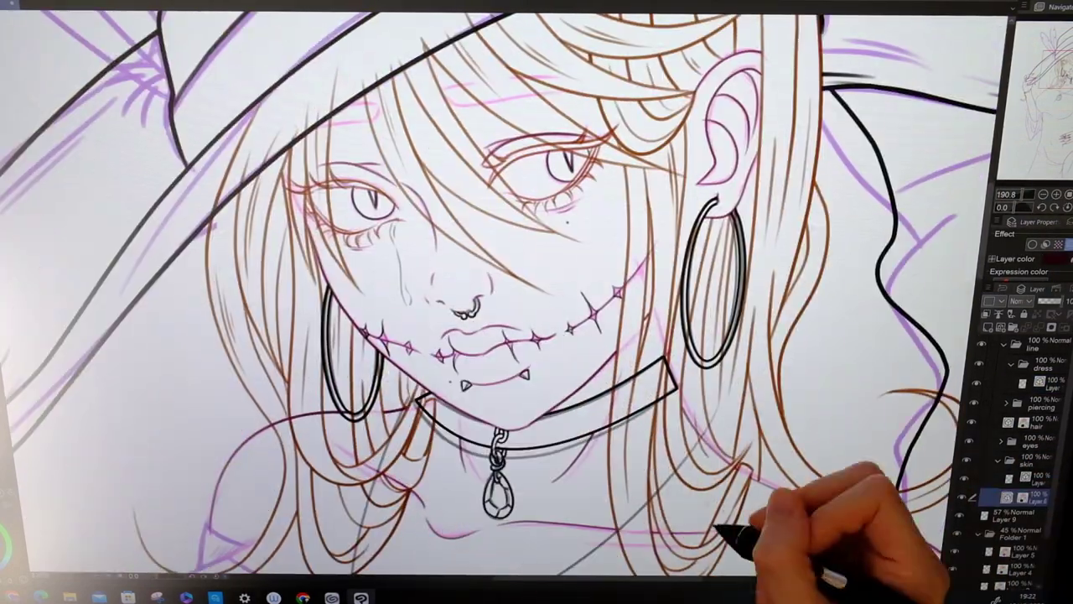
key("ctrl+0")
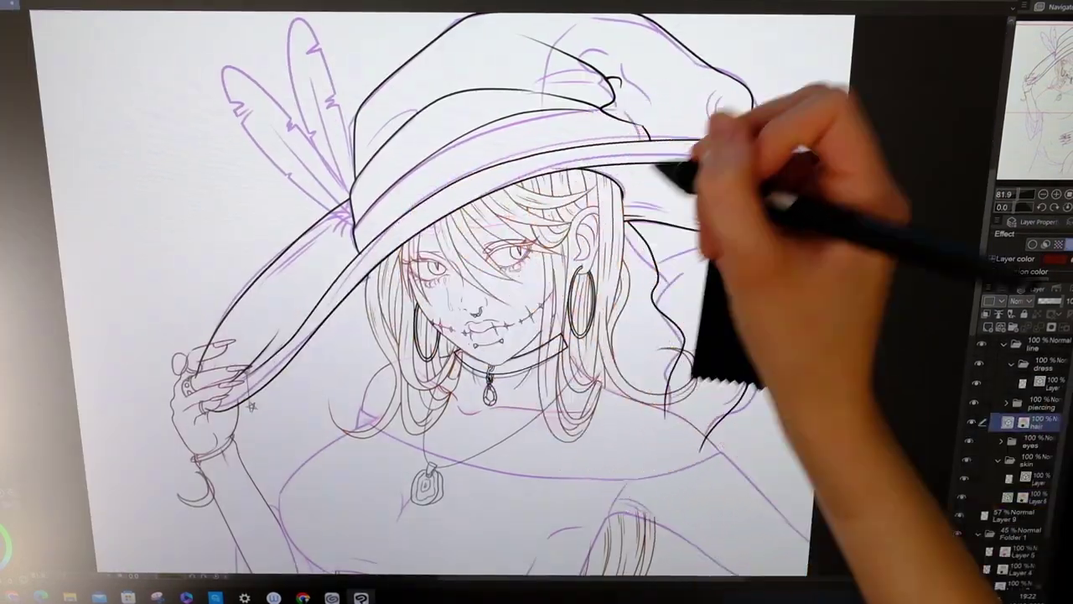
key("ctrl+plus")
left_click(612, 393, "ctrl")
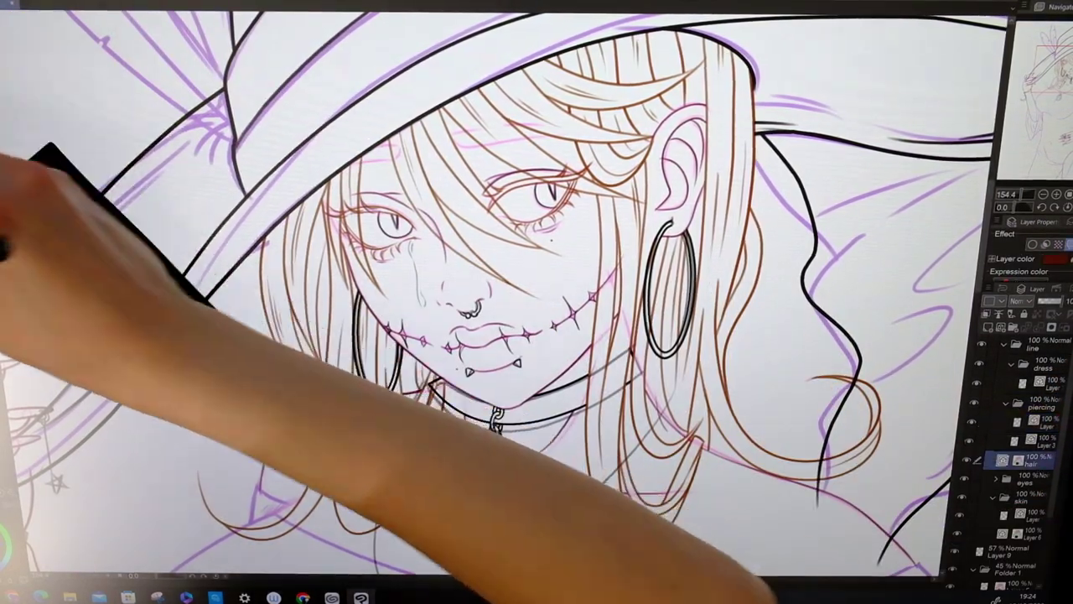
Ink the choker and its teardrop pendant in black within the piercing folder
left_click(701, 290, "ctrl")
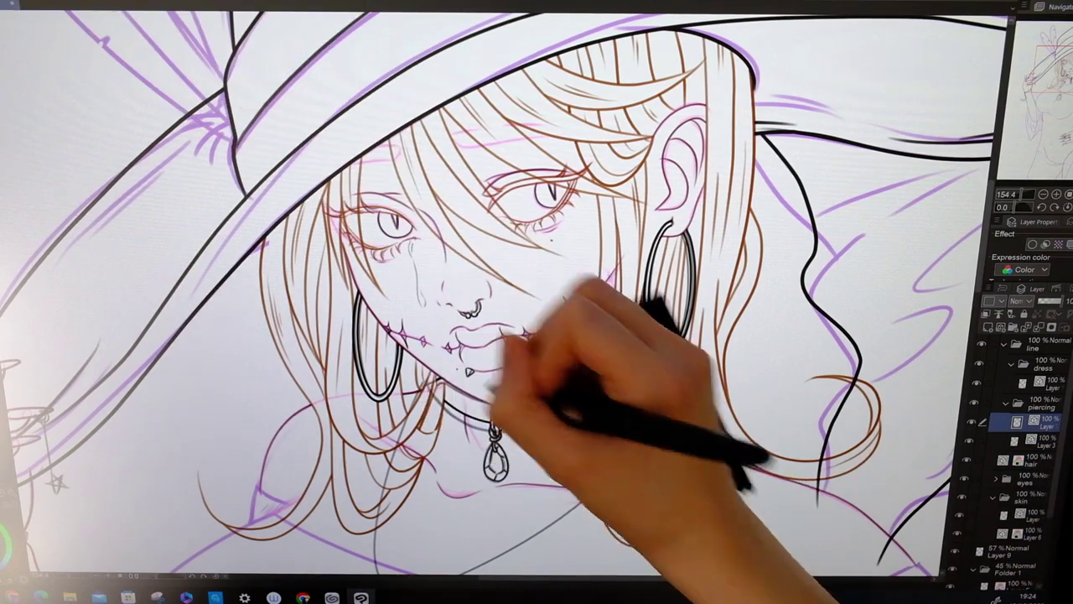
key("ctrl+0")
key("ctrl+plus")
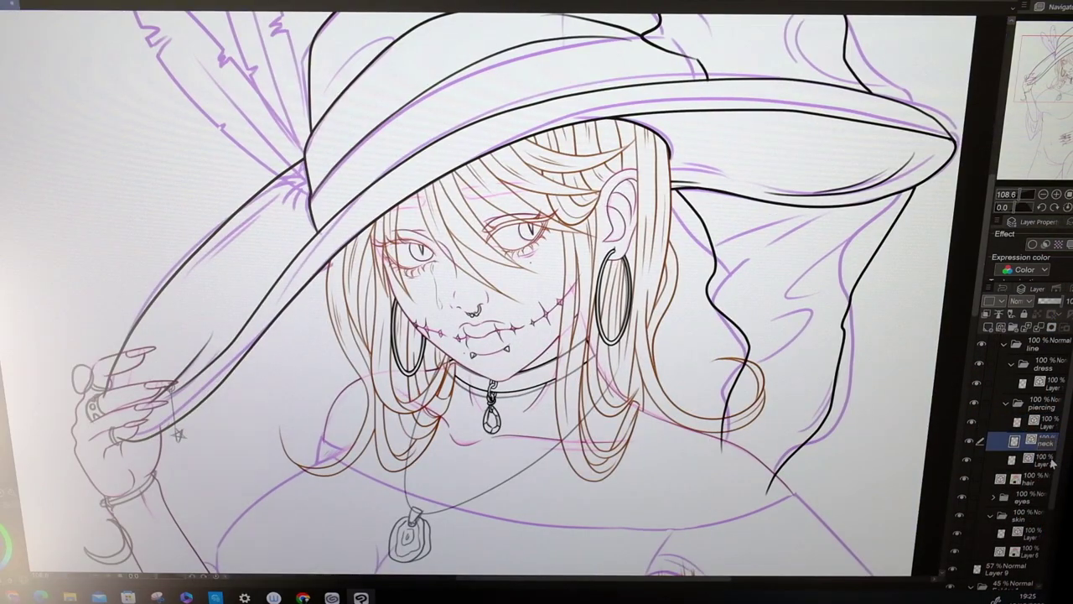
Ink the rings on the raised hand's fingers in black over the grey jewellery sketch
left_click(1048, 461)
key("ctrl+0")
key("ctrl+plus")
key("ctrl+plus")
key("ctrl+plus")
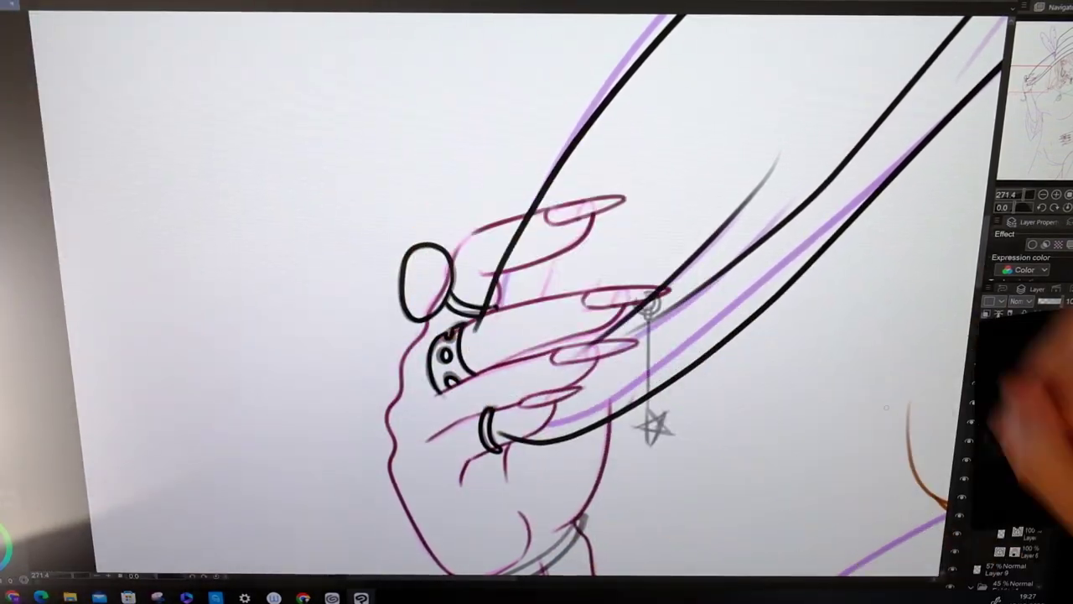
Ink the finger bands and the linked double ring on the hand resting on the waist, using the rings layer
left_click_drag(637, 277, 336, 339)
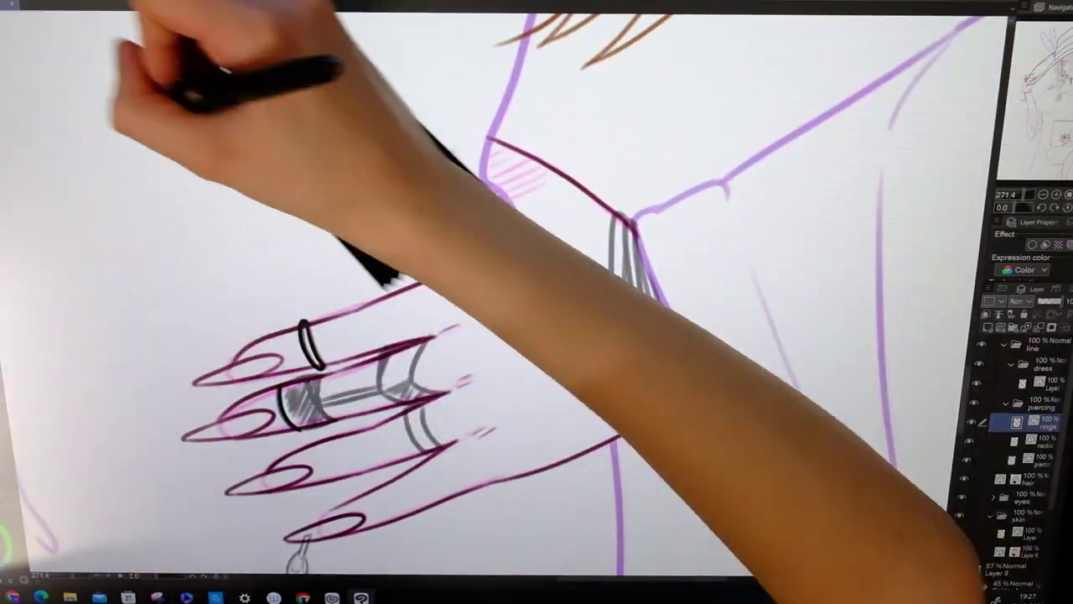
left_click_drag(168, 100, 322, 155)
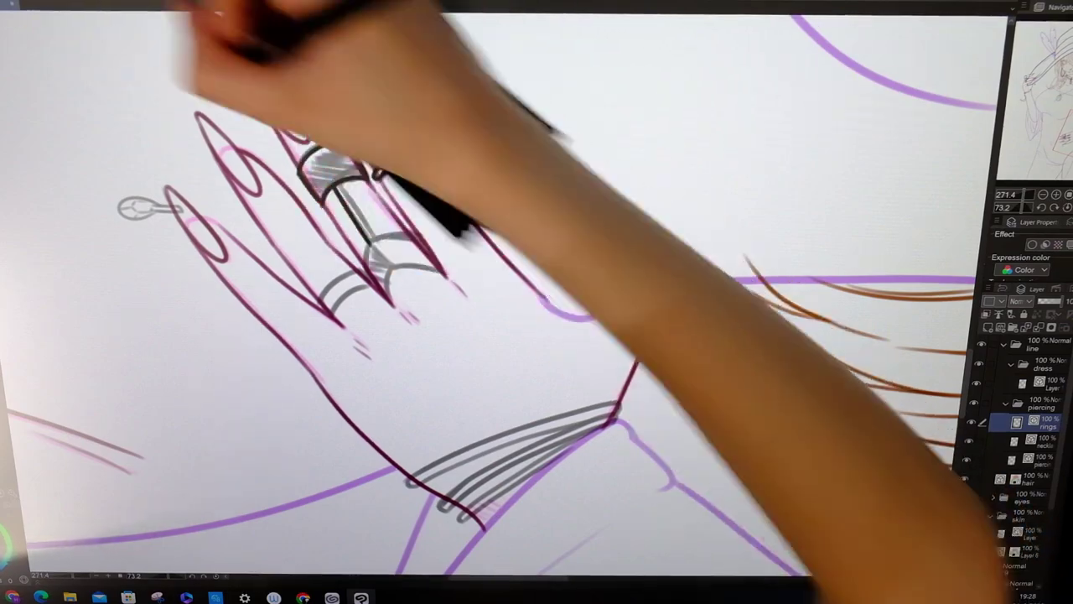
left_click(67, 17)
left_click(208, 226)
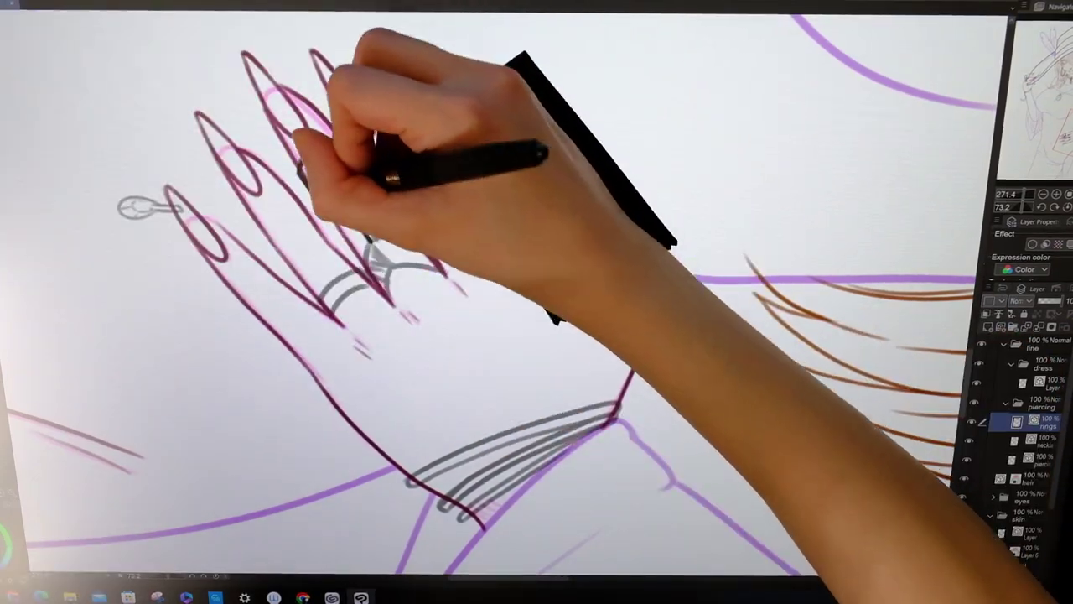
key("h")
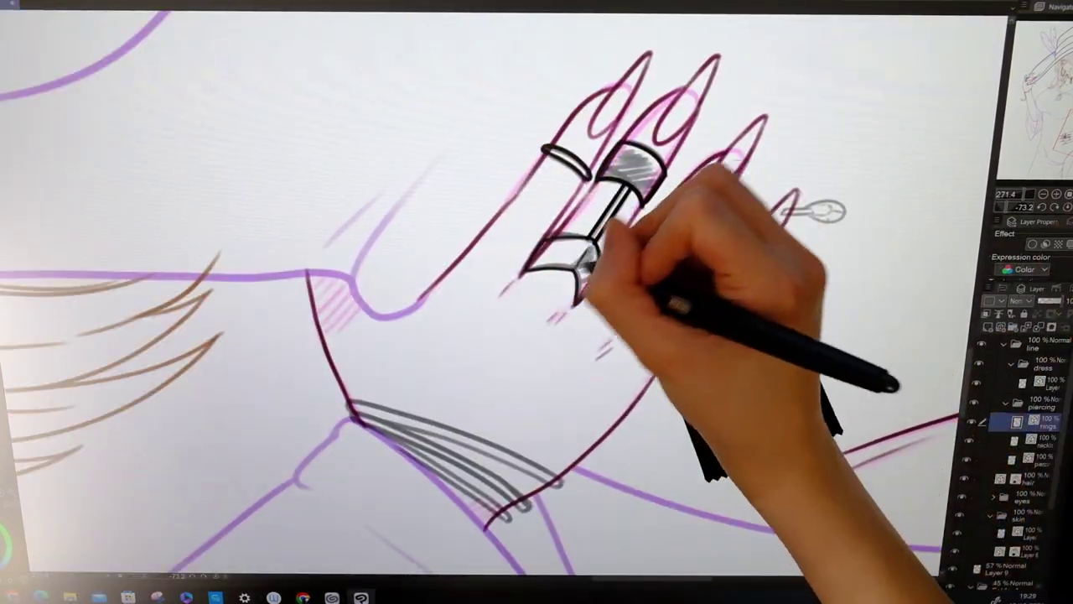
key("ctrl+alt+0")
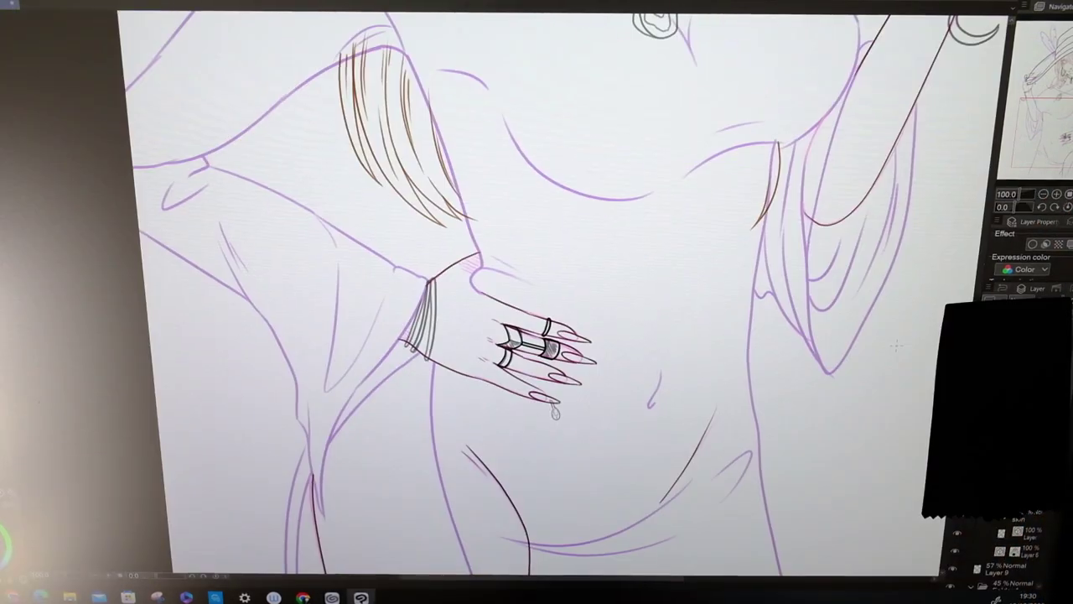
Ink the teardrop charm hanging from the waist hand's little fingernail and rotate it into place on the nail
key("ctrl+plus")
key("ctrl+plus")
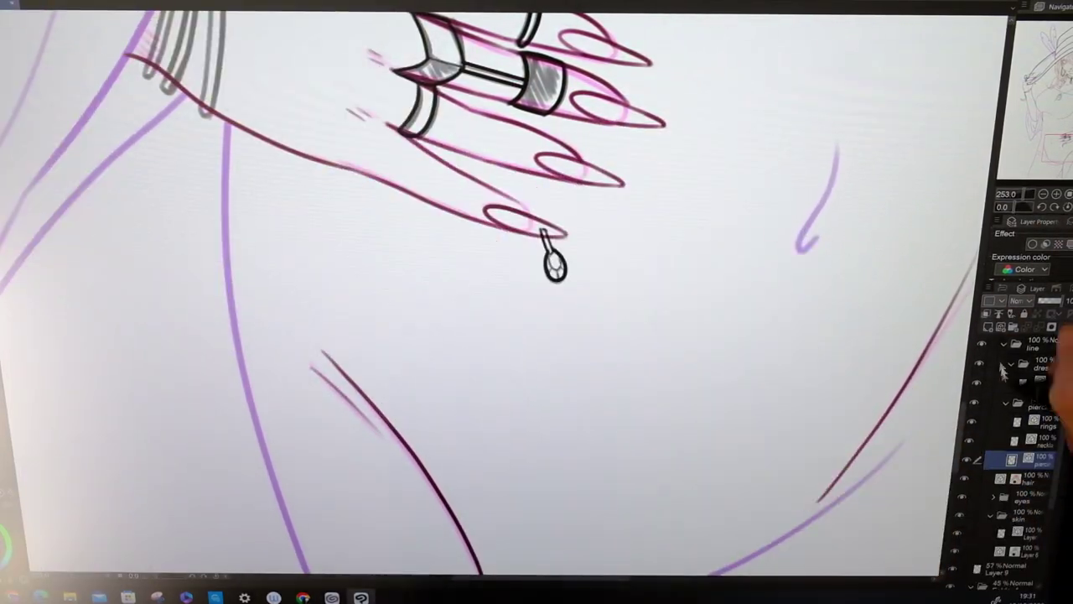
key("ctrl+0")
key("ctrl+plus")
key("ctrl+plus")
key("ctrl+plus")
left_click_drag(571, 205, 587, 209)
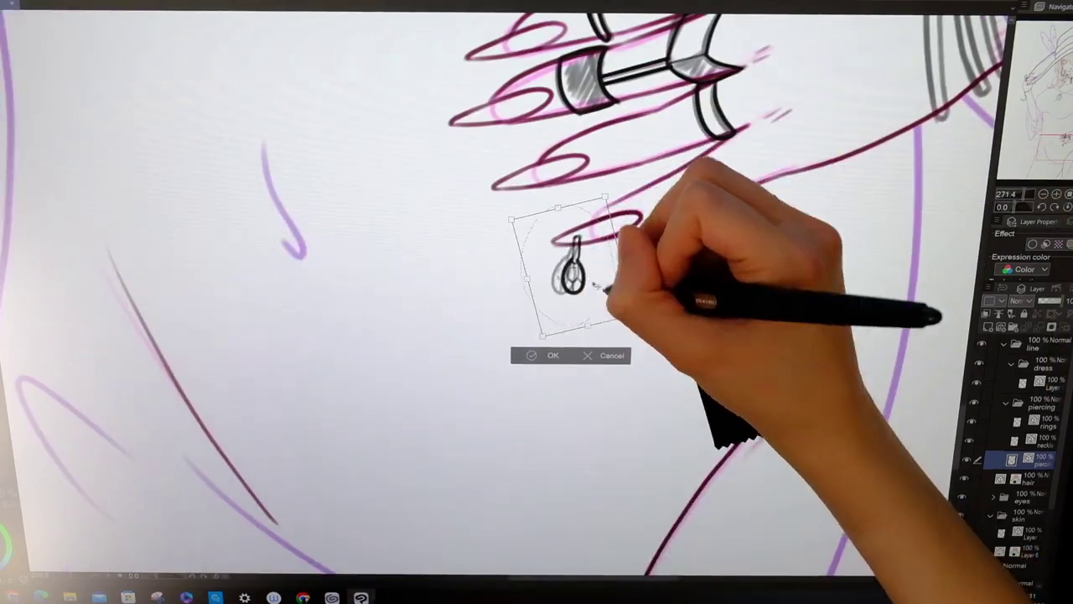
key("ctrl+plus")
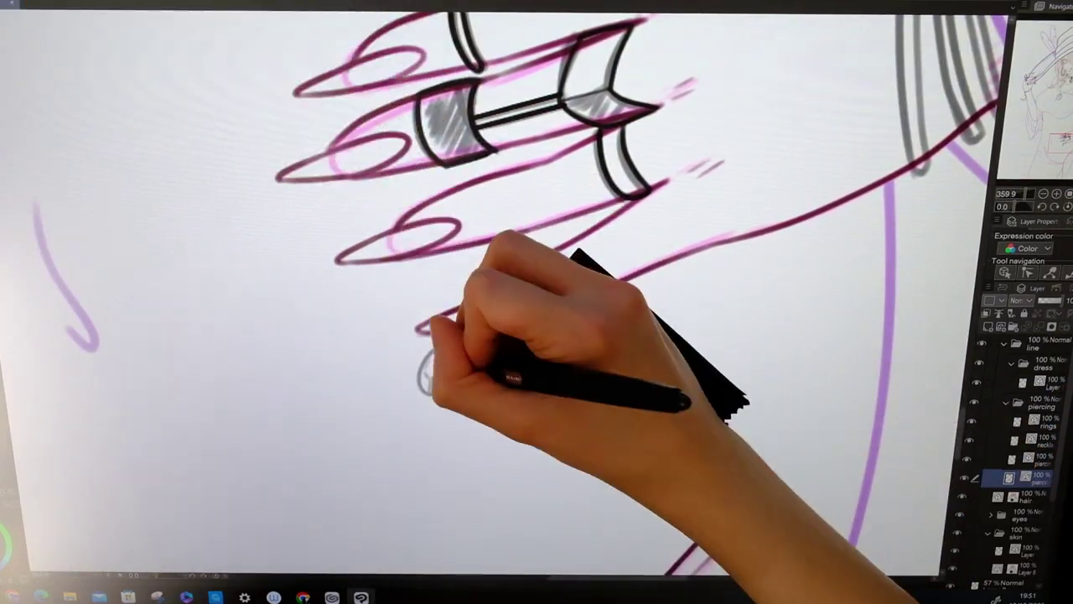
left_click_drag(424, 357, 432, 390)
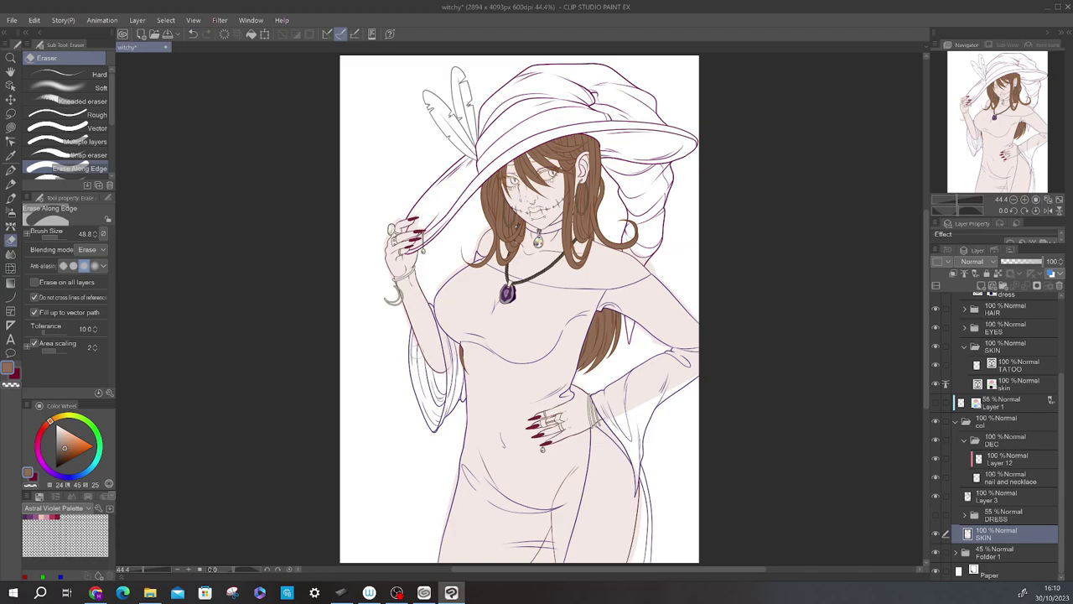
Clean up the skin base colour along the raised arm's shoulder on the SKIN layer with Erase Along Edge
scroll(390, 231, "up", 5)
key("h")
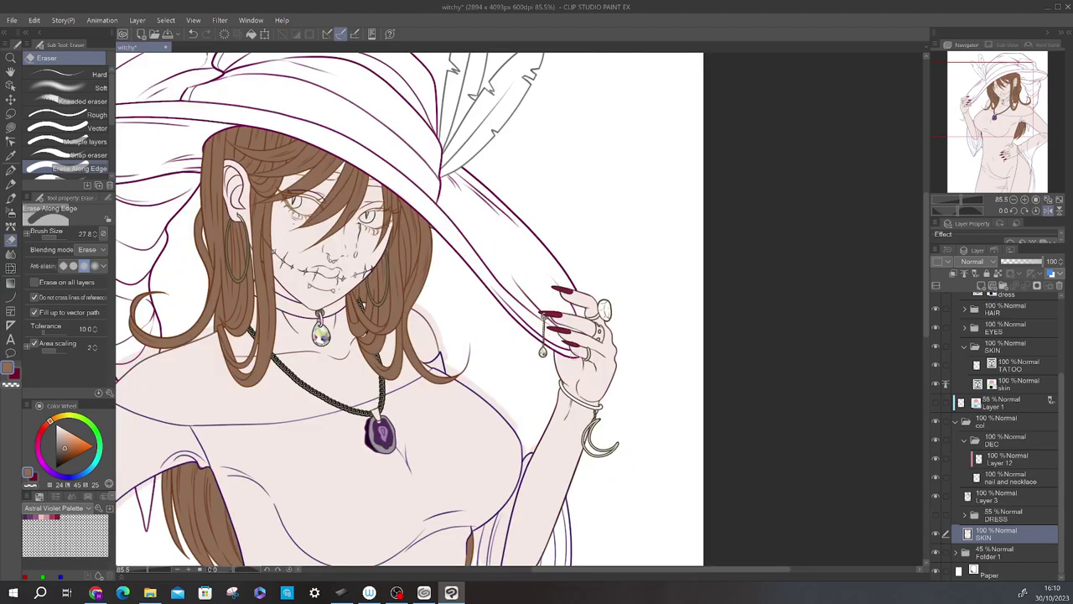
key("p")
key("e")
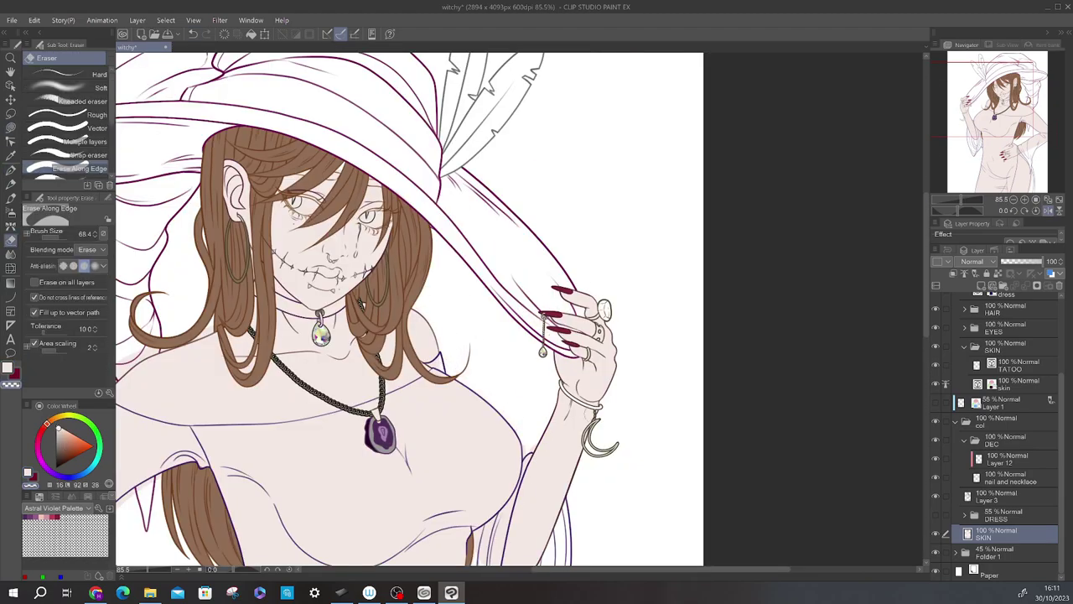
Refine the skin base around the bent arm, armpit and waist using Lasso fill and Erase Along Edge
scroll(476, 437, "down", 3)
scroll(477, 436, "up", 4)
key("g")
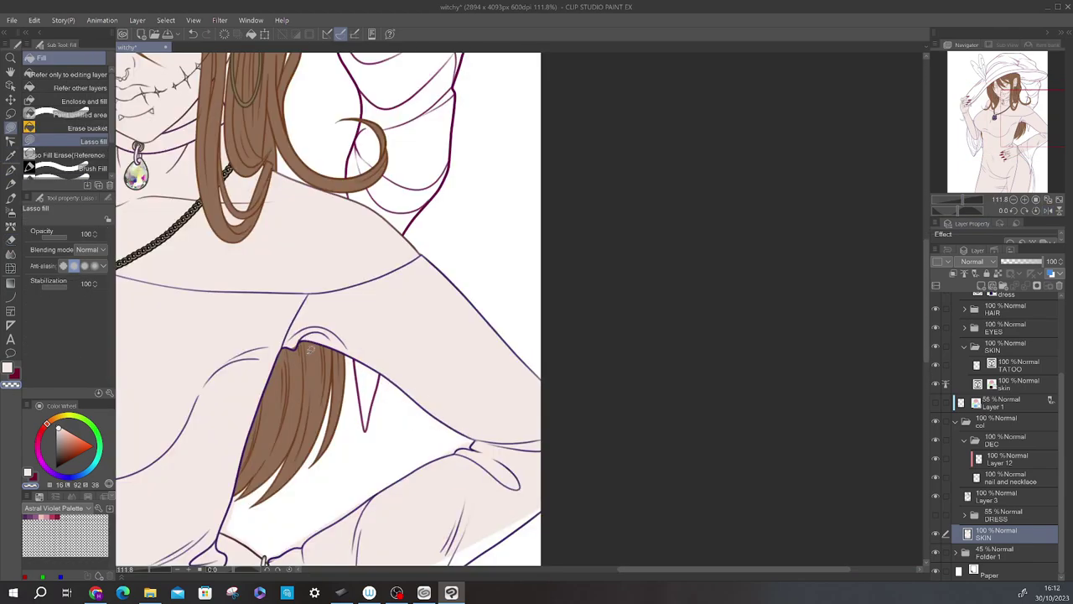
key("h")
key("h")
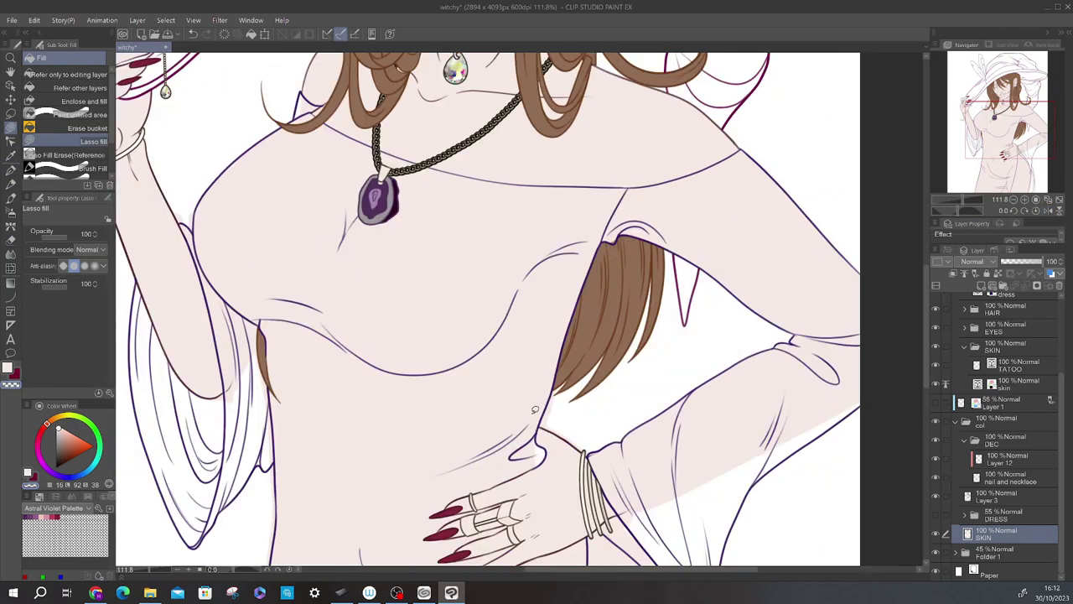
key("e")
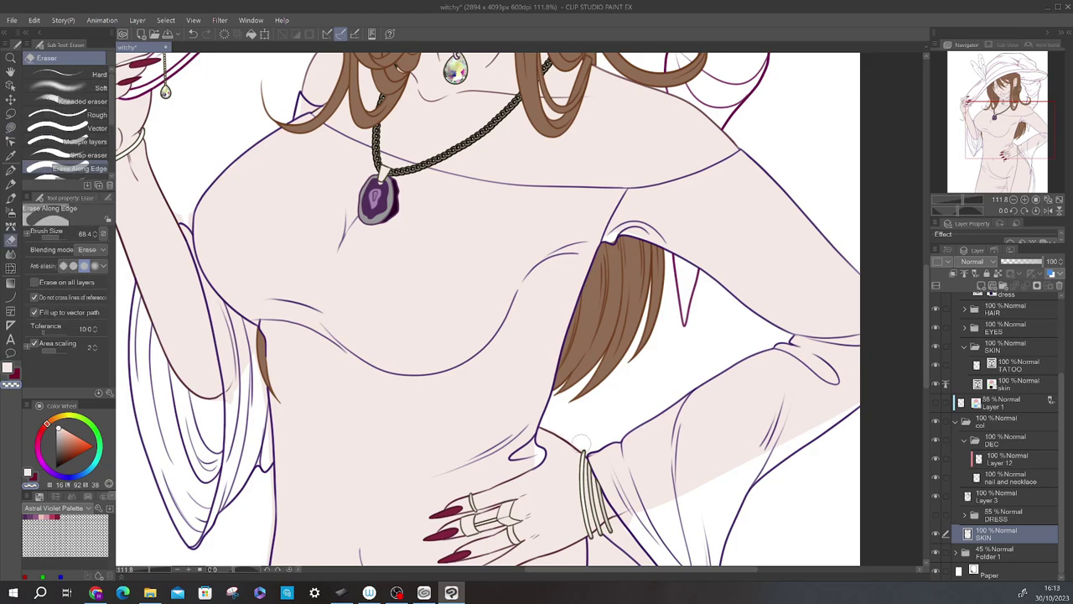
Show the blue body sketch and trim the skin base of the bent arm and armpit to match it
key("h")
scroll(520, 310, "down", 3)
scroll(422, 271, "up", 3)
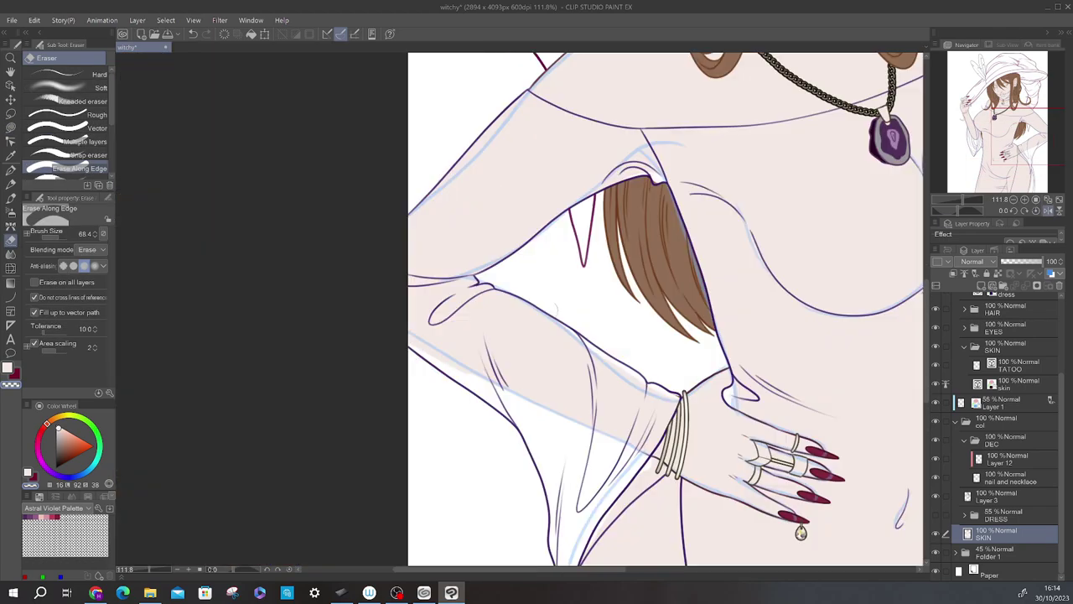
key("g")
key("h")
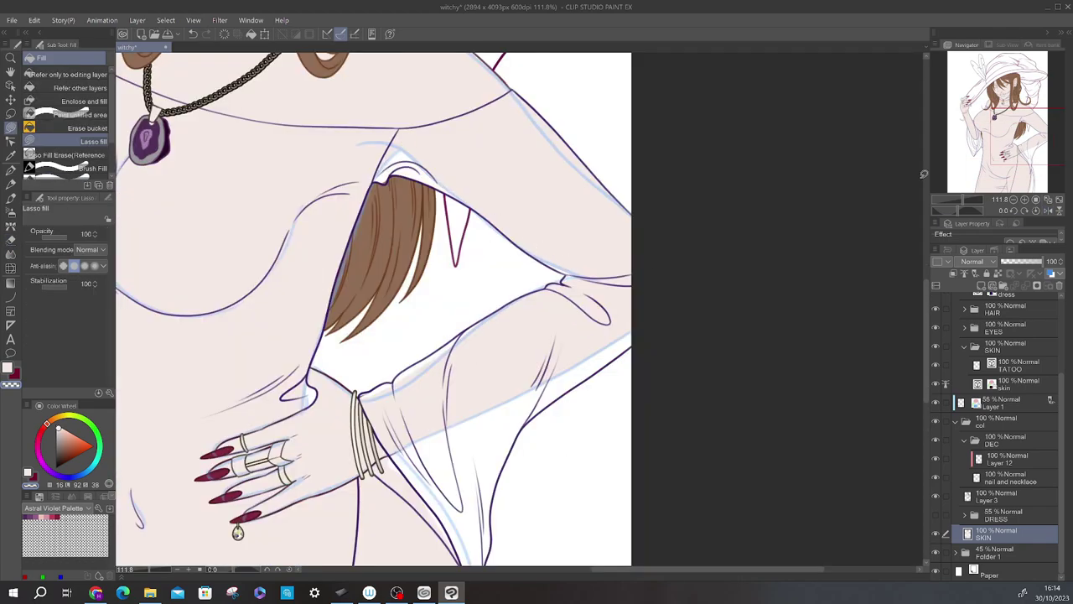
Hide the brown hair colour and check the skin base of the face and ear beneath the hat and hair
scroll(923, 174, "up", 5)
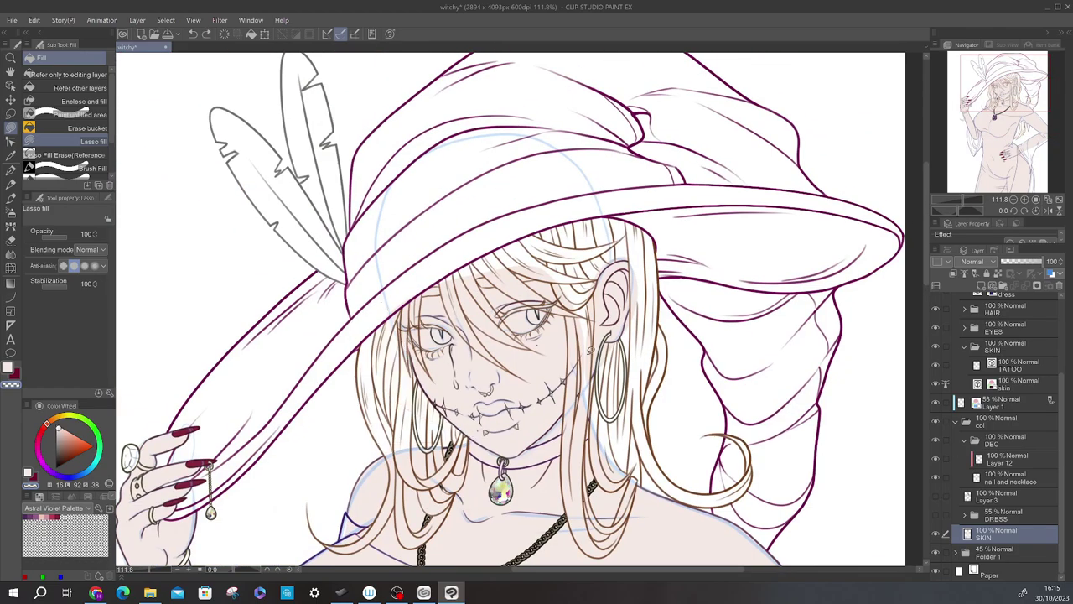
key("h")
key("e")
key("h")
key("g")
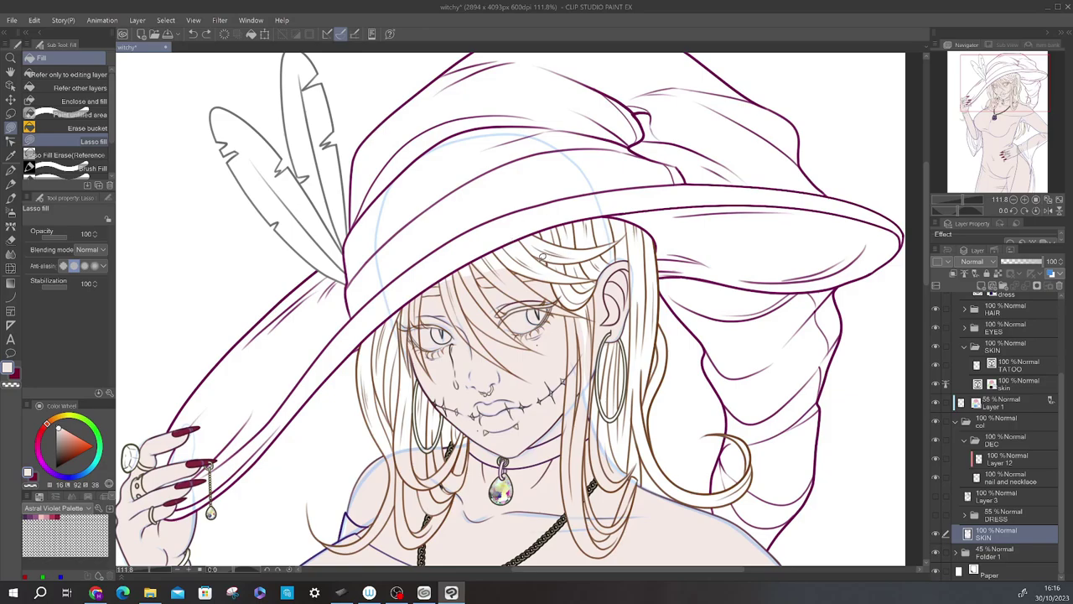
Show the hair colour again and correct the skin base of the raised arm and elbow along the blue sketch
scroll(601, 254, "down", 6)
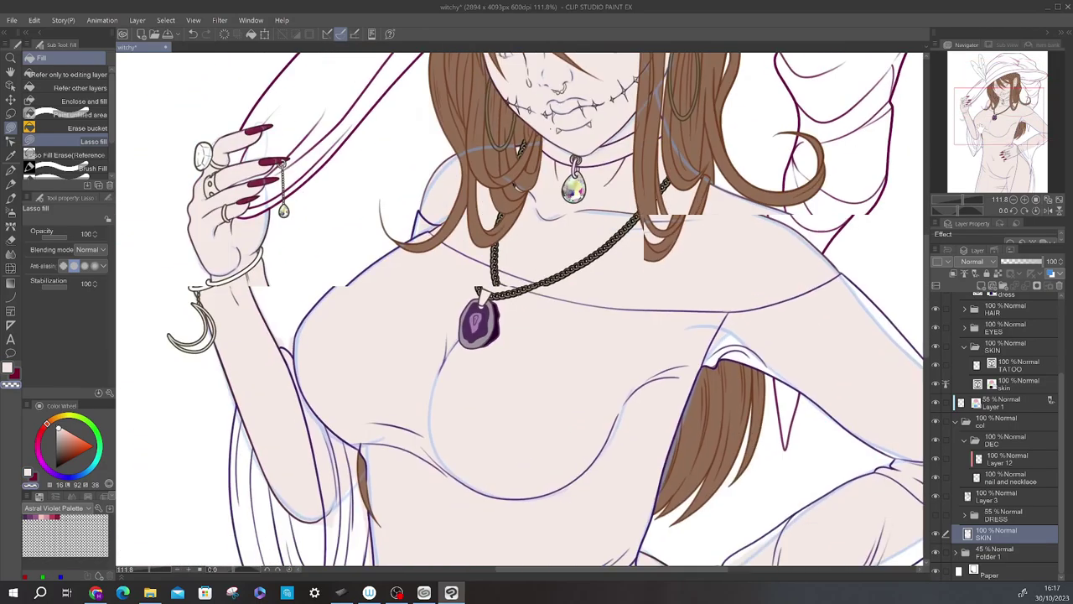
key("h")
key("h")
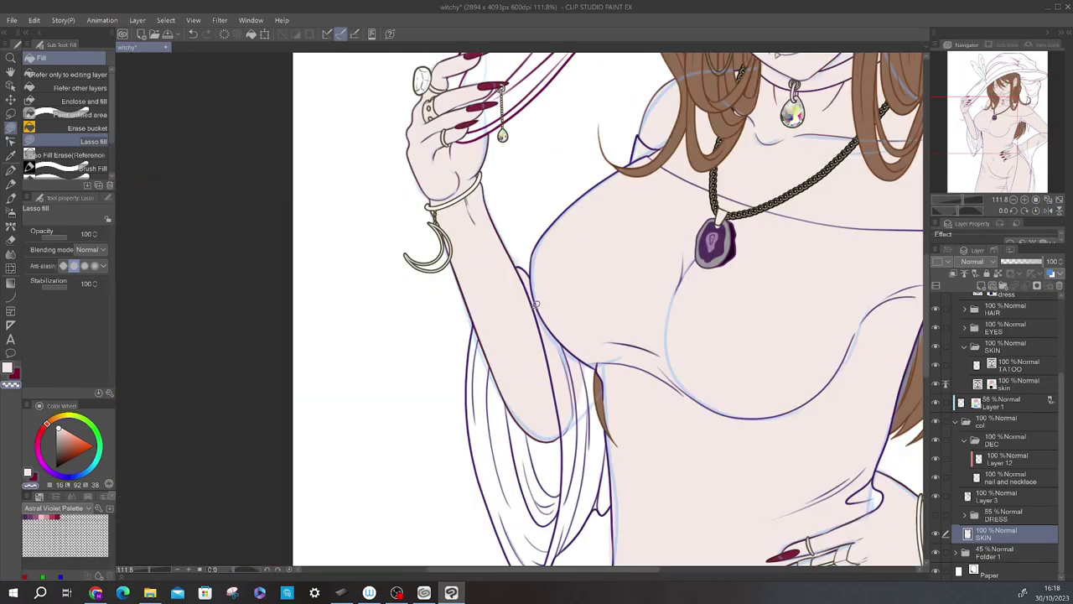
scroll(609, 372, "down", 5)
scroll(609, 371, "up", 4)
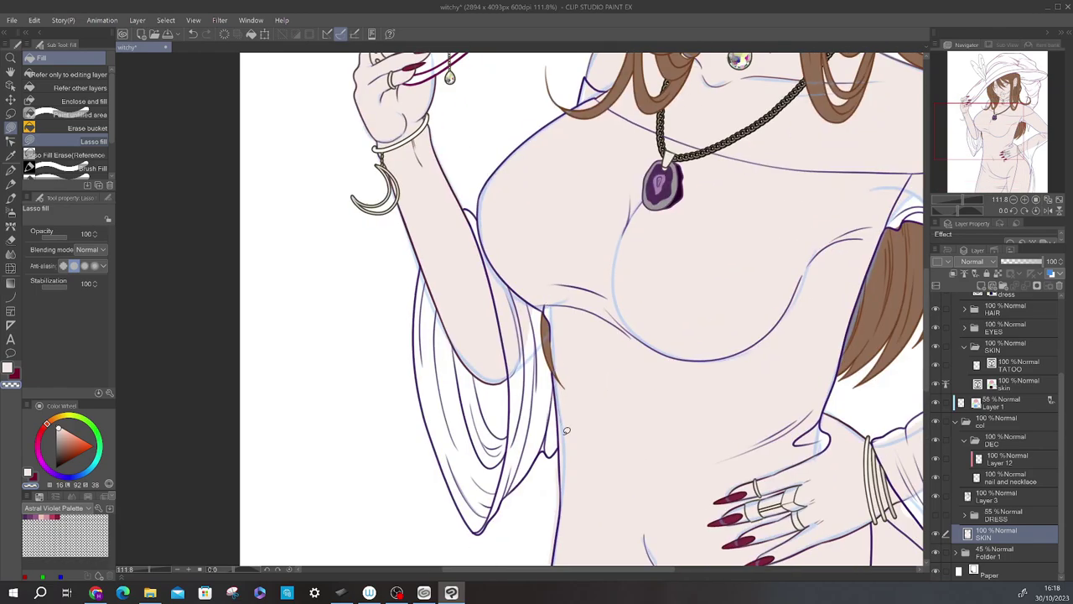
Clean up the skin base around the hips and outer thigh with Erase Along Edge and Lasso fill
scroll(596, 267, "down", 7)
key("e")
left_click_drag(594, 259, 405, 183)
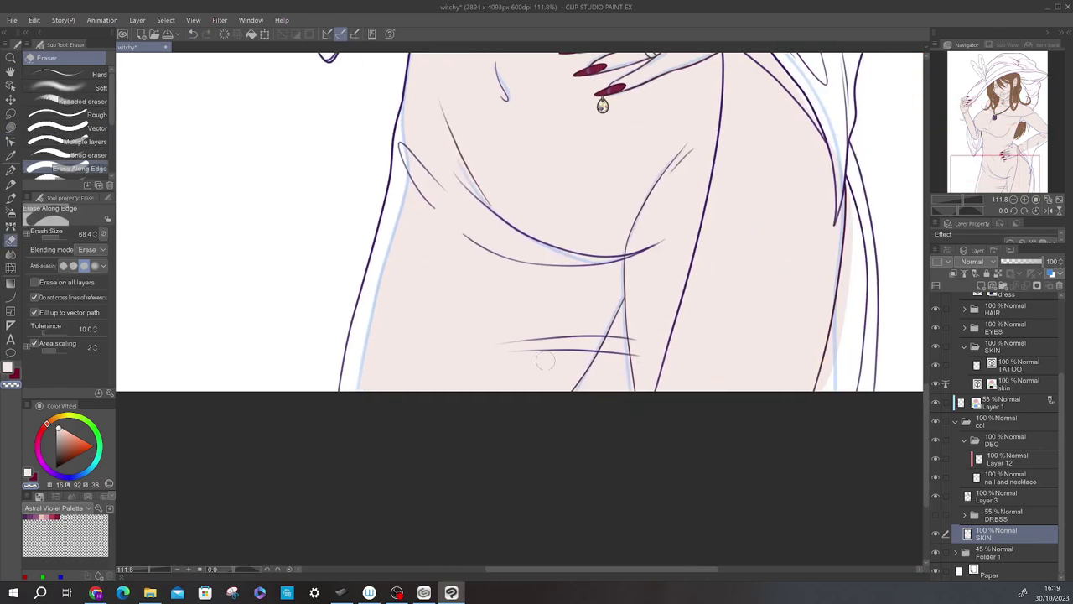
key("g")
left_click_drag(850, 239, 686, 490)
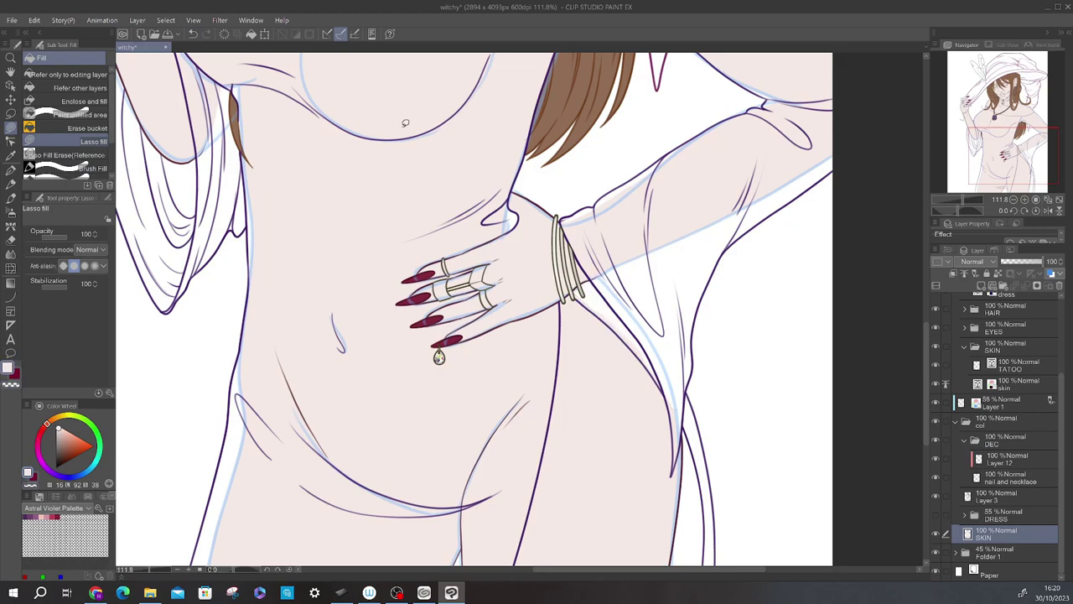
Hide the blue body sketch layer and show the rough dress and hat colours by opening the DRESS folder
scroll(684, 464, "down", 5)
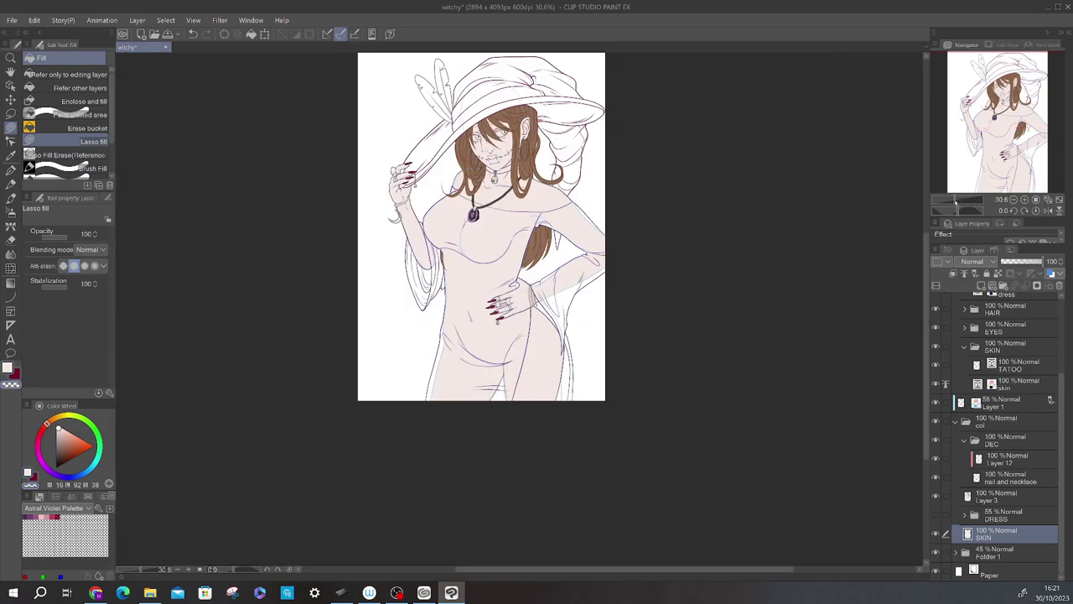
scroll(685, 464, "up", 6)
left_click_drag(587, 252, 537, 378)
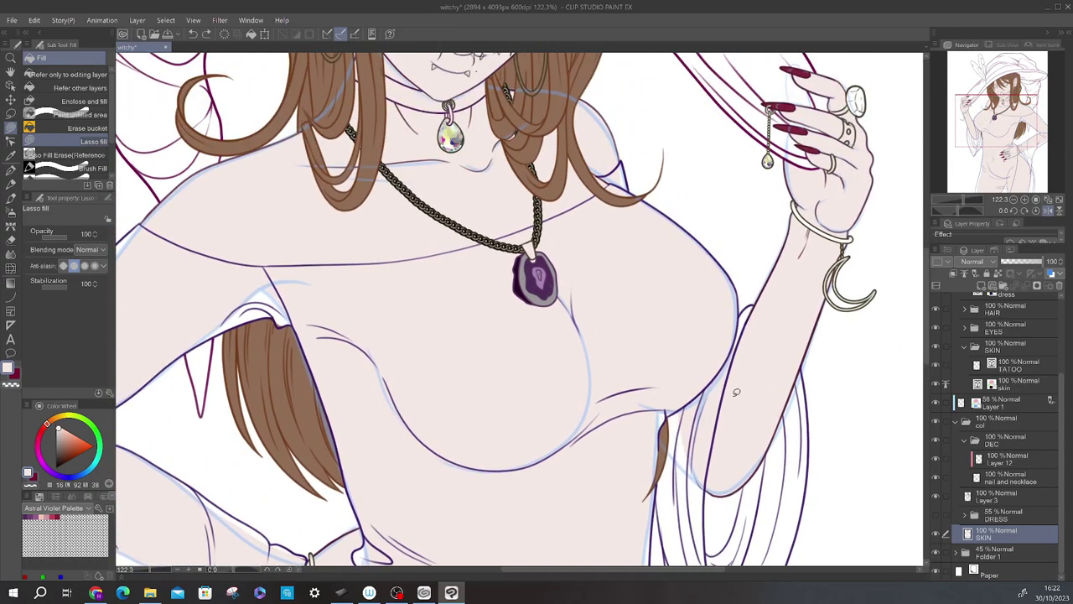
scroll(523, 312, "down", 6)
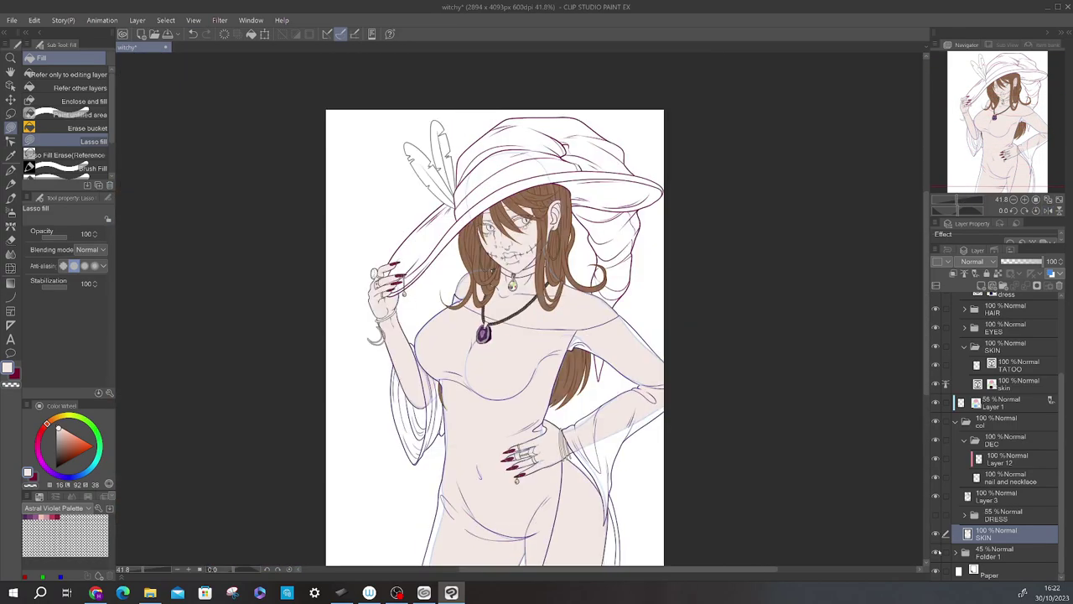
left_click(1015, 384)
left_click(936, 514)
left_click(964, 514)
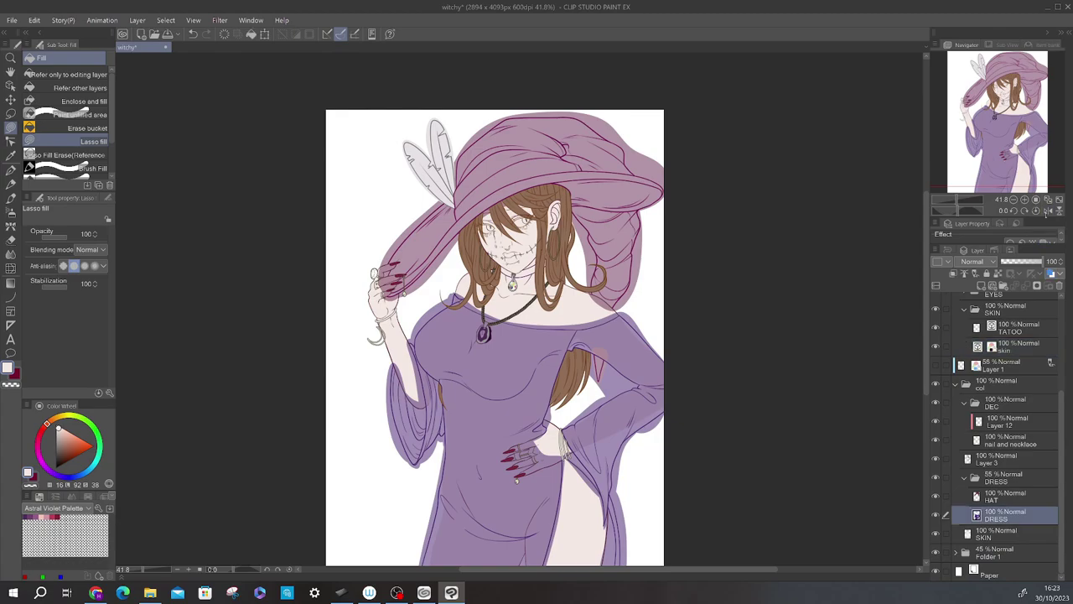
Remove the purple dress base from the hand on the hip and make the dress and hat colours solid
scroll(516, 480, "up", 5)
key("e")
left_click(551, 428, "ctrl+shift")
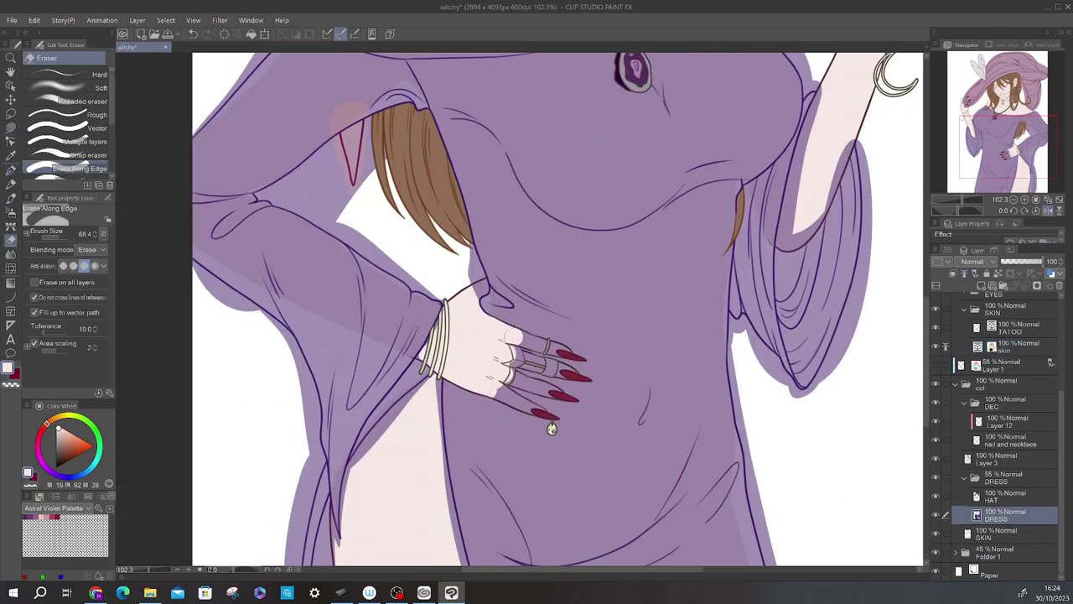
key("ctrl+z")
key("g")
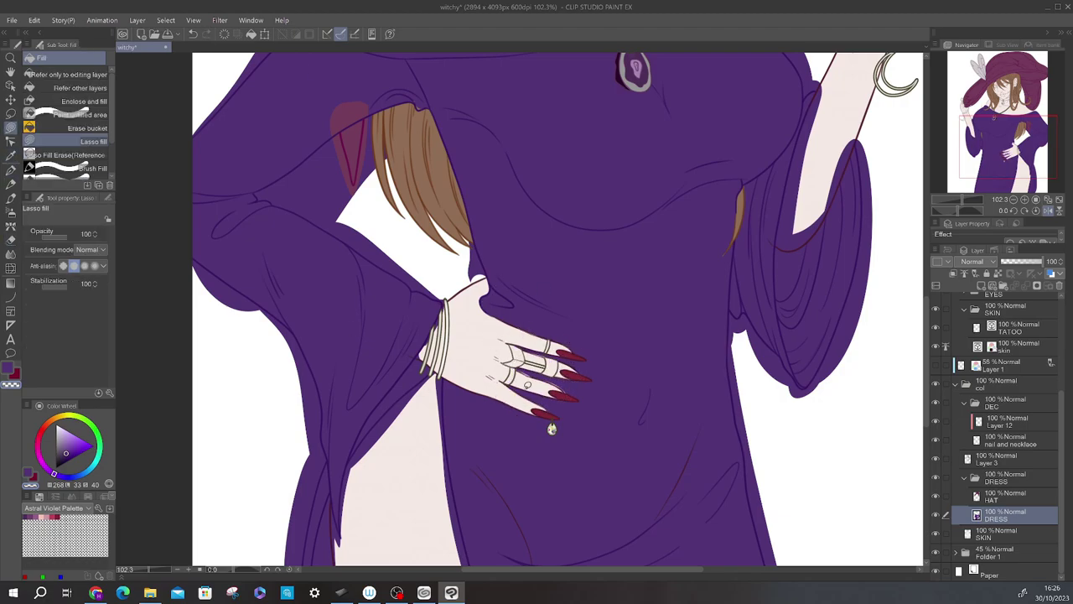
Erase the dress base outside the line art along the sleeves, waist gap, thigh slit and neckline with Erase Along Edge
key("h")
key("e")
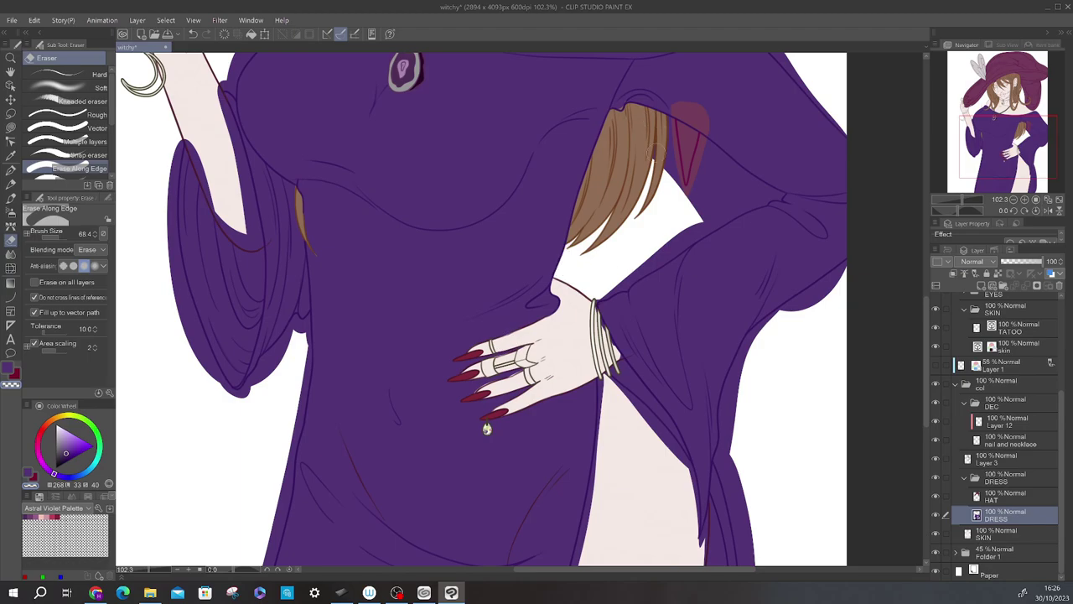
mouse_move(687, 118)
left_mouse_down()
mouse_move(755, 369)
mouse_move(738, 562)
left_mouse_up()
left_click_drag(604, 378, 663, 478)
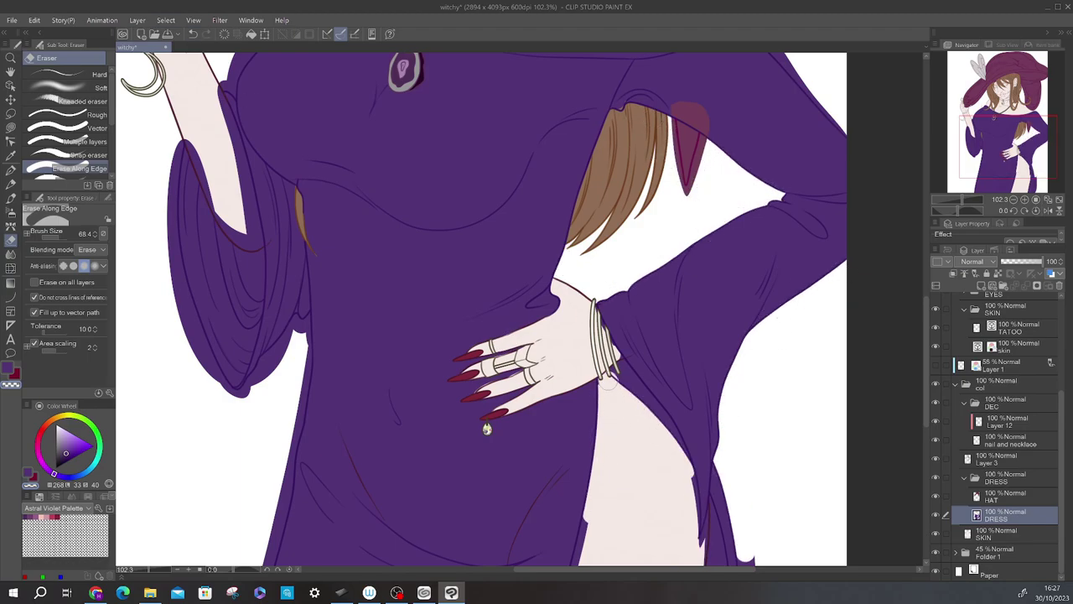
mouse_move(486, 428)
left_mouse_down()
mouse_move(338, 160)
mouse_move(625, 355)
mouse_move(861, 556)
left_mouse_up()
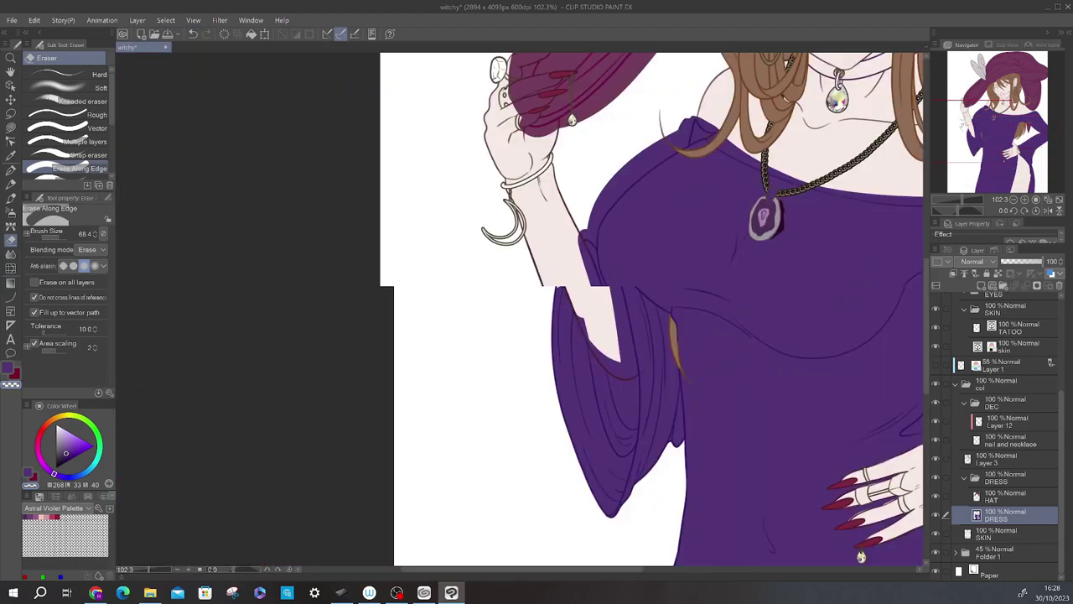
left_click_drag(566, 273, 318, 296)
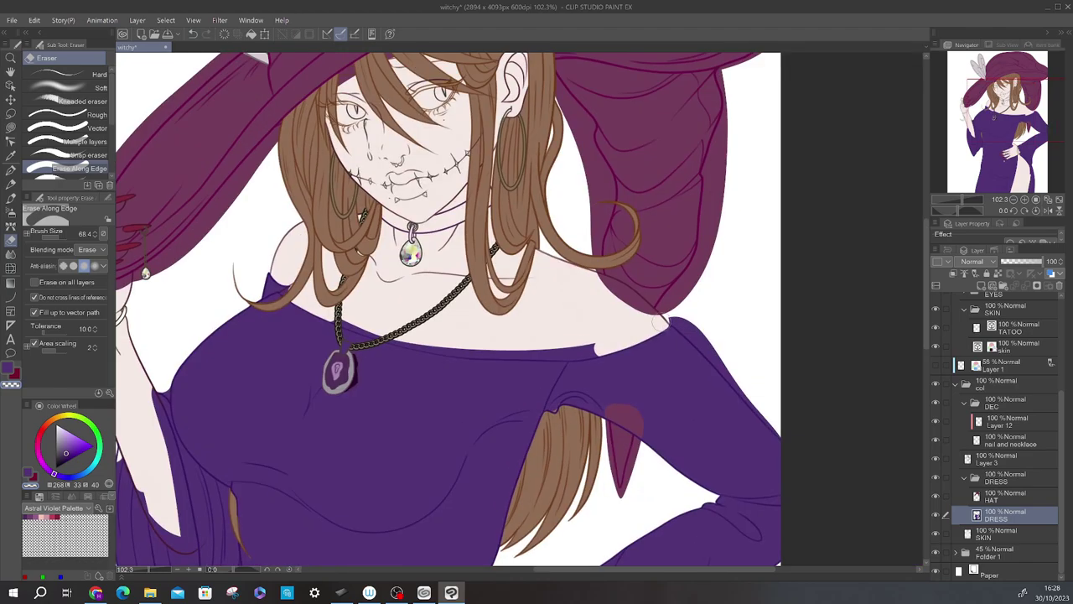
Select the skin and dress line layers together to serve as reference for the colour cleanup
left_click_drag(428, 570, 537, 331)
left_click(536, 333, "ctrl+shift")
left_click(1020, 332, "ctrl")
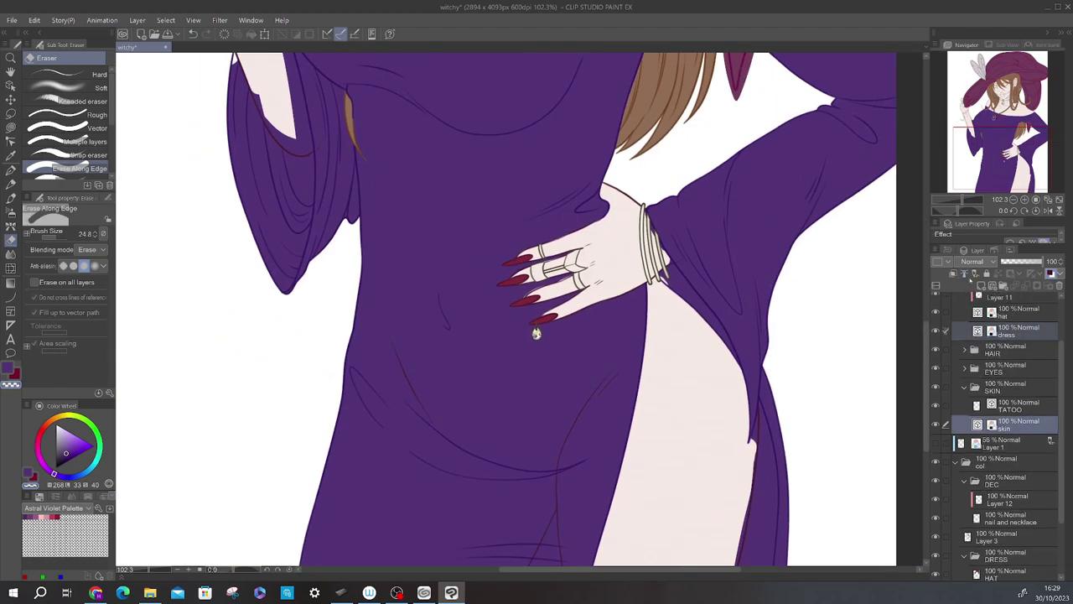
Clean up the dress base on the DRESS colour layer around the armpit and bent arm with Lasso fill
left_click(537, 332, "ctrl+shift")
mouse_move(537, 333)
left_mouse_down()
mouse_move(482, 404)
mouse_move(571, 310)
mouse_move(357, 513)
left_mouse_up()
key("g")
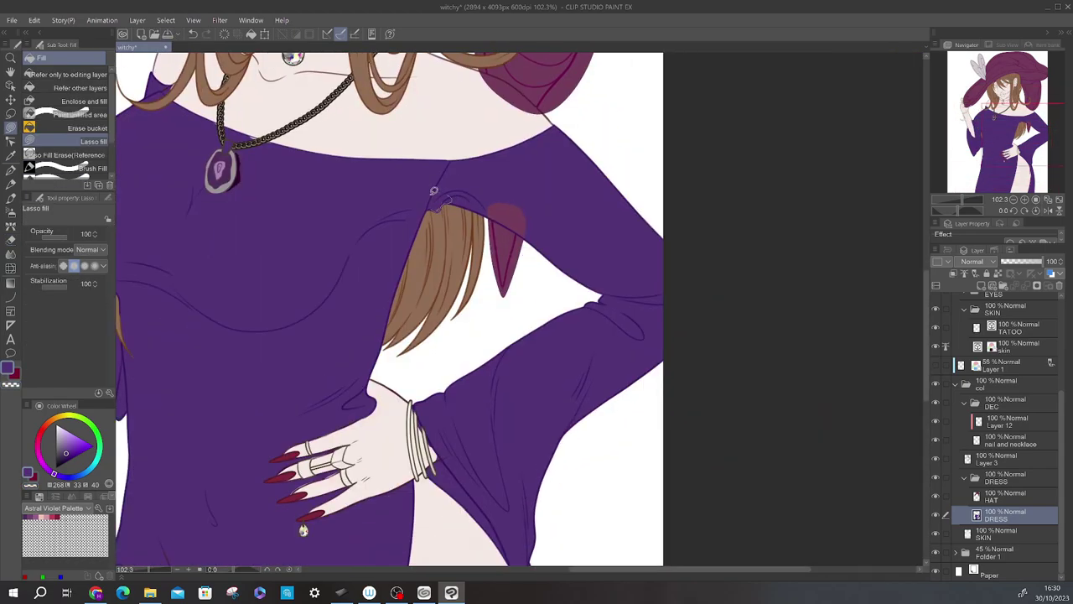
left_click(440, 206, "ctrl+shift")
Clear the dress colour from the raised forearm down to the elbow, following the line art with Lasso fill
left_click_drag(506, 87, 943, 181)
scroll(419, 253, "up", 3)
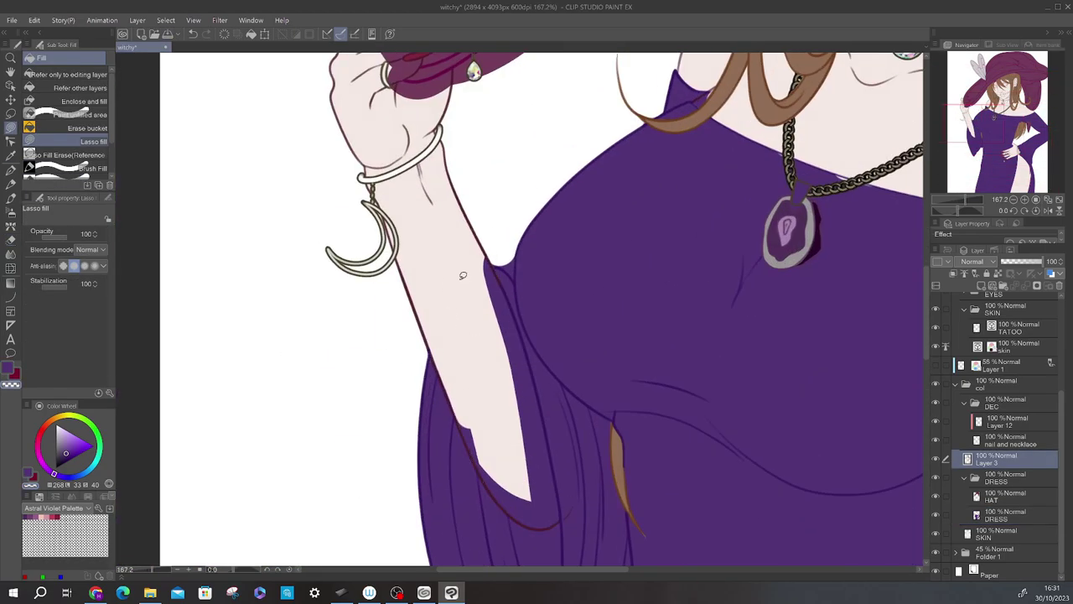
left_click(742, 490, "ctrl+shift")
mouse_move(482, 434)
left_mouse_down()
mouse_move(540, 411)
mouse_move(529, 348)
mouse_move(559, 488)
mouse_move(495, 263)
left_mouse_up()
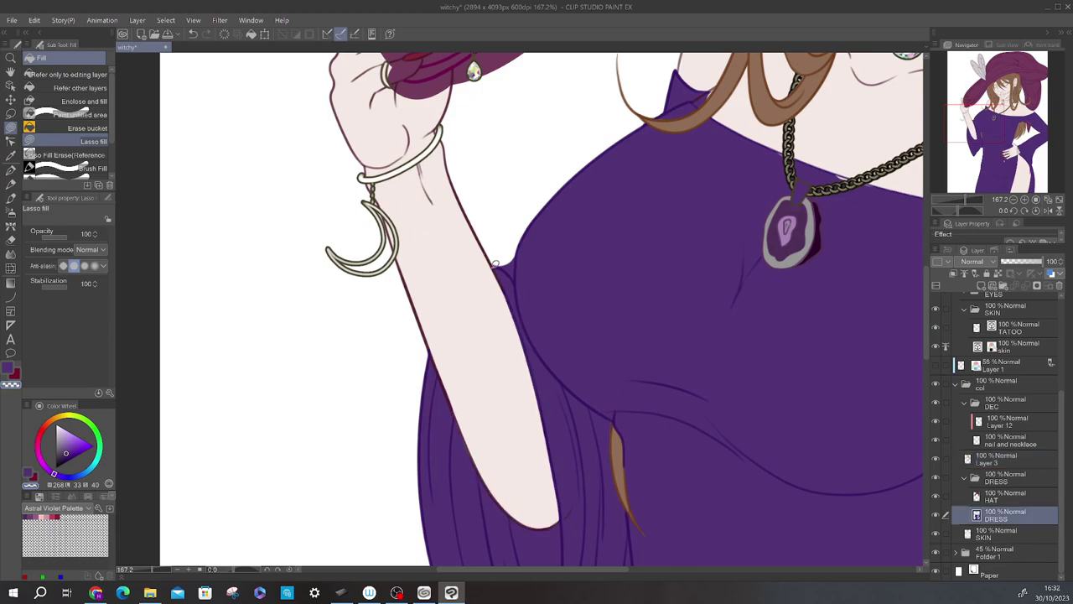
Tidy the dress base around the fingers, wrist and bangles of the hand on the hip with Lasso fill
left_click_drag(717, 84, 228, 236)
scroll(438, 327, "down", 5)
scroll(438, 327, "up", 6)
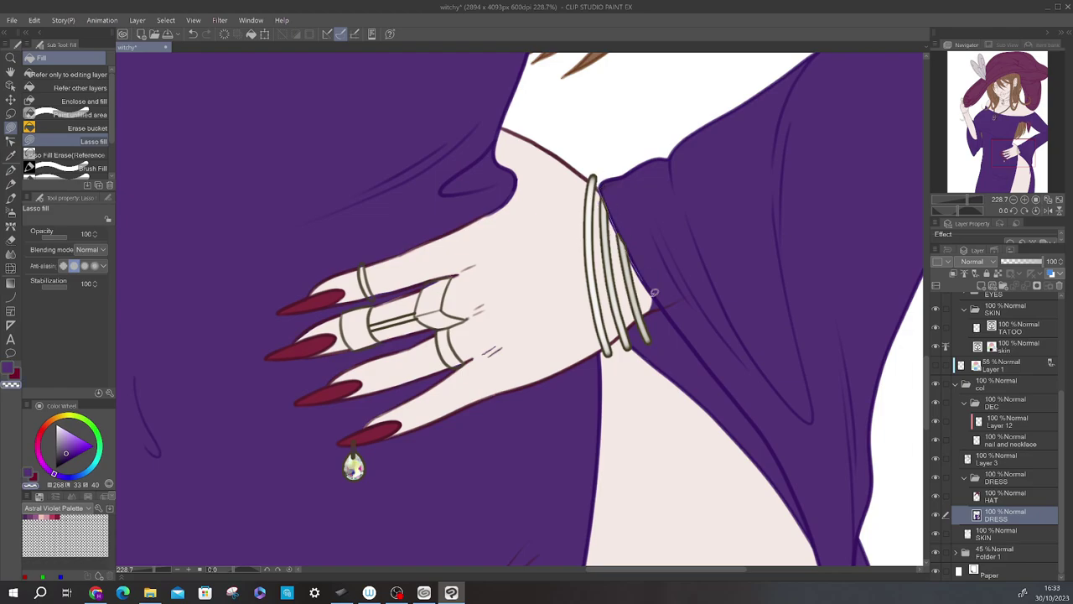
scroll(622, 228, "down", 5)
Trim the HAT layer's base around the pointed tip under the arm and the cloth hanging behind the shoulder
scroll(520, 352, "up", 5)
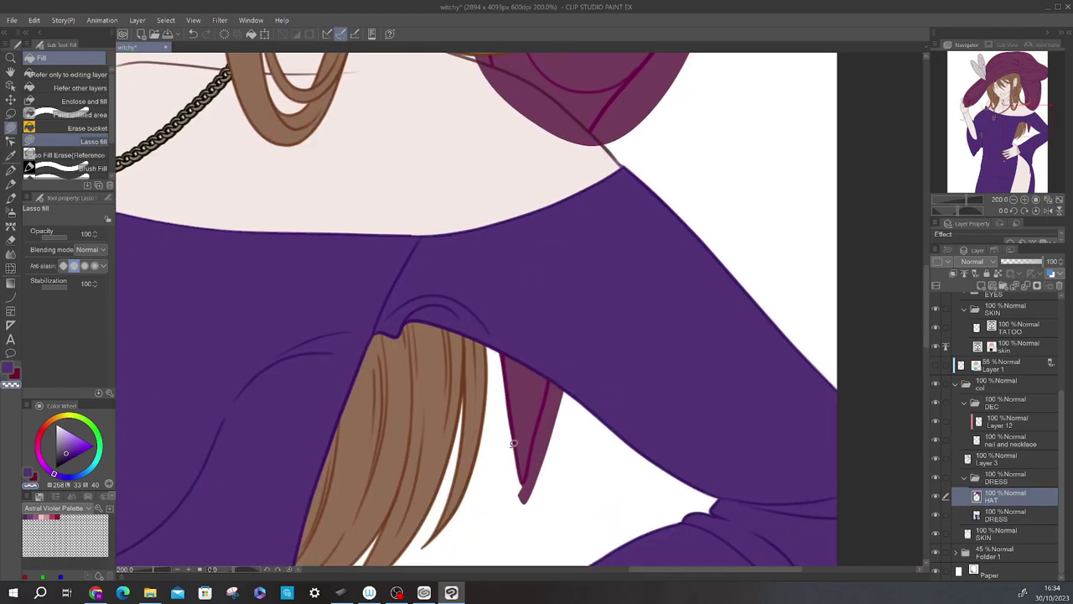
left_click(518, 411, "ctrl+shift")
left_click_drag(776, 147, 660, 501)
mouse_move(360, 418)
left_mouse_down()
mouse_move(518, 451)
mouse_move(561, 424)
left_mouse_up()
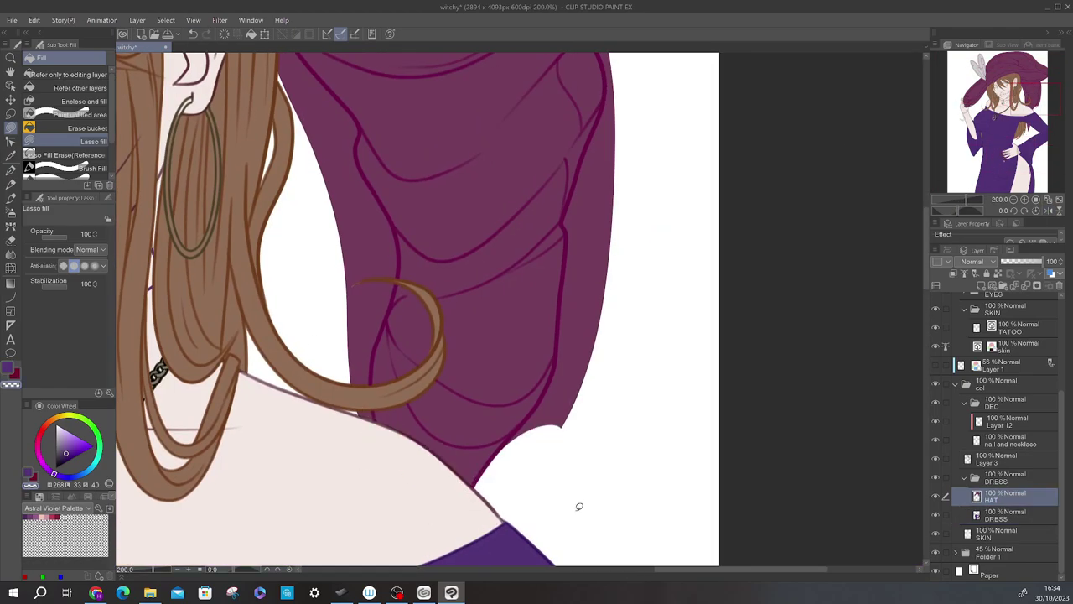
key("e")
Hide the brown hair colour and trim the hat and feather bases to the line art with Erase Along Edge
scroll(579, 507, "down", 5)
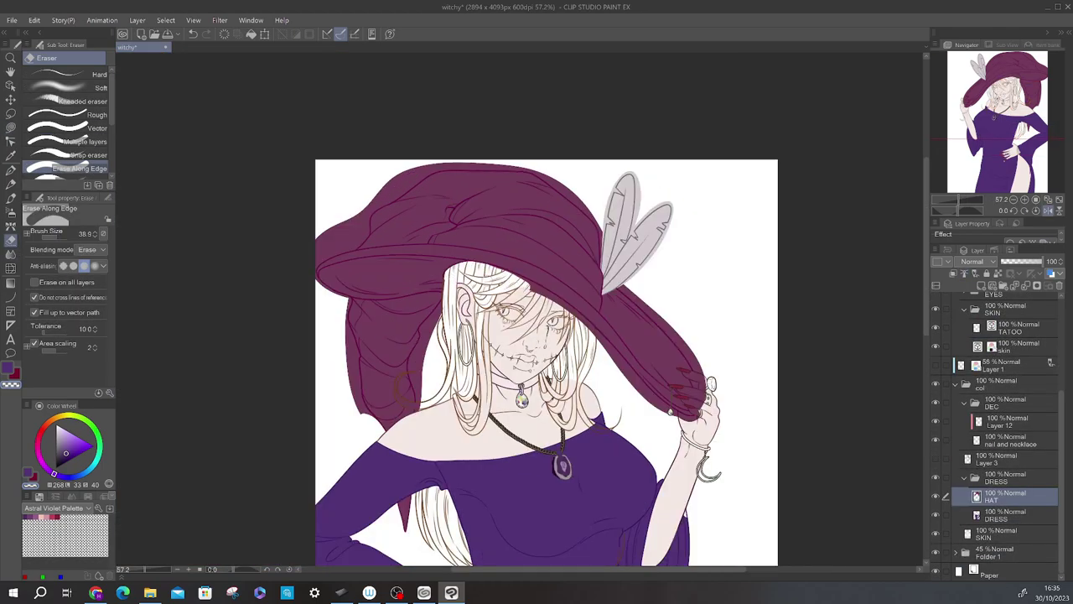
key("h")
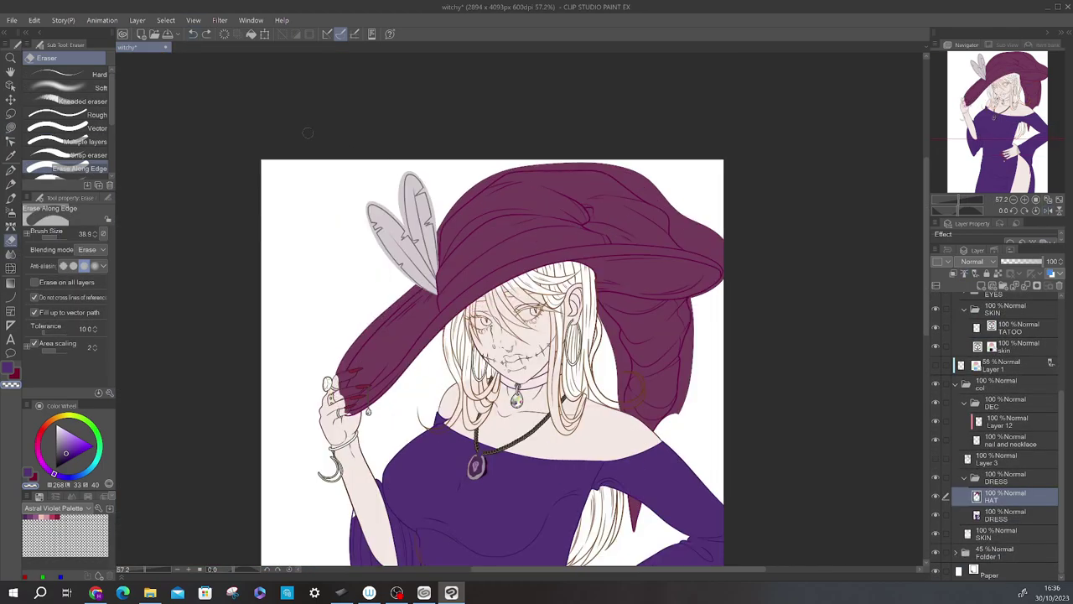
scroll(344, 287, "up", 3)
left_click(206, 34)
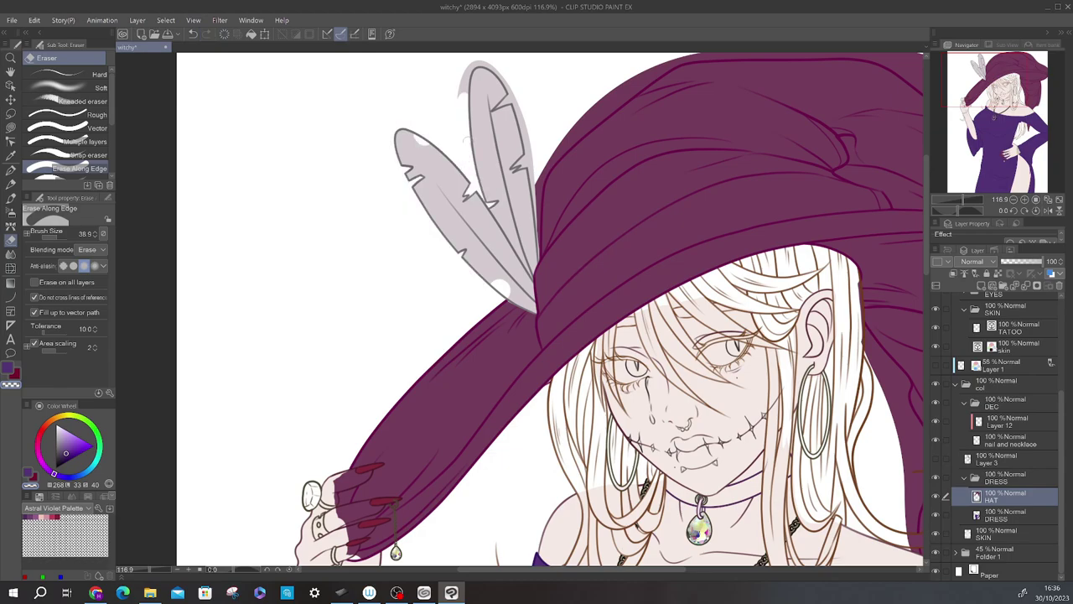
left_click(206, 33)
scroll(965, 199, "down", 3)
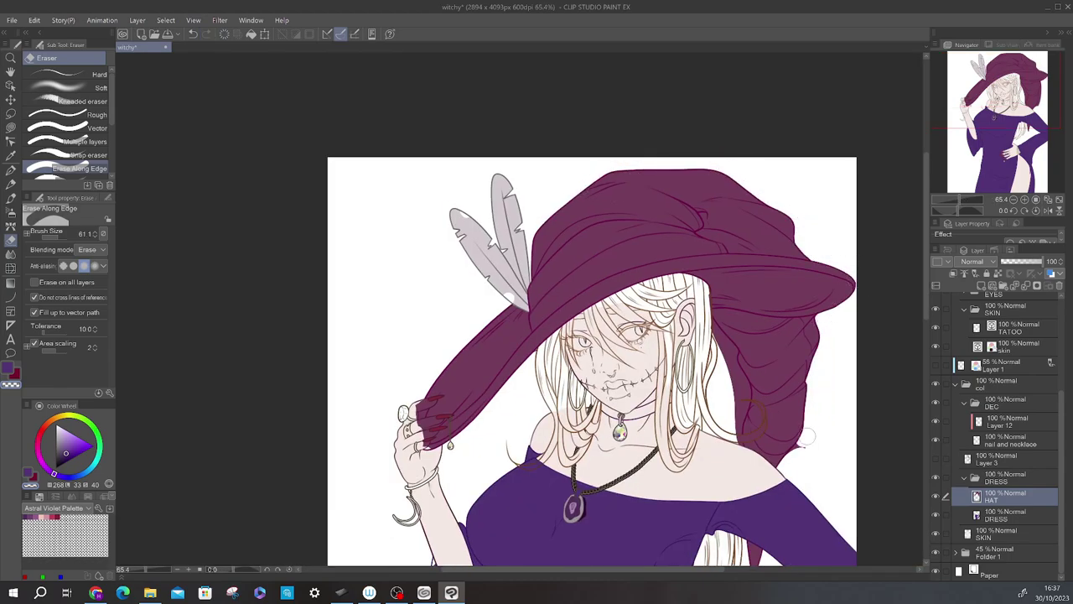
scroll(742, 411, "up", 3)
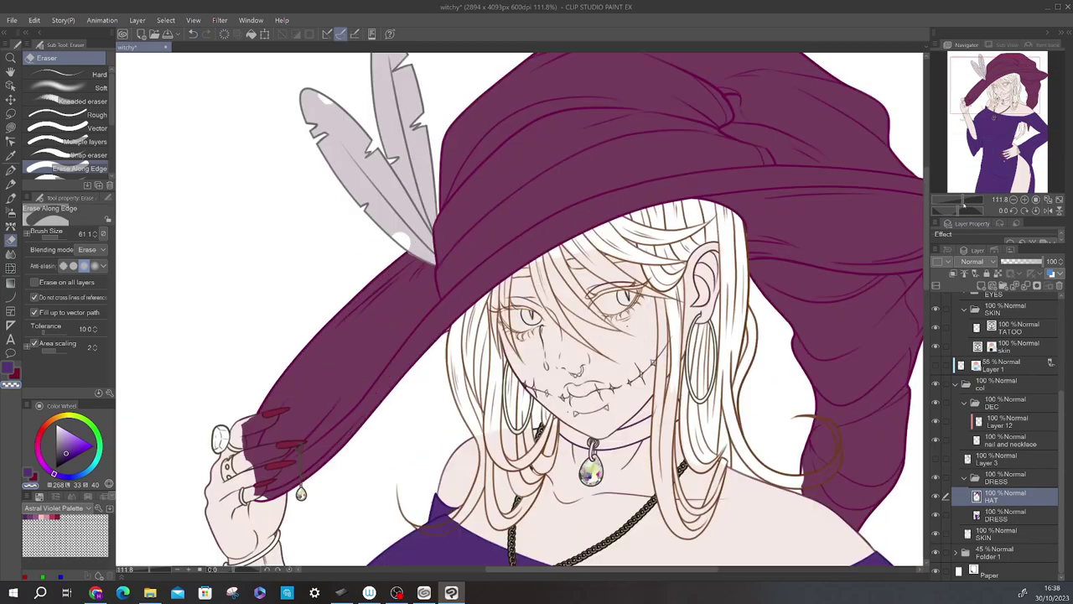
Fill the remaining gaps in the feather and hat bases with Lasso fill and check the mirrored view
key("h")
key("g")
key("h")
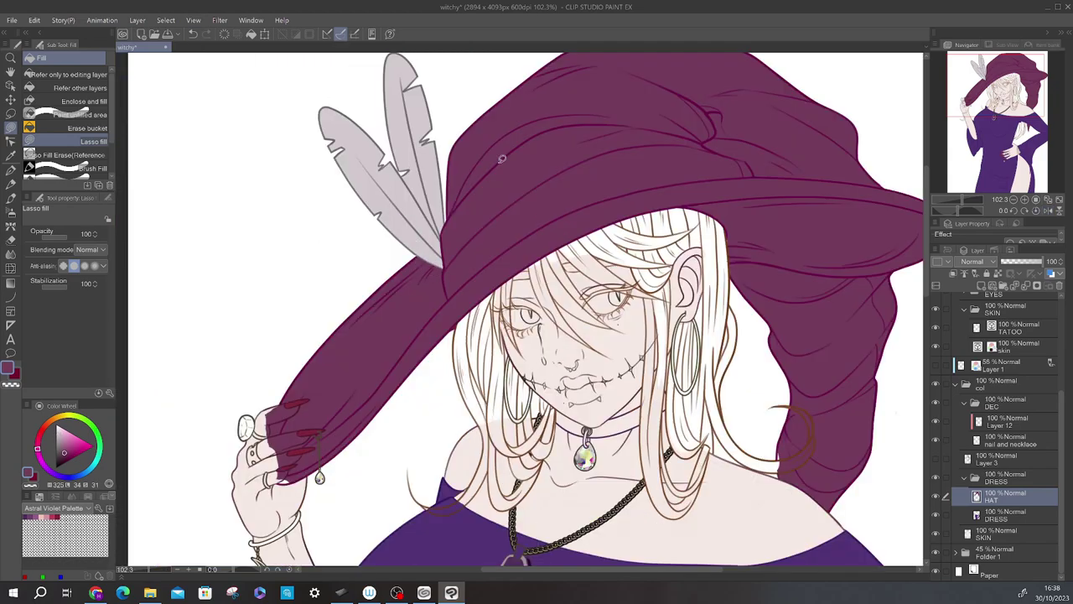
scroll(619, 264, "down", 6)
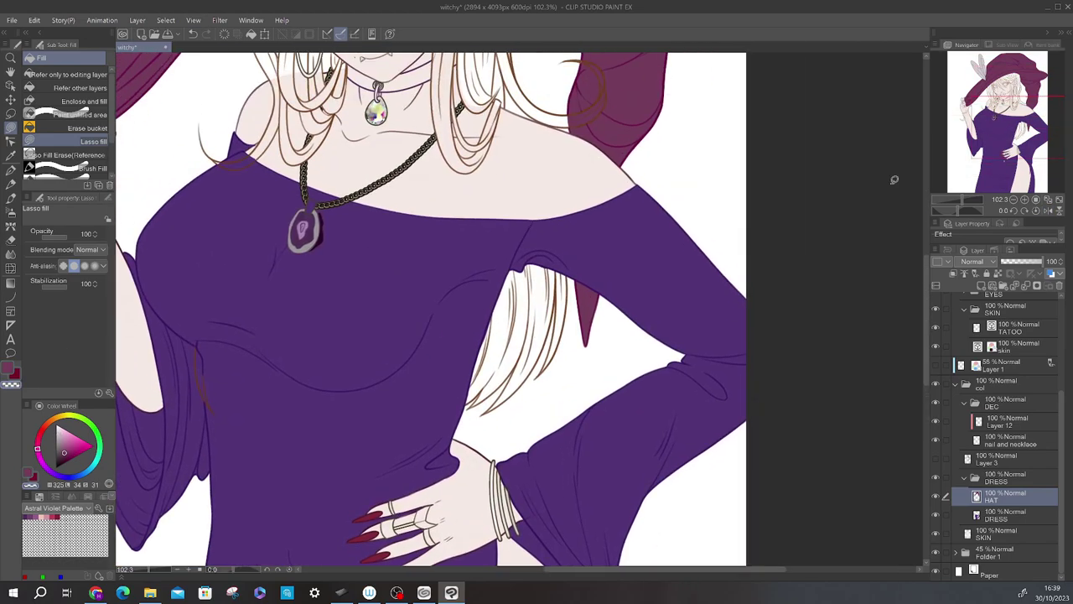
Show the brown hair colour again and clear the hat base from the fingers holding the brim
key("alt+bracketleft")
key("h")
scroll(929, 142, "down", 3)
key("h")
key("alt+bracketright")
key("h")
scroll(611, 387, "up", 7)
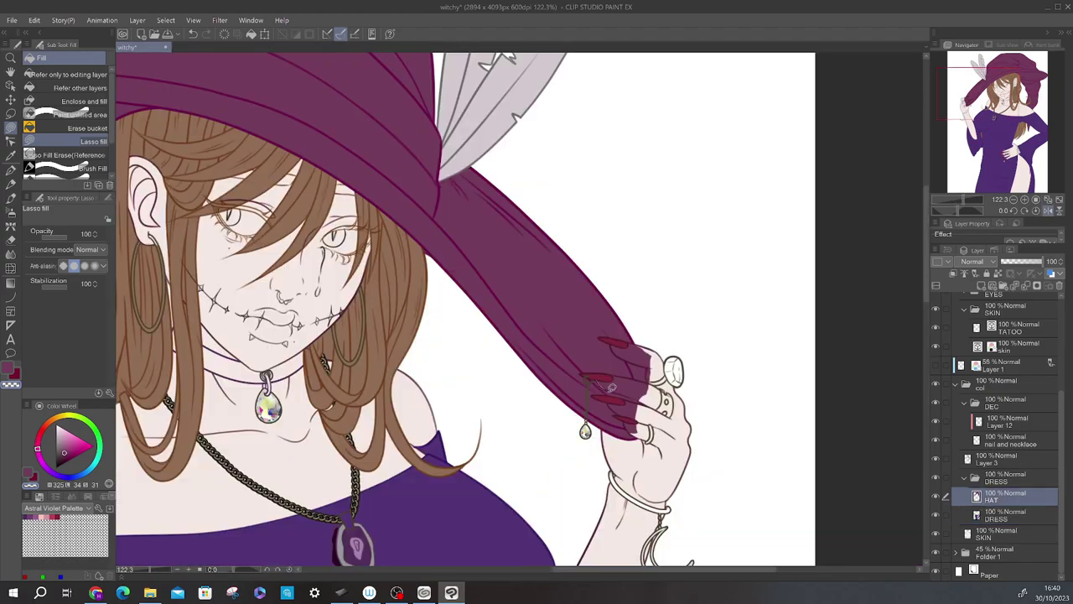
left_click_drag(608, 399, 451, 368)
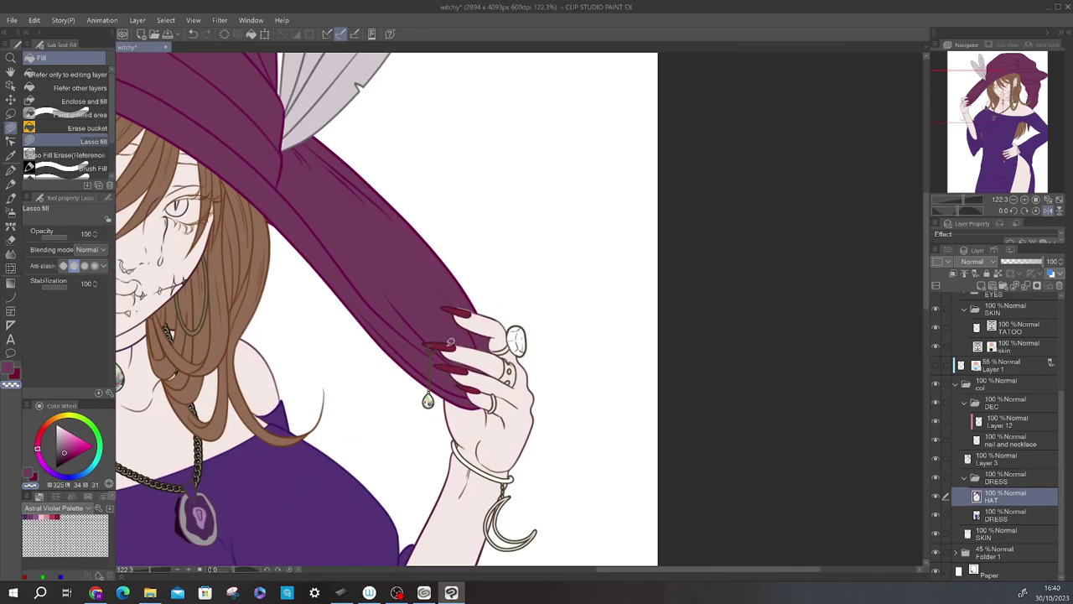
Clean up the dark red nail base of the raised hand on the nail and necklace layer
scroll(460, 289, "down", 4)
key("alt+bracketright")
key("alt+bracketright")
key("alt+bracketright")
scroll(407, 297, "up", 8)
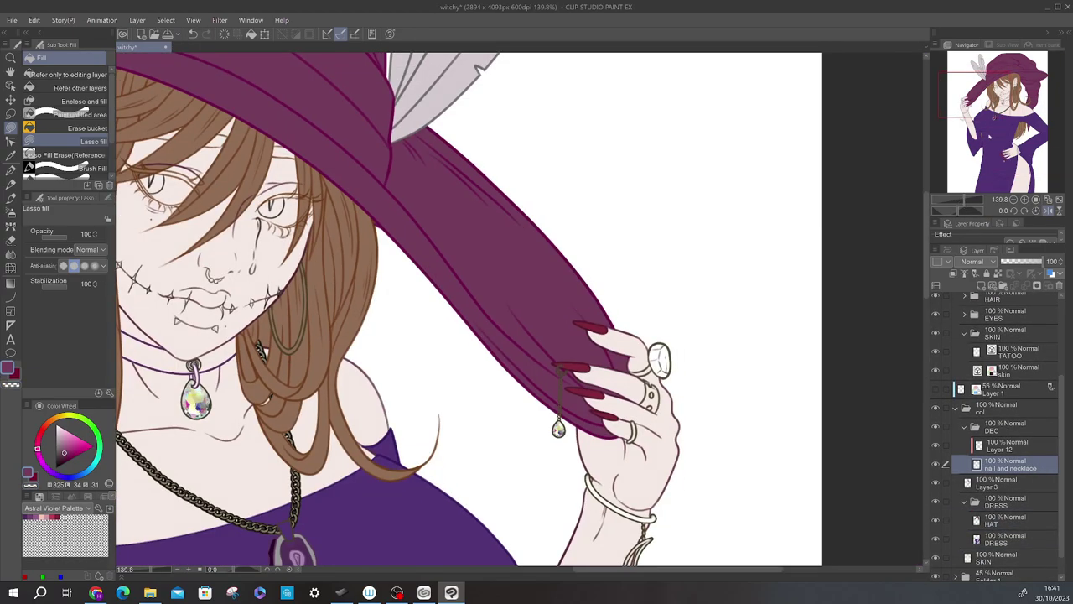
Recolour the pendant on Layer 12, filling its bail with grey-brown and its inner stone with purple
key("alt+bracketright")
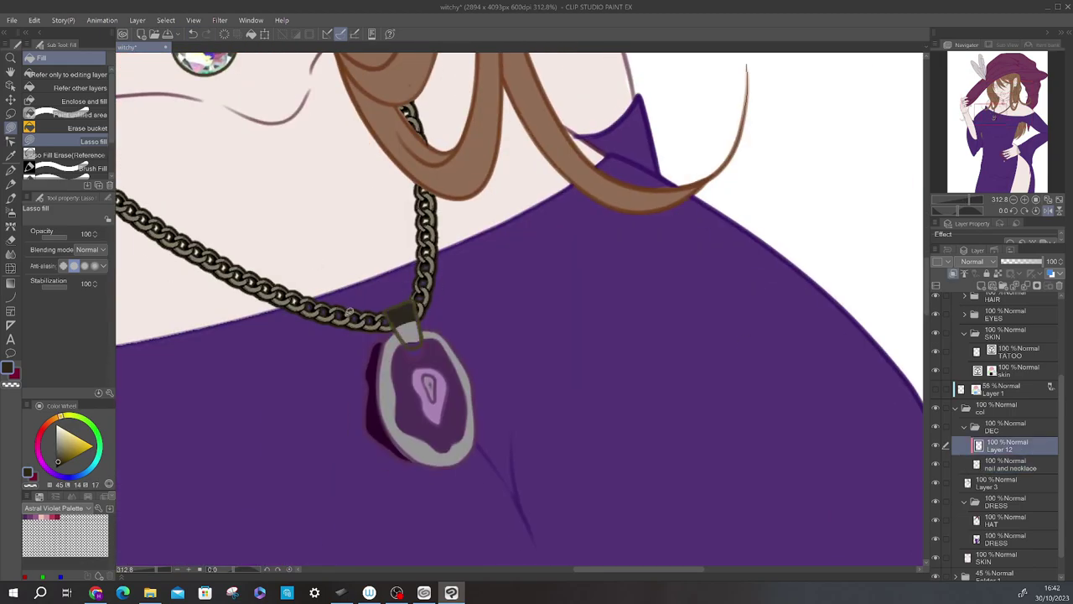
scroll(415, 298, "down", 5)
scroll(575, 297, "up", 3)
key("g")
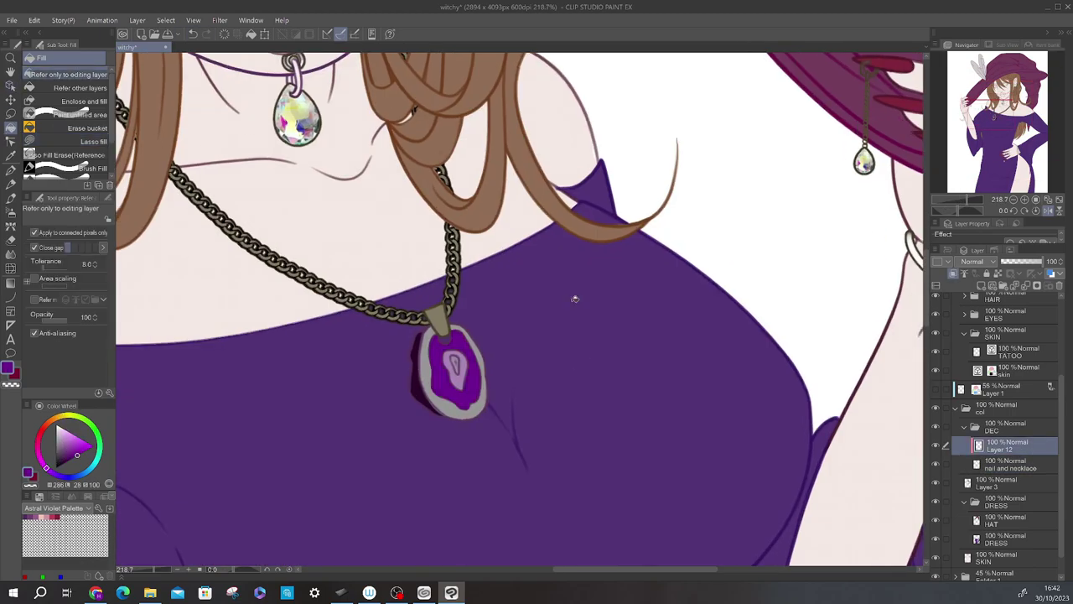
scroll(575, 297, "down", 3)
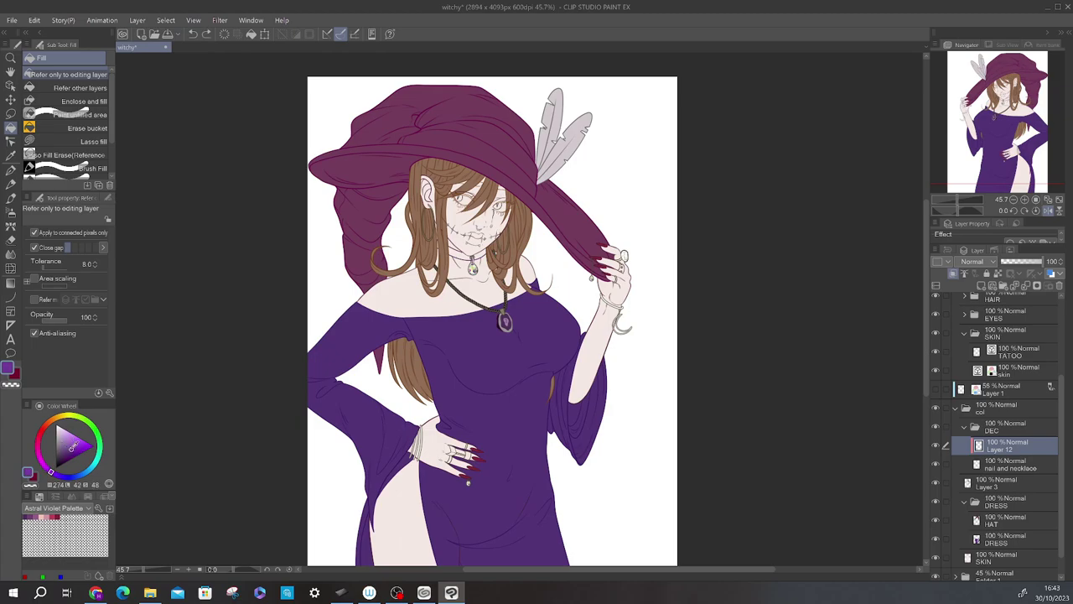
Select the pendant's inner stone and lighten its purple with the Soft_1.10.9 airbrush
scroll(505, 321, "up", 3)
key("b")
key("b")
key("b")
key("b")
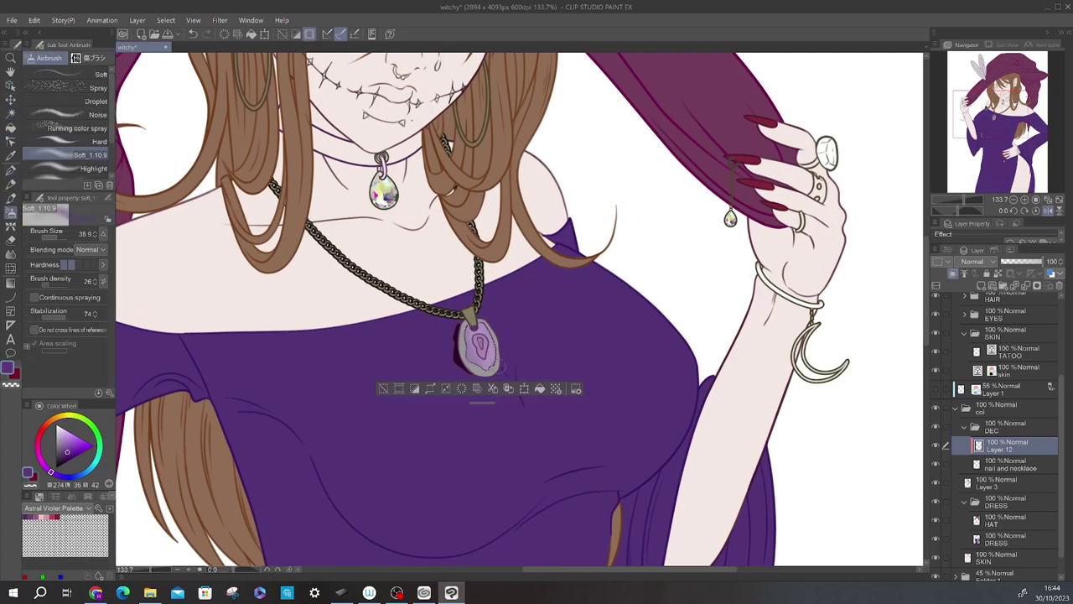
Add a new layer grouped with Layer 12 in a folder, set its blending mode to Vivid light, and deselect the pendant
key("ctrl+shift+n")
key("ctrl+g")
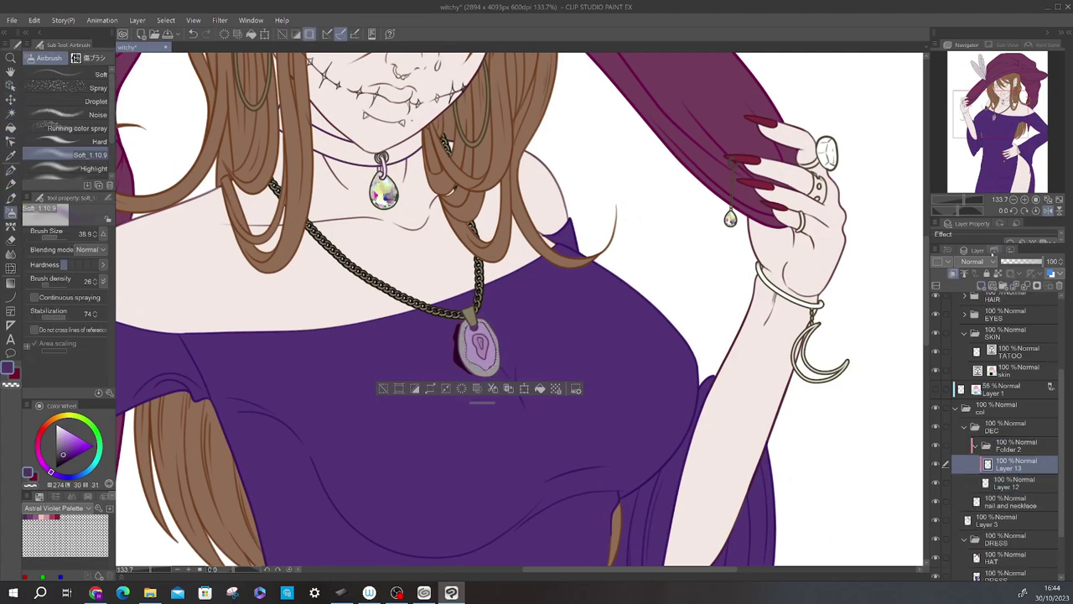
left_click(975, 261)
left_click(977, 462)
key("ctrl+d")
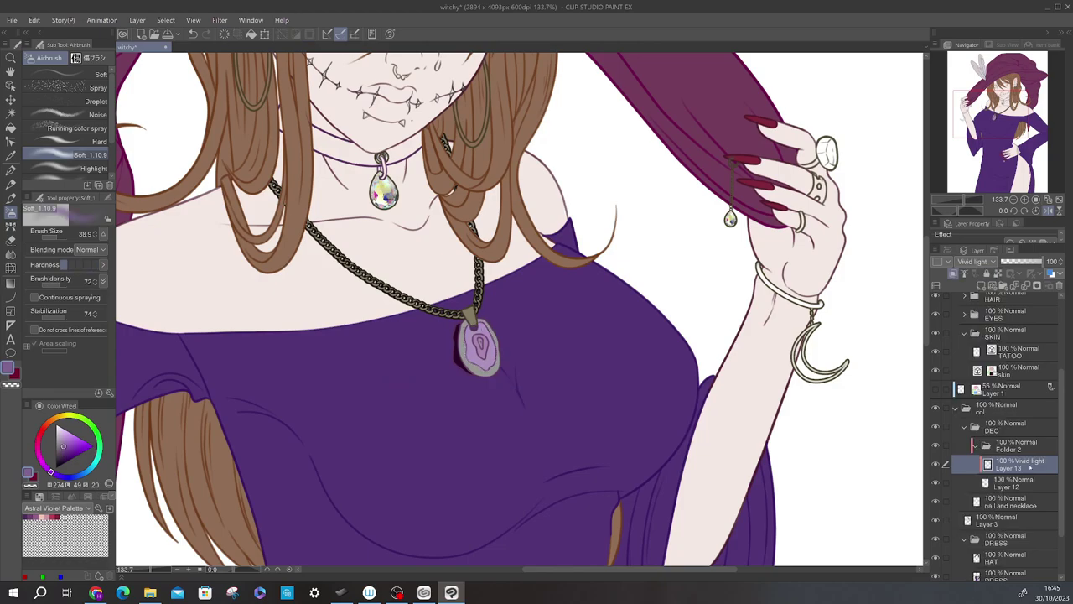
Refine the pendant's colour beside the bail on Layer 12 with Lasso fill
key("g")
key("ctrl+plus")
key("ctrl+plus")
key("ctrl+plus")
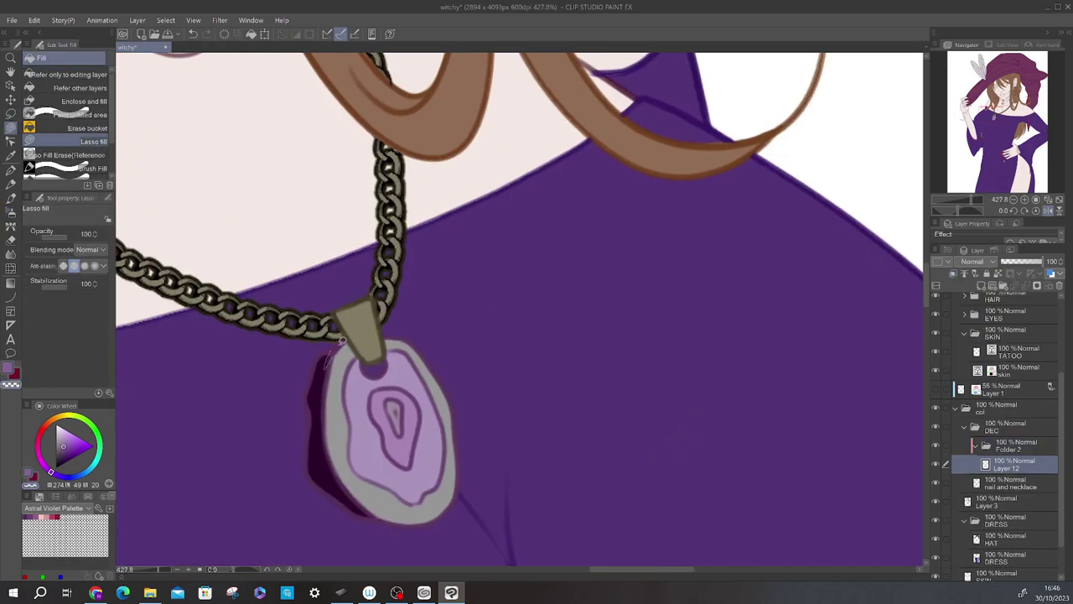
Fade the dress colour over the bust and thigh with the Soft eraser on the DRESS layer
key("ctrl+0")
left_click(515, 362, "ctrl+shift")
key("e")
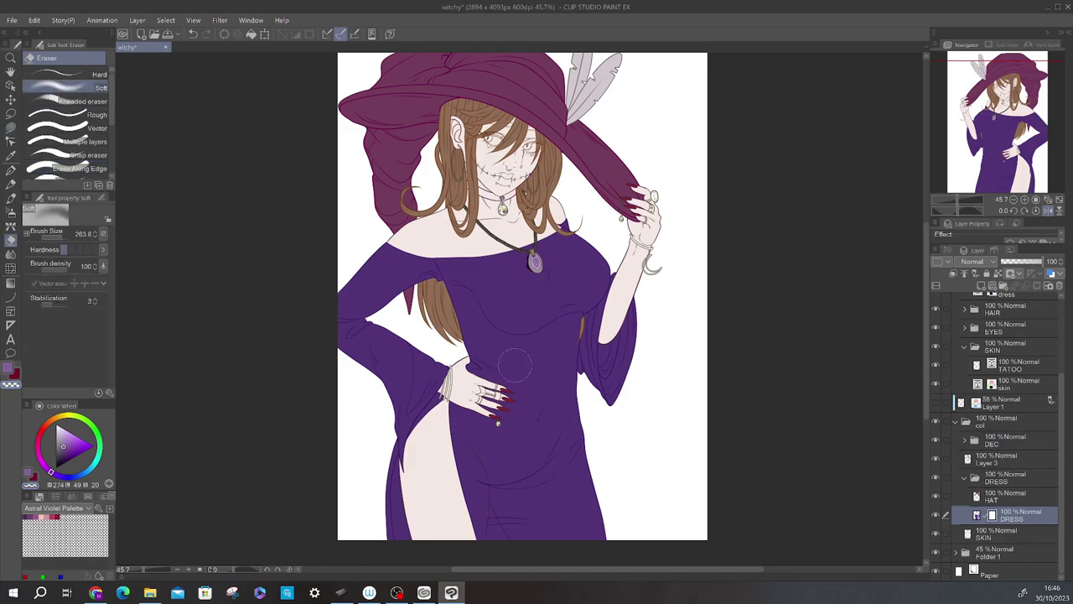
left_click_drag(537, 302, 587, 269)
mouse_move(545, 503)
left_mouse_down()
mouse_move(430, 401)
mouse_move(441, 401)
left_mouse_up()
left_click_drag(537, 269, 553, 270)
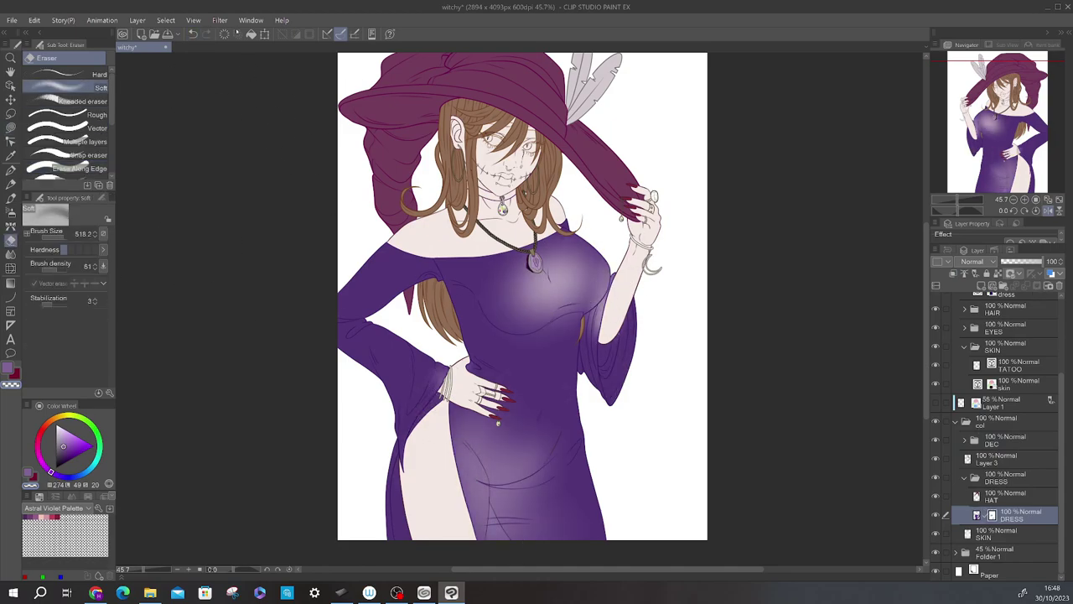
left_click_drag(524, 461, 495, 503)
Try to shade the bodice's centre crease in dark purple with the Soft_1.10.9 airbrush and blend it
key("b")
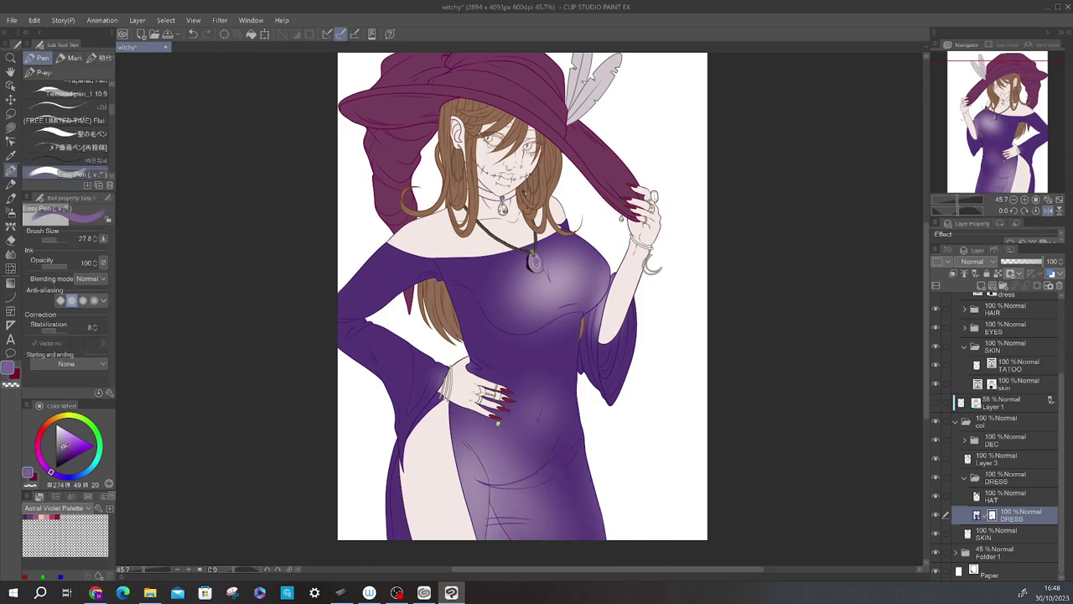
key("ctrl+z")
left_click_drag(160, 311, 180, 311)
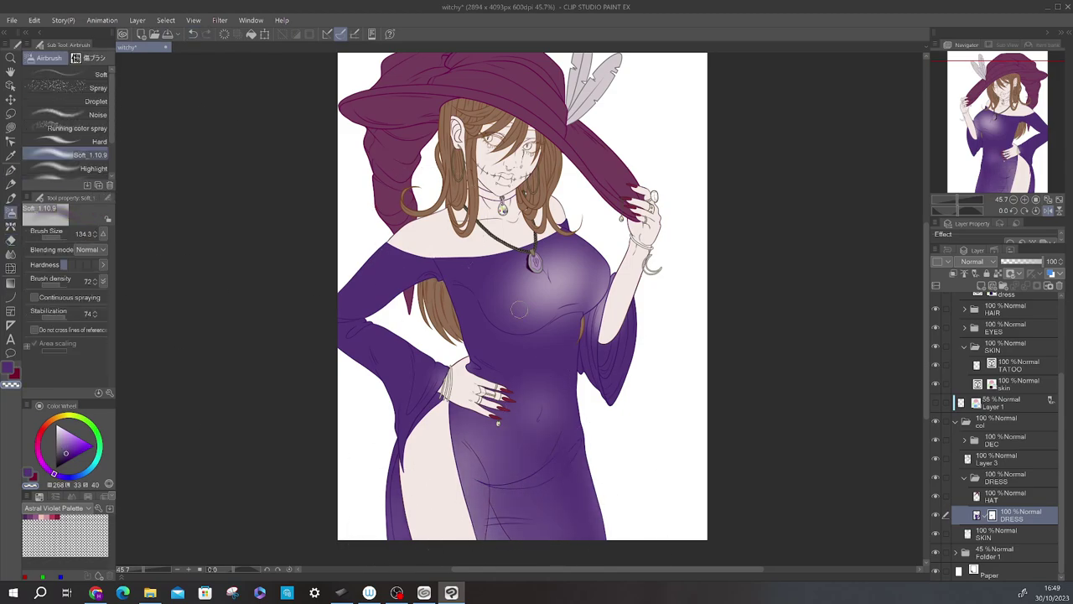
key("ctrl+z")
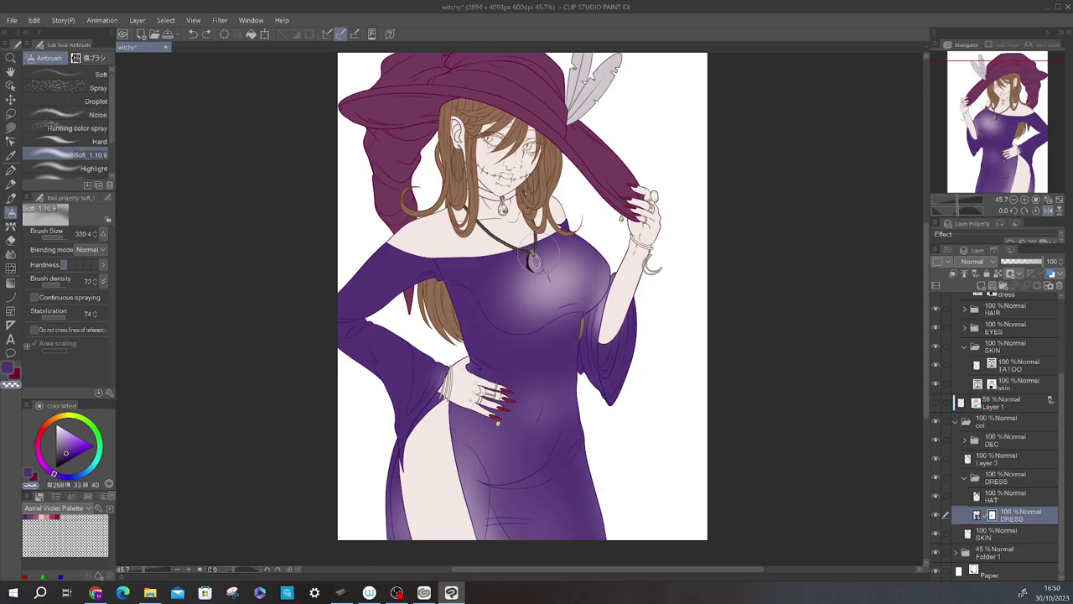
key("h")
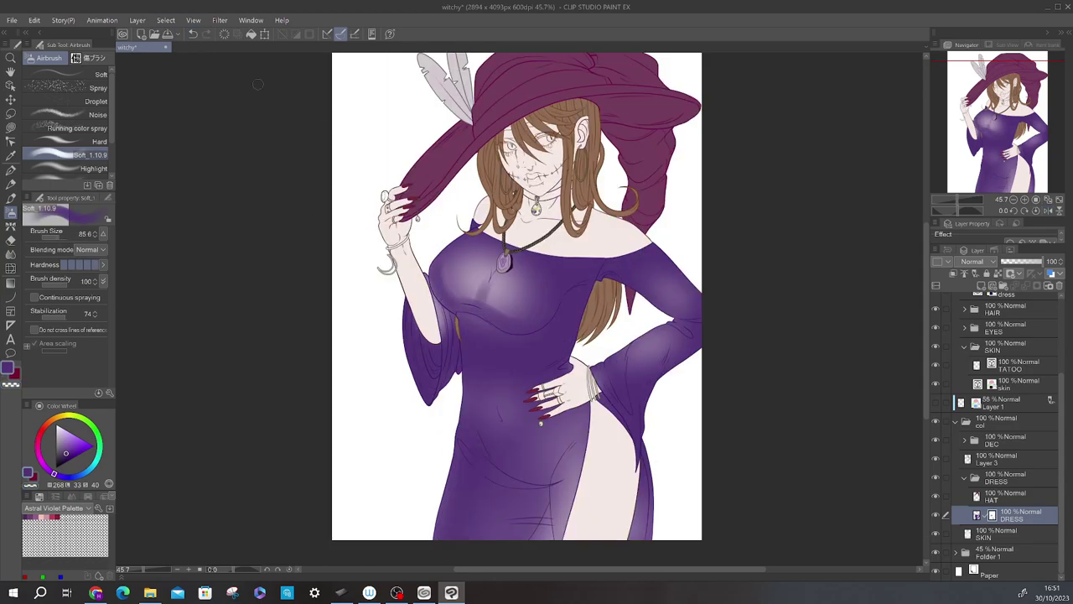
key("j")
scroll(519, 319, "up", 1)
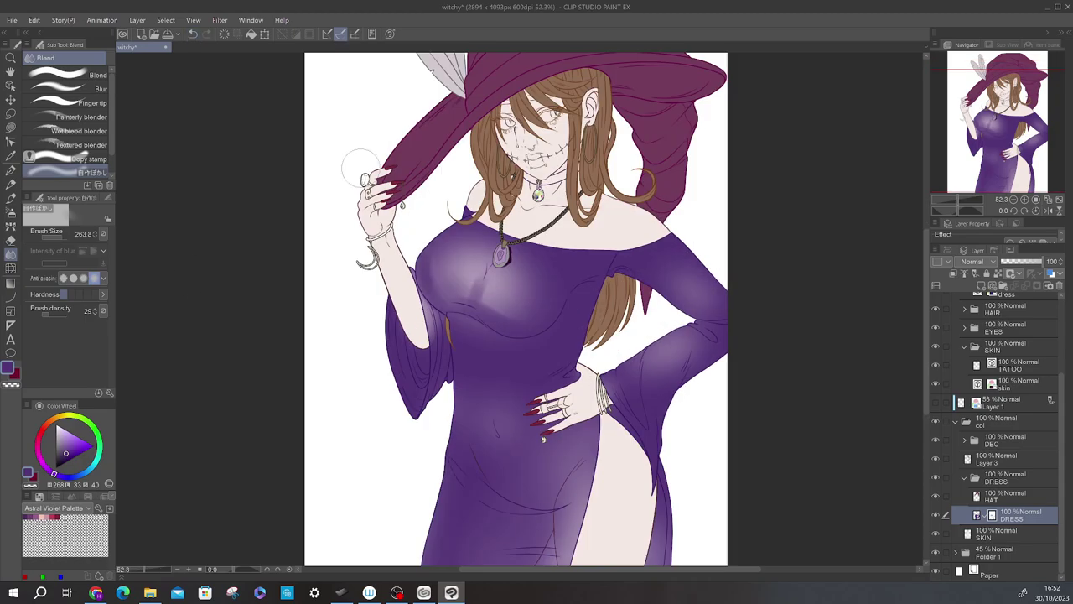
scroll(482, 302, "down", 1)
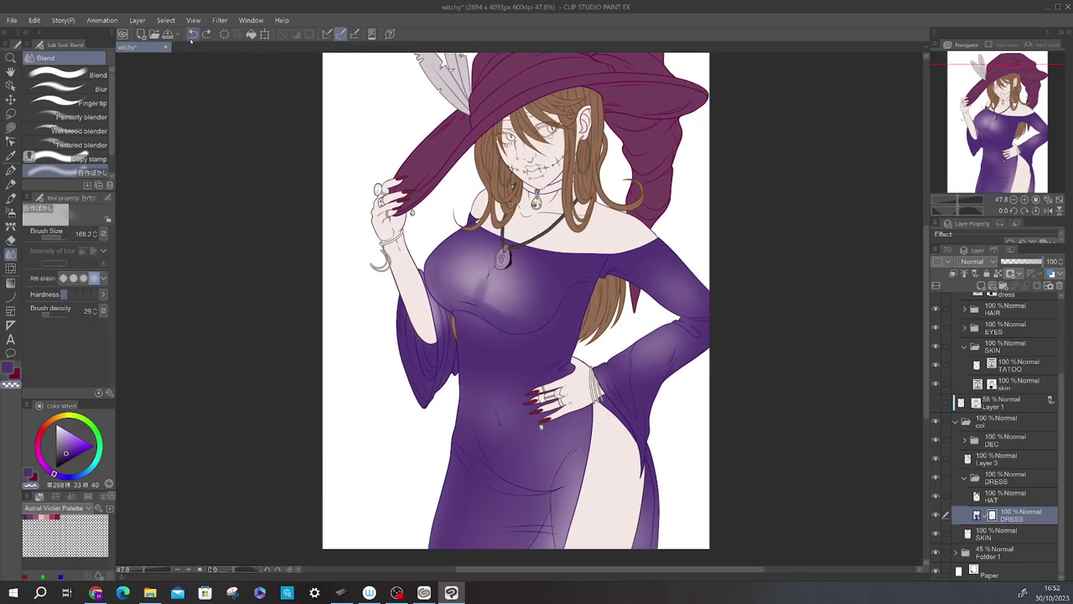
Shade the dress around the bust folds in dark purple with Easy Pen and the Soft_1.10.9 airbrush, undoing unwanted strokes
key("p")
scroll(396, 293, "up", 4)
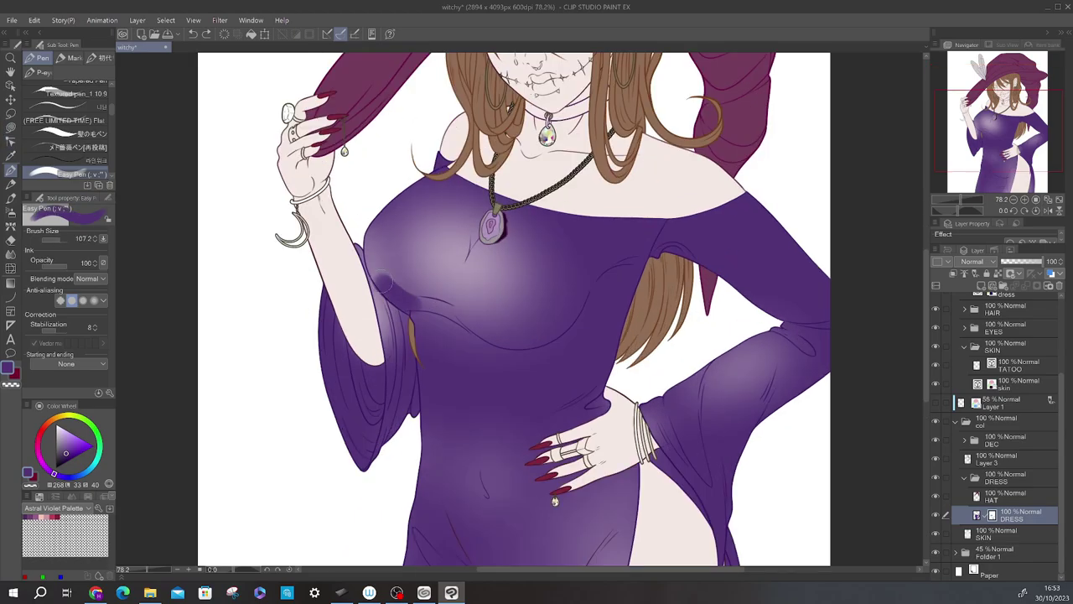
key("b")
scroll(220, 288, "down", 1)
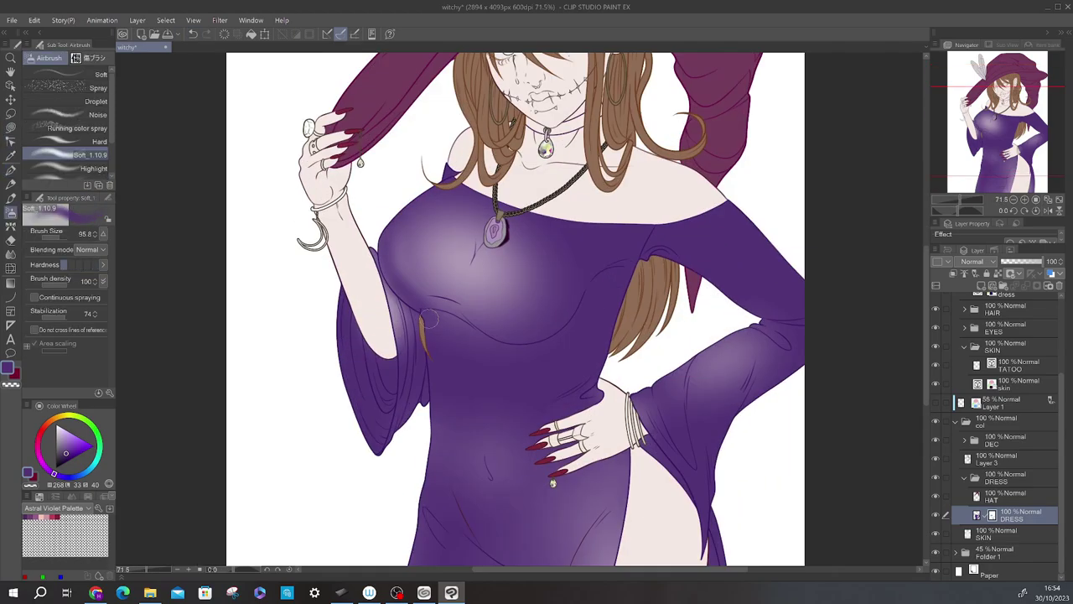
left_click(192, 34)
left_click(192, 33)
left_click(192, 33)
key("ctrl+plus")
left_click(192, 33)
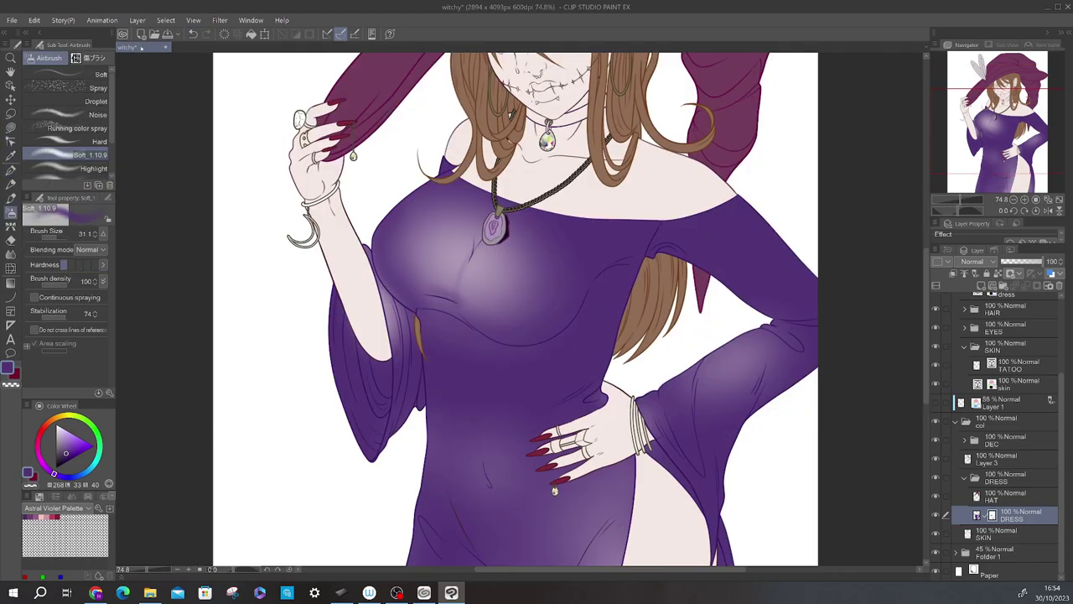
key("j")
Airbrush pink over the hair on a new layer clipped to Layer 3, and adjust hue to -4, saturation 26 and luminosity -18
scroll(913, 261, "down", 4)
left_click(1007, 534)
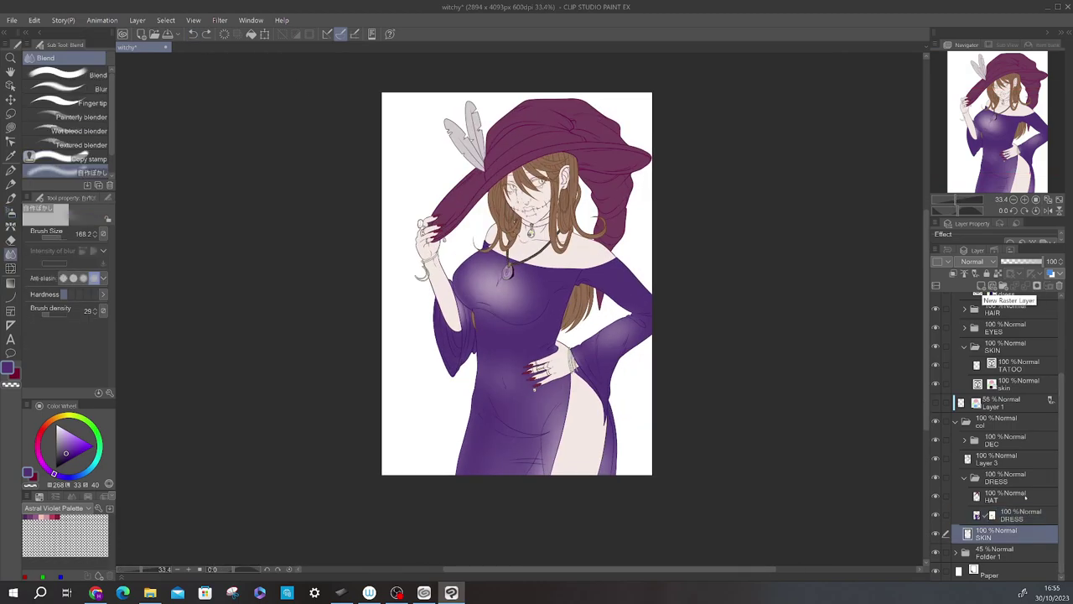
key("ctrl+shift+n")
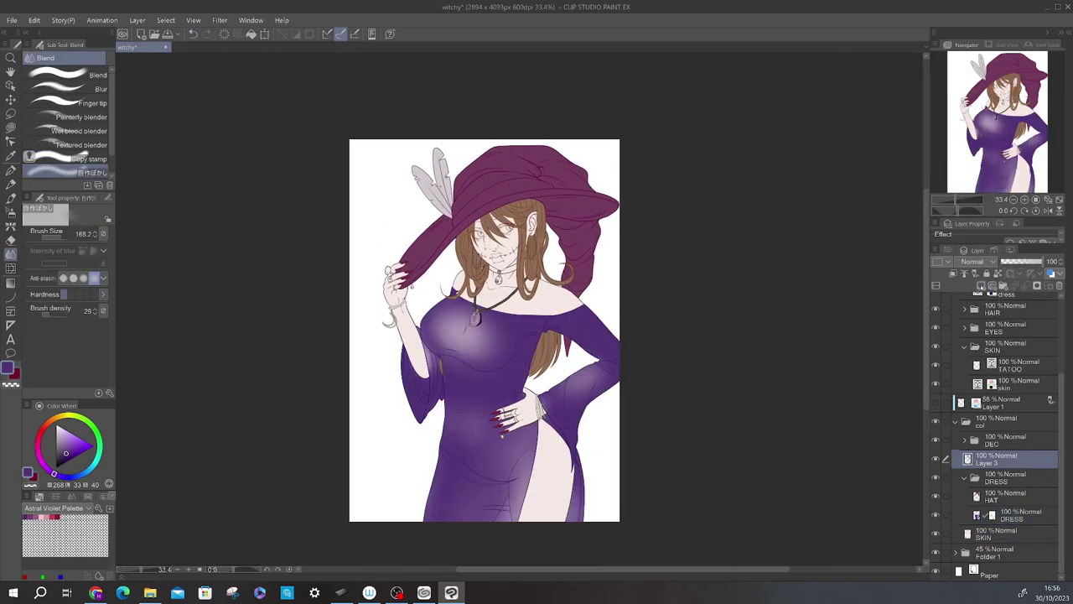
key("b")
mouse_move(566, 384)
left_mouse_down()
mouse_move(529, 332)
mouse_move(517, 251)
left_mouse_up()
left_click_drag(517, 251, 469, 277)
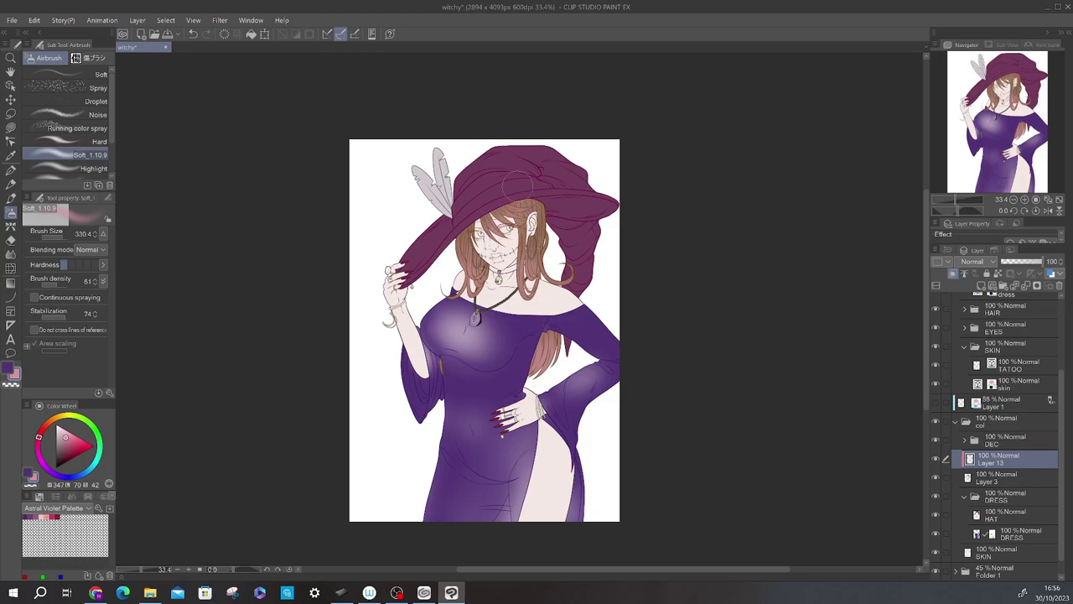
key("ctrl+u")
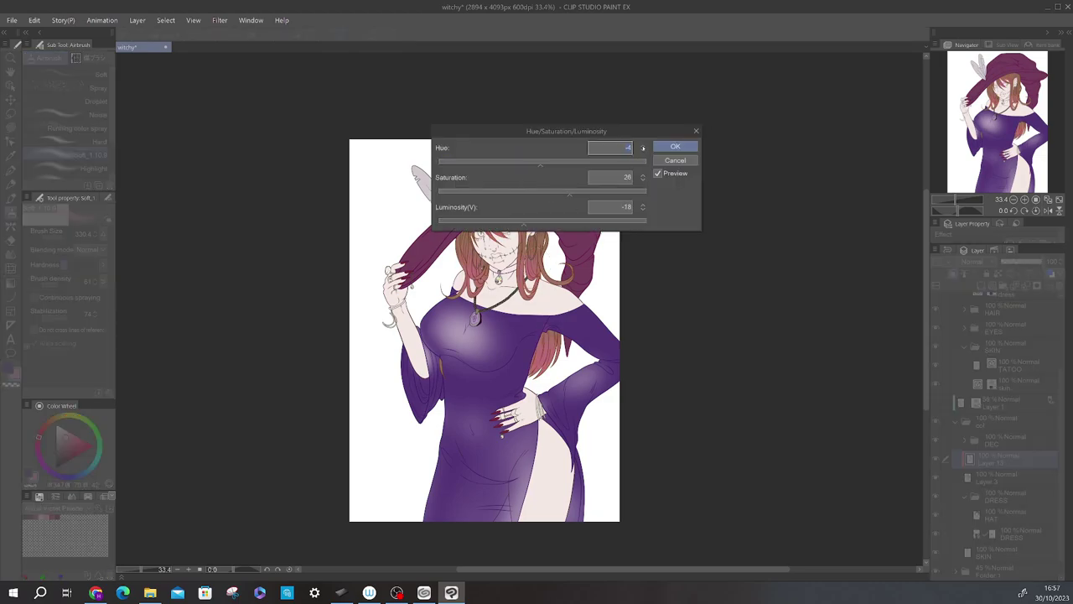
key("Return")
Add a new layer named "dec" above Folder 2 in the DEC folder
left_click(1006, 533)
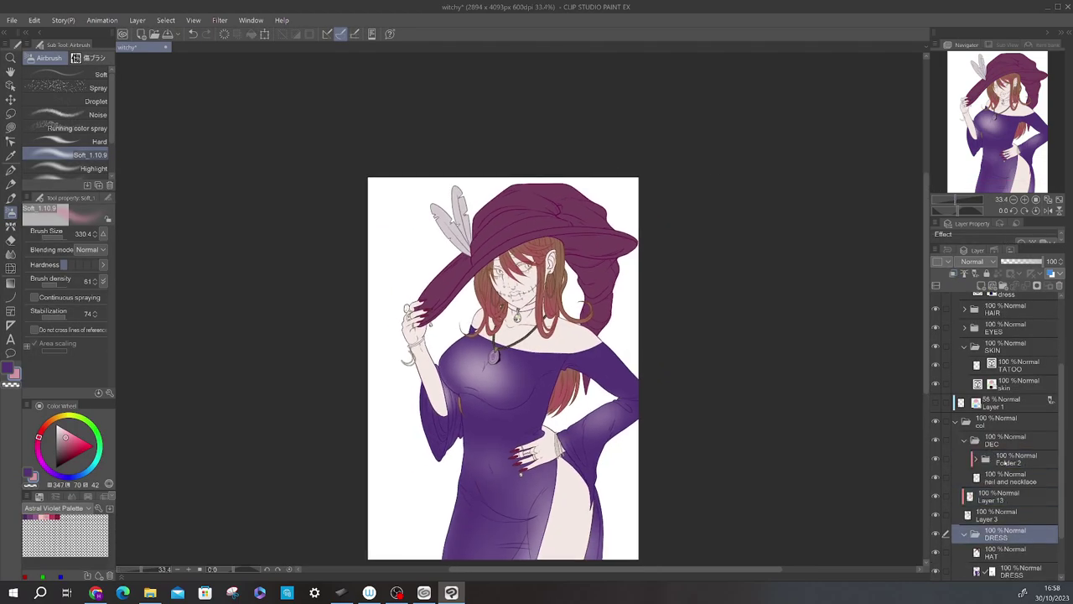
left_click(1005, 462)
key("ctrl+shift+n")
type("dec")
key("Return")
Colour the rings on the raised hand grey-brown on the dec layer with Lasso fill
scroll(402, 303, "up", 6)
key("g")
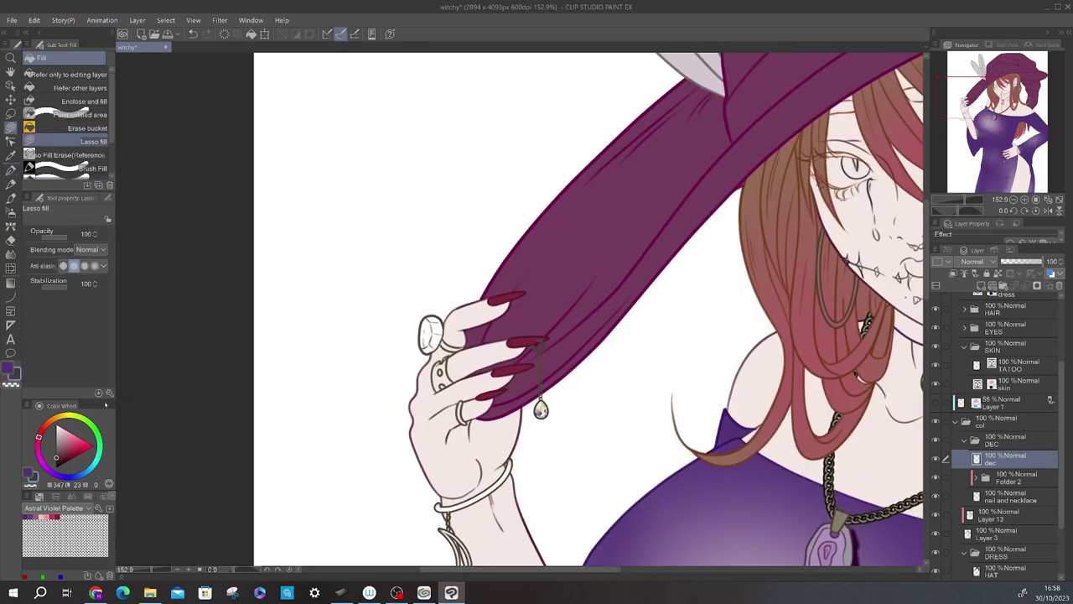
scroll(279, 351, "up", 3)
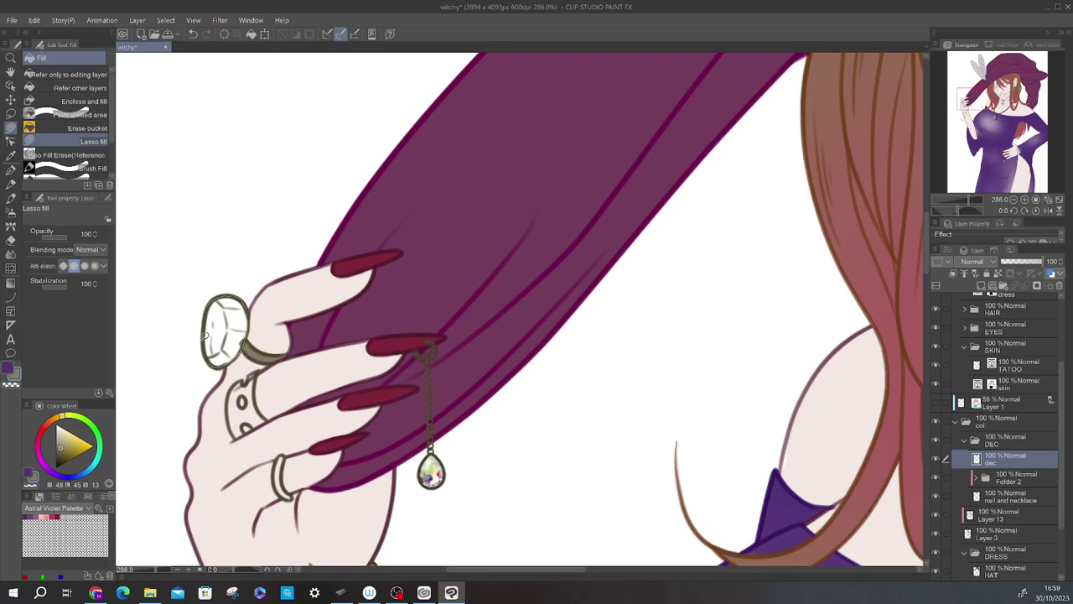
key("h")
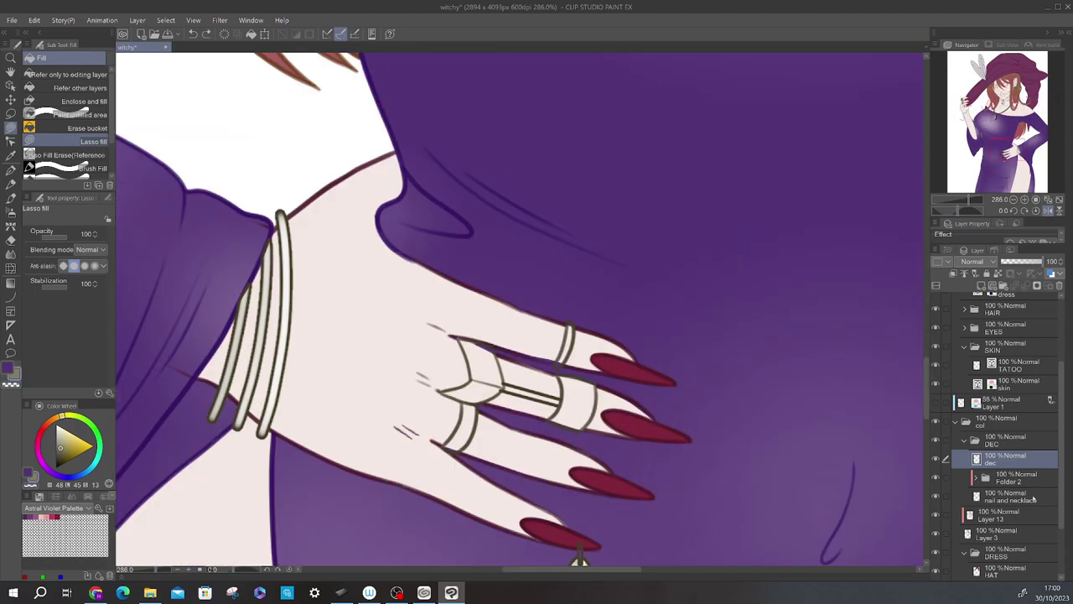
Touch up the dress near the hip hand on the DRESS layer and the hair beside the shoulder on Layer 3 with Lasso fill
left_click(437, 429, "ctrl+shift")
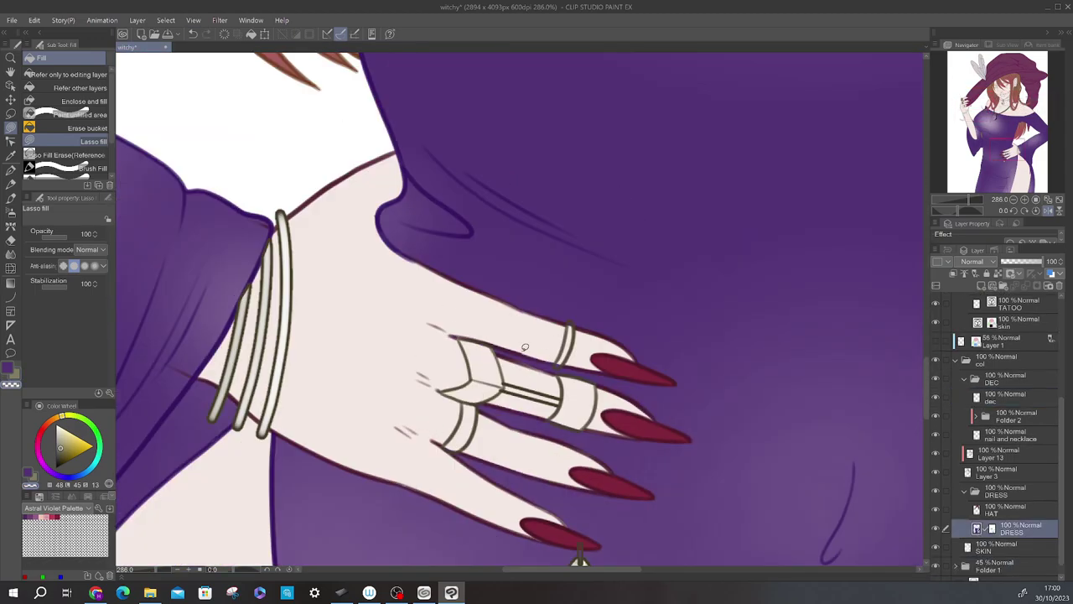
scroll(579, 561, "down", 5)
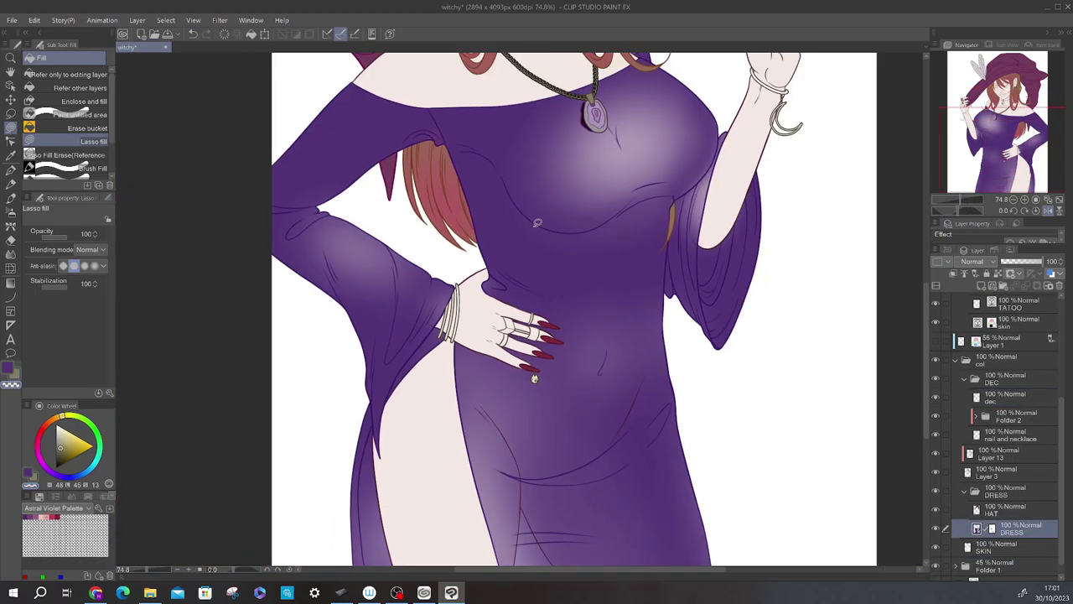
left_click(409, 382, "ctrl+shift")
scroll(408, 381, "up", 3)
left_click_drag(348, 433, 489, 354)
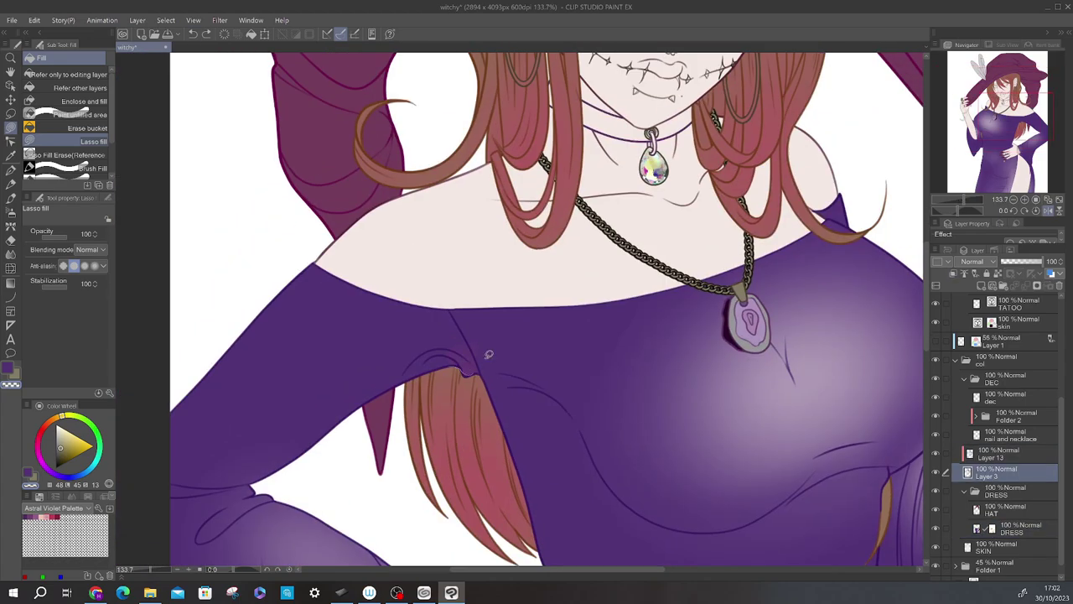
Colour the rings on the hip hand grey-brown on the dec layer and trim the excess with Erase Along Edge
scroll(236, 115, "down", 4)
scroll(531, 443, "up", 4)
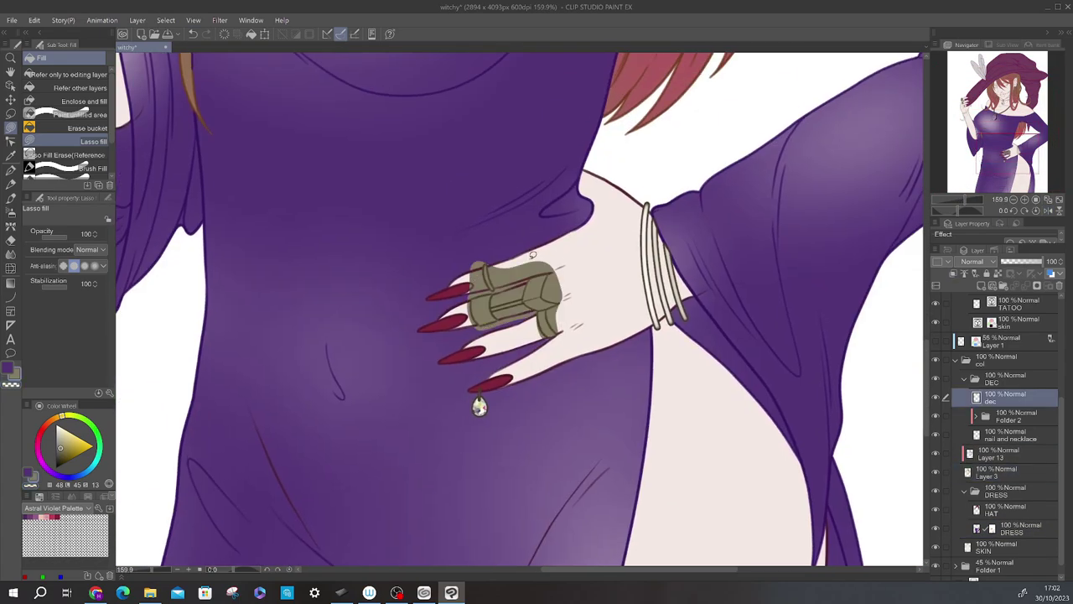
left_click(516, 293, "ctrl+shift")
key("e")
scroll(518, 309, "up", 4)
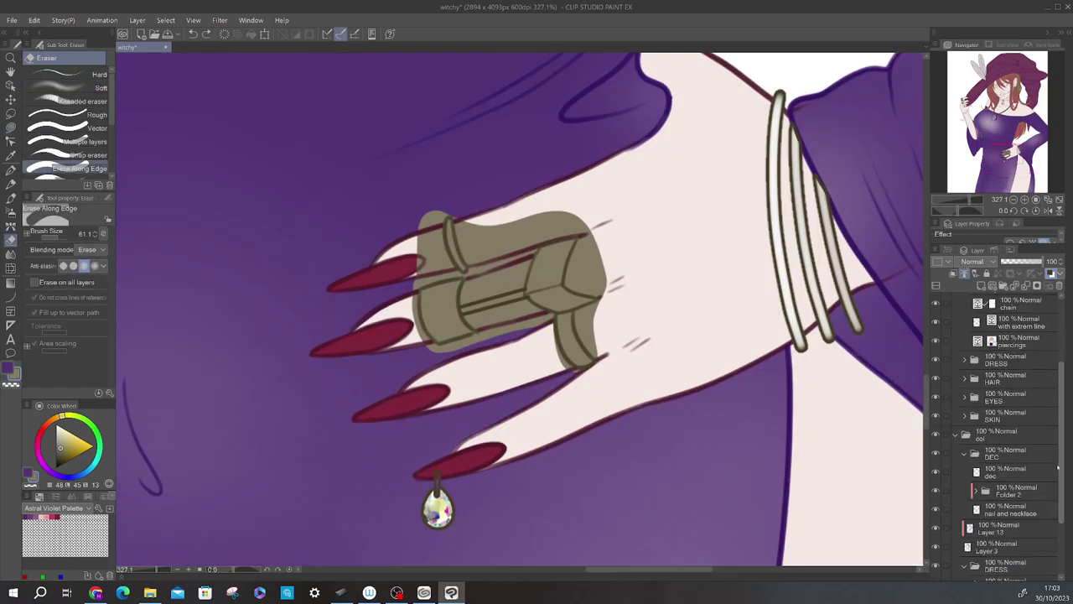
mouse_move(413, 280)
left_mouse_down()
mouse_move(457, 251)
mouse_move(438, 245)
mouse_move(537, 239)
mouse_move(528, 252)
mouse_move(588, 352)
left_mouse_up()
left_click_drag(553, 218, 587, 234)
key("g")
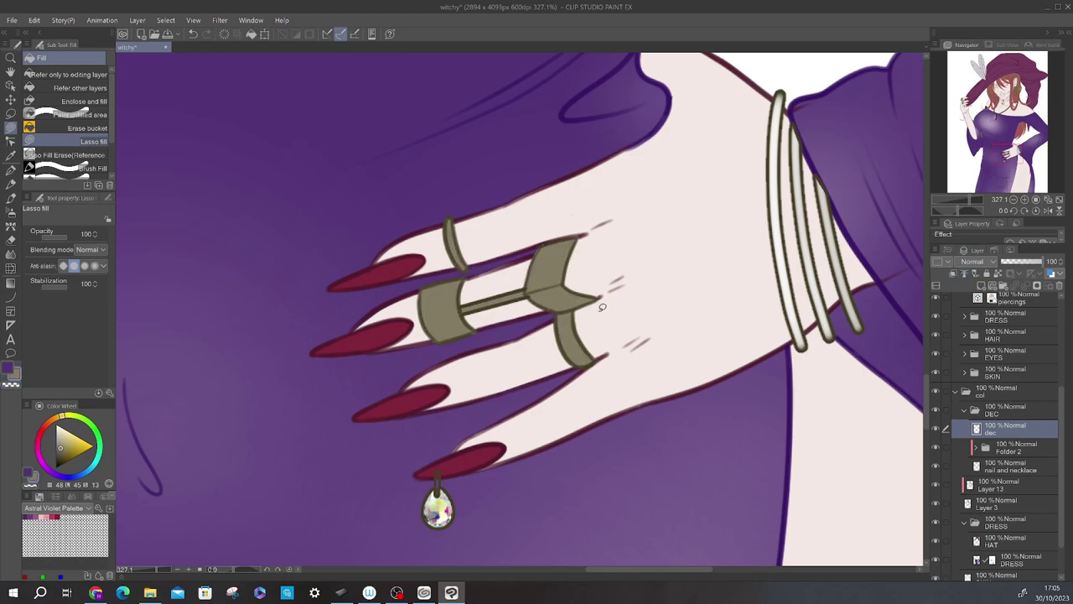
Add a new layer clipped to the "with extrem line" layer in the PIERCING folder and set its blending mode to Multiply
key("ctrl+0")
scroll(998, 436, "up", 3)
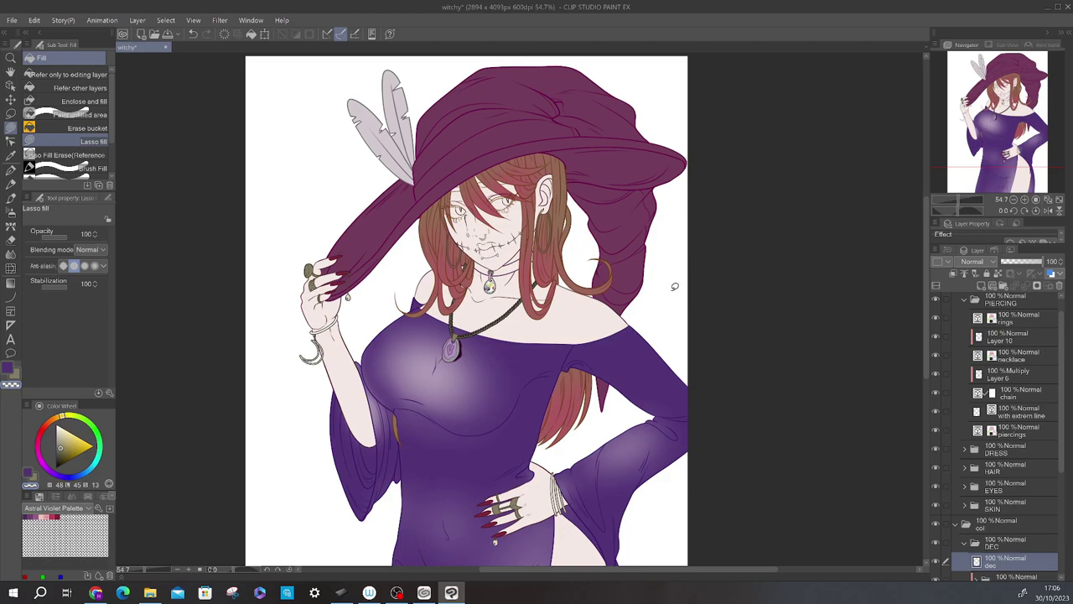
left_click(1014, 393)
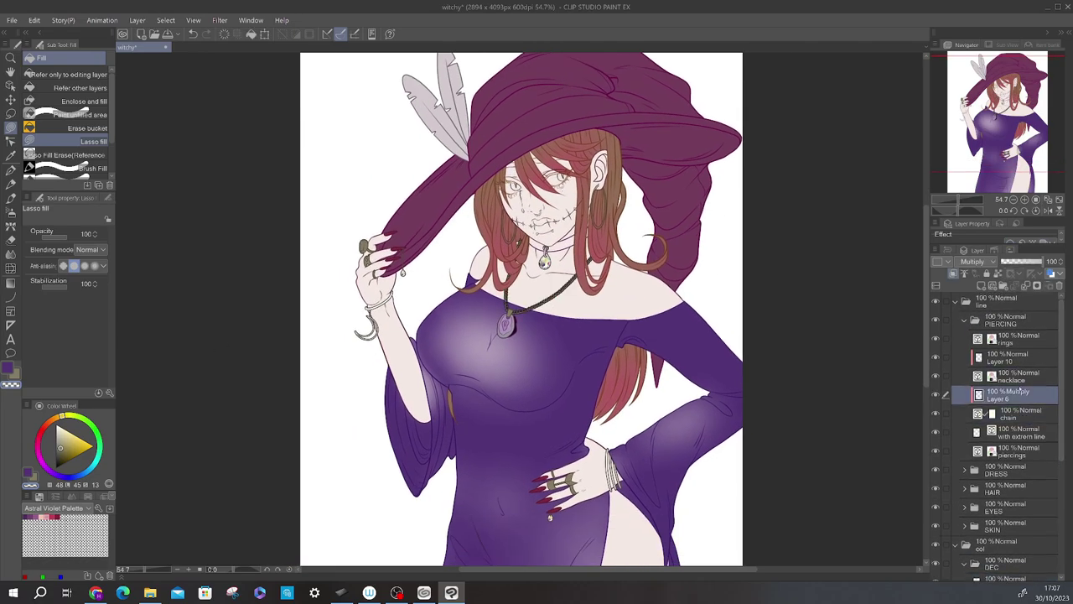
key("o")
left_click(503, 312)
left_click(503, 312)
scroll(532, 221, "up", 5)
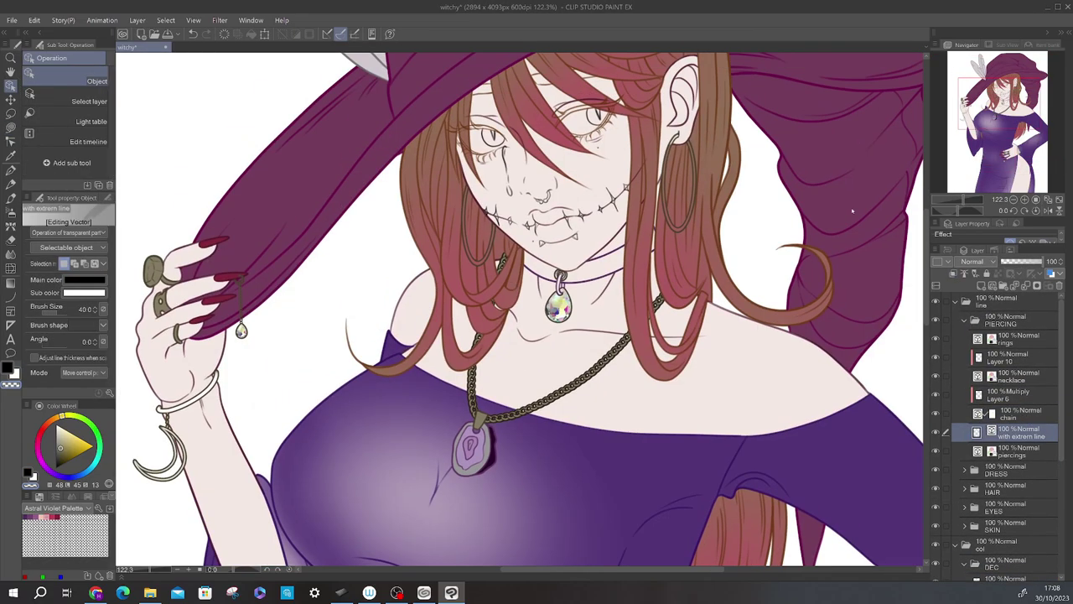
left_click(963, 419)
key("ctrl+0")
key("ctrl+shift+n")
left_click(997, 261)
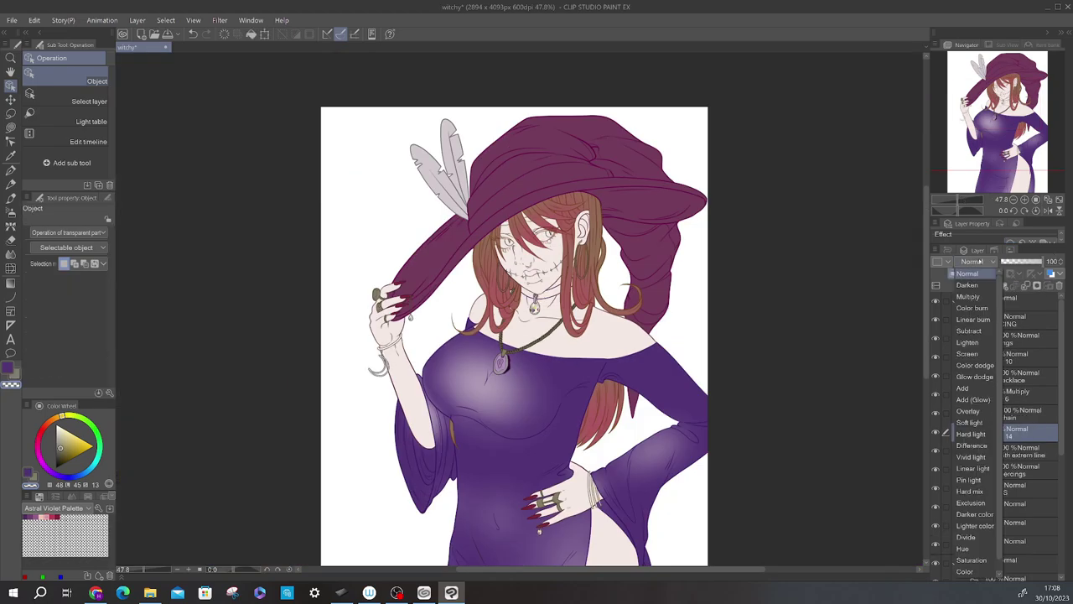
left_click(998, 266)
Colour both hoop earrings grey-brown on the dec layer, using the piercings line layer as reference
key("g")
scroll(483, 430, "up", 5)
left_click(482, 430, "ctrl")
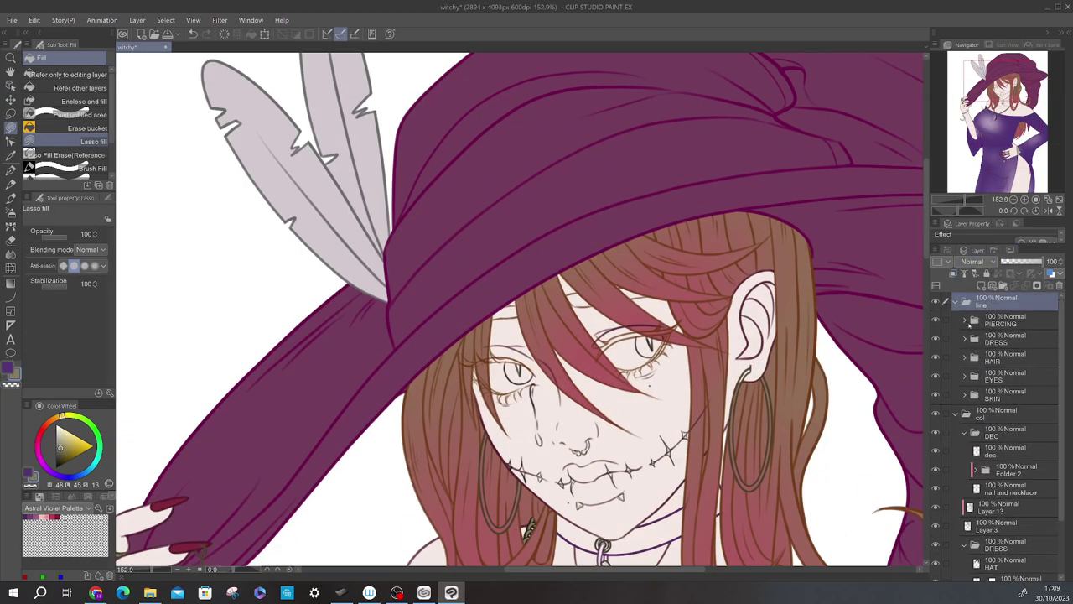
left_click_drag(478, 430, 480, 432)
mouse_move(738, 369)
left_mouse_down()
mouse_move(759, 495)
mouse_move(745, 370)
left_mouse_up()
key("e")
left_click(753, 474, "ctrl")
left_click(1013, 453)
key("g")
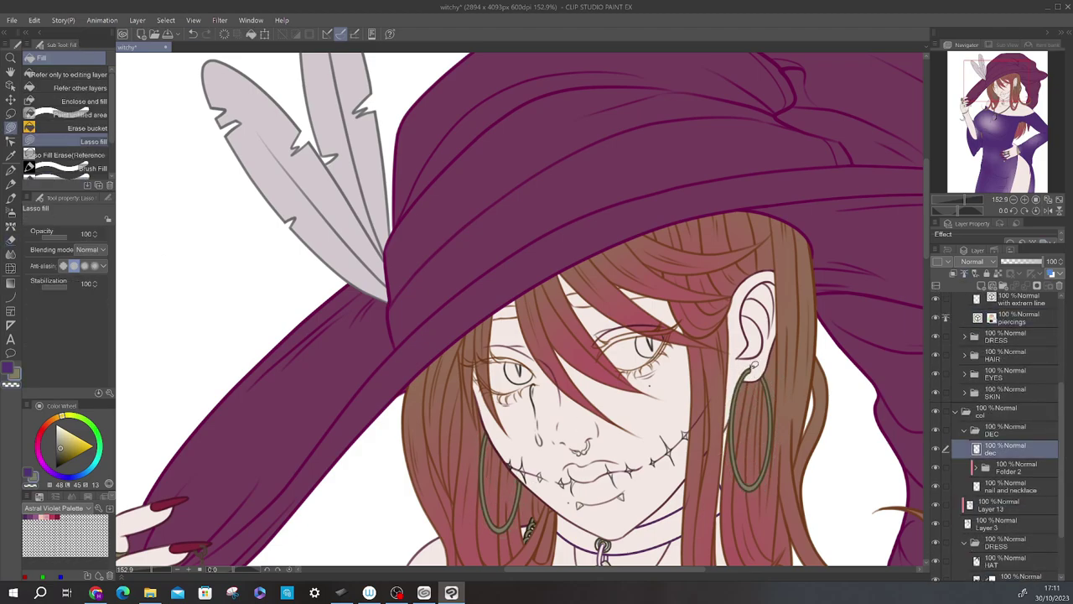
Colour the bracelets on the hip-side wrist grey-brown on the dec layer with Lasso fill
scroll(777, 374, "down", 5)
scroll(527, 311, "up", 5)
scroll(444, 405, "up", 3)
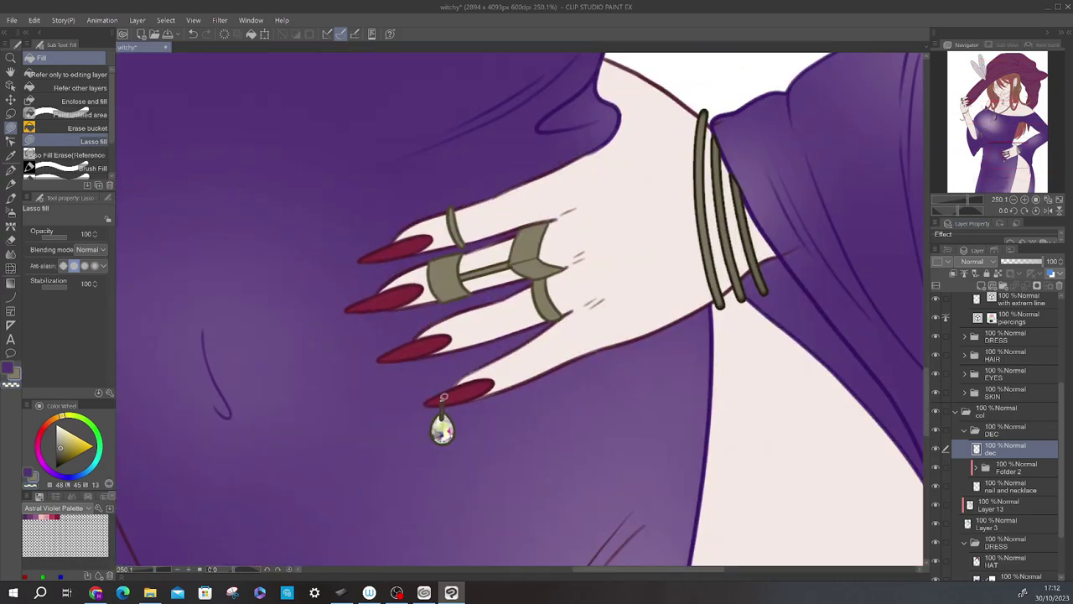
Colour the choker pendant's metal rings and bail grey-brown on the dec layer with Lasso fill
scroll(444, 404, "down", 6)
scroll(514, 383, "up", 3)
left_click(514, 383, "ctrl+shift")
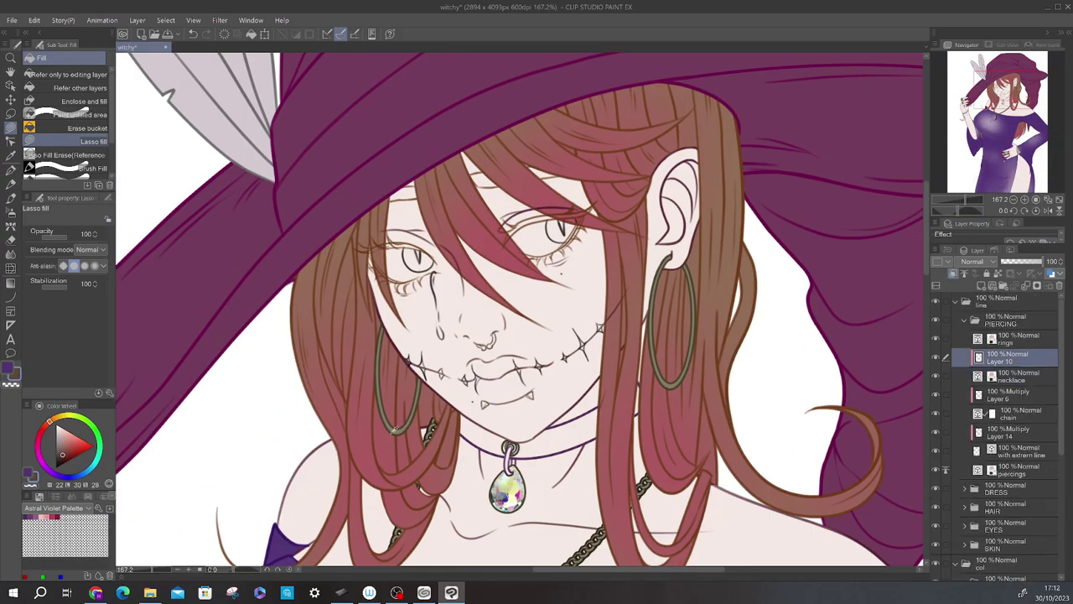
scroll(514, 383, "up", 4)
left_click(547, 177, "ctrl+shift")
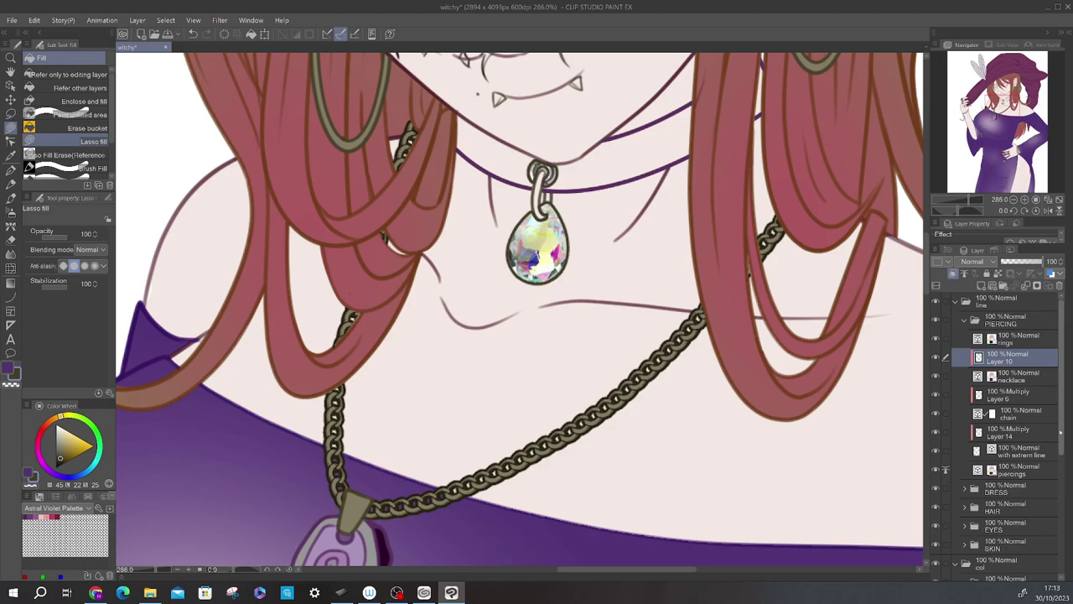
left_click_drag(546, 195, 486, 332)
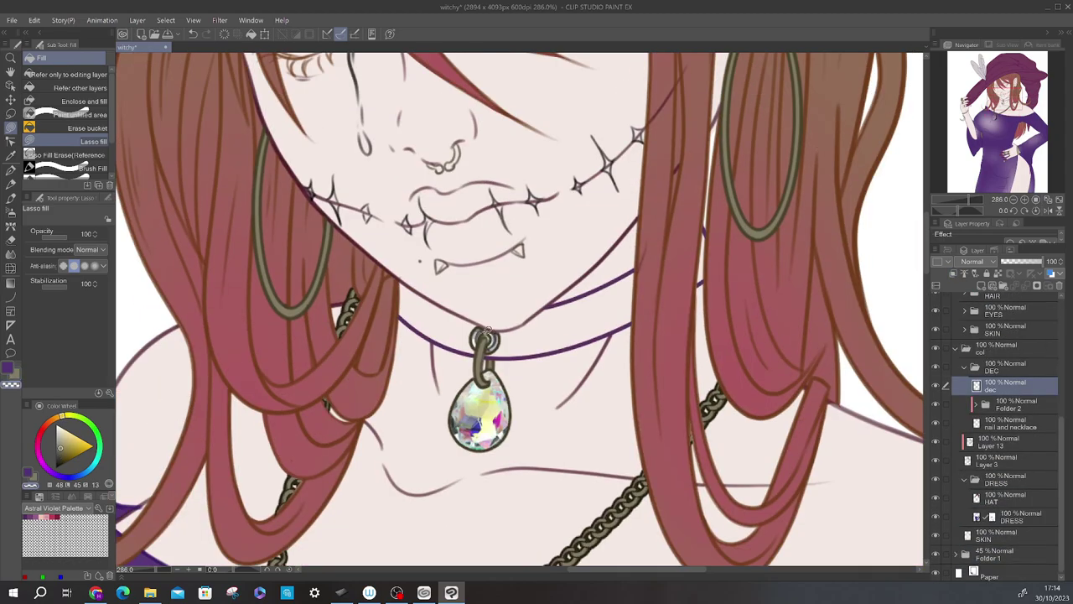
Touch up the brown base fill of the hair on Layer 3 with the gradient layer above it hidden
left_click(738, 394, "ctrl+shift")
left_click_drag(721, 515, 536, 405)
key("ctrl+h")
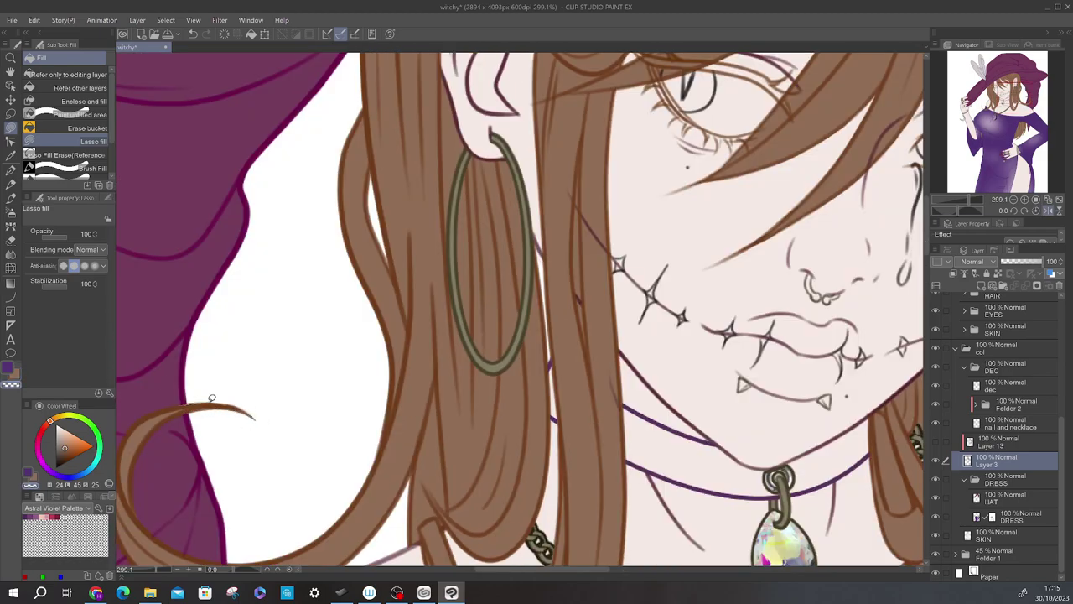
scroll(193, 393, "down", 10)
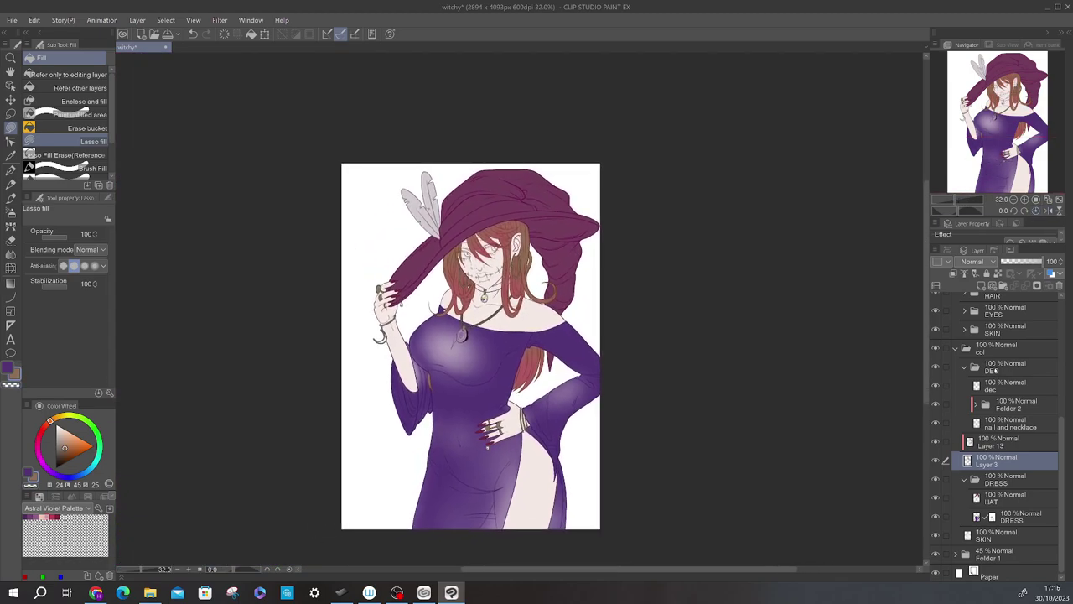
Rename the brown base layer as hair, add a layer 1 beneath it and fill the eyebrows brown
left_click(982, 287)
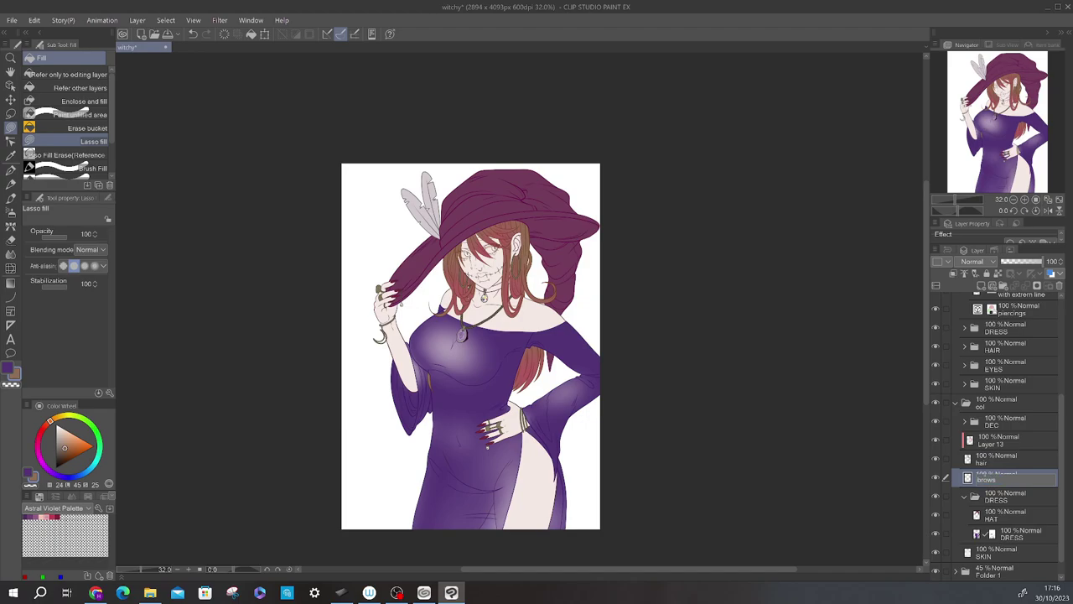
scroll(455, 359, "up", 4)
scroll(491, 310, "down", 3)
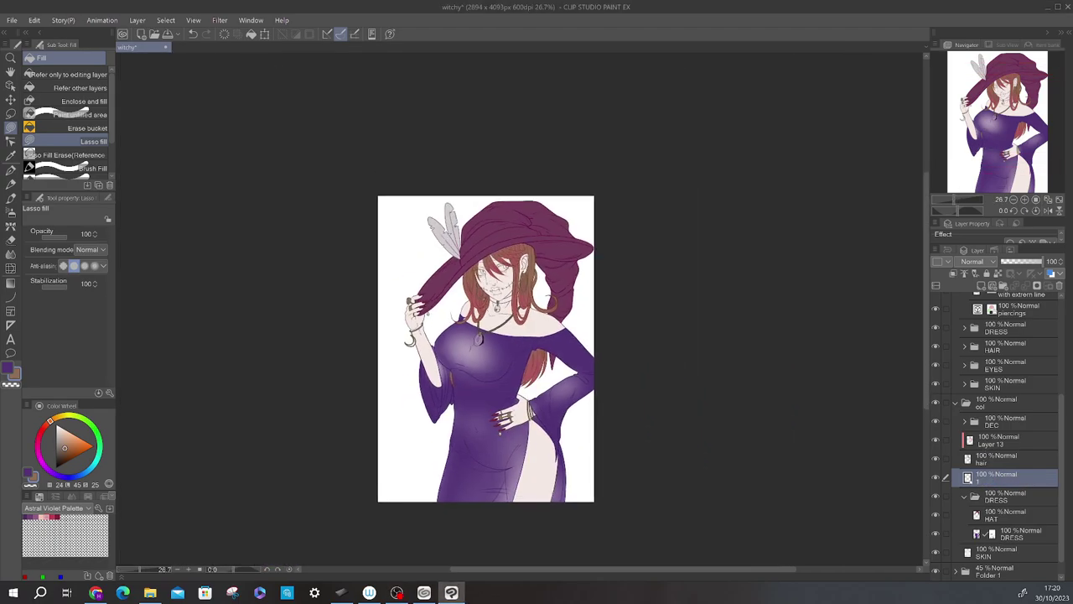
scroll(307, 237, "up", 6)
key("ctrl+z")
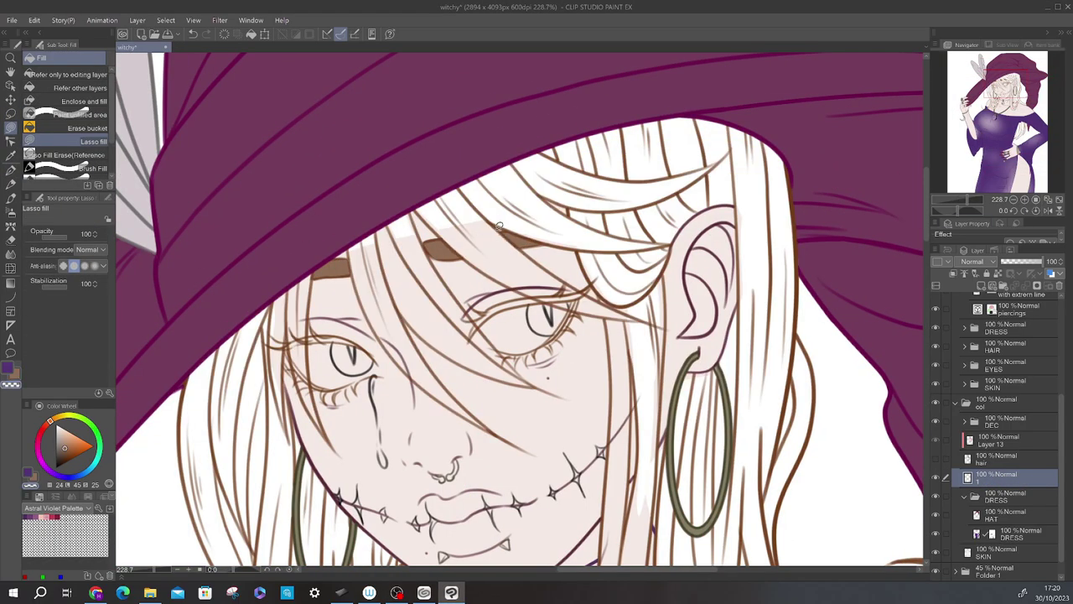
scroll(309, 275, "down", 5)
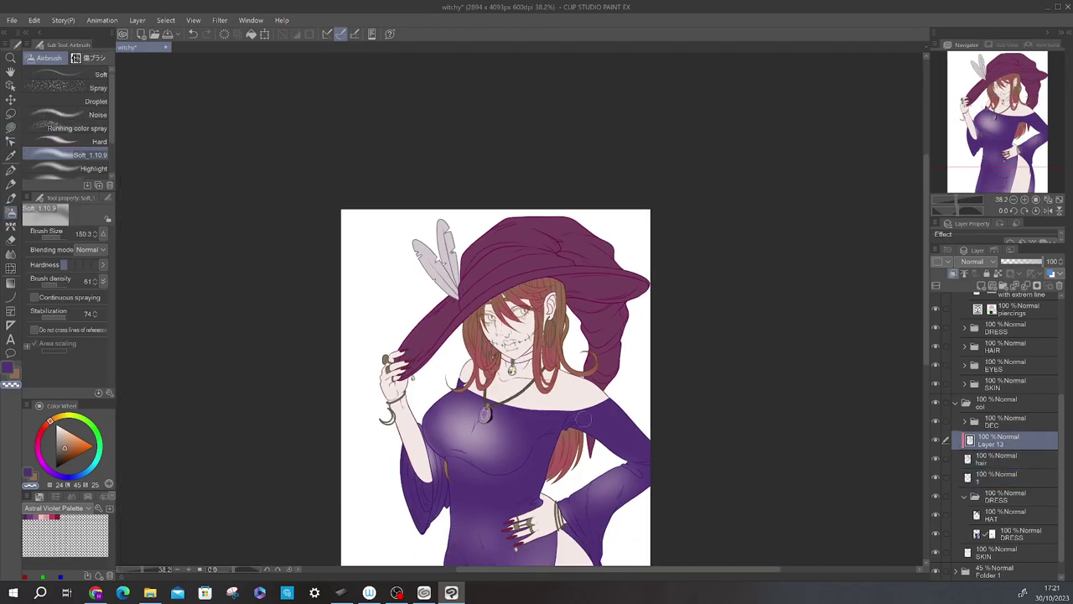
Airbrush sampled hair red onto clipped Layer 13, group the hair layers in a HAIR folder and add an EYES folder with a layer
left_click(573, 445, "alt")
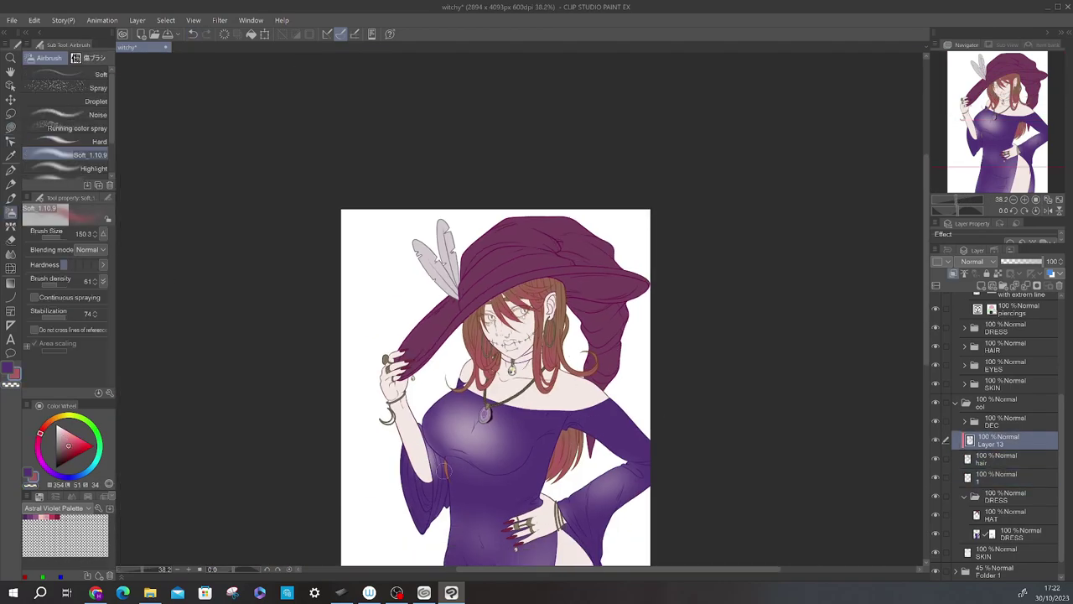
left_click_drag(956, 202, 964, 200)
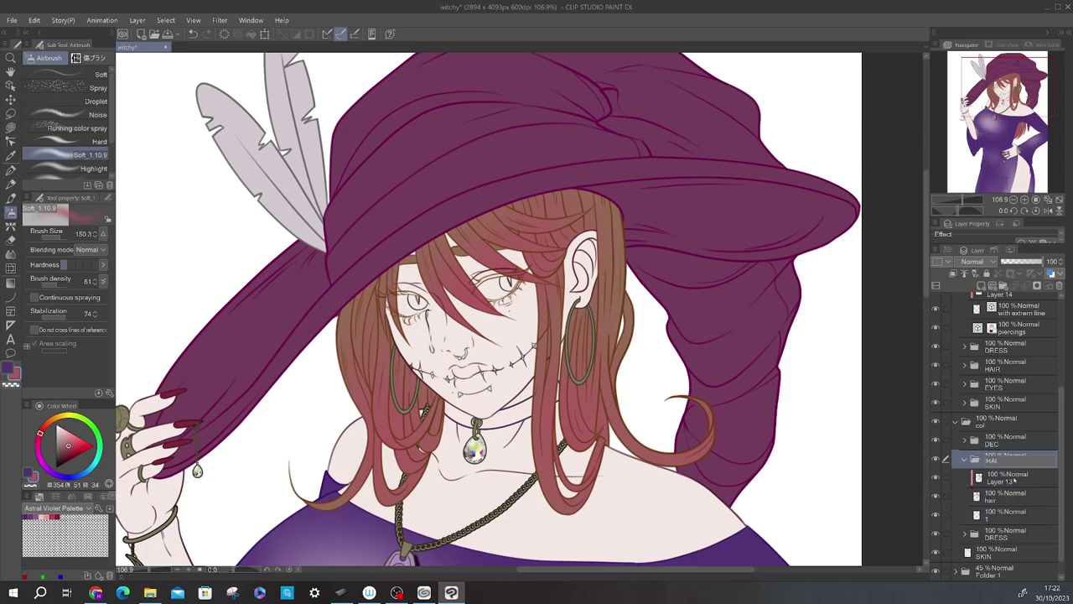
key("p")
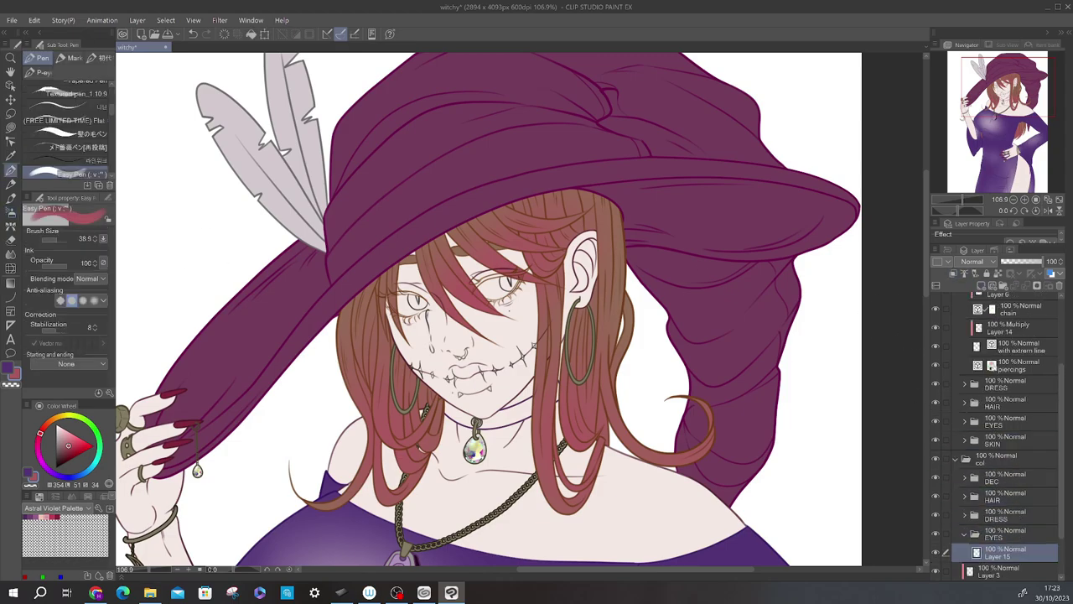
Fill the upper lash lines and lashes of both eyes brown on Layer 15 with the HAIR colour folder hidden
left_click(964, 440)
scroll(463, 280, "up", 5)
key("g")
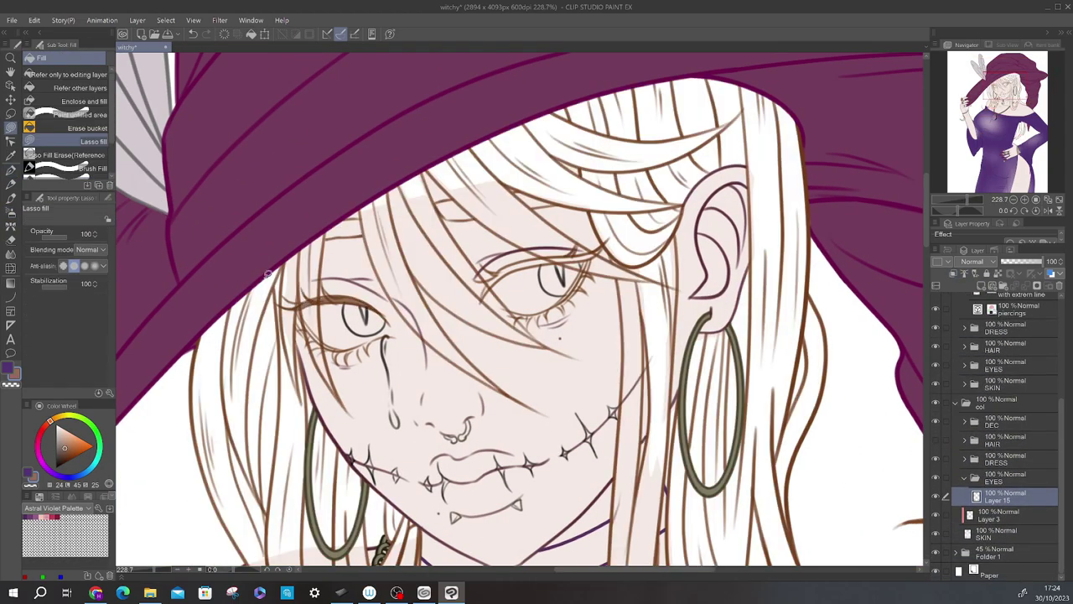
key("h")
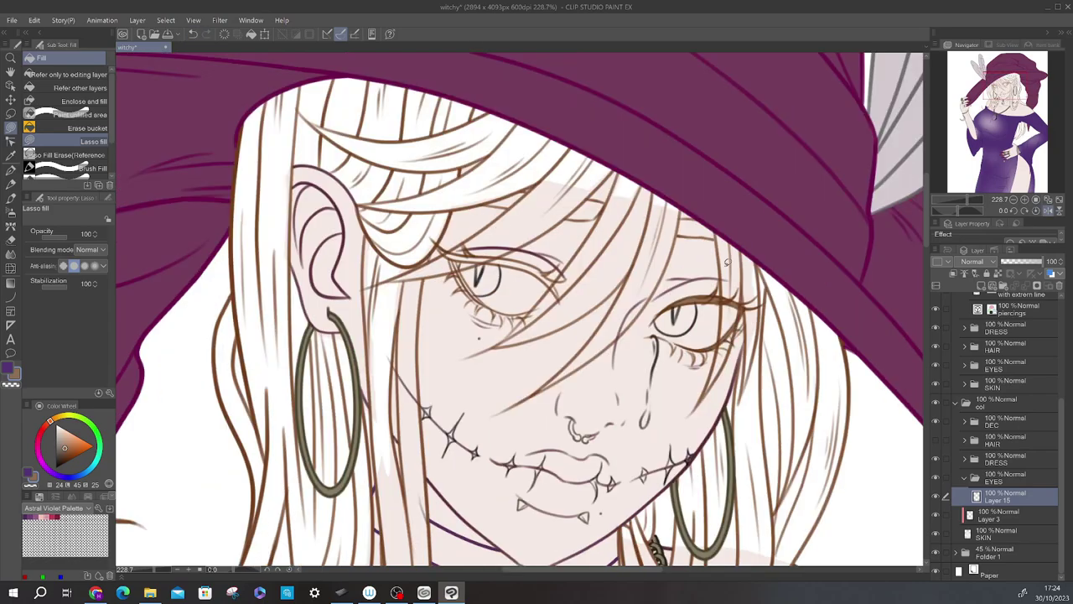
key("p")
key("h")
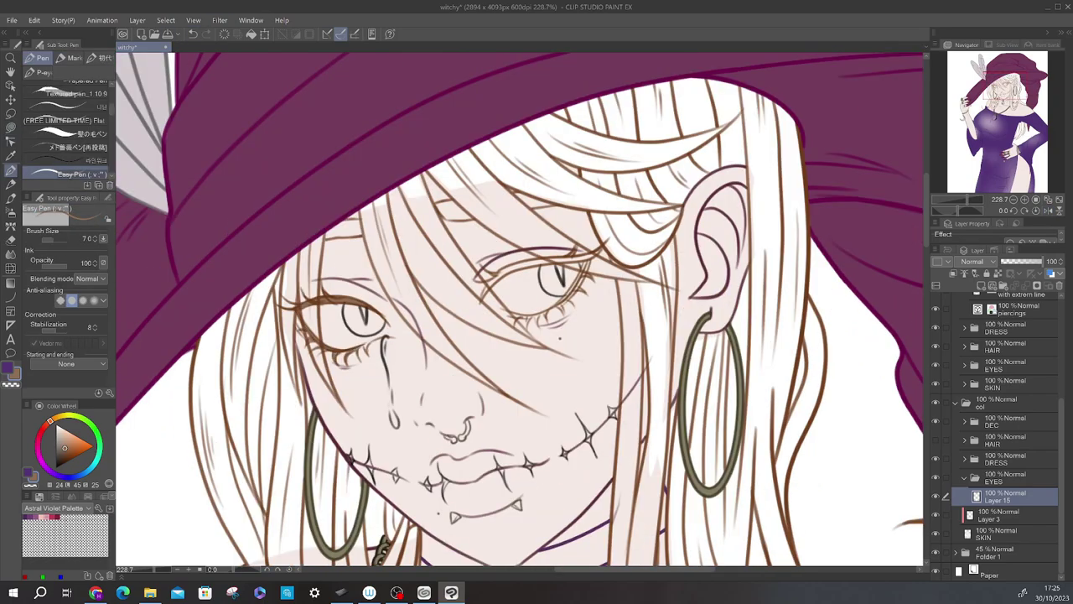
key("g")
key("h")
left_click_drag(559, 294, 452, 255)
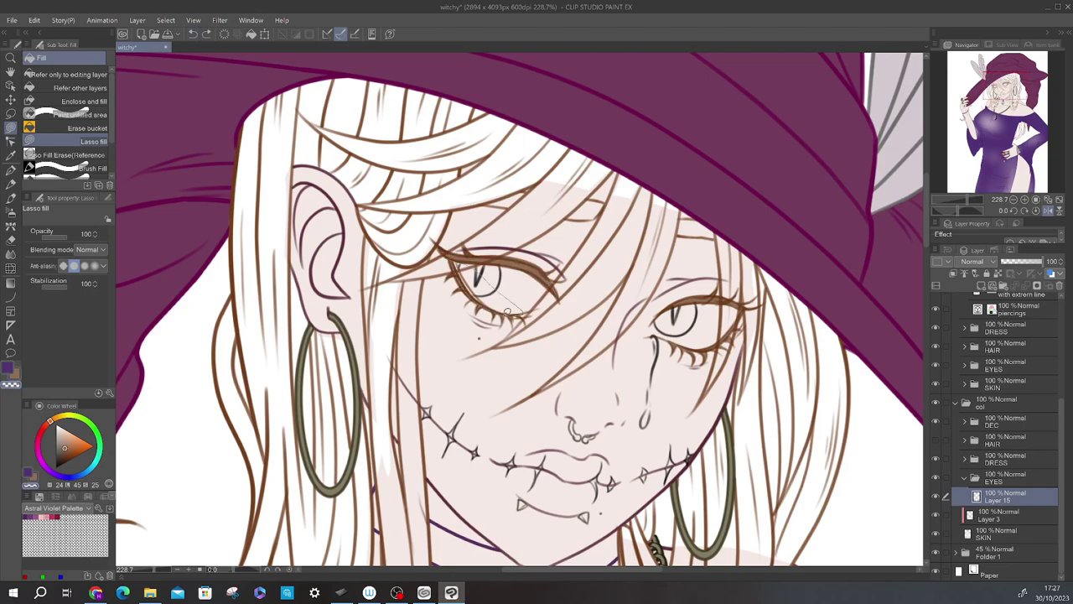
left_click_drag(506, 311, 503, 309)
key("h")
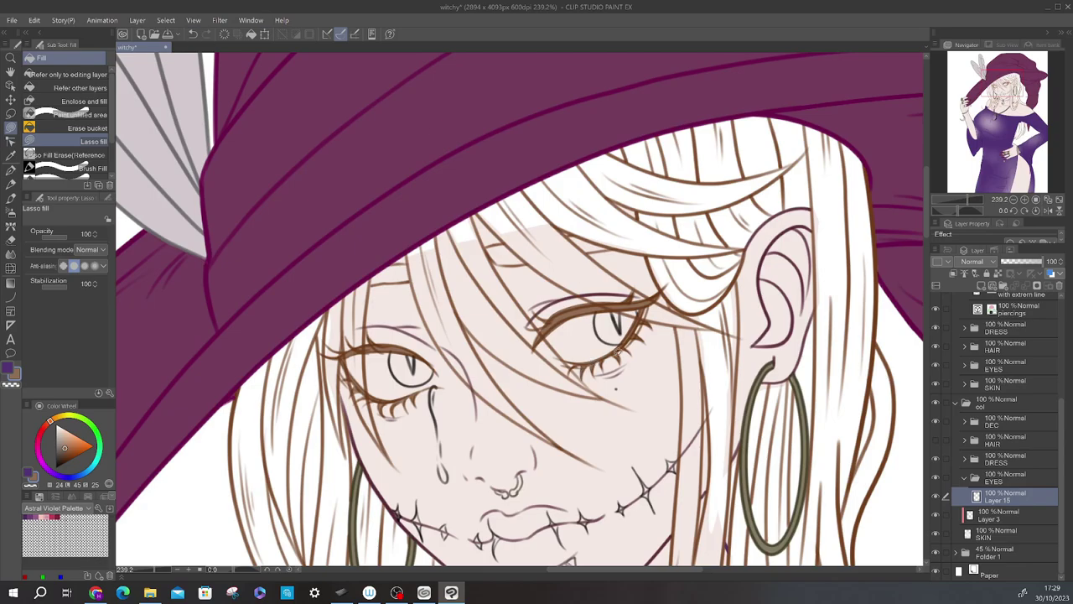
Set the eye line art on Layer 7 as the reference layer and refine the brown lash fills on Layer 15
scroll(617, 352, "up", 3)
key("p")
scroll(520, 310, "down", 4)
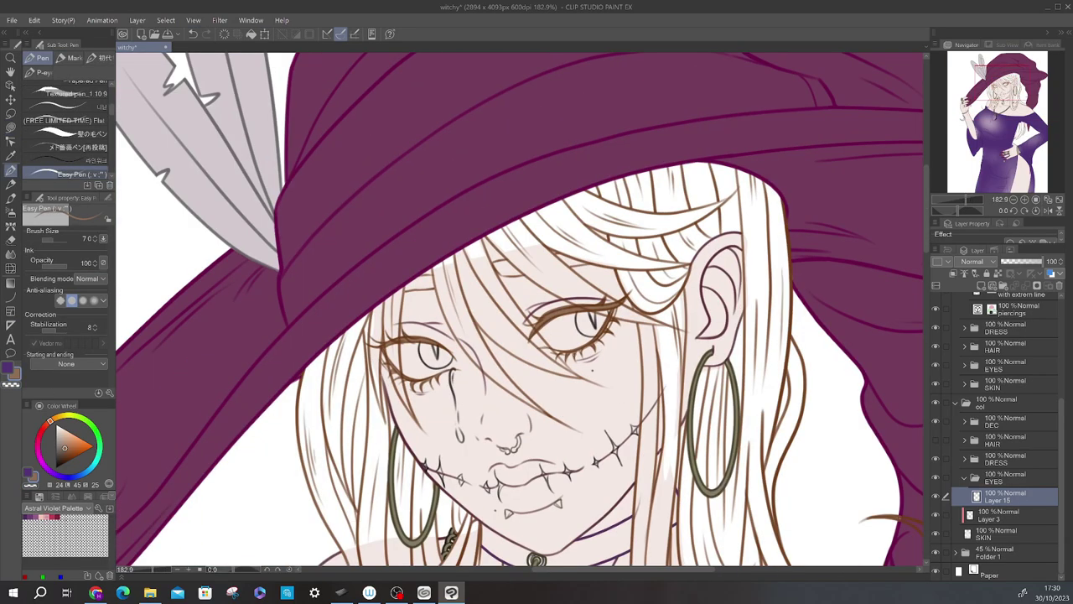
left_click(10, 238)
key("h")
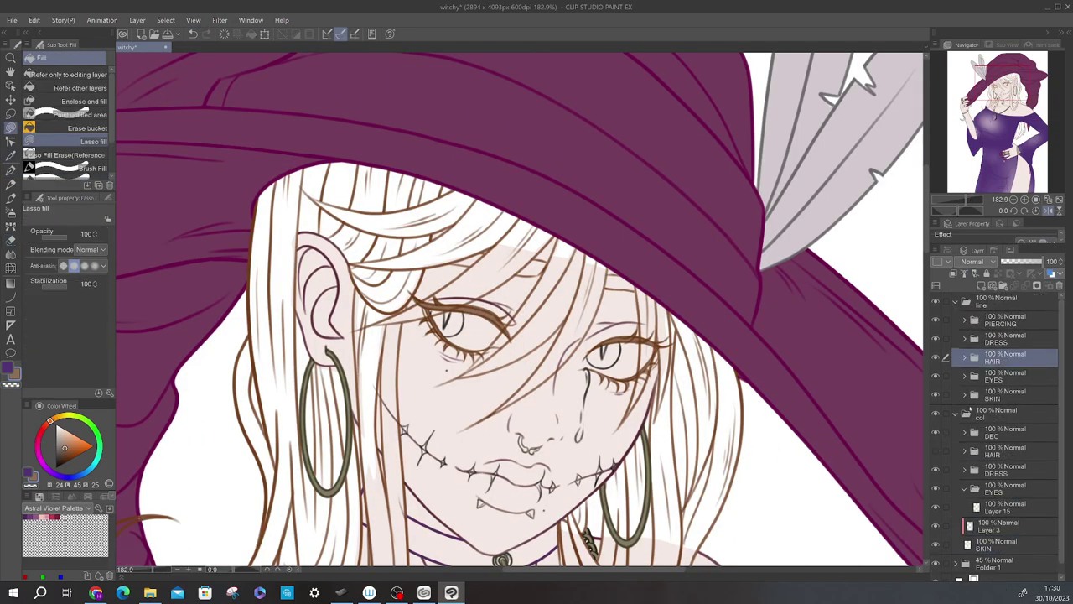
key("e")
scroll(519, 307, "up", 4)
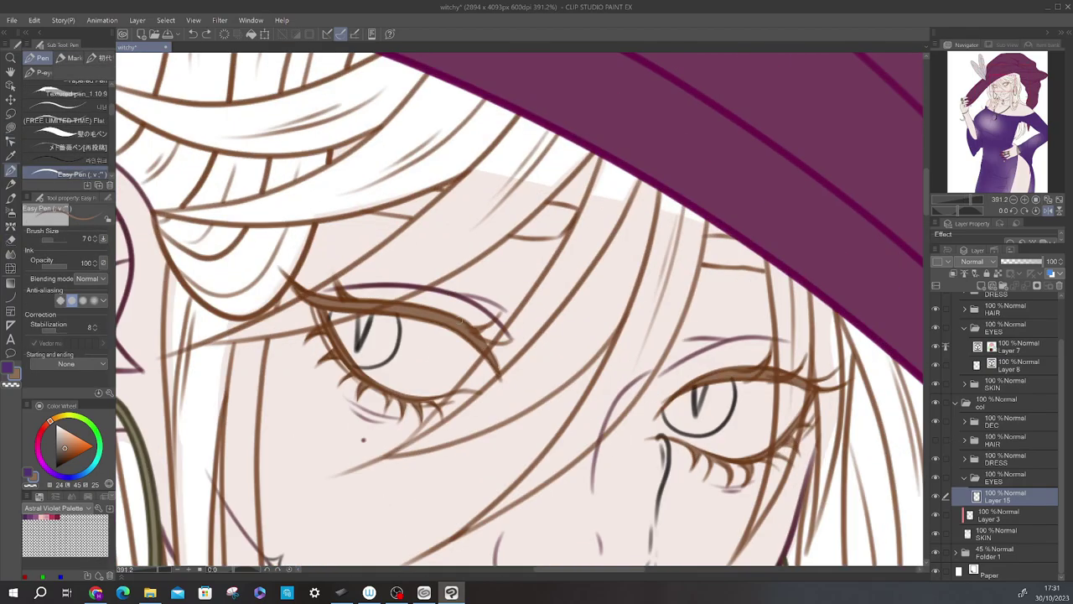
key("g")
scroll(402, 369, "down", 5)
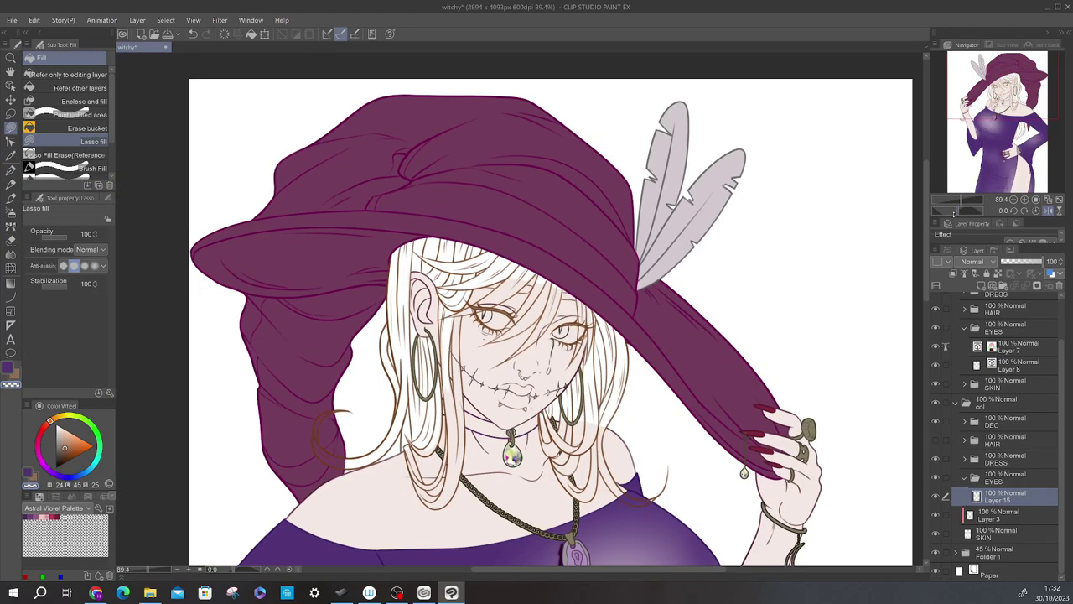
Add a layer beneath the lash fills in the EYES folder and fill both eyeballs white
key("ctrl+shift+n")
scroll(443, 306, "up", 3)
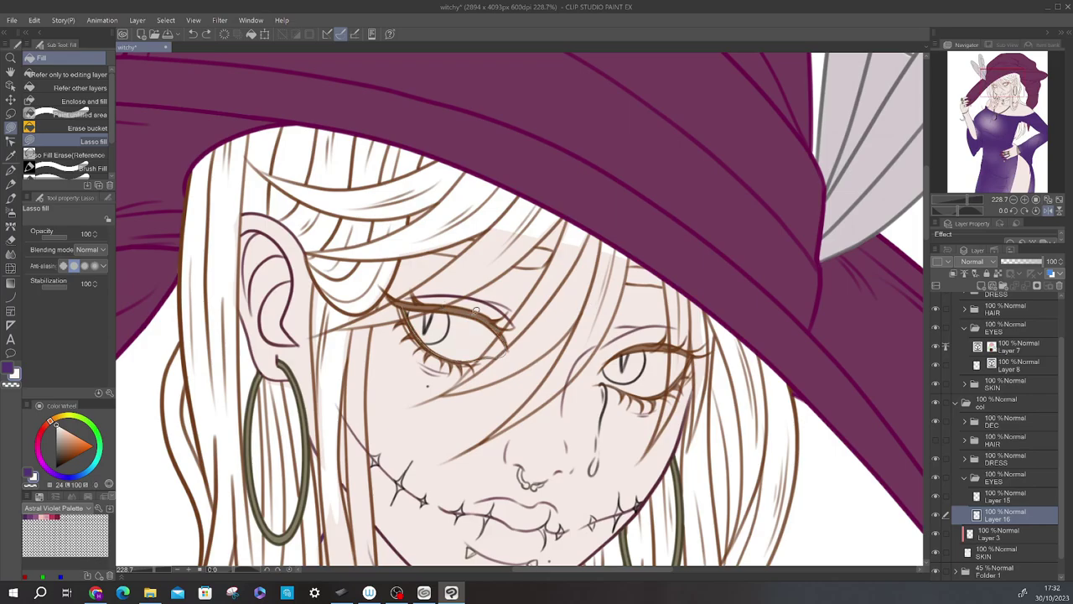
key("h")
Fill both irises on a new layer inside a folder clipped to the eye whites, and colour them green
key("alt+bracketright")
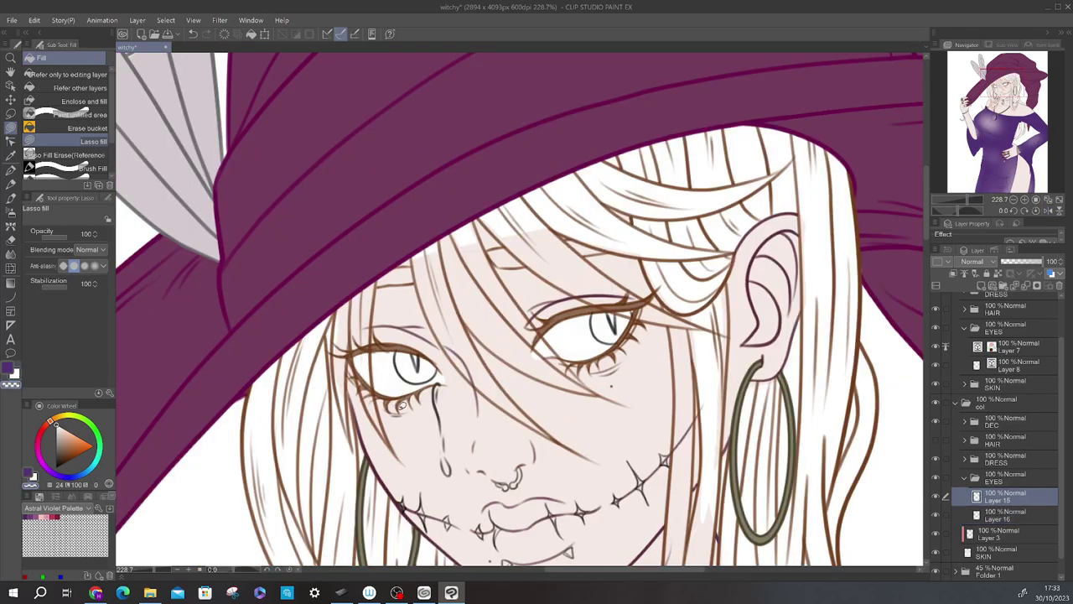
key("ctrl+shift+n")
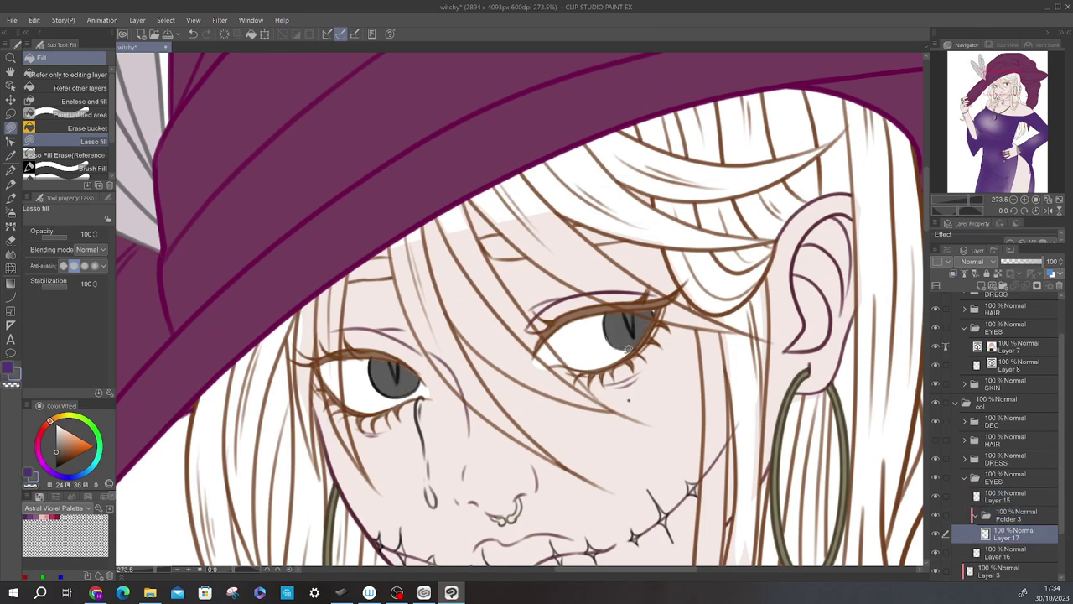
key("ctrl+minus")
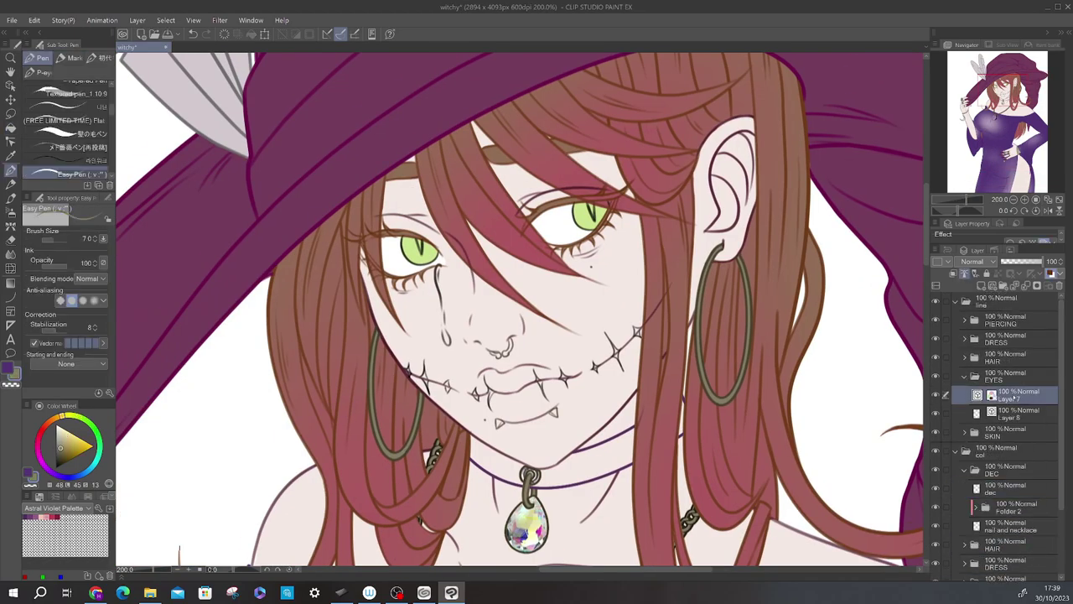
Colour the nose ring and lip piercings grey-brown, and fill the mouth stitches and the tear mark black on Layer 3
key("e")
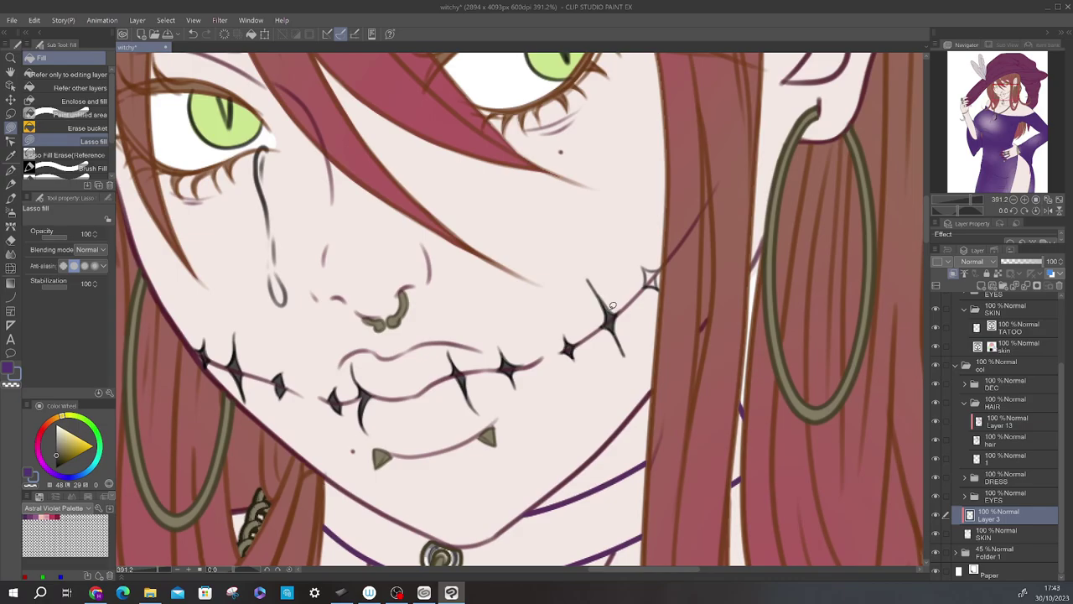
scroll(613, 306, "down", 4)
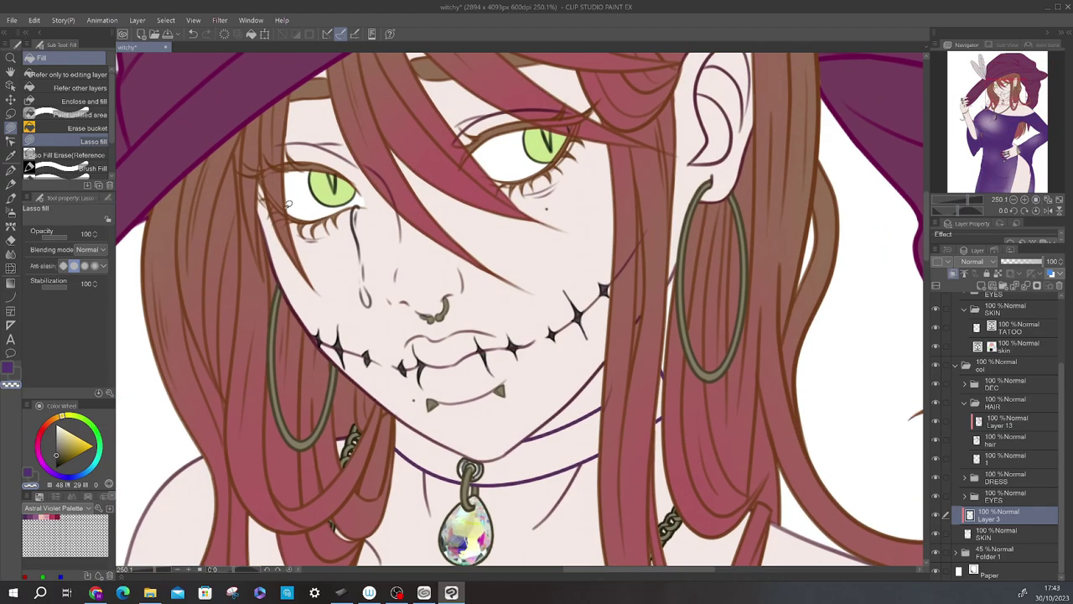
left_click_drag(357, 210, 360, 220)
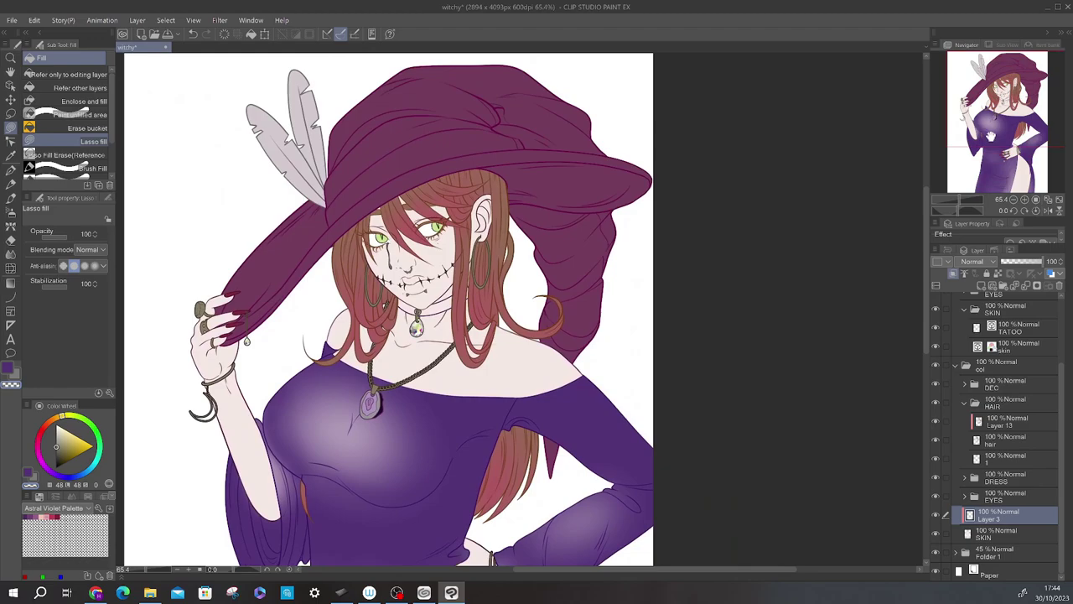
Fill the choker band around the neck muted purple on the nail and necklace layer
scroll(519, 311, "up", 4)
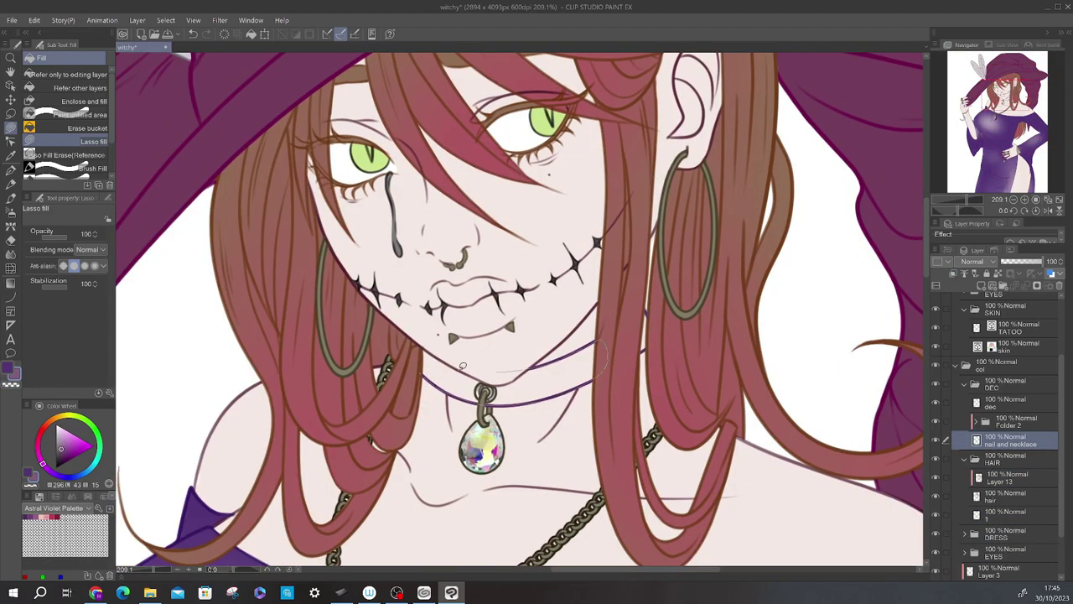
left_click_drag(427, 352, 604, 394)
key("h")
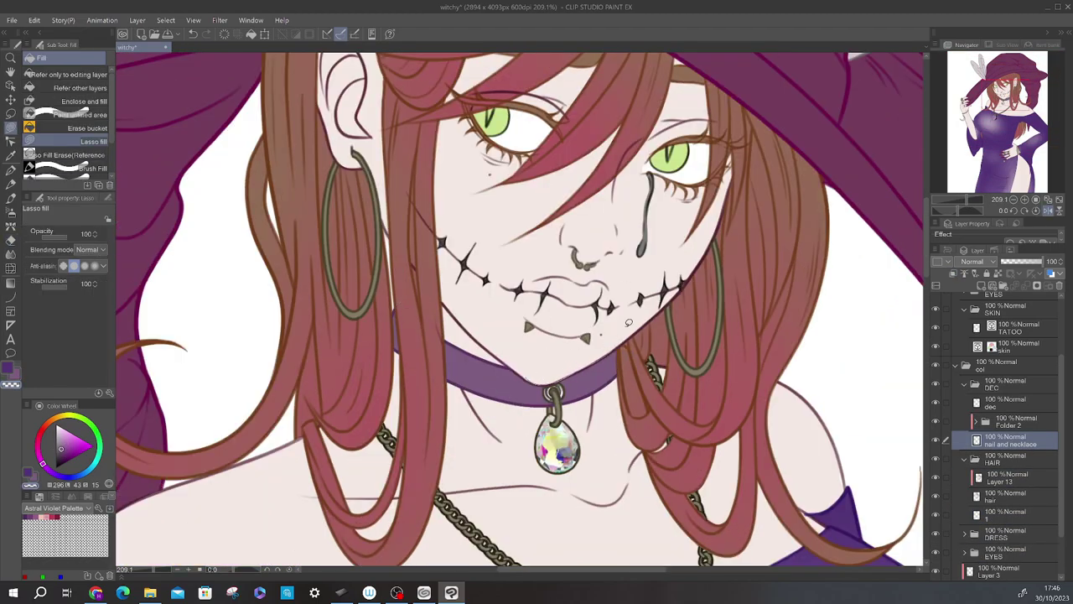
key("h")
key("h")
scroll(500, 381, "down", 7)
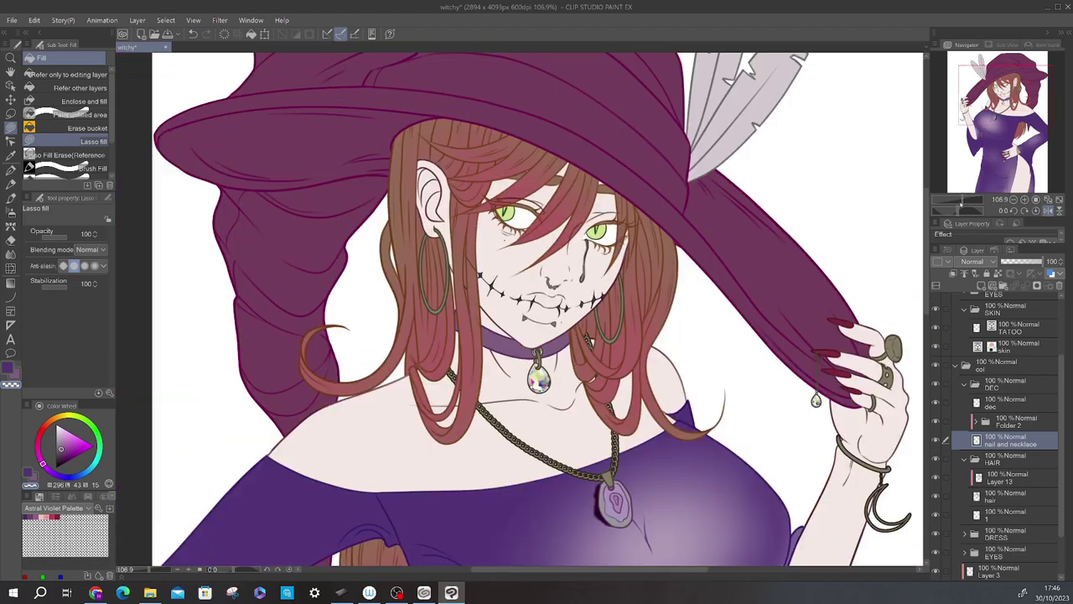
key("h")
Lasso-erase the stray fill outside the raised arm, hand and wrist outlines on the SKIN layer
scroll(495, 373, "up", 2)
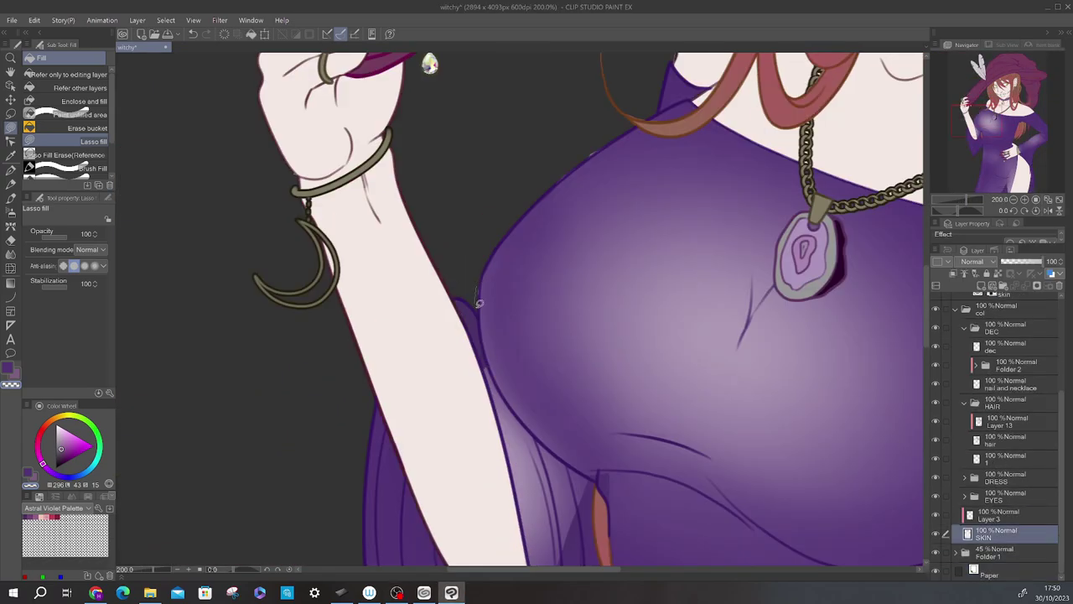
key("h")
key("h")
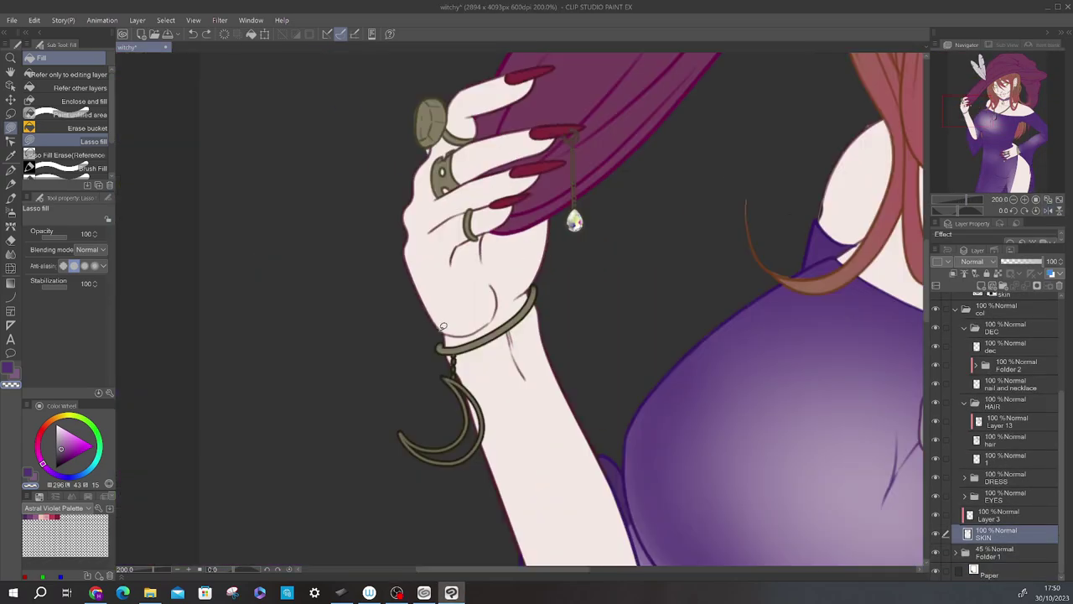
left_click_drag(838, 210, 743, 257)
left_click_drag(839, 235, 562, 247)
left_click_drag(832, 212, 613, 259)
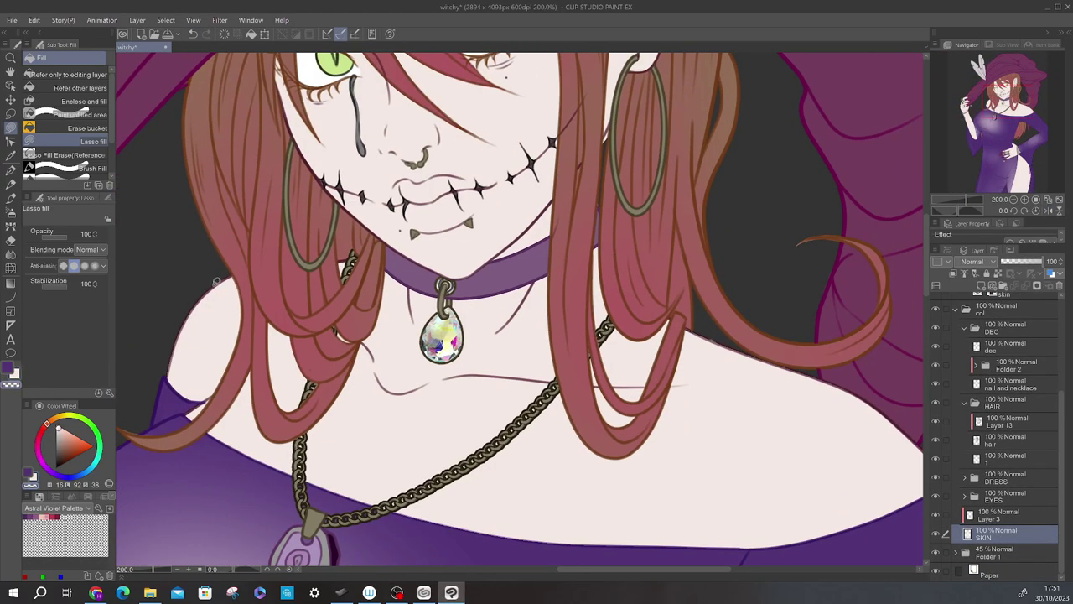
Clean up the spilled fill along the shoulders, dress sides and sleeves on the SKIN layer with the transparent lasso fill
left_click_drag(818, 318, 604, 233)
scroll(1040, 134, "down", 5)
scroll(1040, 134, "up", 4)
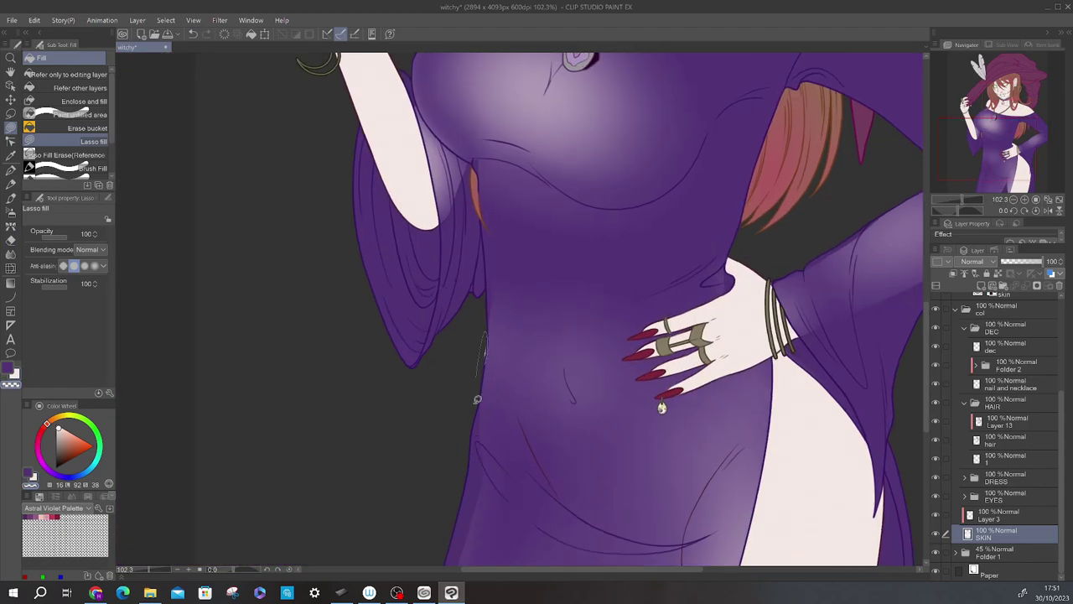
scroll(369, 279, "up", 4)
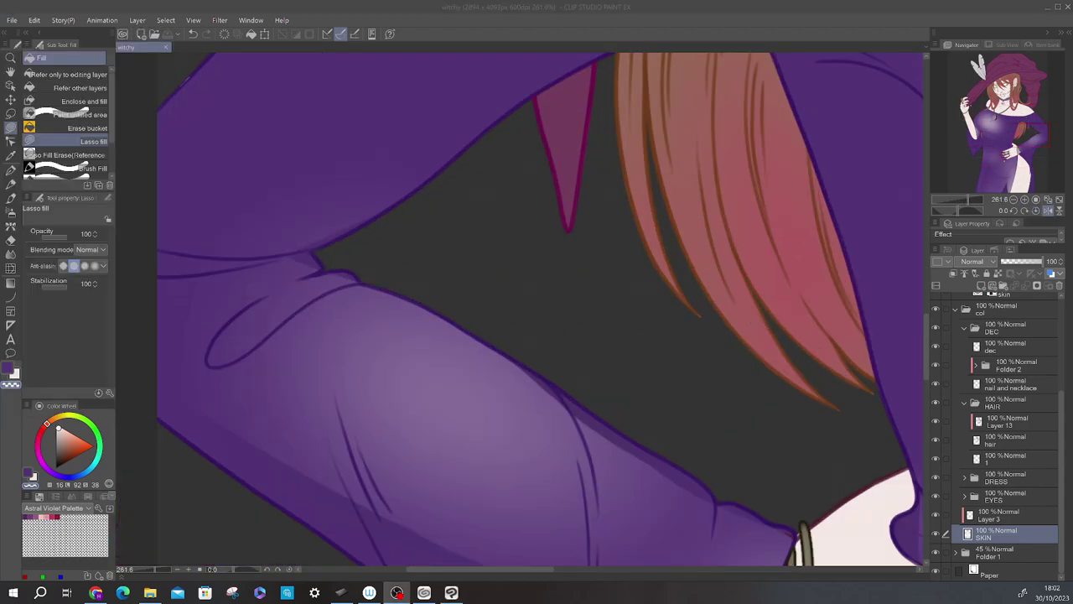
scroll(774, 248, "down", 4)
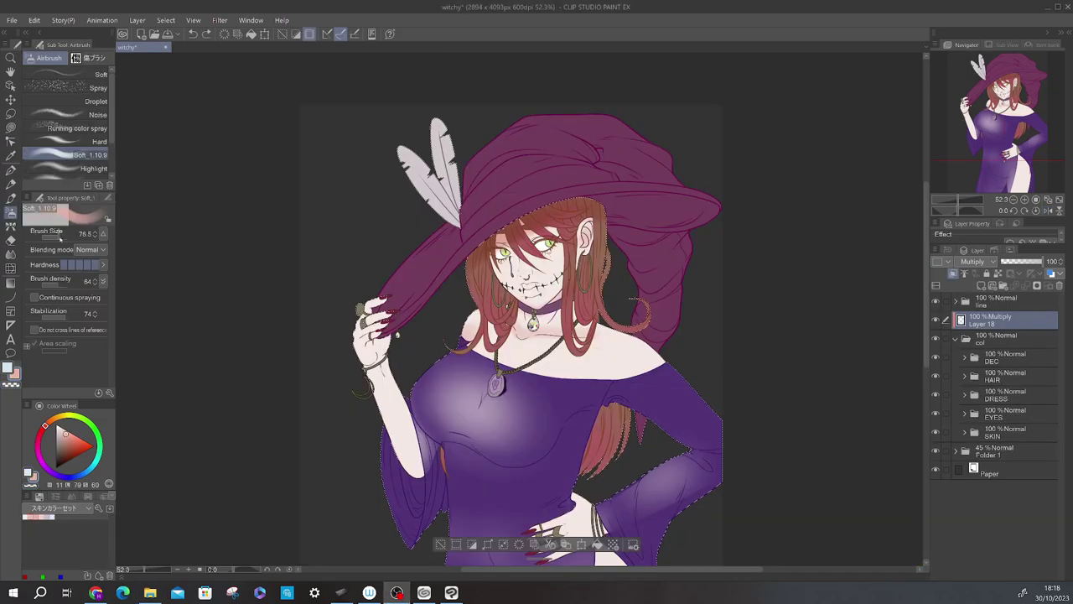
Airbrush peach shading on the shoulders, raised arm, hands and dress folds on Multiply Layer 18 with the Soft_1.10.9 brush
key("h")
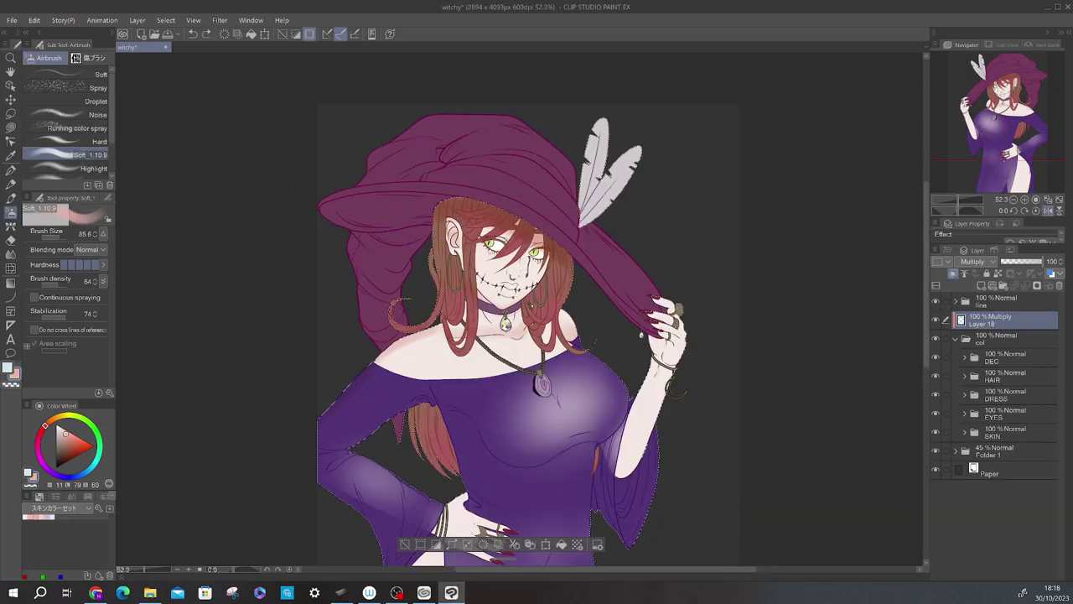
left_click_drag(926, 277, 926, 309)
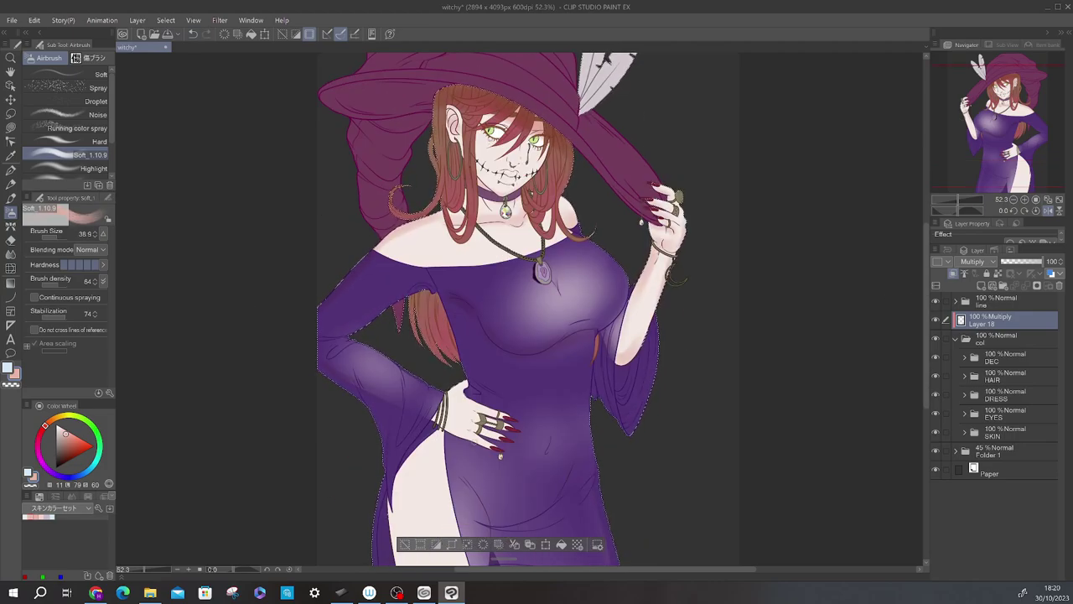
left_click_drag(394, 193, 425, 109)
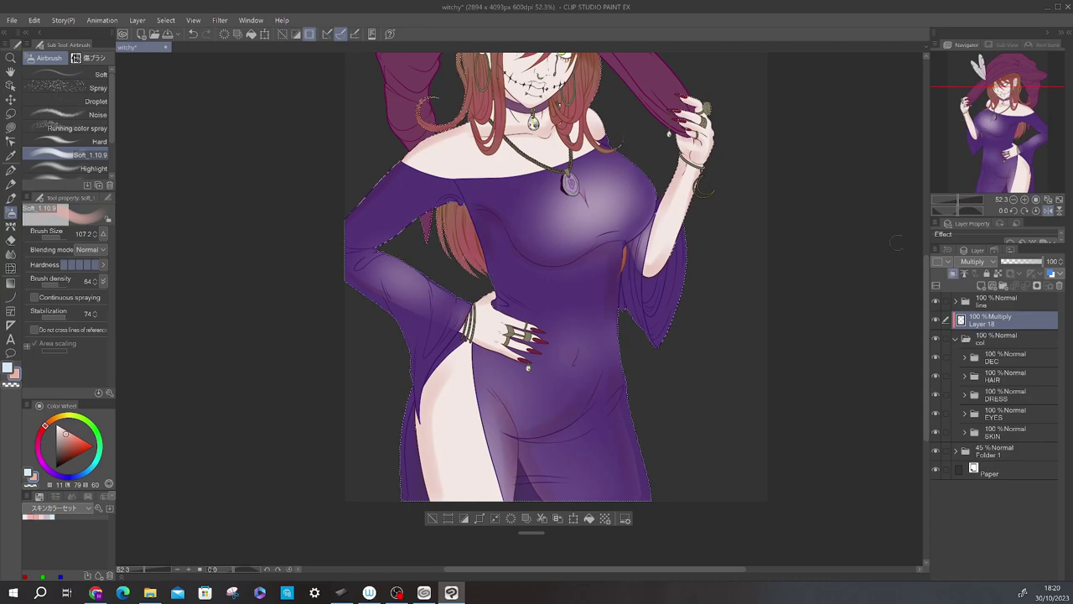
Airbrush small peach shadows around the nose, eyes, ear and neck on Layer 18 with a smaller brush
scroll(537, 92, "up", 4)
key("bracketleft")
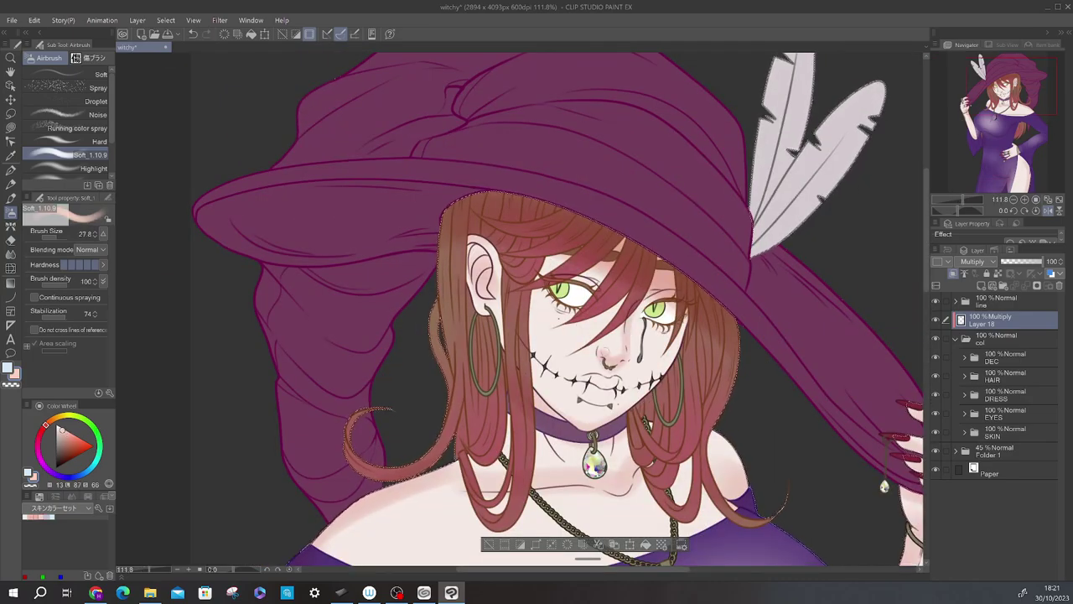
key("bracketleft")
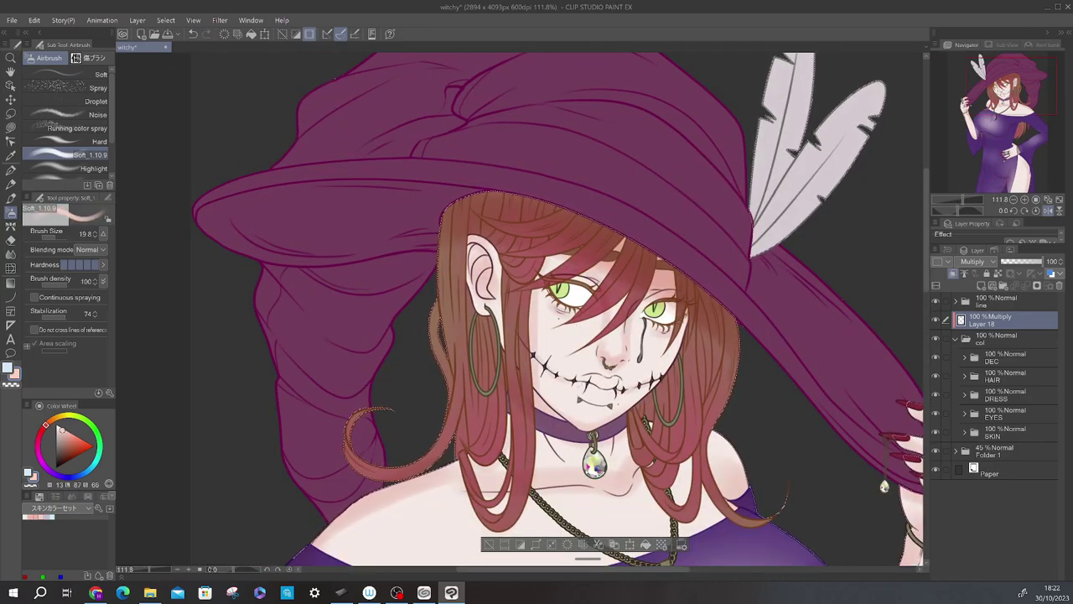
scroll(557, 310, "down", 1)
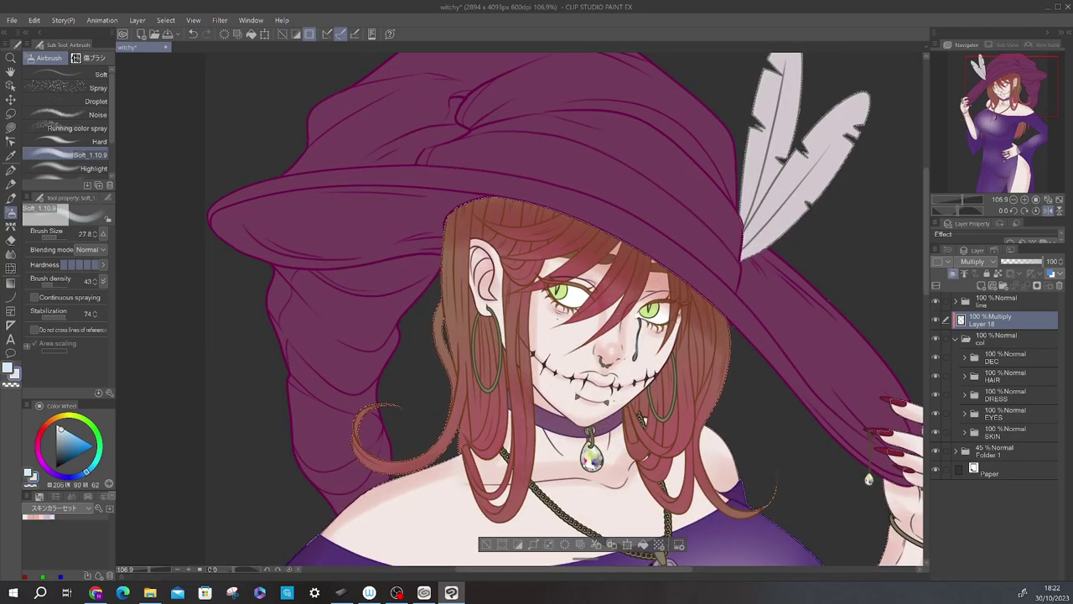
Tint the lips rose red with the soft airbrush, and add blush and blue-grey shadows to the face
key("bracketright")
key("g")
scroll(869, 479, "up", 3)
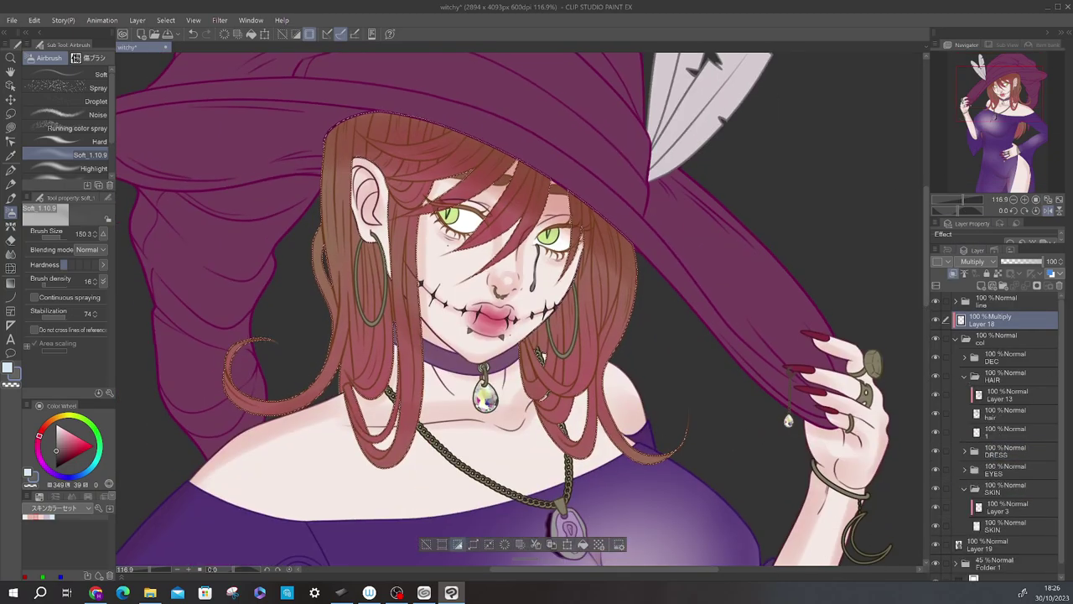
left_click(76, 516)
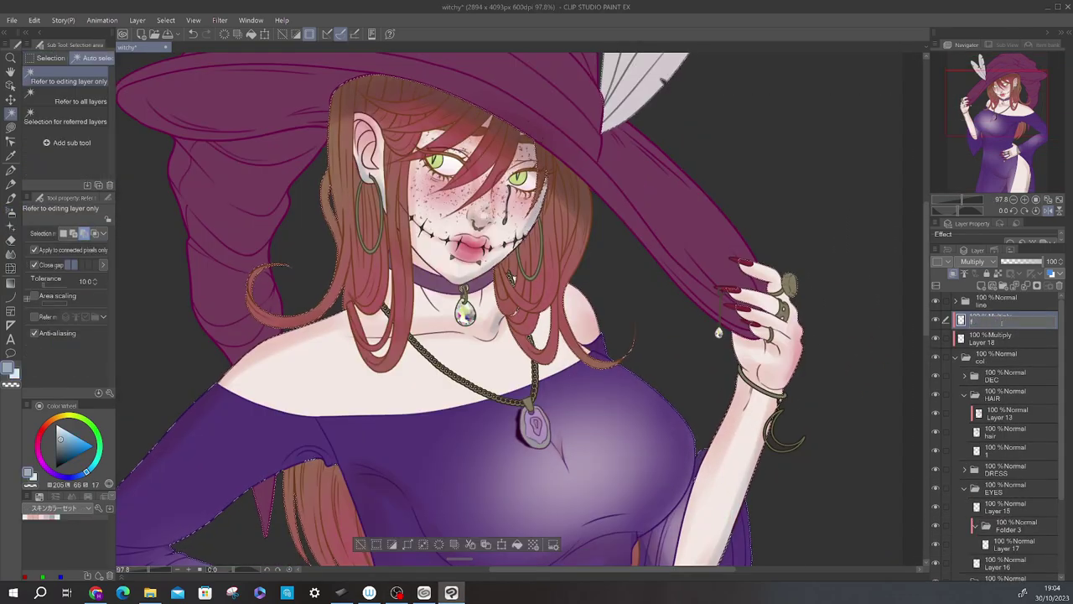
Airbrush blue-grey shadows along the bare shoulder, raised arm and hands on Layer 18
left_click(992, 338)
key("b")
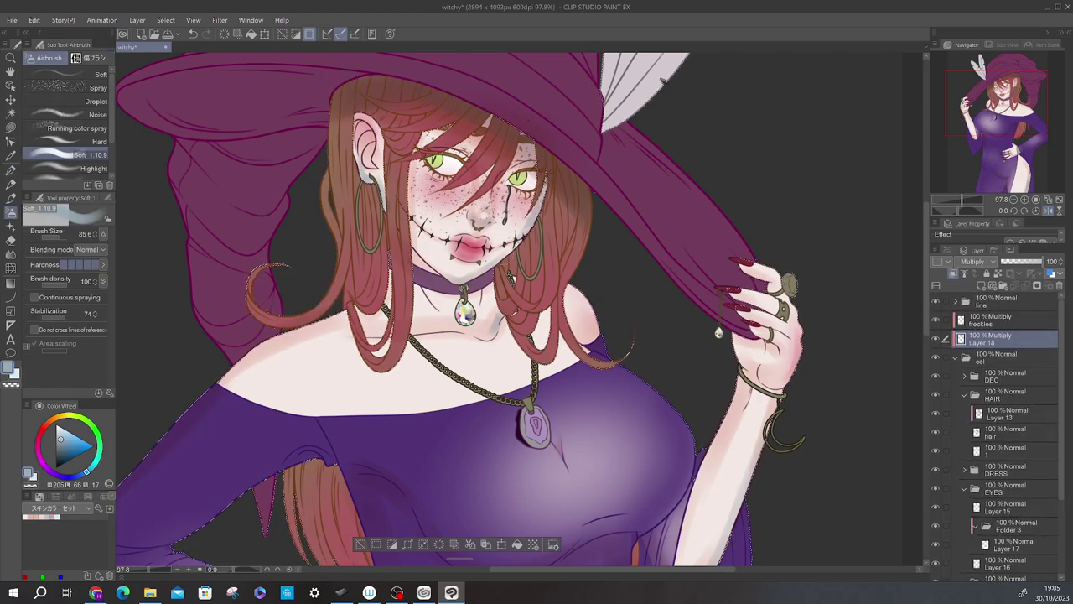
key("h")
key("h")
key("ctrl+0")
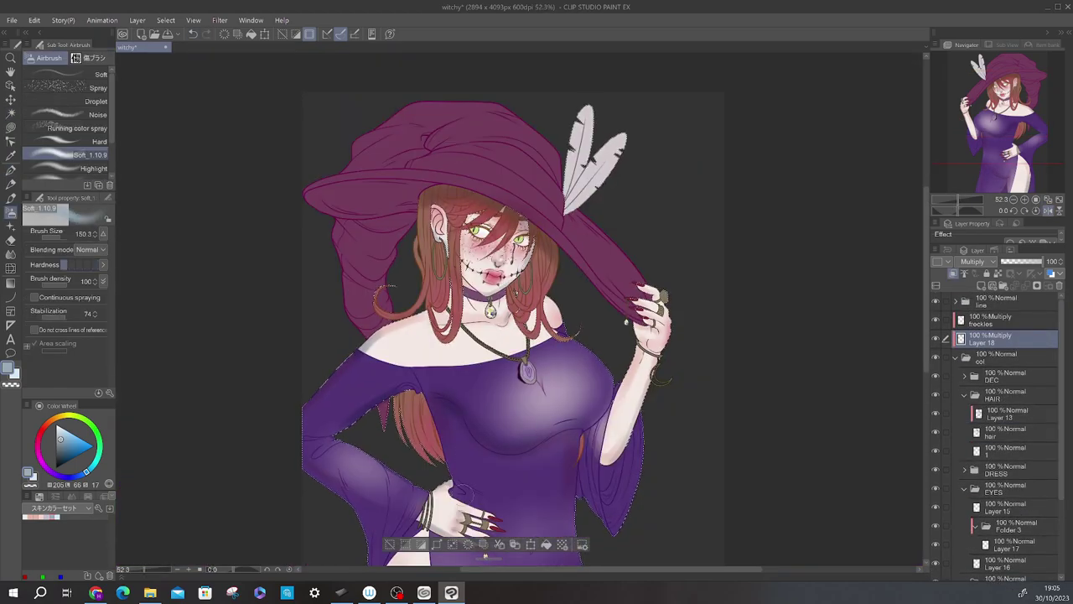
Blend the blue-grey skin shadows and airbrush broad soft peach shading over the shoulders and exposed thigh
key("j")
left_click_drag(562, 490, 599, 258)
key("b")
left_click_drag(530, 322, 503, 488)
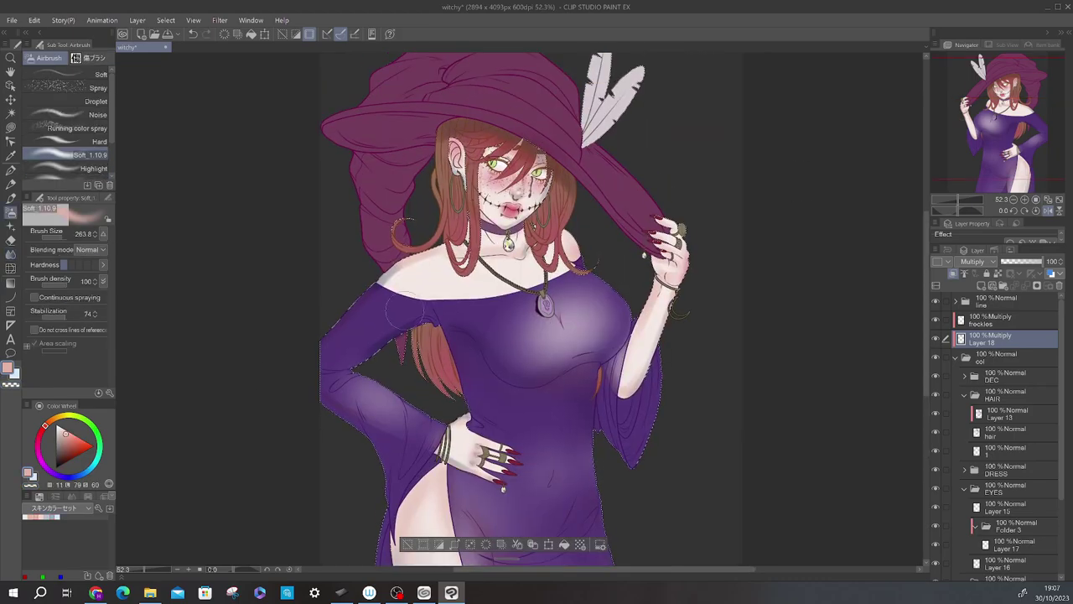
Airbrush light-blue tones into the skin shading and blend them over the arms, shoulders and thigh at brush size 150.3
key("h")
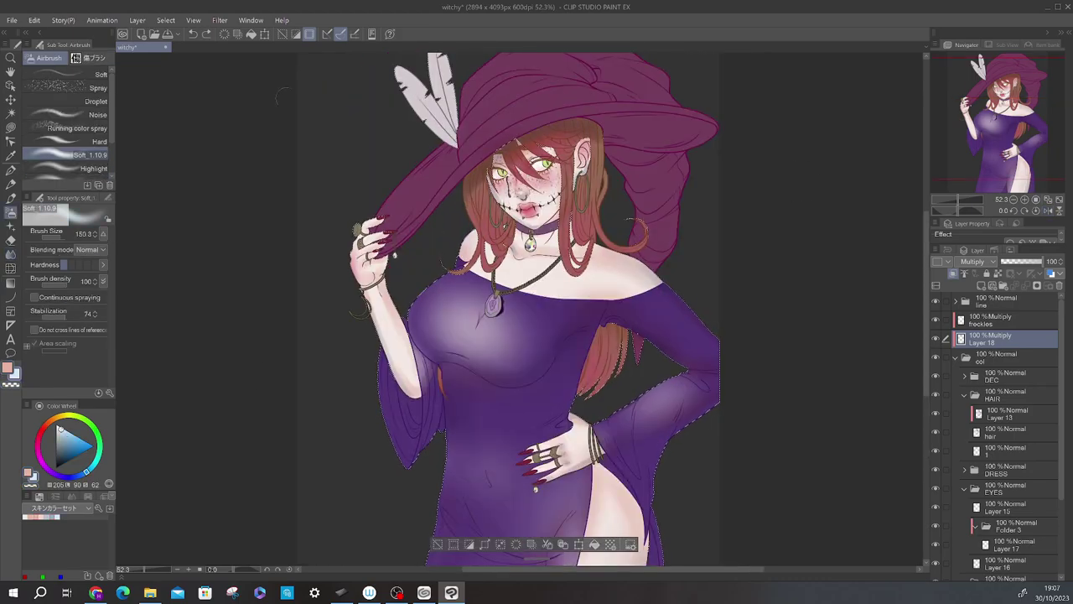
key("j")
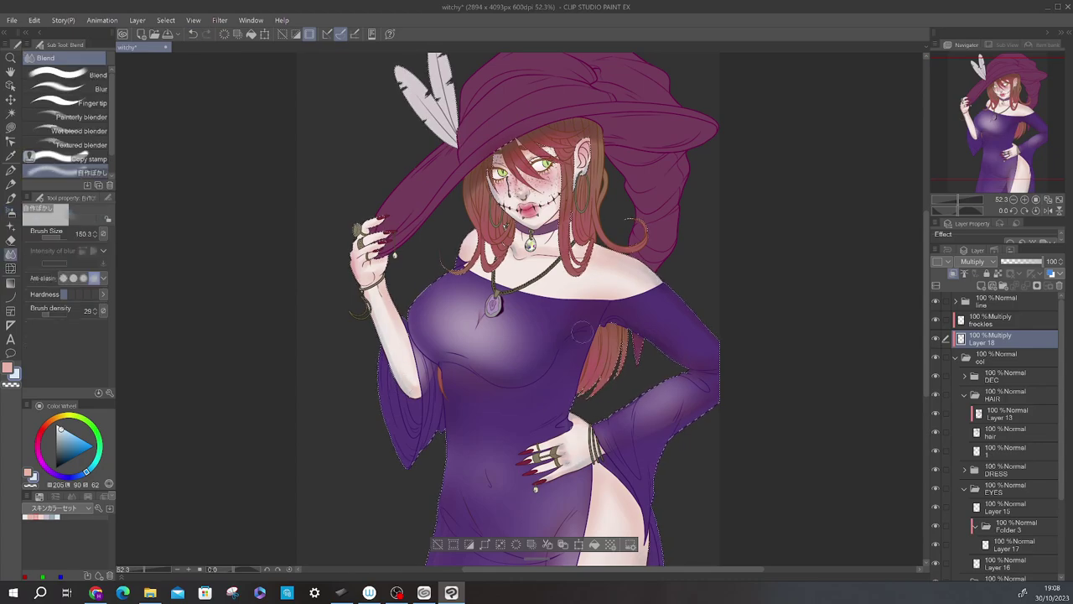
left_click_drag(610, 287, 610, 90)
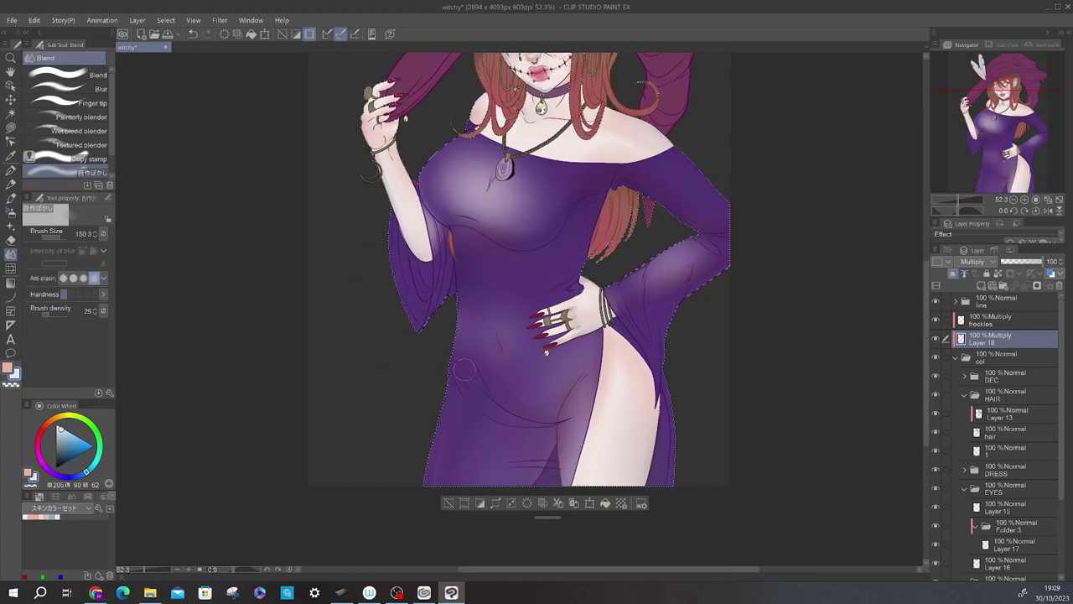
Define the collarbone and neck shadows with a small peach airbrush at size 19.8, and blend their edges
scroll(503, 209, "up", 4)
key("b")
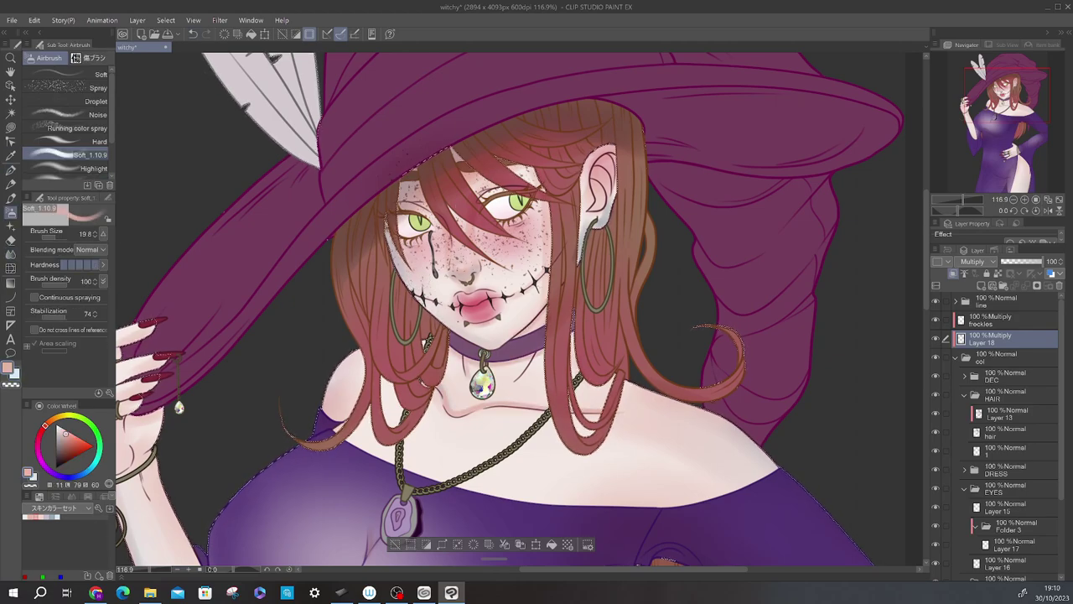
key("j")
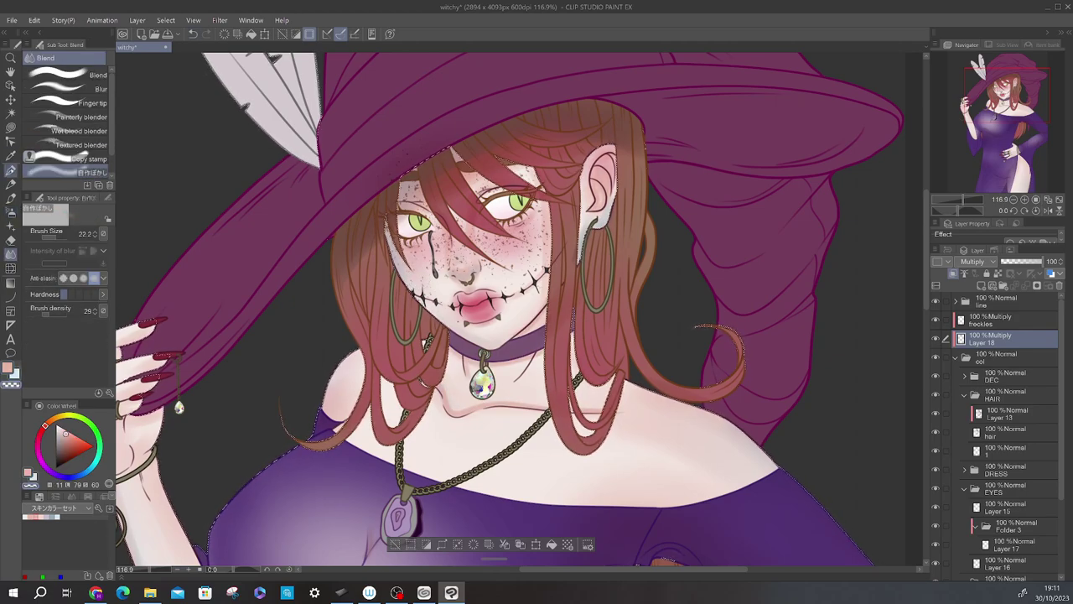
Shade the hair beneath the hat brim dark blue with a soft, low-hardness airbrush on Layer 18
key("p")
key("ctrl+alt+0")
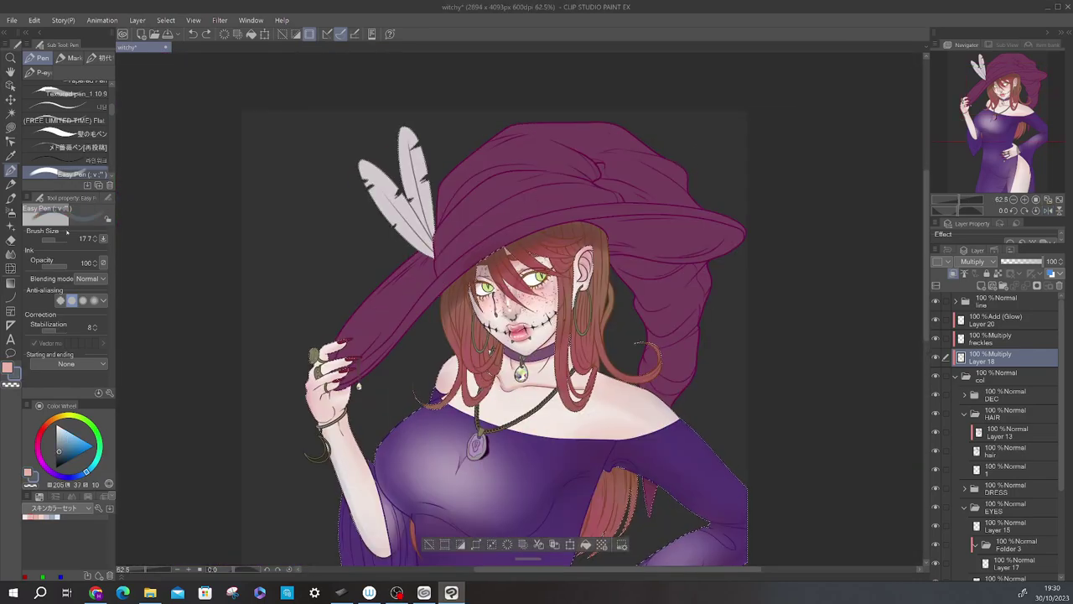
left_click_drag(522, 243, 495, 244)
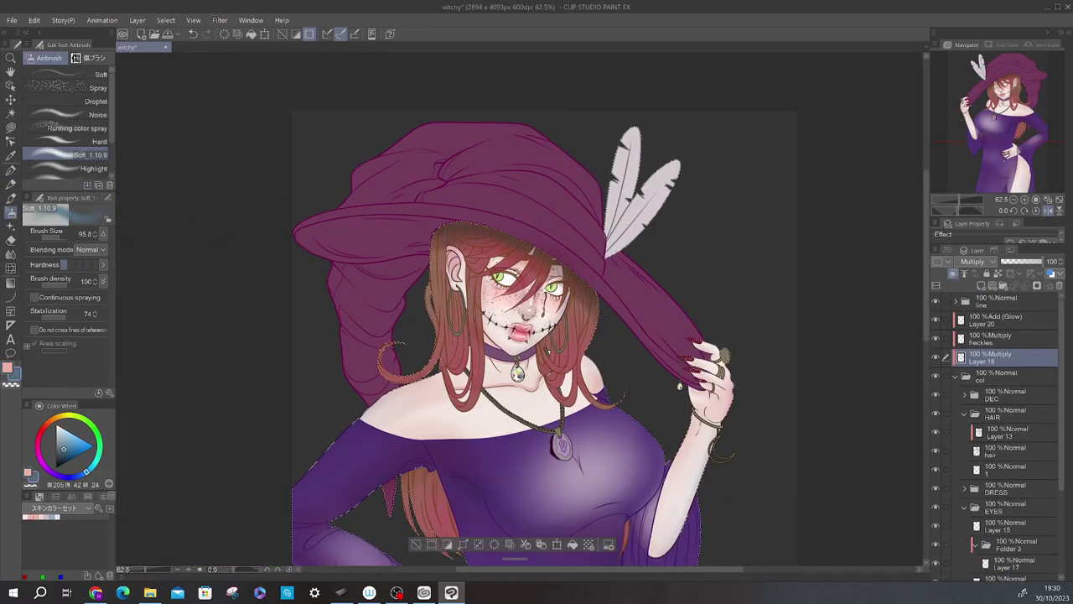
Airbrush blue-grey fold shadows over the dress and sleeves on Multiply Layer 21, and blend them smooth
left_click(681, 441, "alt")
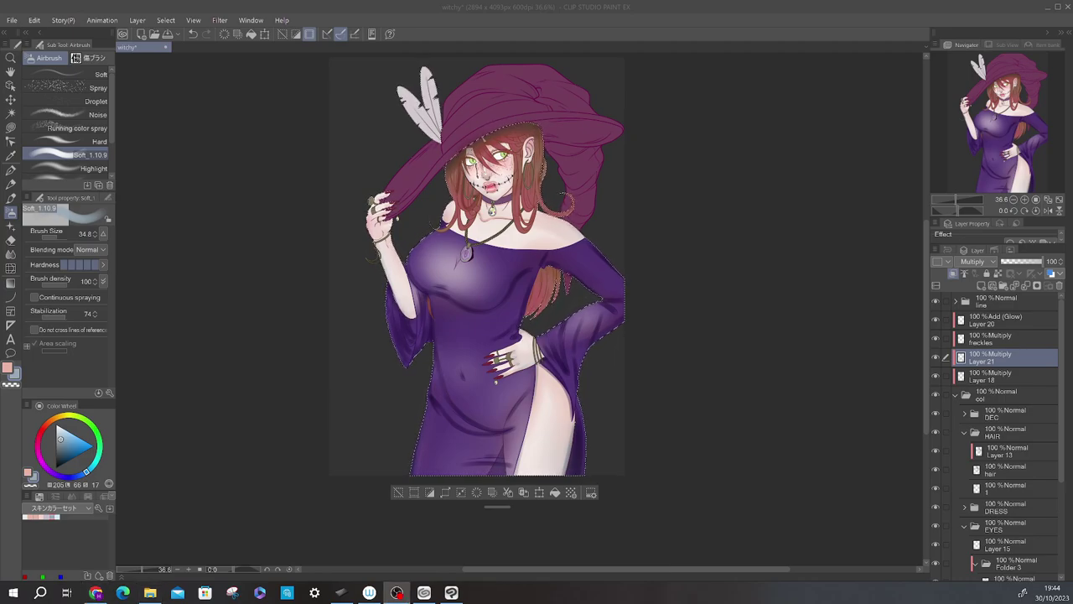
key("j")
left_click_drag(460, 379, 475, 423)
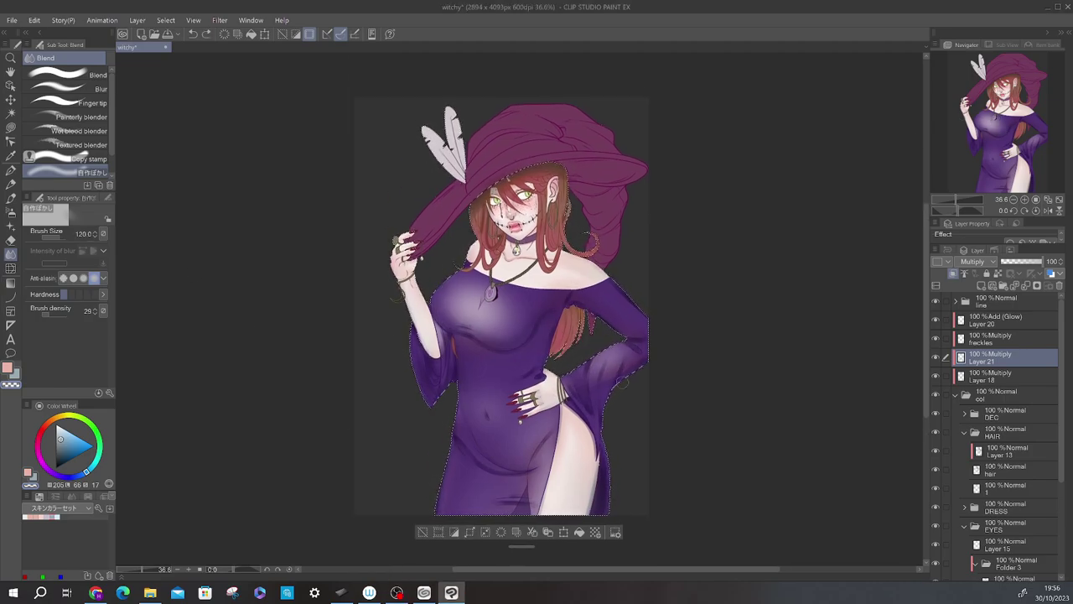
Airbrush dark purple shadows on the dress's upper sleeve and bust on Layer 21, enlarging the brush to 54.6
key("b")
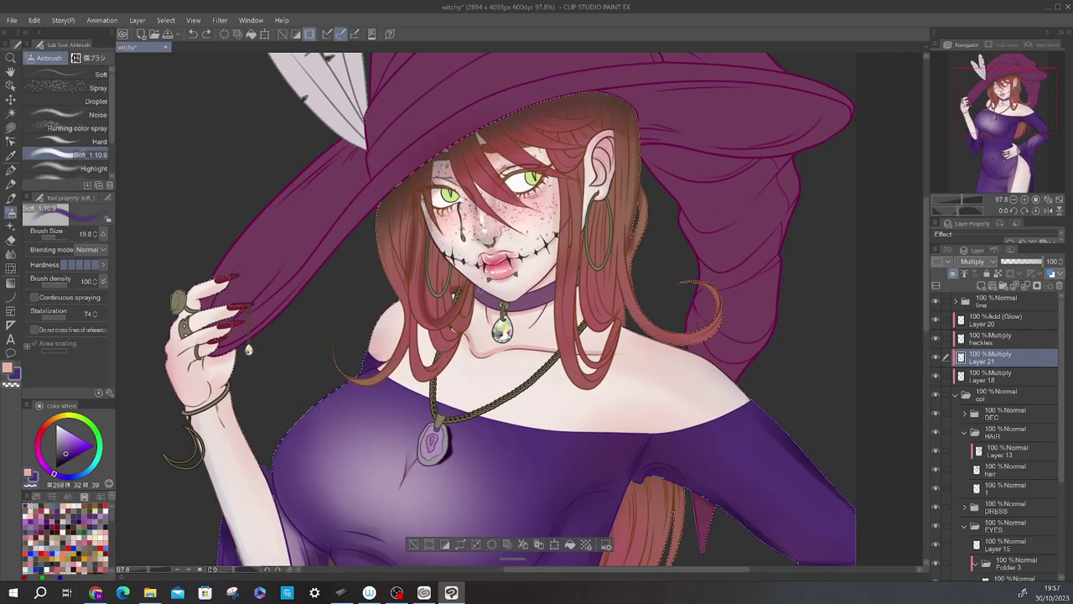
key("bracketright")
key("bracketright")
key("bracketright")
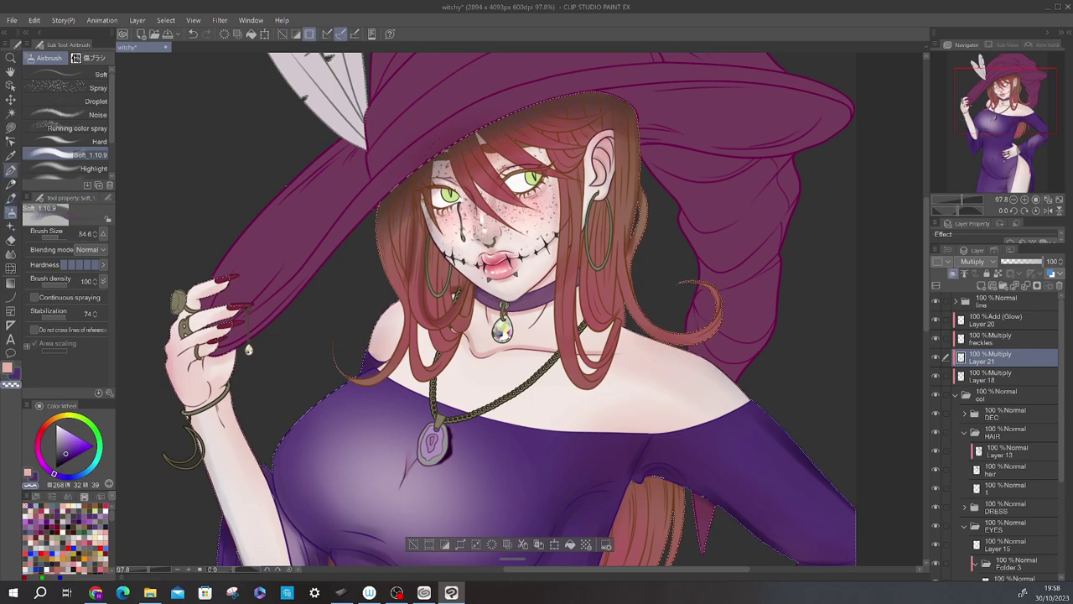
Draw purple fold creases below the pendant and under the bust with the Easy Pen, and blend them
left_click(11, 169)
key("h")
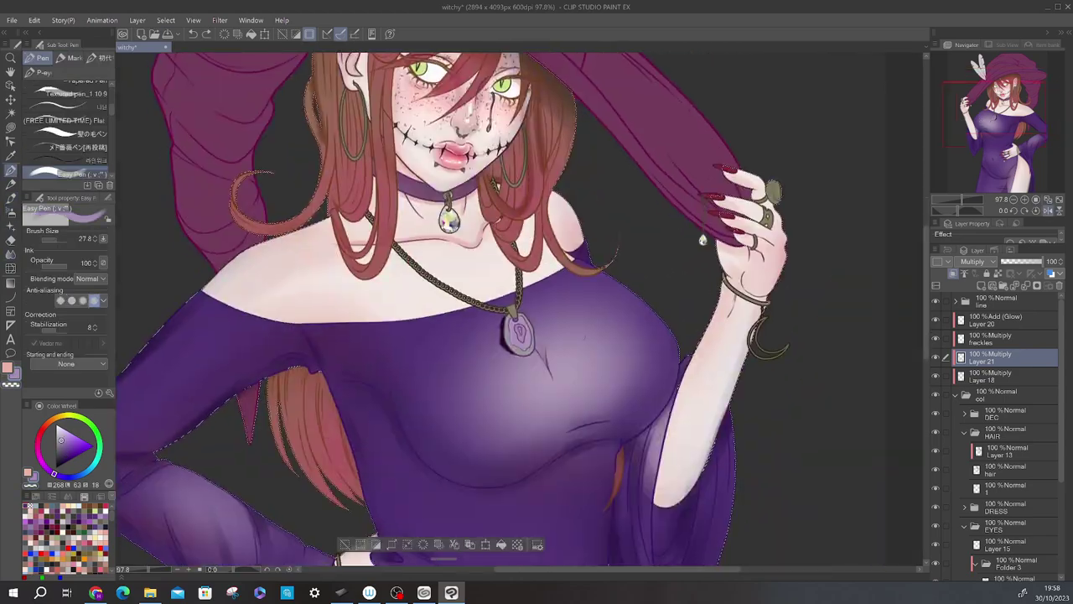
key("j")
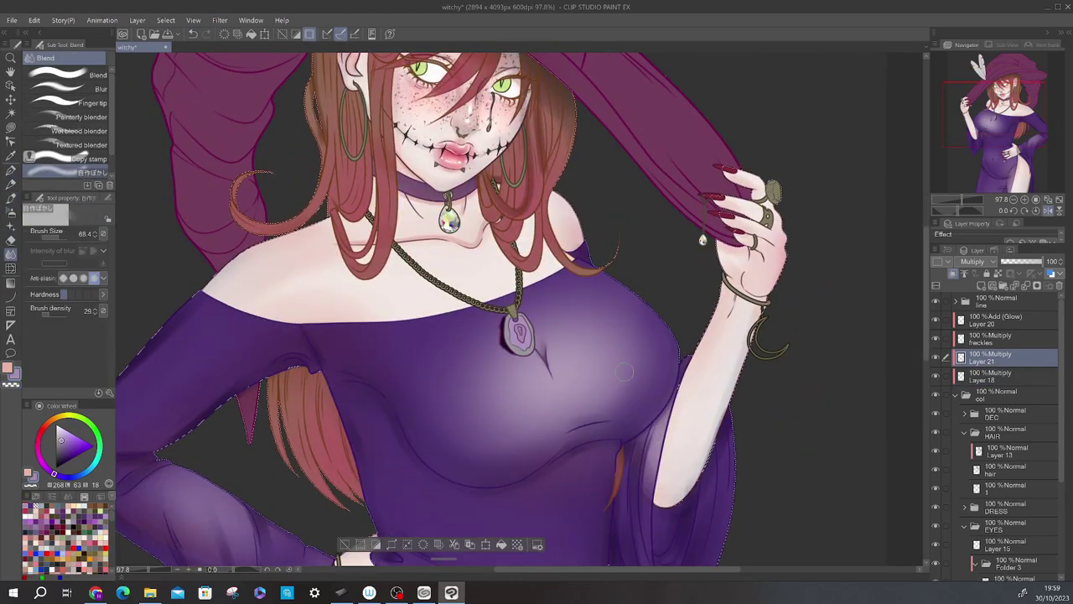
key("ctrl+minus")
Airbrush dark purple fold shadows along the dress's sleeves, waist, bust and skirt on Layer 21
key("b")
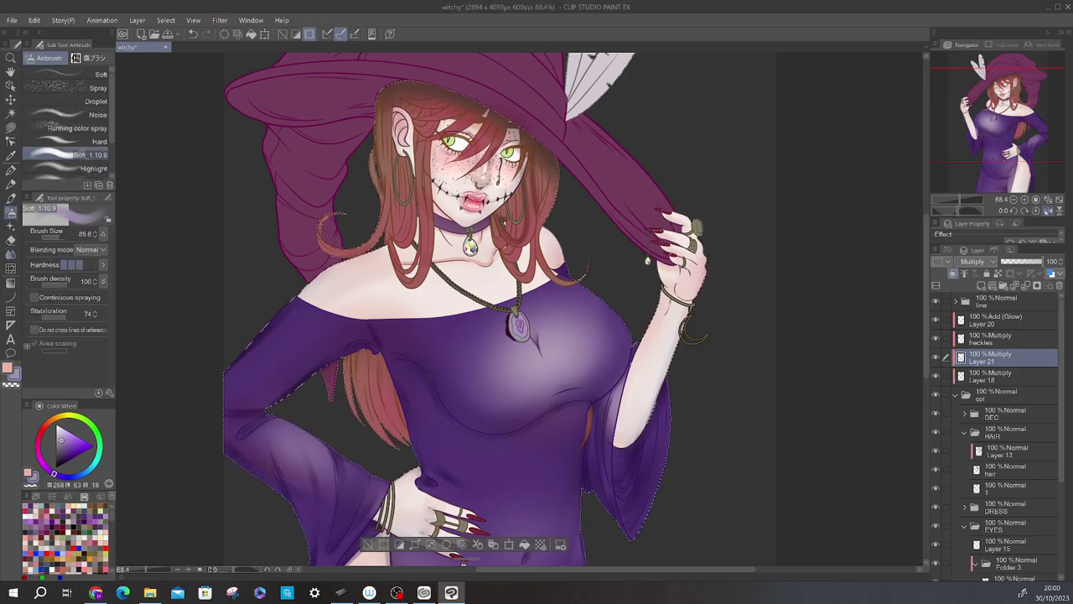
key("ctrl+minus")
key("h")
key("h")
scroll(483, 335, "down", 2)
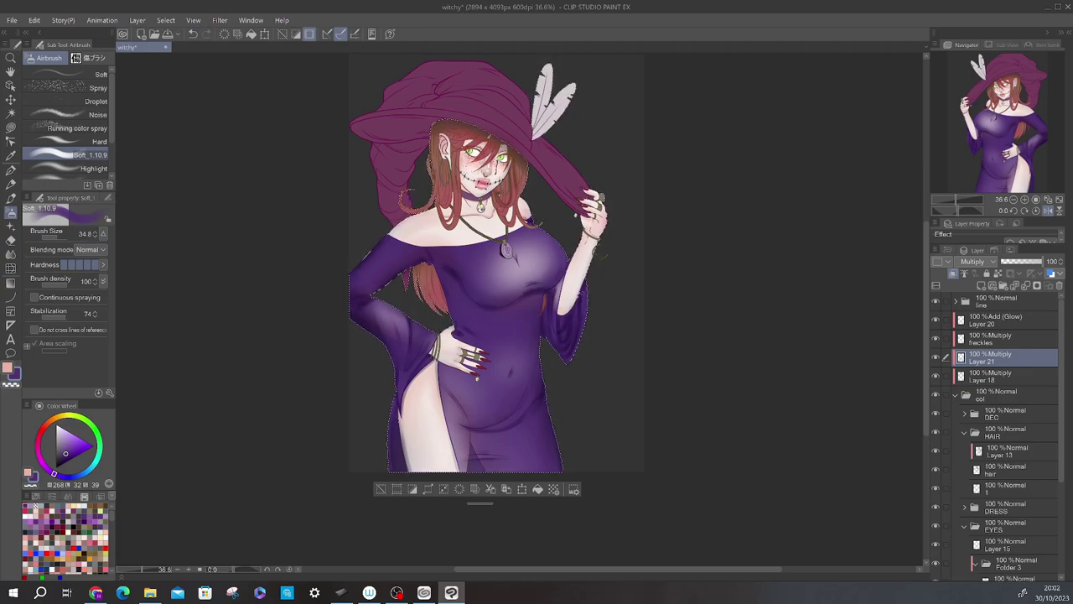
key("h")
scroll(644, 170, "up", 3)
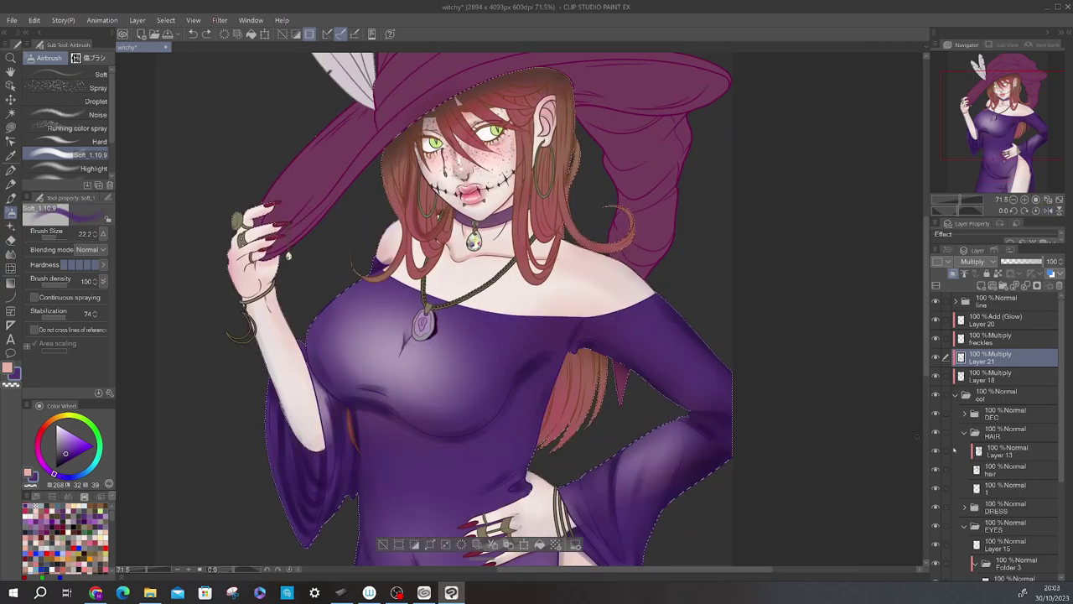
Draw dark purple fold creases on the dress's waist and skirt with the Easy Pen on Layer 21, and blend them
key("alt+bracketleft")
key("p")
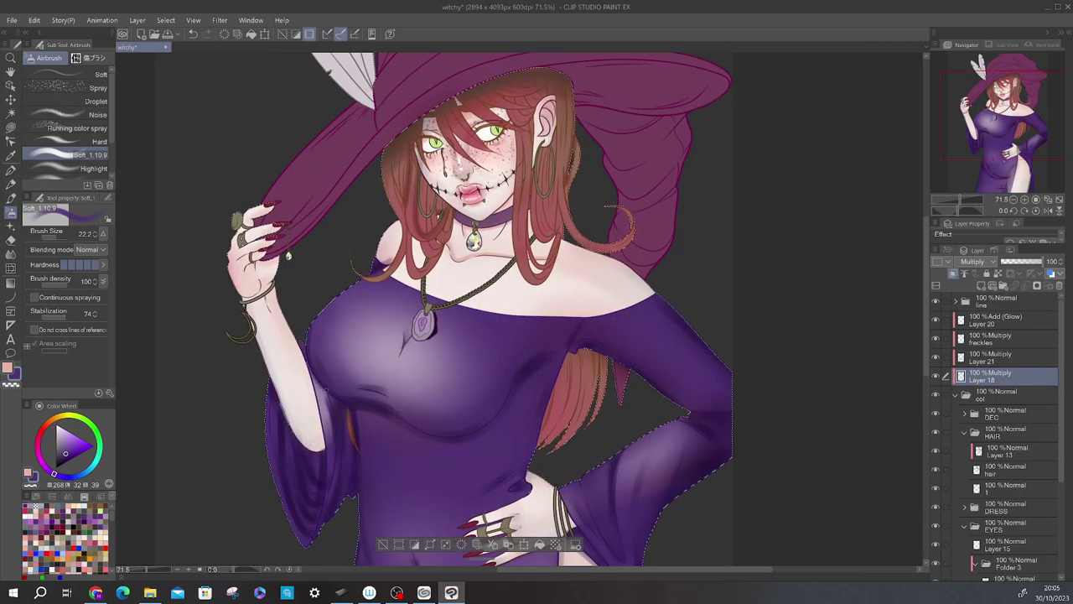
key("h")
left_click_drag(537, 319, 438, 222)
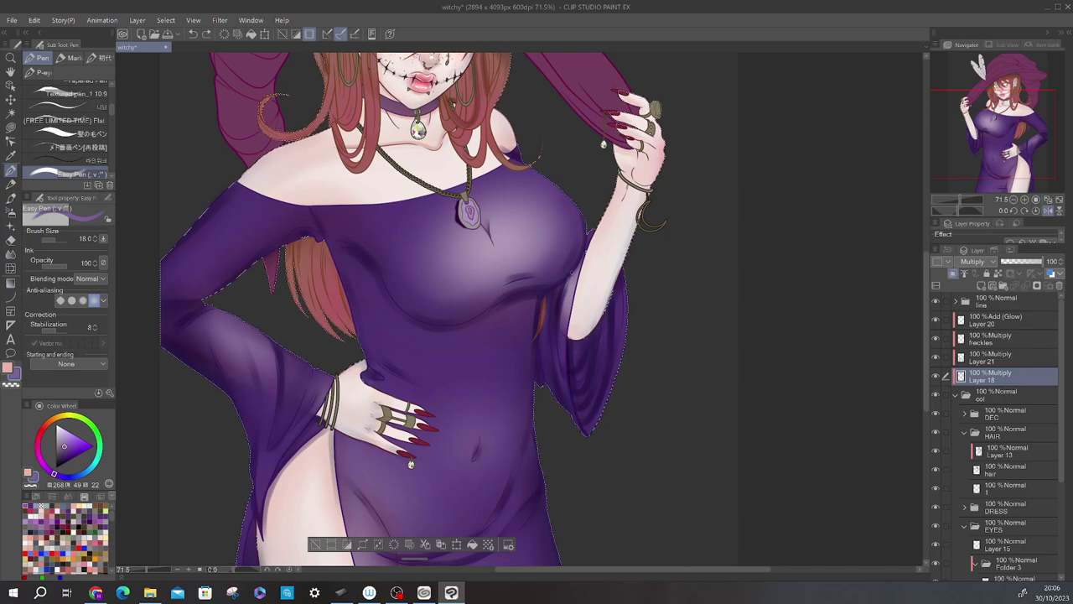
key("j")
key("alt+bracketright")
key("h")
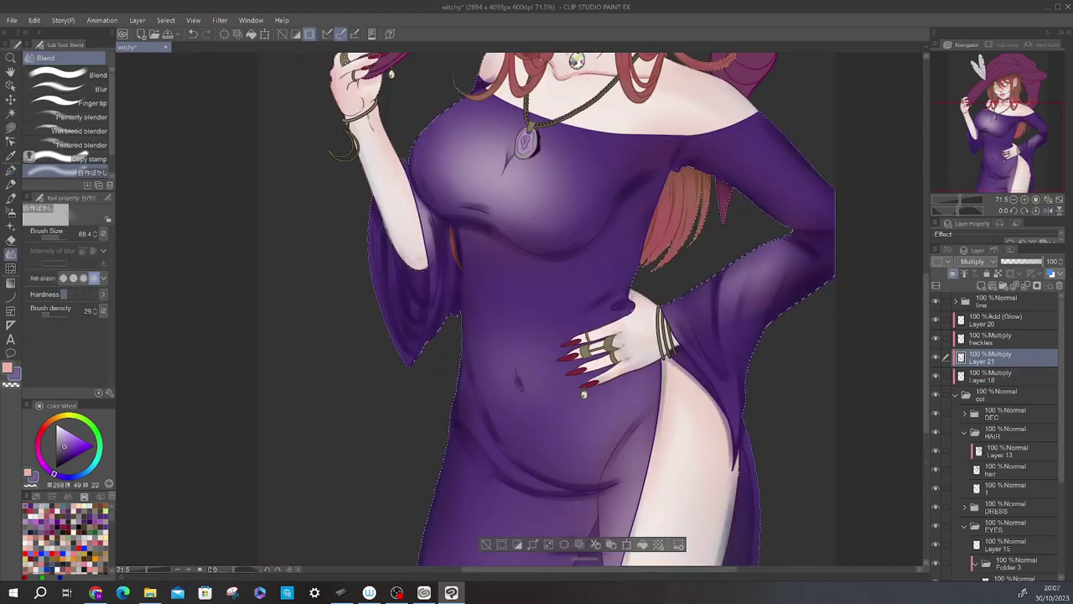
Shape purple folds on the raised arm's hanging sleeve on Layer 21 with the airbrush and transparent colour, and blend them
key("b")
scroll(475, 220, "down", 5)
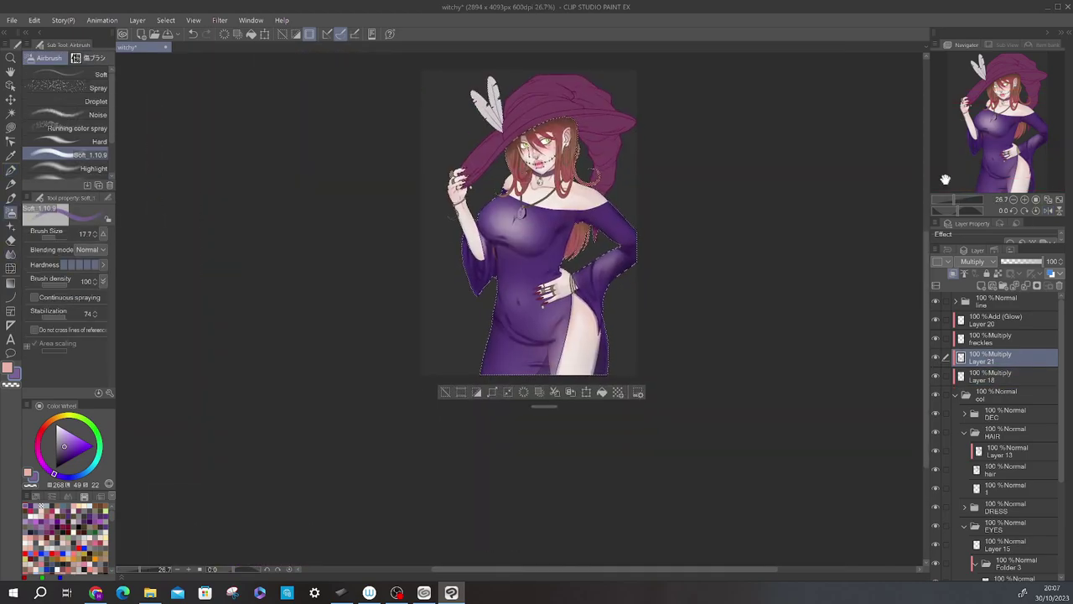
scroll(476, 221, "up", 5)
key("g")
key("j")
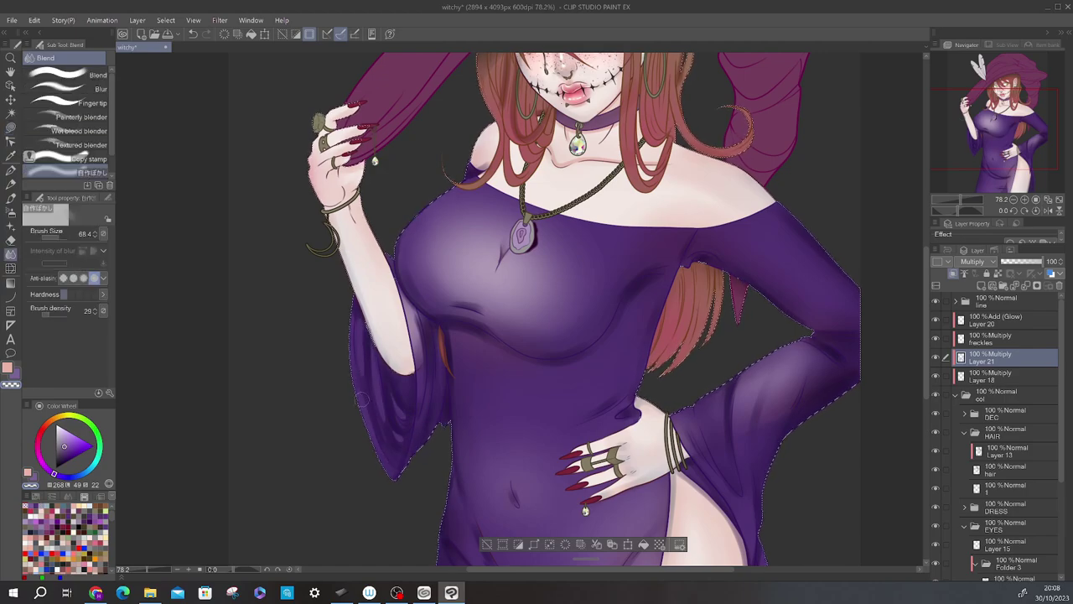
key("b")
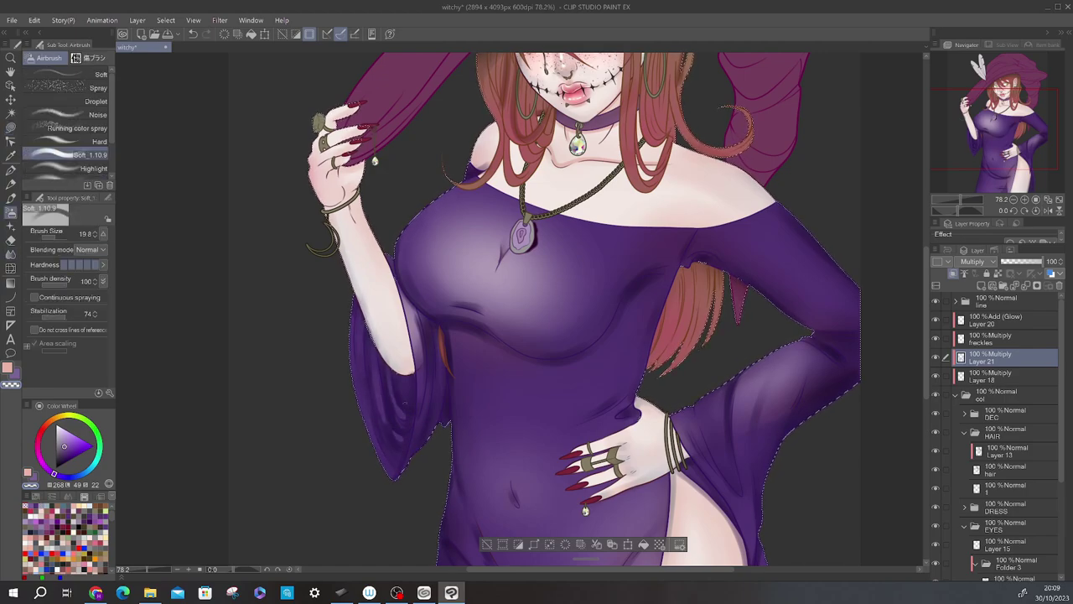
key("j")
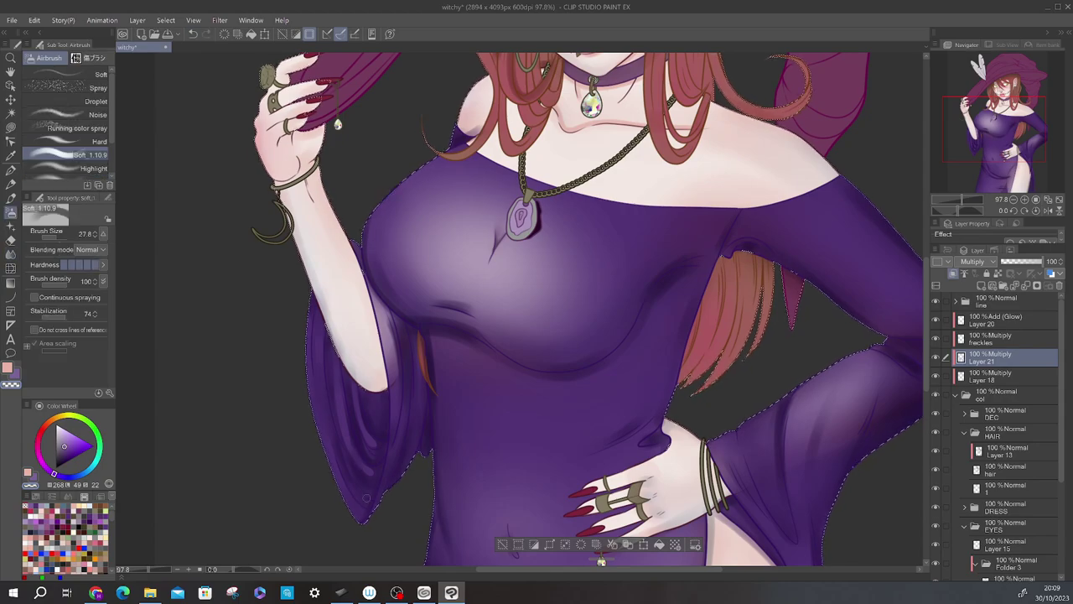
scroll(602, 561, "down", 5)
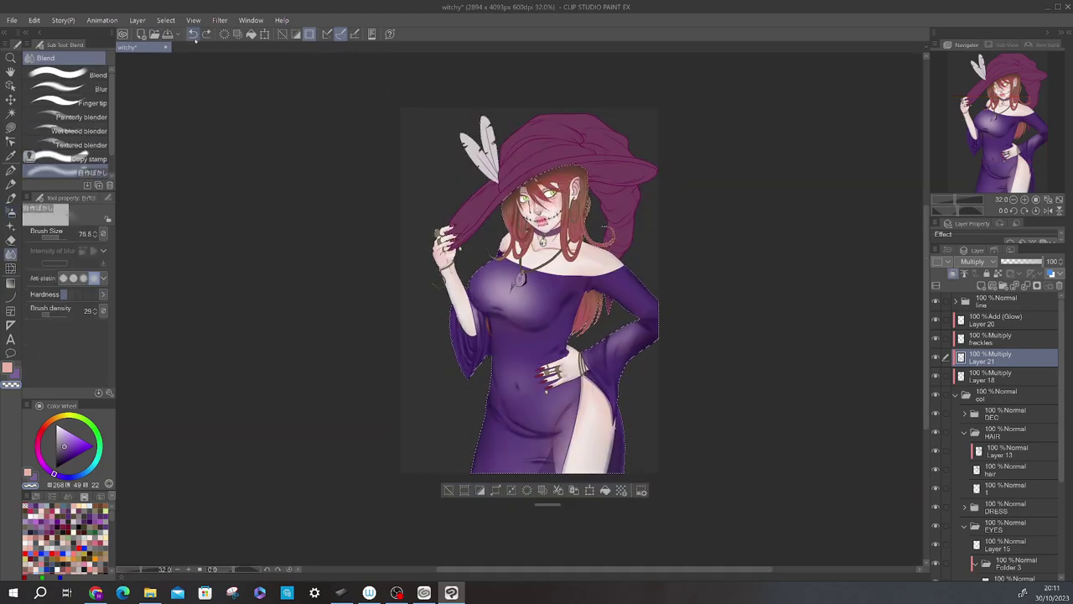
Airbrush pink shadows on the shoulder and chest skin and blue-grey shadows on the bare leg on Multiply Layer 18
key("alt+bracketleft")
scroll(568, 247, "up", 6)
key("b")
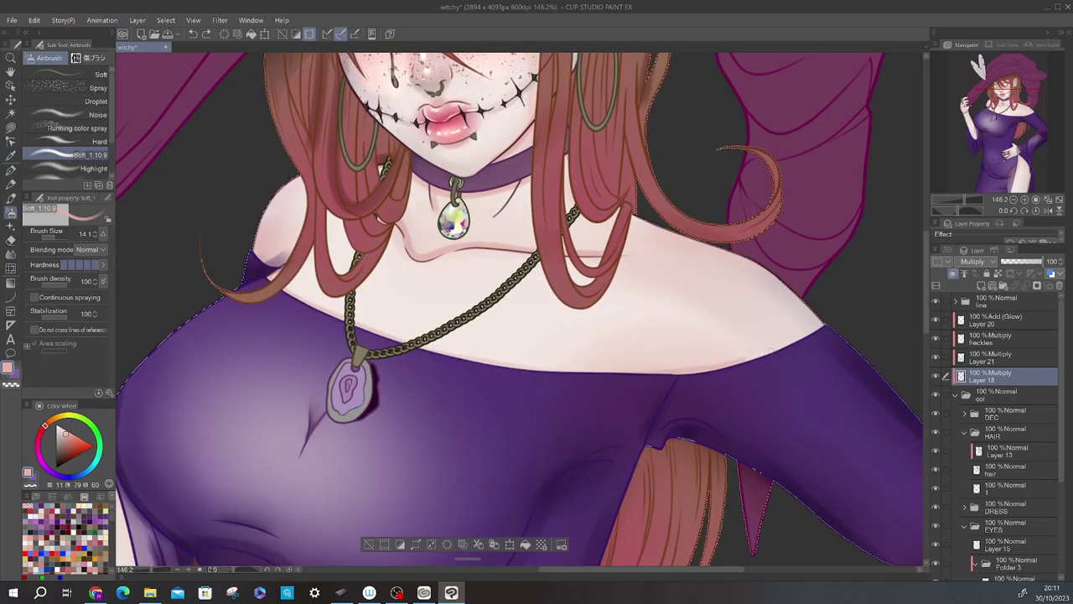
scroll(520, 307, "down", 5)
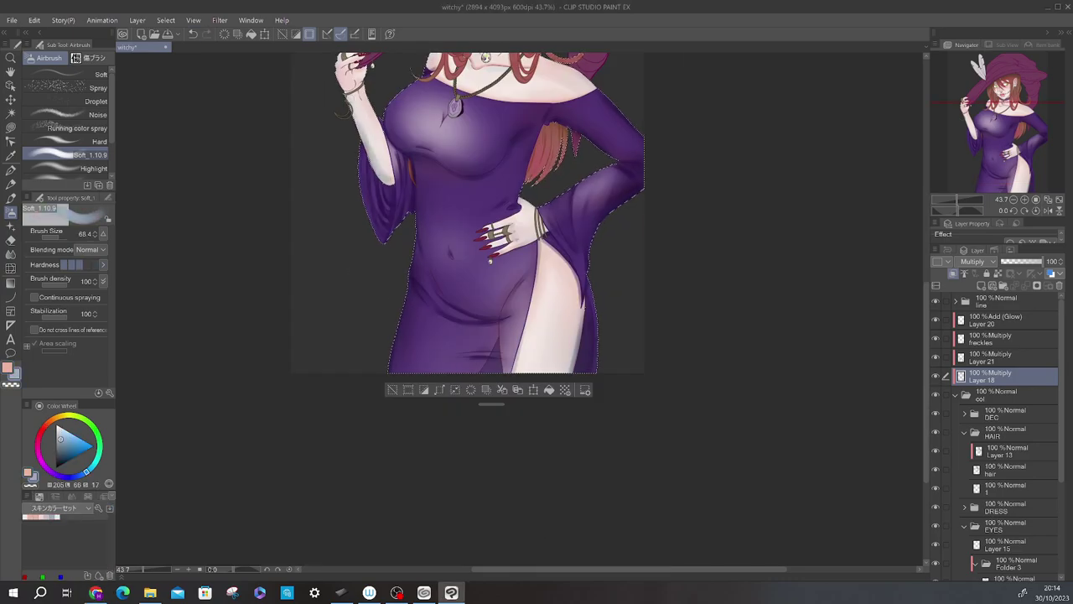
scroll(537, 135, "up", 3)
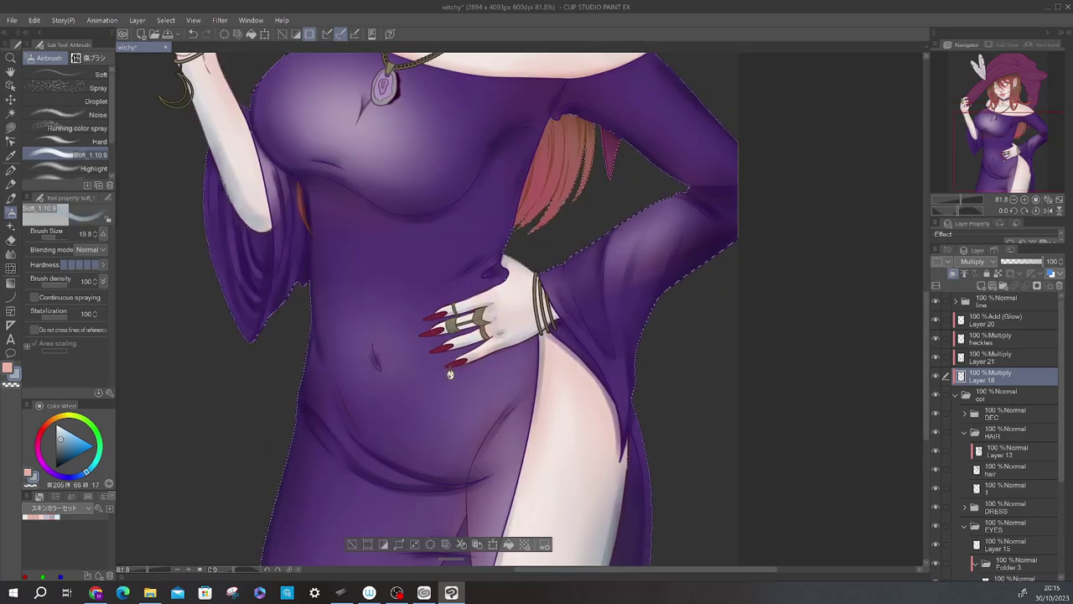
Airbrush blue-grey shadows along the thigh, raised forearm and shoulders on Layer 18, and soften them with Blend
key("h")
scroll(578, 367, "down", 2)
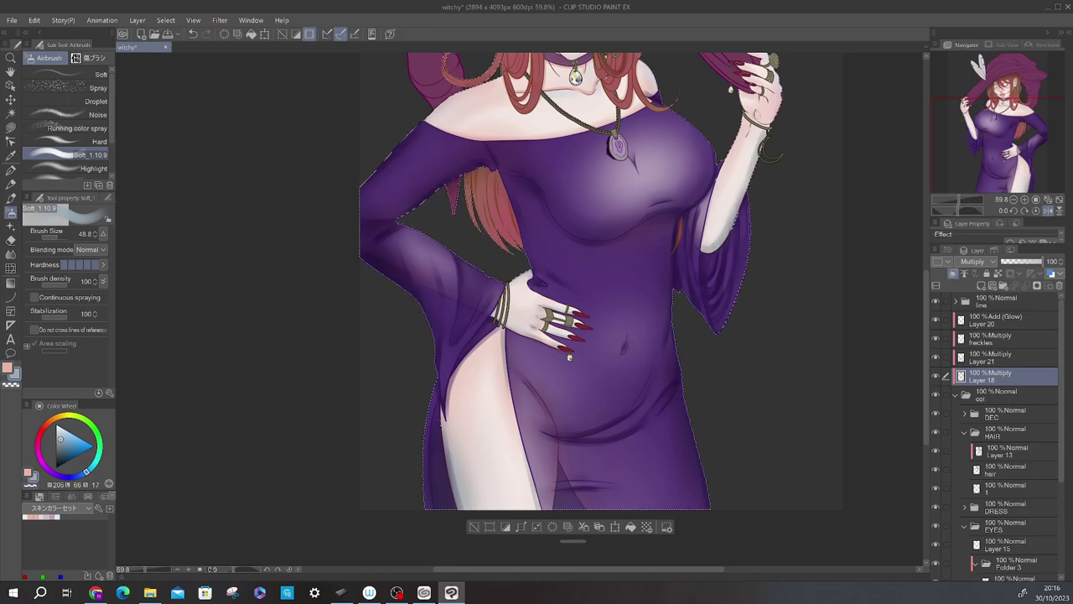
left_click_drag(745, 161, 606, 303)
key("j")
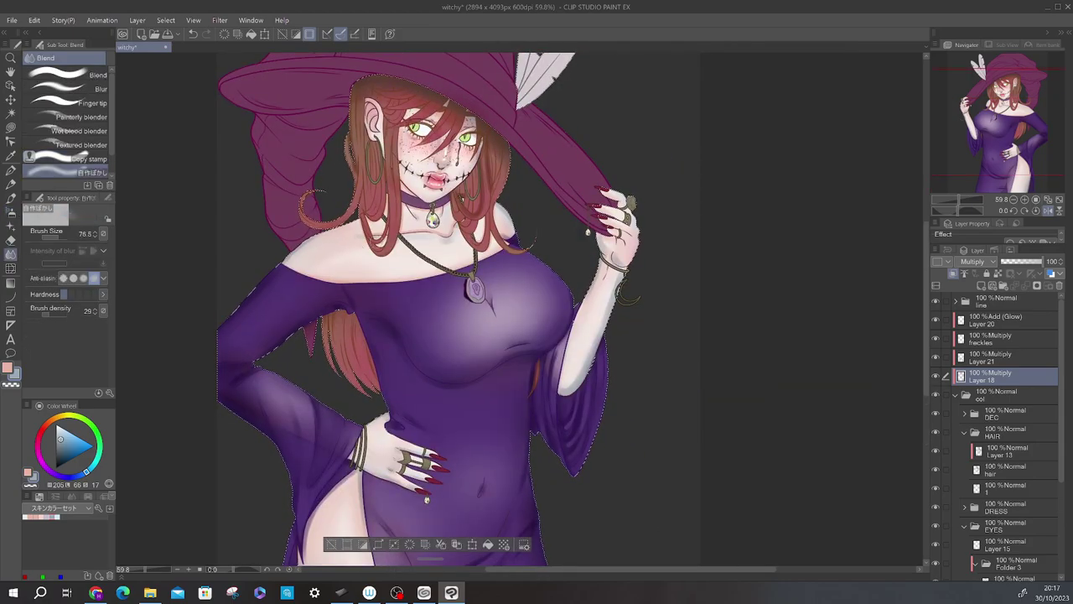
key("b")
key("j")
key("b")
key("j")
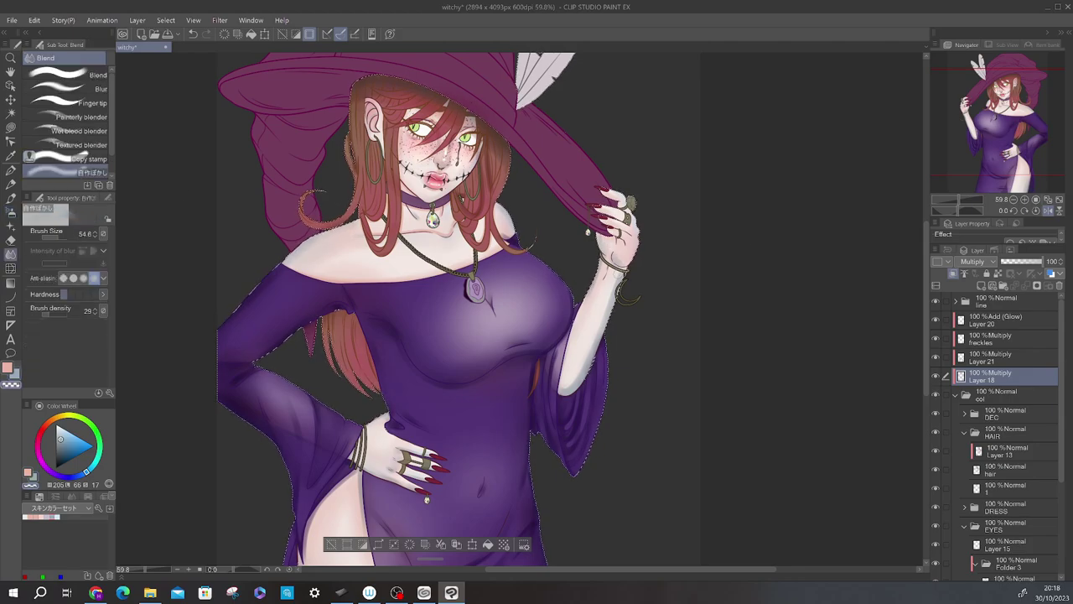
Draw blue-grey shadows on the raised hand, neck and shoulders with the Easy Pen on Layer 18, and blend them
key("p")
key("h")
scroll(426, 499, "up", 3)
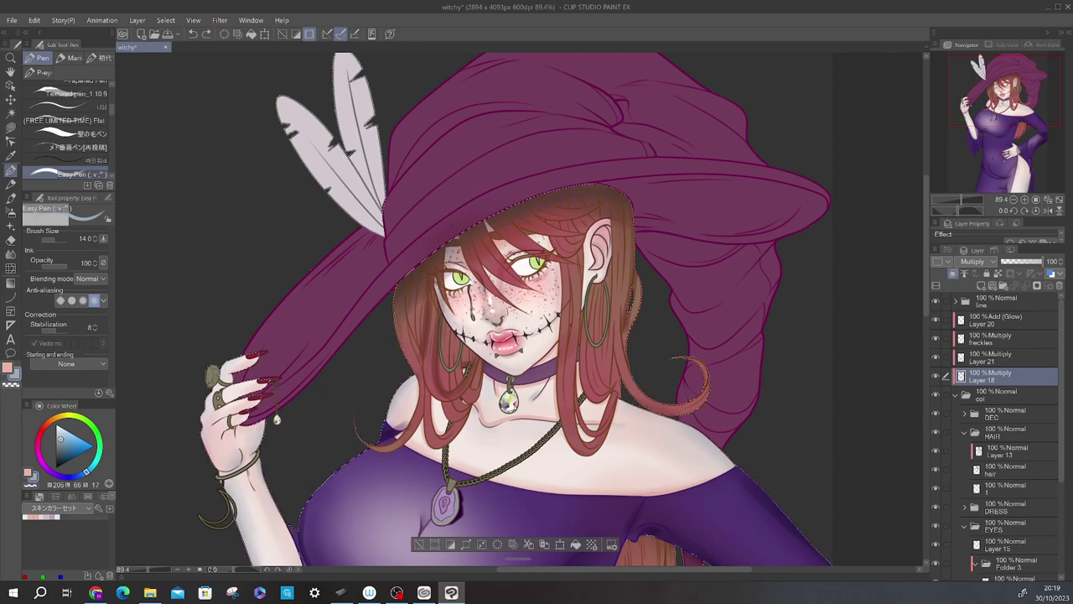
key("j")
scroll(512, 304, "up", 2)
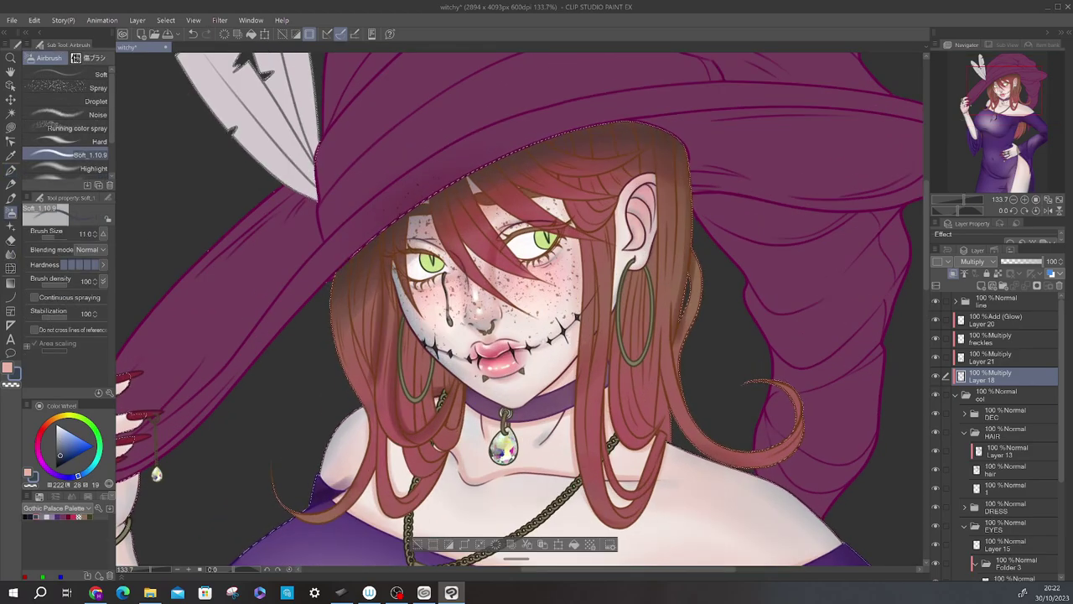
Select the hair area and paint reddish-pink strand shadows inside it on Layer 21 with the airbrush and Easy Pen
key("g")
scroll(550, 355, "up", 2)
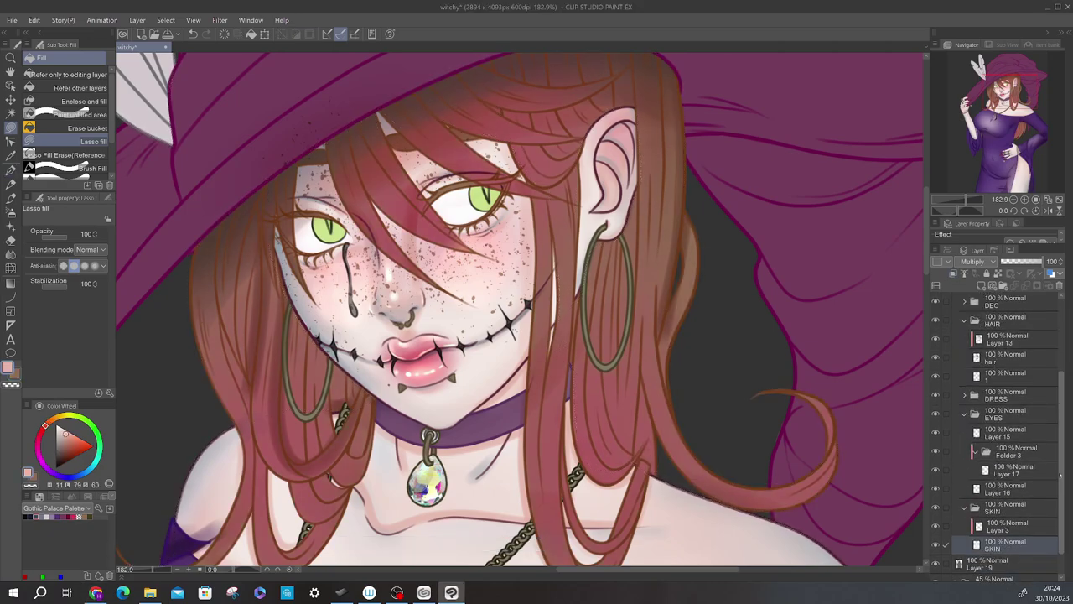
left_click(73, 280)
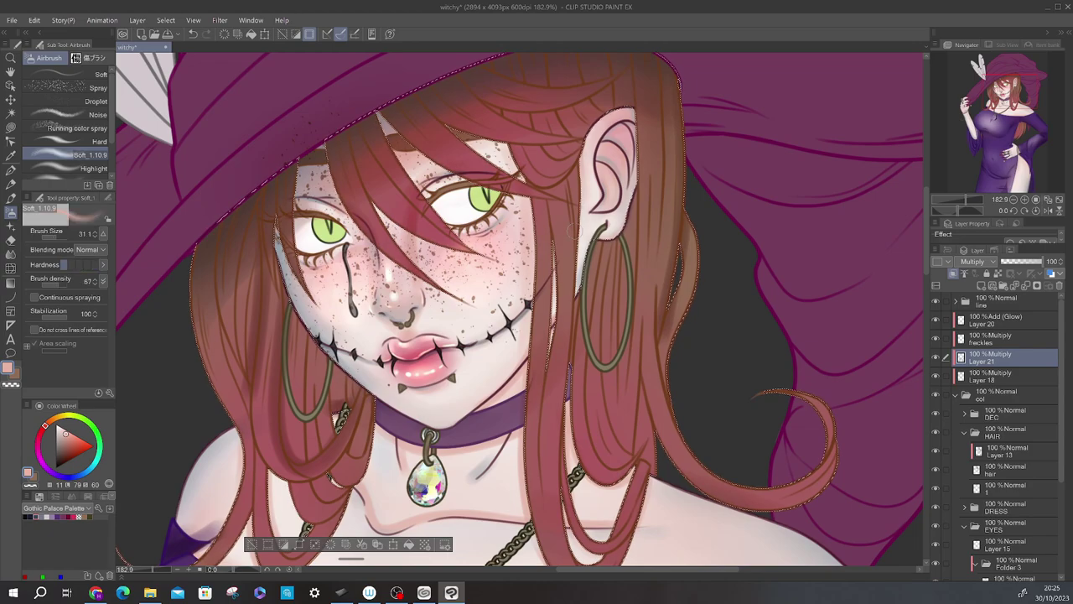
left_click(99, 281)
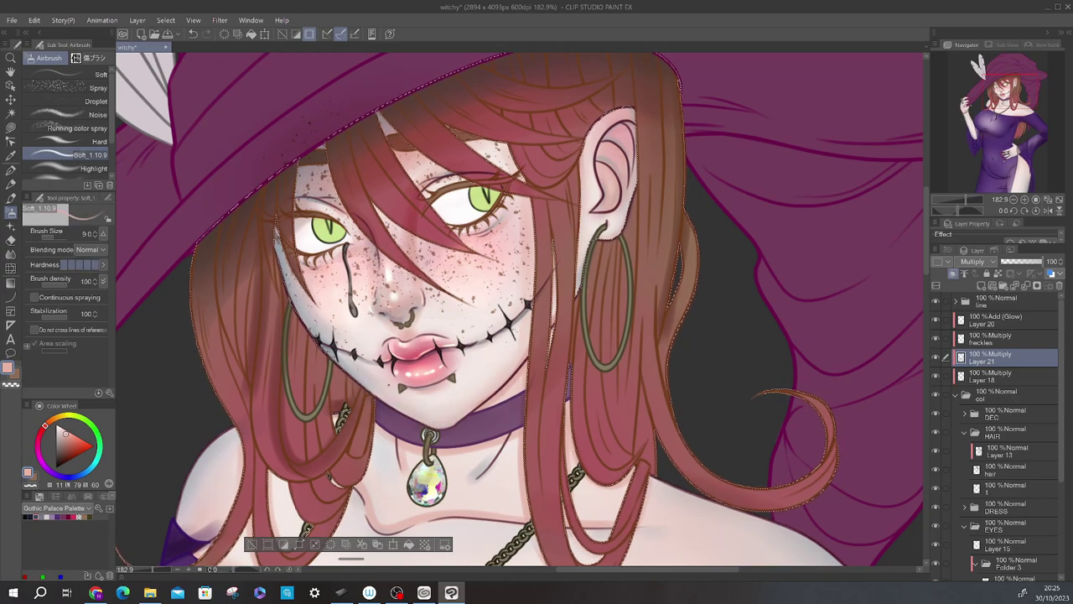
key("p")
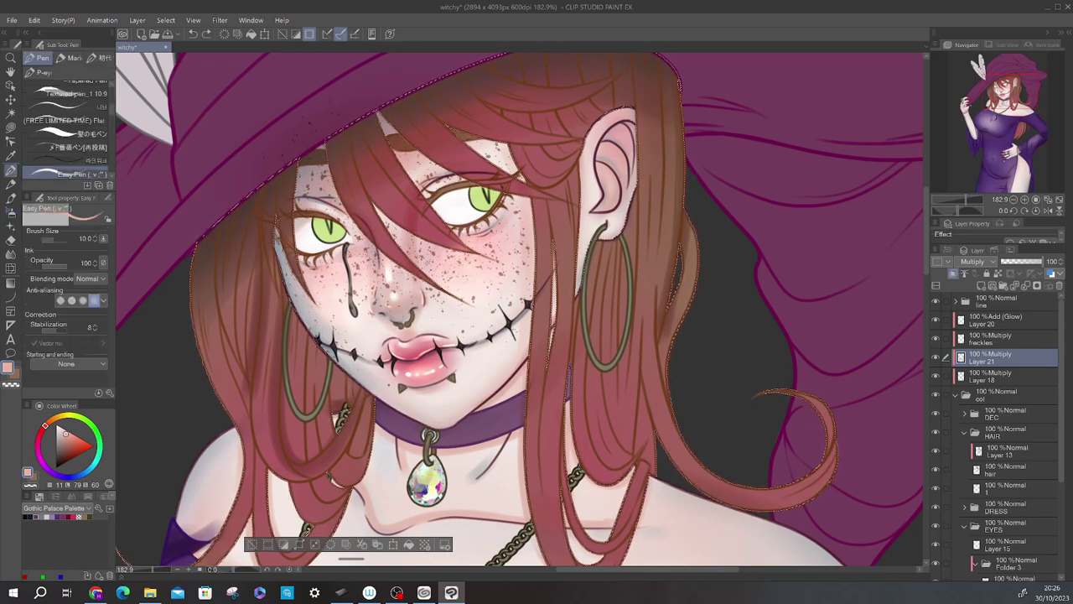
key("h")
key("h")
key("ctrl+alt+0")
Deselect the hair and erase stray freckles outside the face on the freckles layer with transparent colour
key("ctrl+d")
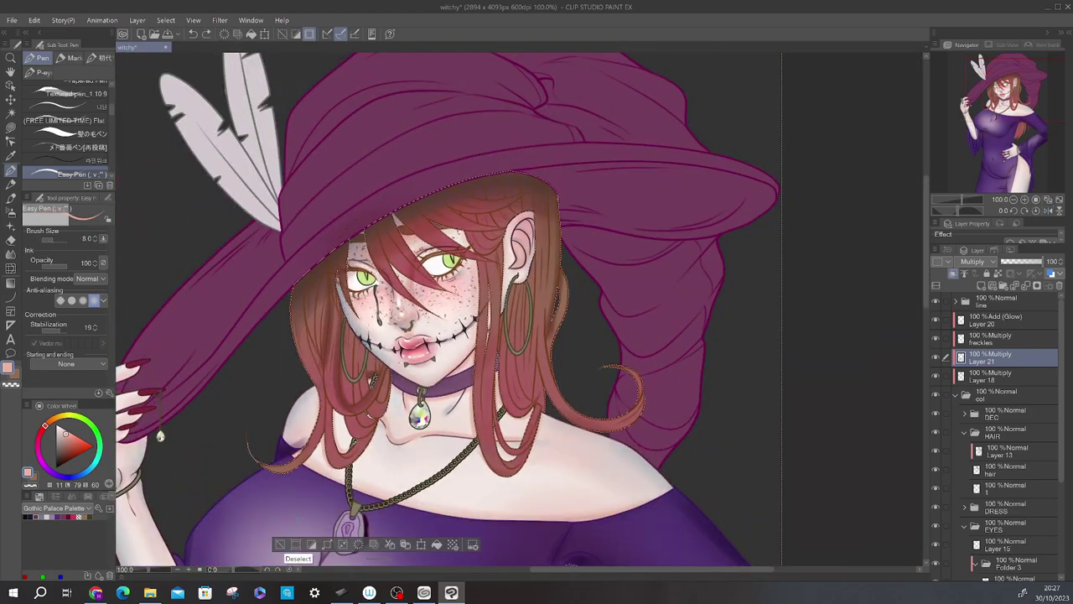
key("g")
key("alt+bracketright")
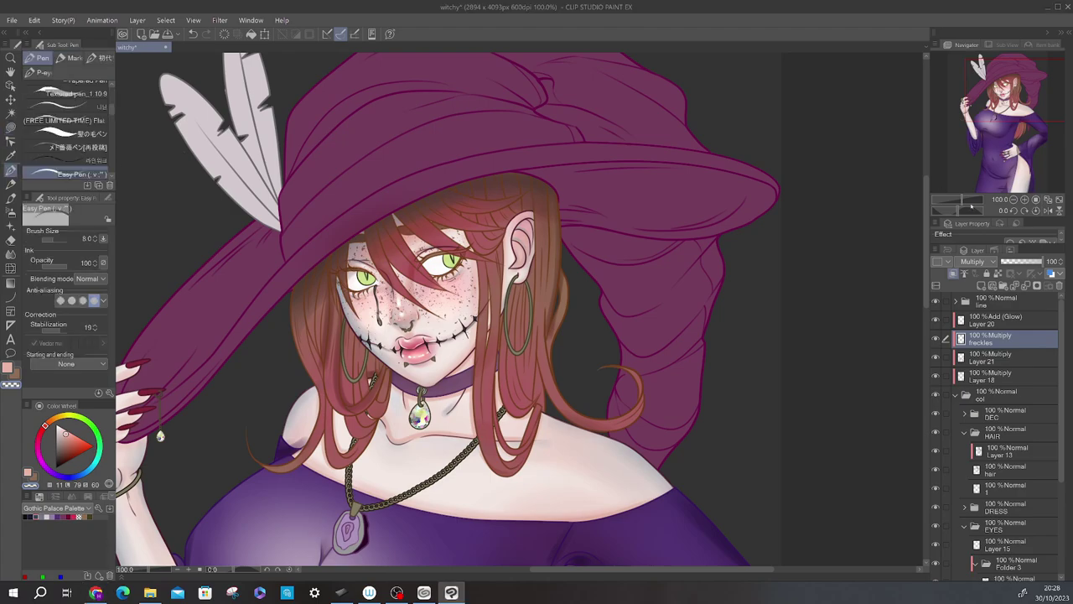
Restore the hair selection and airbrush brown strand shadows over the hair on Layer 18 with a size 20 brush
key("ctrl+shift+d")
key("alt+bracketleft")
key("alt+bracketleft")
key("b")
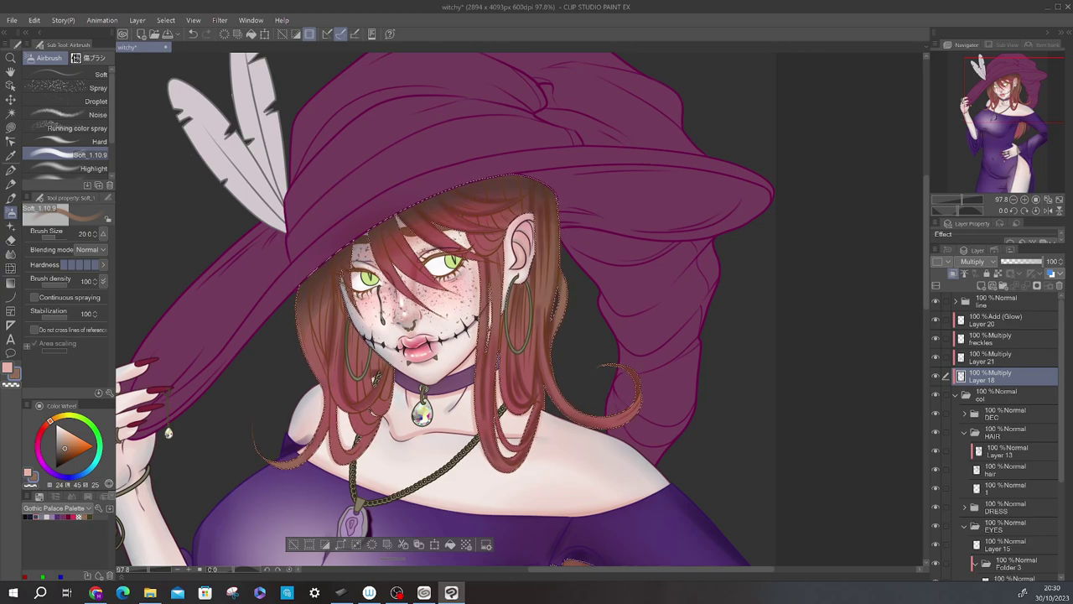
left_click_drag(317, 318, 329, 394)
mouse_move(304, 285)
left_mouse_down()
mouse_move(328, 358)
mouse_move(336, 249)
mouse_move(324, 371)
left_mouse_up()
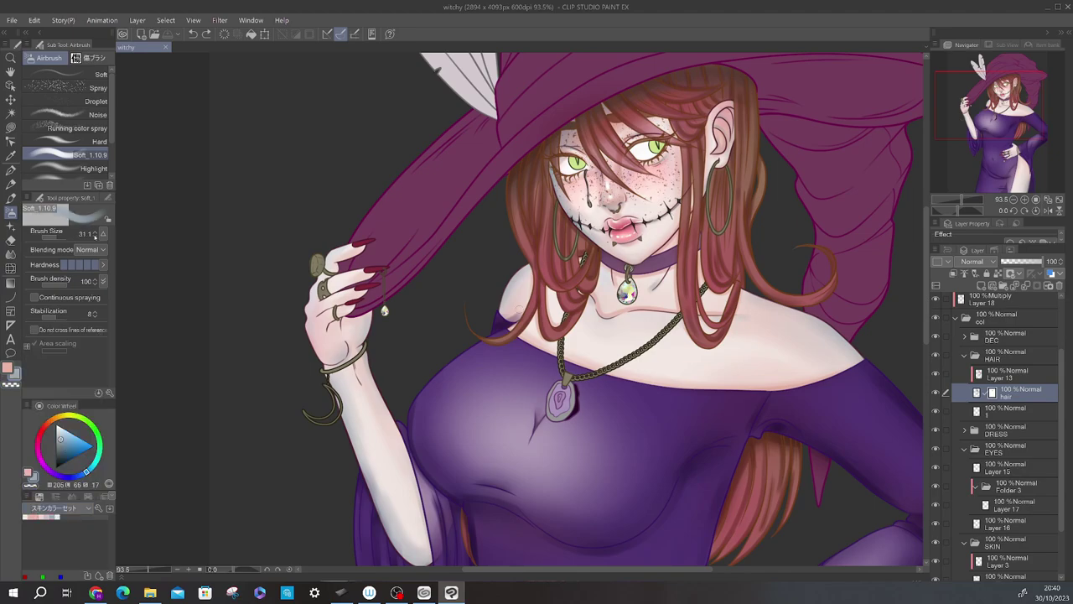
Airbrush blue-grey shadows on the raised forearm and hand on Layer 18, and blend them into the skin
left_click(998, 300)
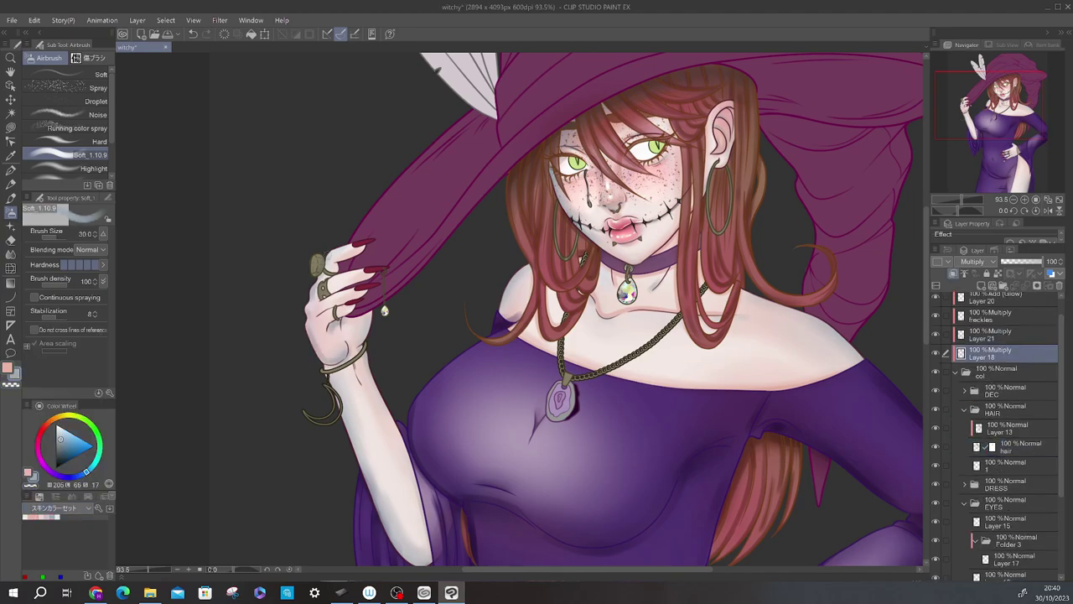
key("g")
left_click(992, 334)
scroll(400, 385, "down", 4)
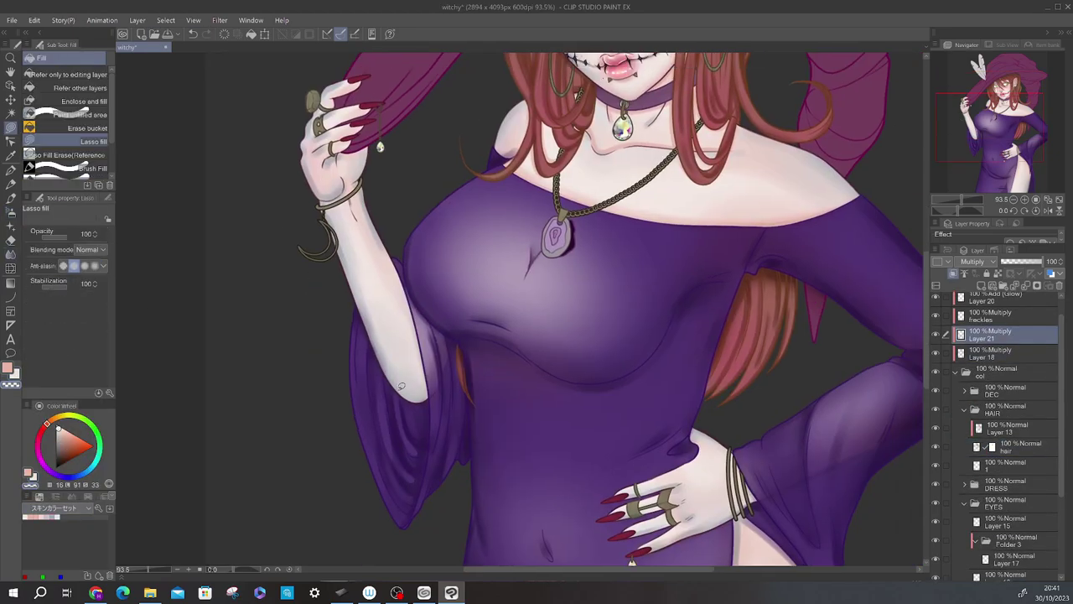
key("b")
key("alt+bracketleft")
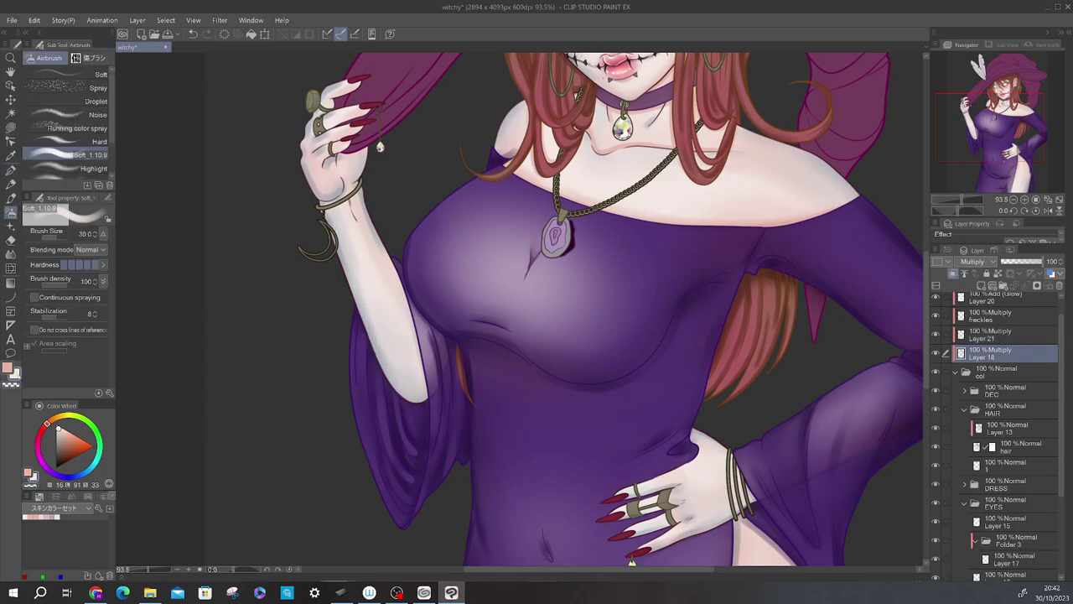
key("j")
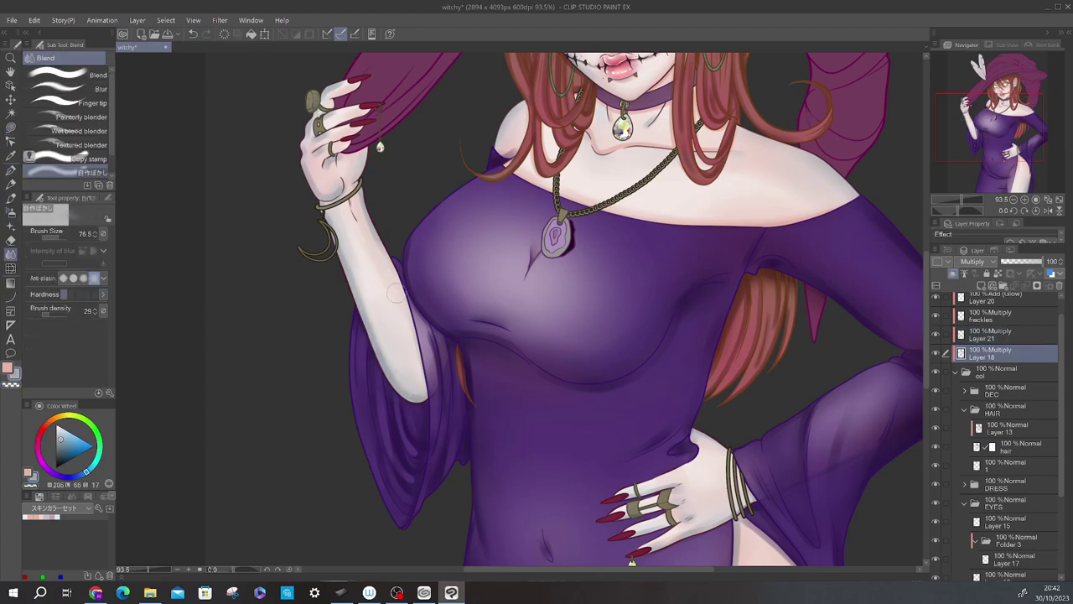
scroll(632, 562, "up", 5)
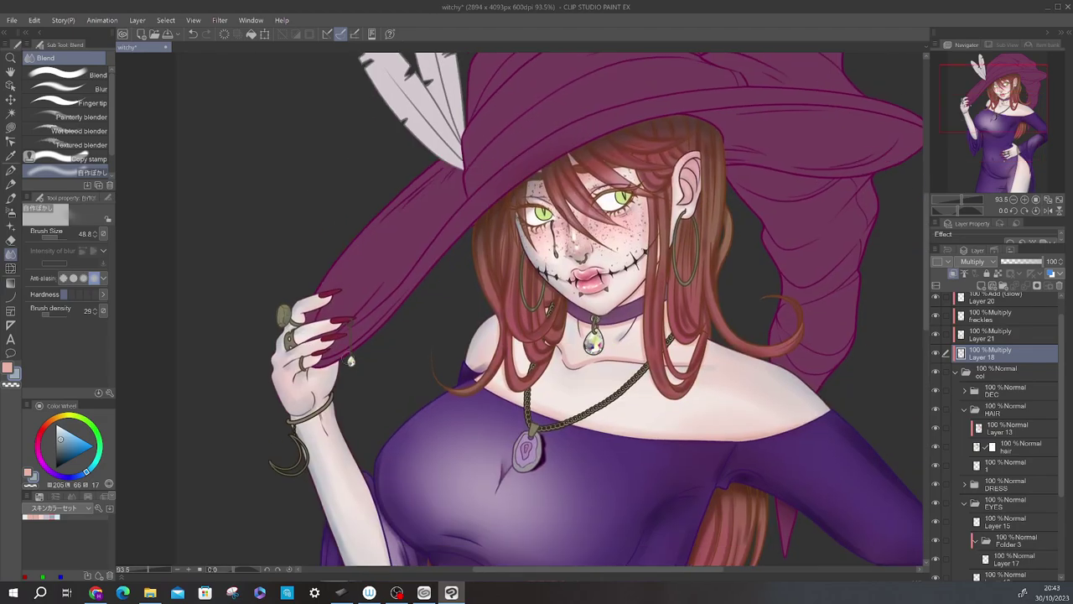
Airbrush soft pale orange highlights over the shoulder and chest skin on Add (Glow) Layer 20, enlarging the brush to 210.6
key("alt+bracketright")
key("alt+bracketright")
key("alt+bracketright")
key("b")
key("x")
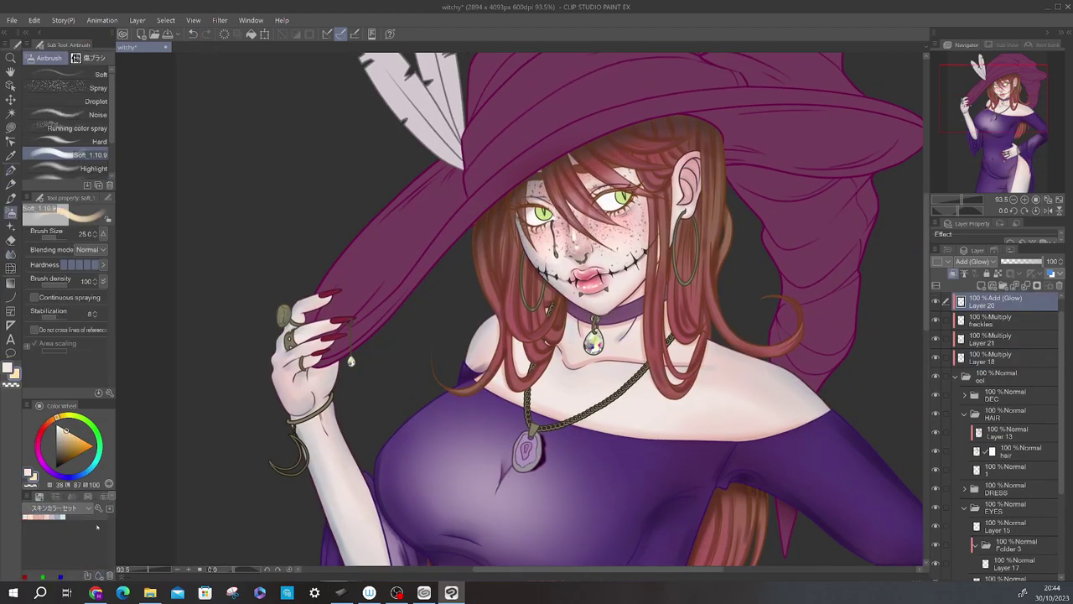
key("ctrl+minus")
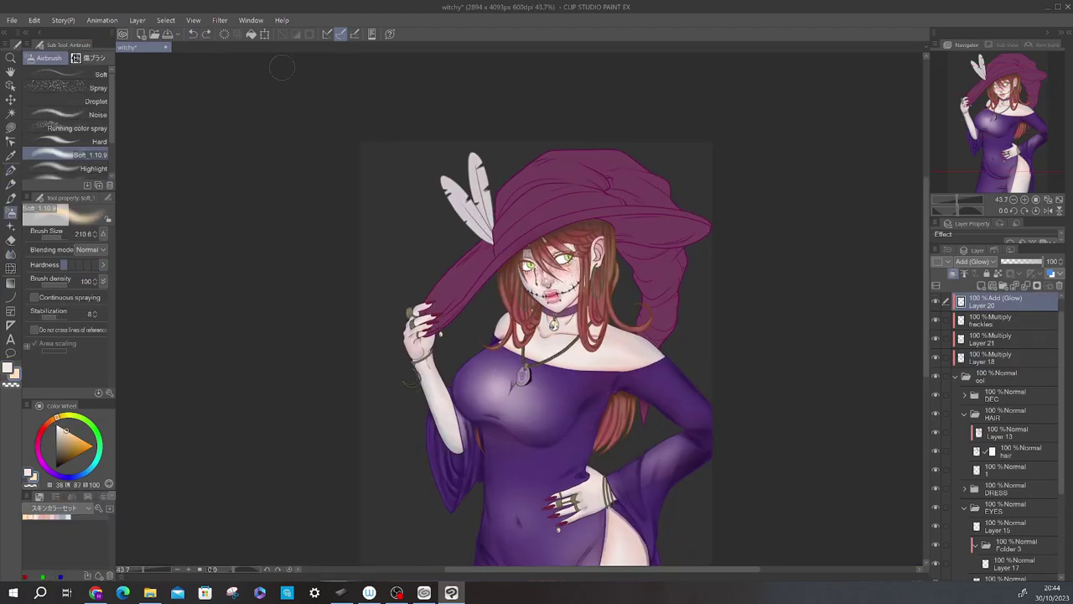
Airbrush blue-grey skin shadows on Multiply Layer 18 with a size 19.8 brush, lowering its hardness
key("alt+bracketleft")
key("alt+bracketleft")
key("alt+bracketleft")
key("b")
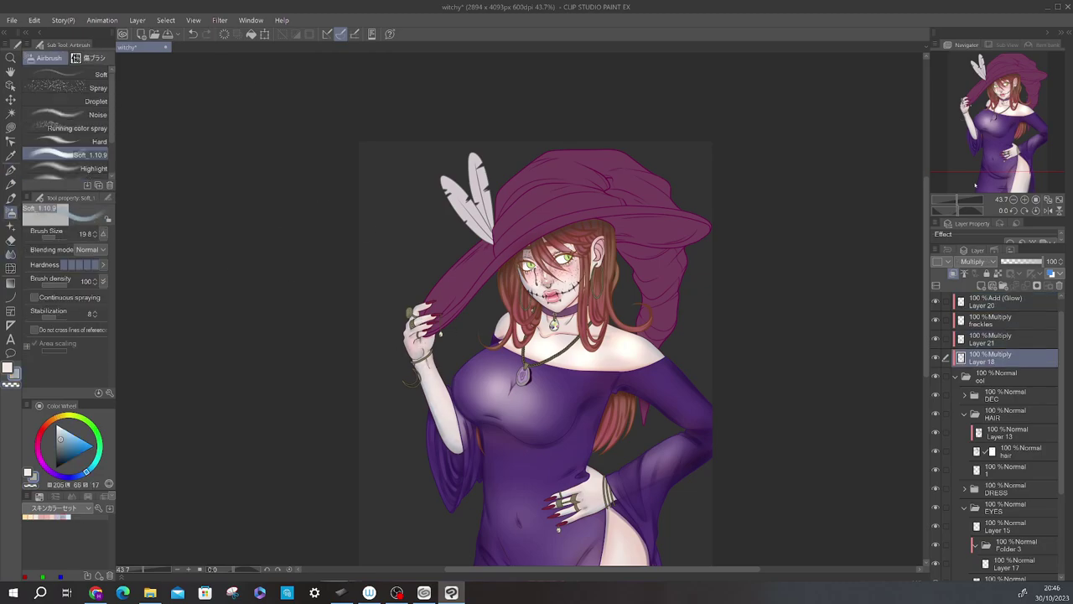
left_click_drag(976, 185, 1007, 209)
scroll(520, 310, "up", 3)
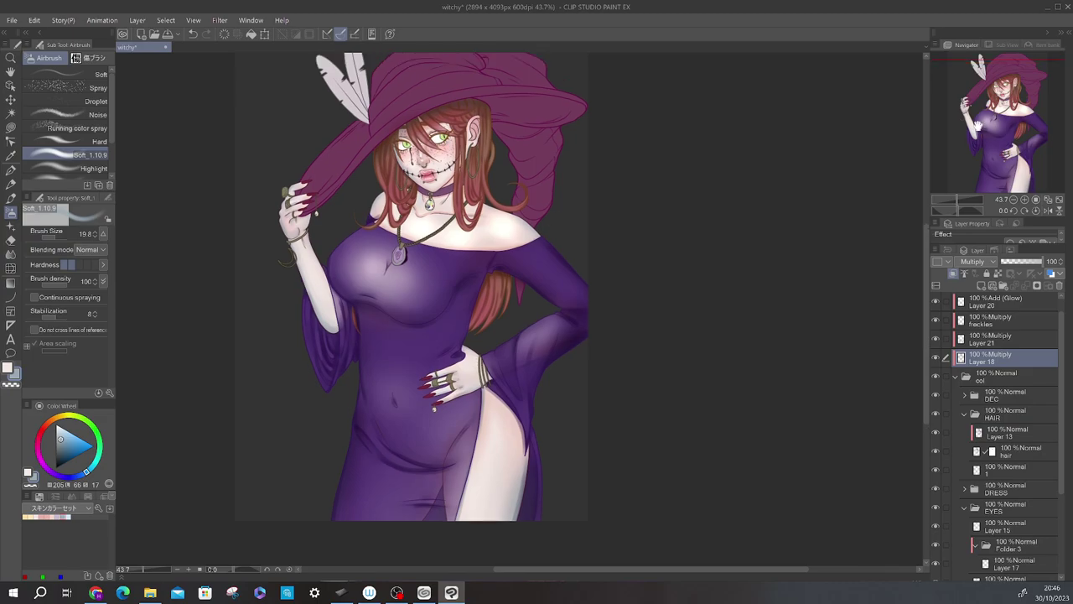
Airbrush a soft pale orange glow on the dress's flared sleeve on Layer 20 with a low-hardness brush of size 107.2
scroll(515, 311, "up", 5)
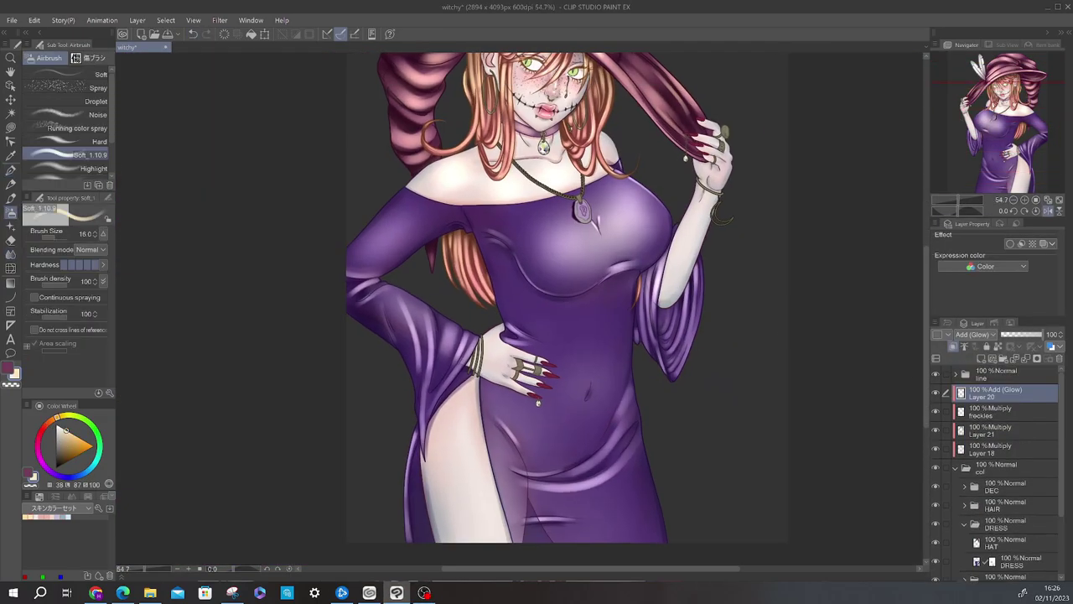
mouse_move(67, 233)
left_mouse_down()
mouse_move(100, 233)
mouse_move(64, 264)
left_mouse_up()
left_click_drag(424, 327, 469, 378)
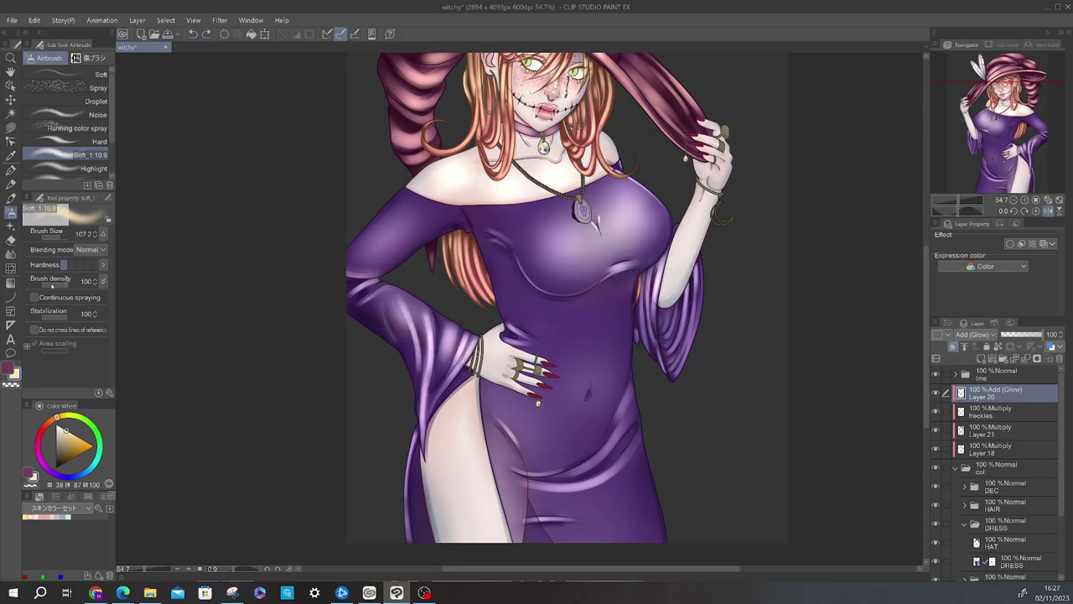
Airbrush a broad pale orange glow over the dress's body on Layer 20, reducing the brush density and using sizes 413.8 and 210.6
left_click_drag(52, 282, 72, 282)
left_click_drag(84, 234, 176, 225)
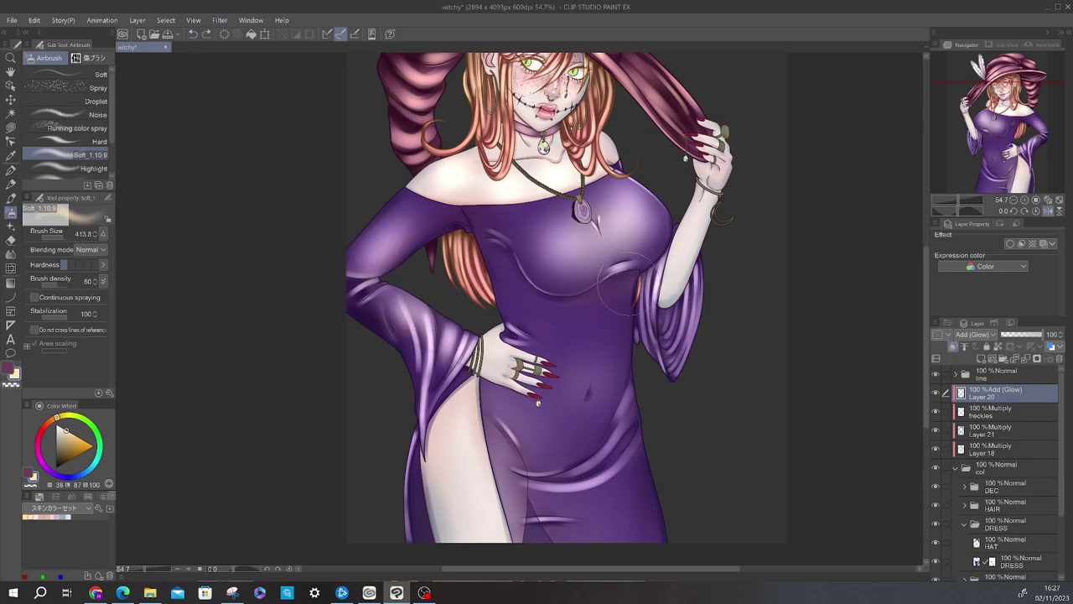
scroll(641, 310, "down", 2)
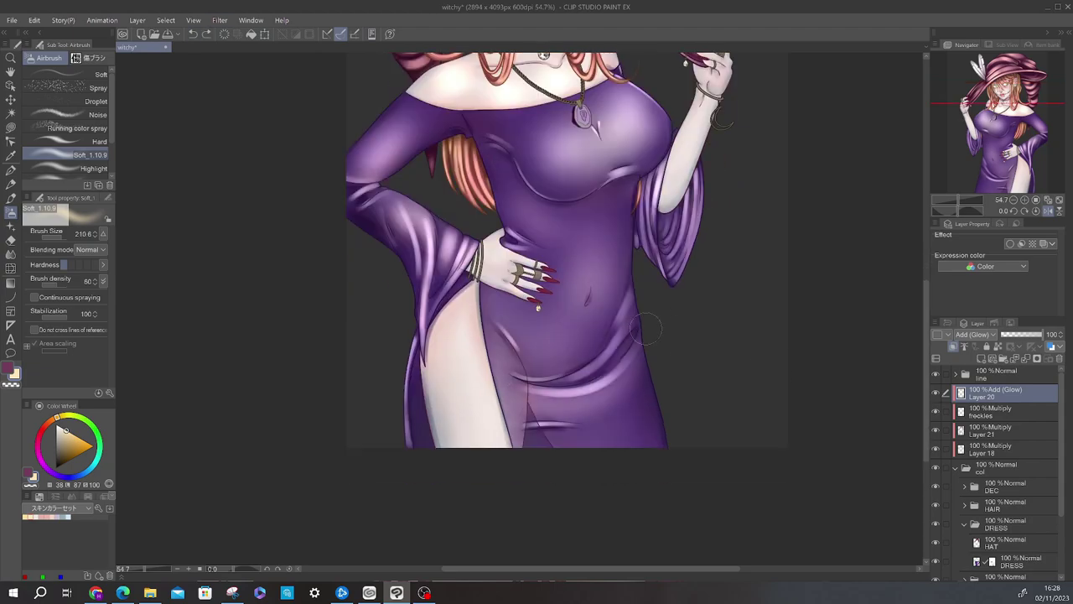
scroll(642, 336, "up", 4)
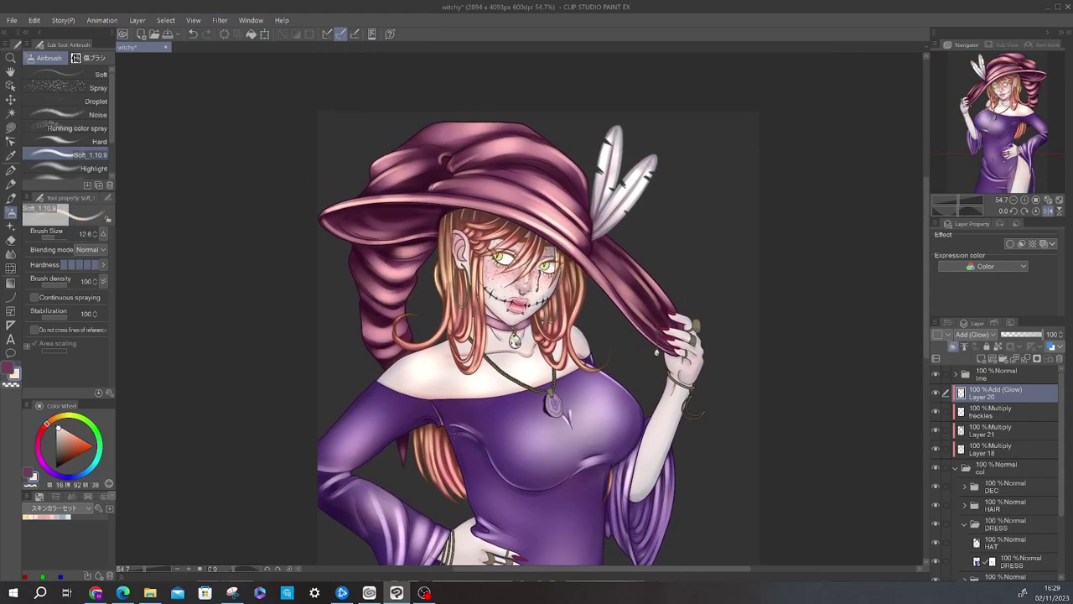
Mirror the view, add pale orange highlights to the hat on Layer 20, and soften them with a size 150.3 Blend brush
key("h")
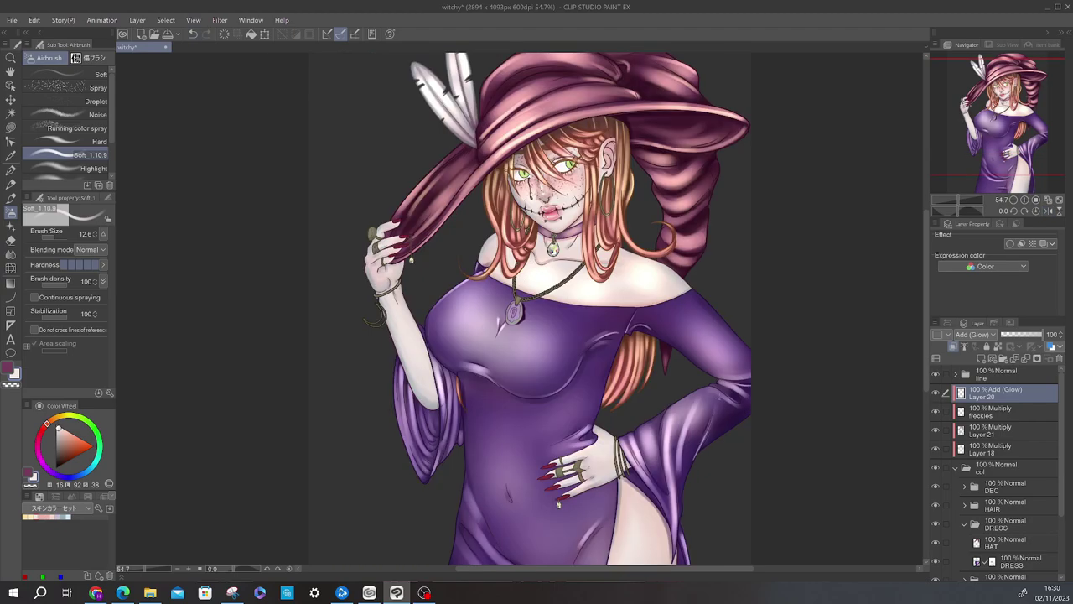
left_click(71, 239)
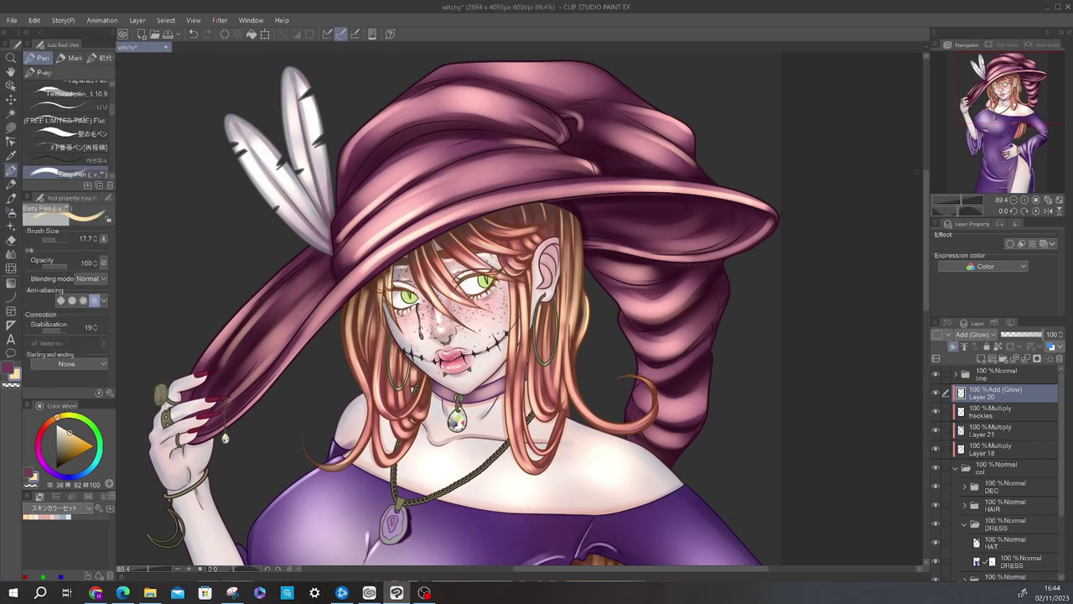
left_click_drag(957, 200, 946, 200)
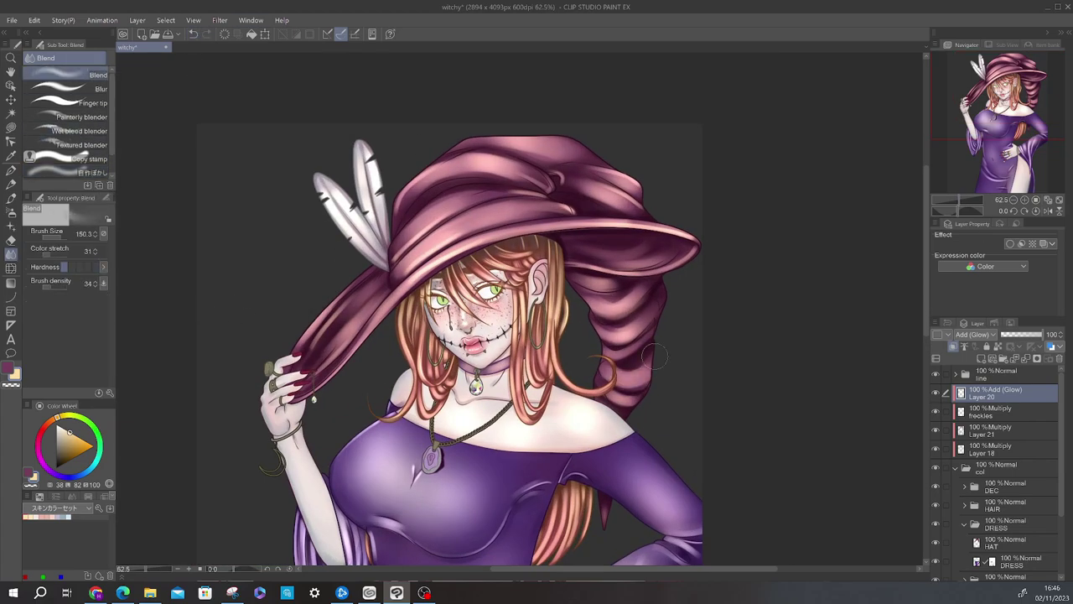
key("b")
left_click(57, 238)
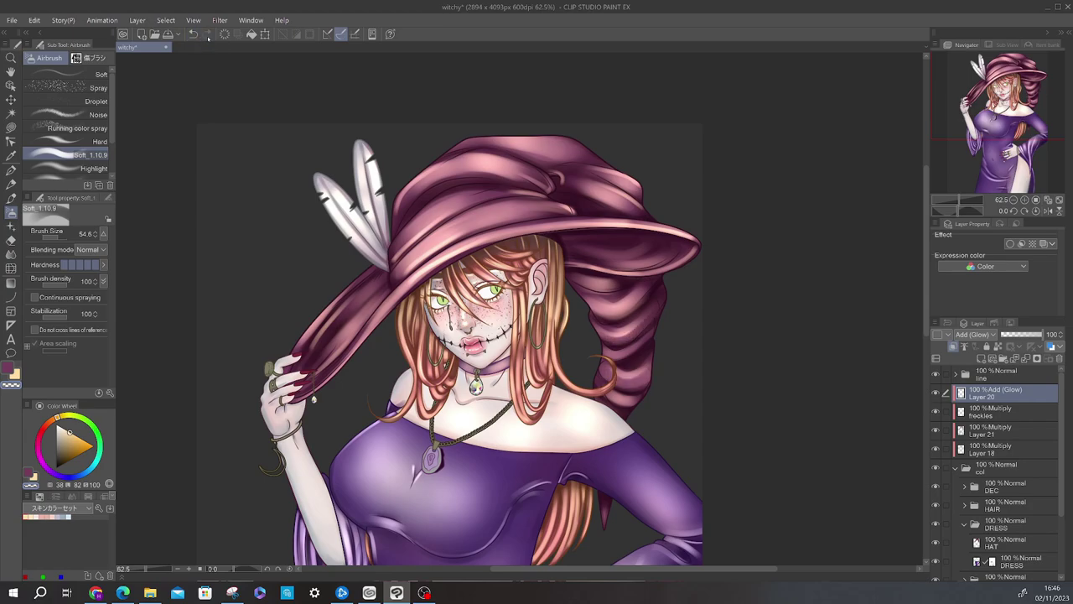
Refine the hat's highlights on Layer 20 in the mirrored view, using a size 188.2 Blend brush and a size 31.1 airbrush
left_click_drag(965, 200, 973, 199)
key("h")
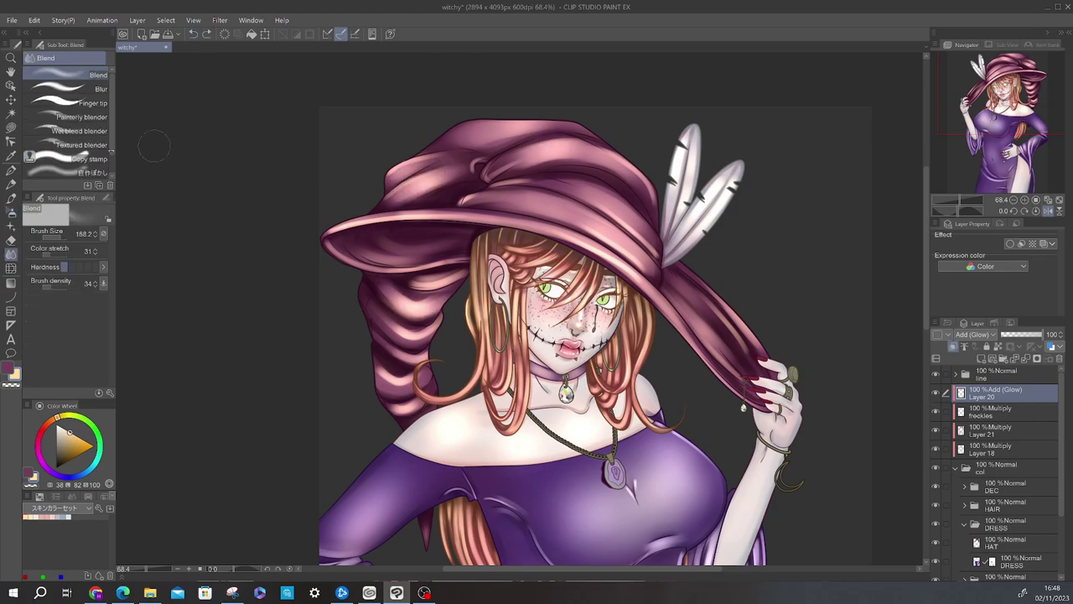
left_click_drag(542, 156, 573, 164)
left_click(57, 238)
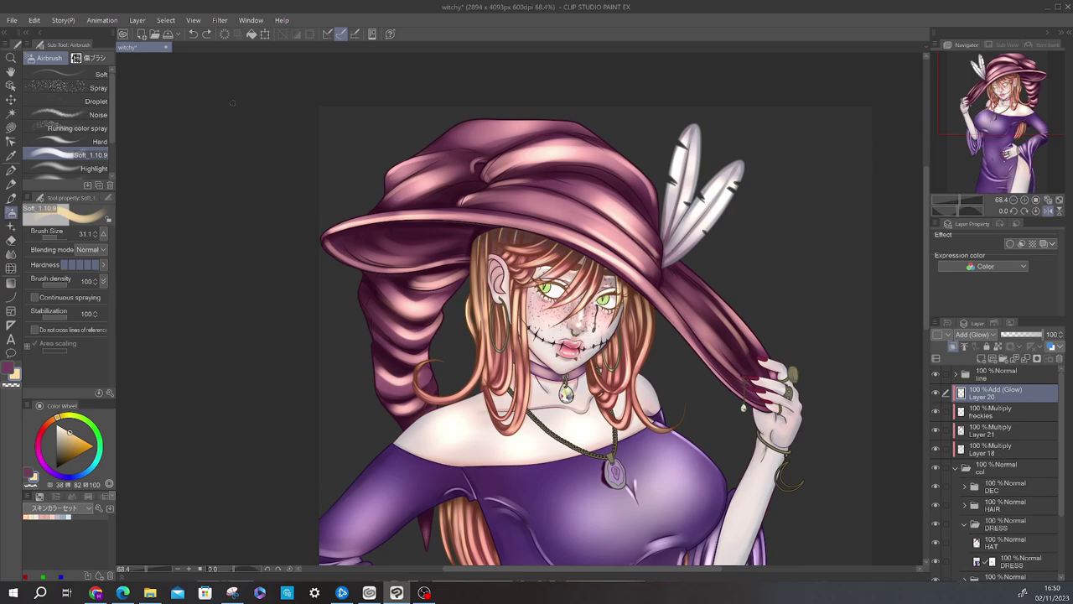
key("ctrl+minus")
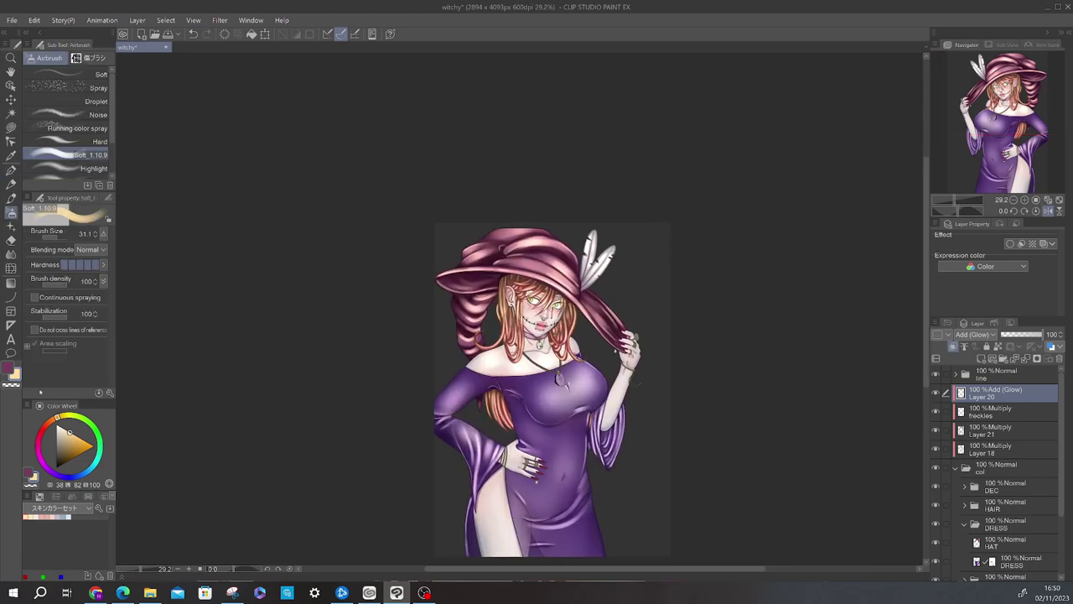
Airbrush blue-grey shadows into the selected hat's folds on Multiply Layer 21, reducing the brush size to 27.8, and undo the last stroke
left_click(994, 430)
key("ctrl+plus")
key("ctrl+plus")
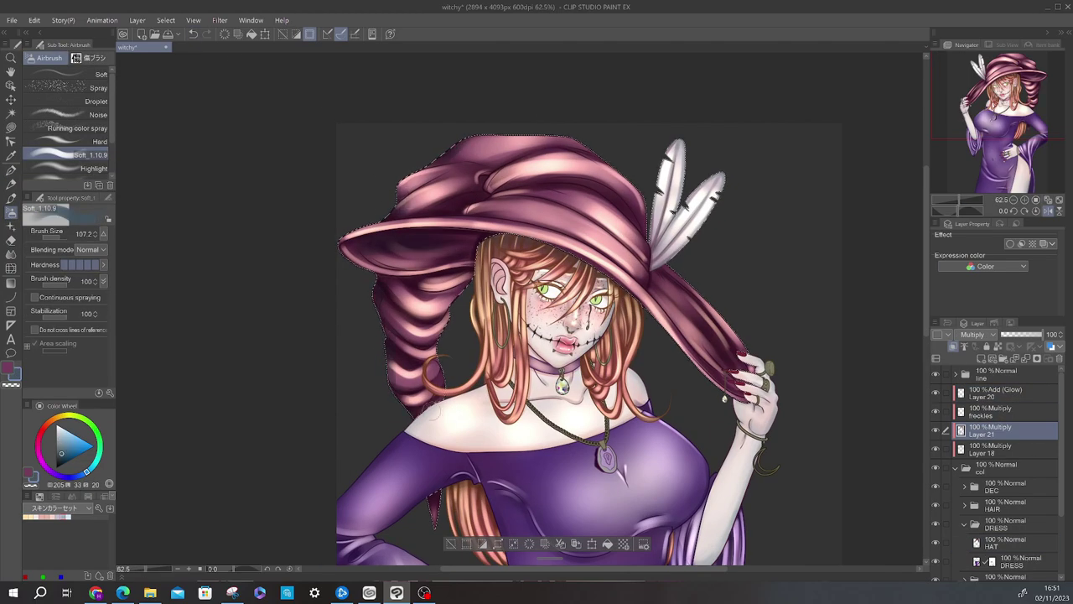
key("bracketleft")
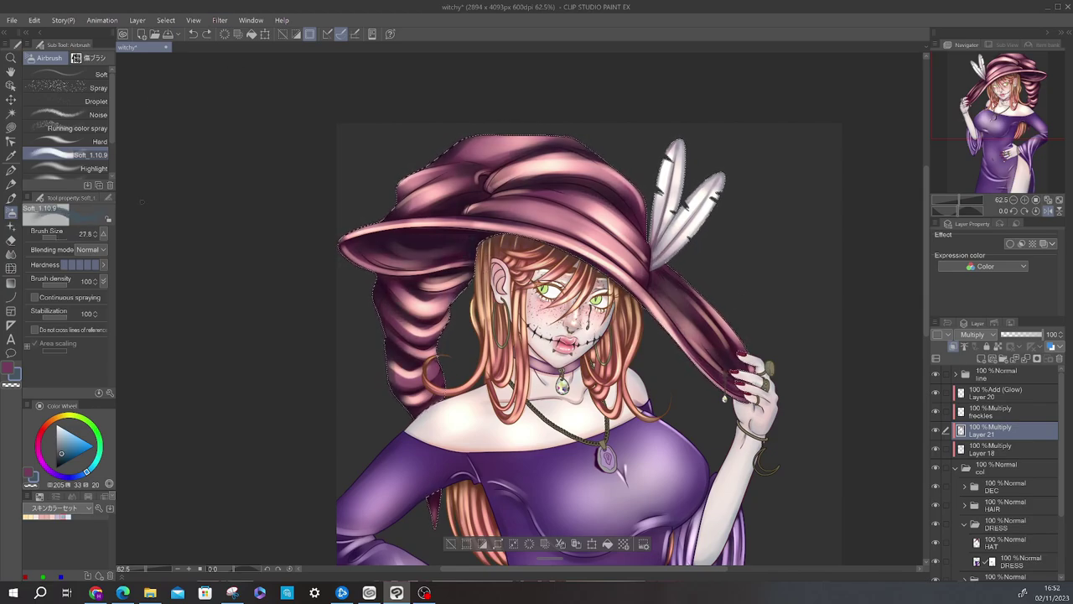
left_click(193, 33)
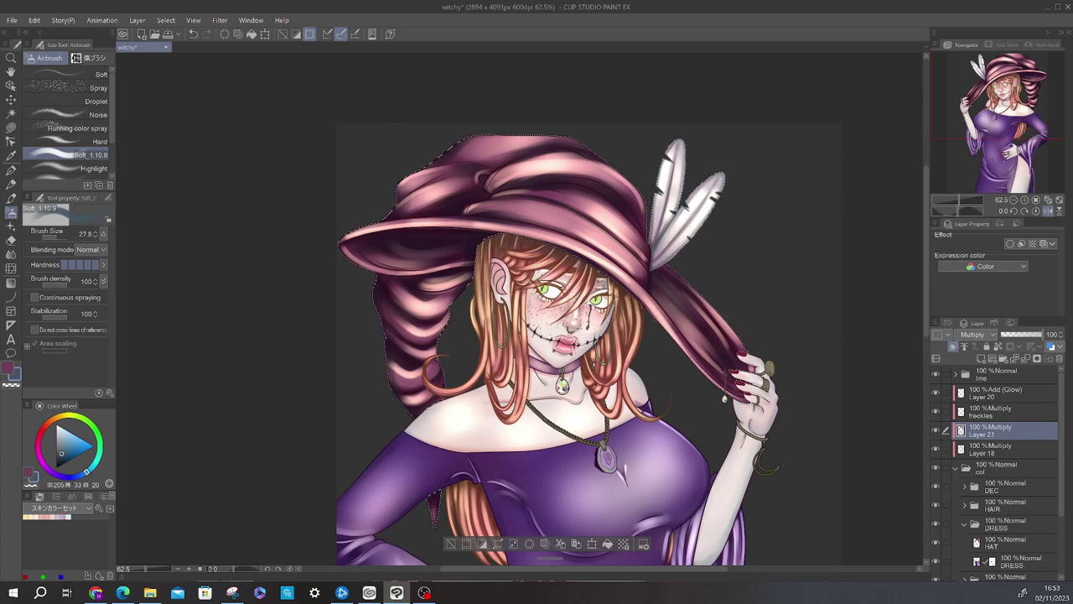
Switch the colour set to Gothic Palace Palette and try a broad low-hardness shadow over the selected dress on Layer 21 at brush size 453.1
scroll(545, 335, "down", 4)
scroll(545, 335, "up", 2)
scroll(545, 336, "down", 2)
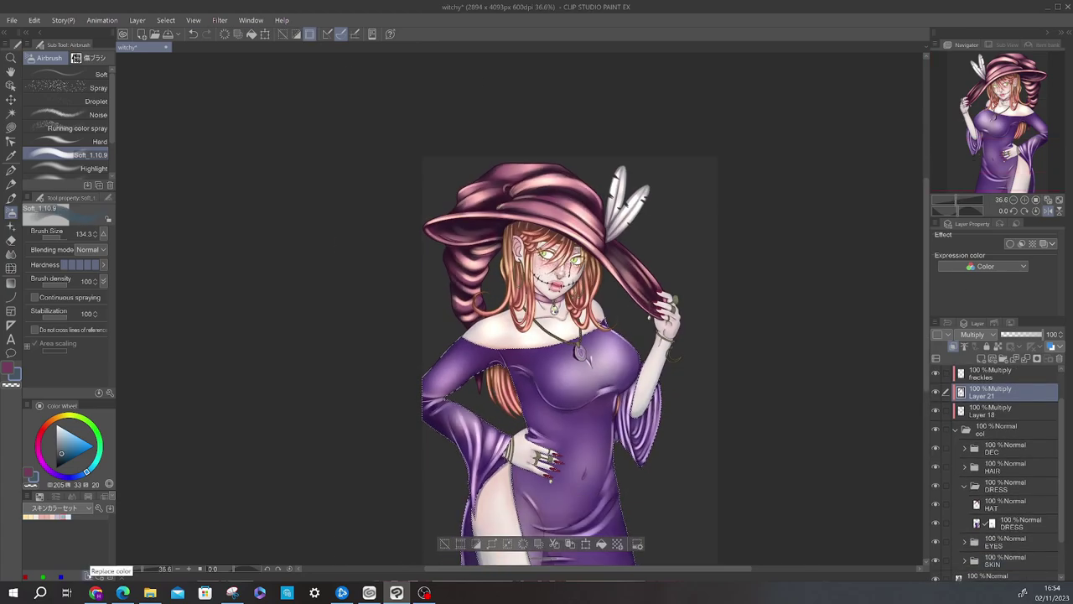
left_click(50, 509)
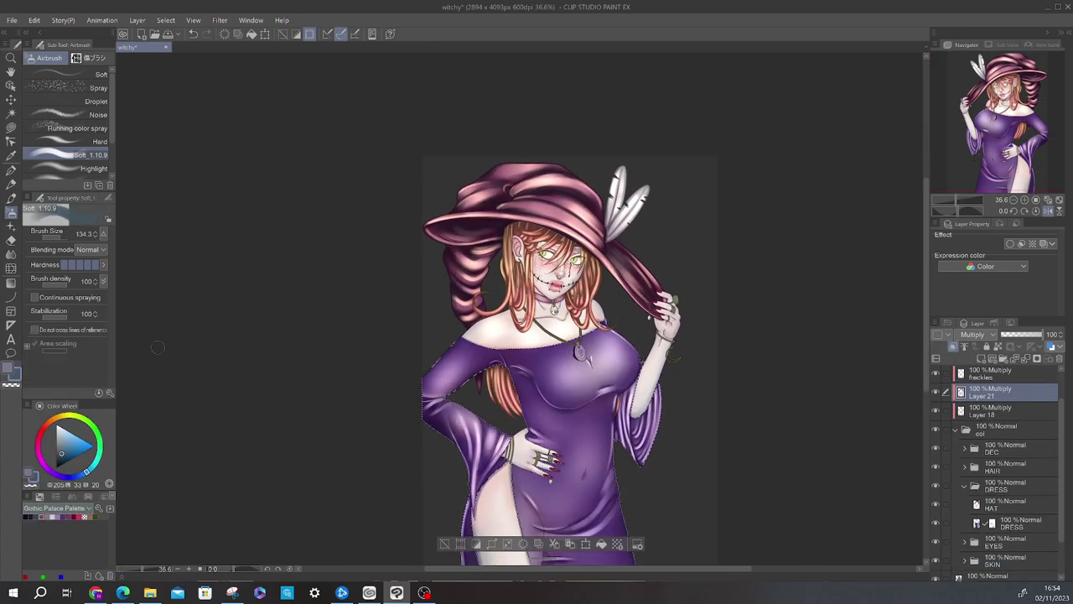
scroll(525, 310, "down", 1)
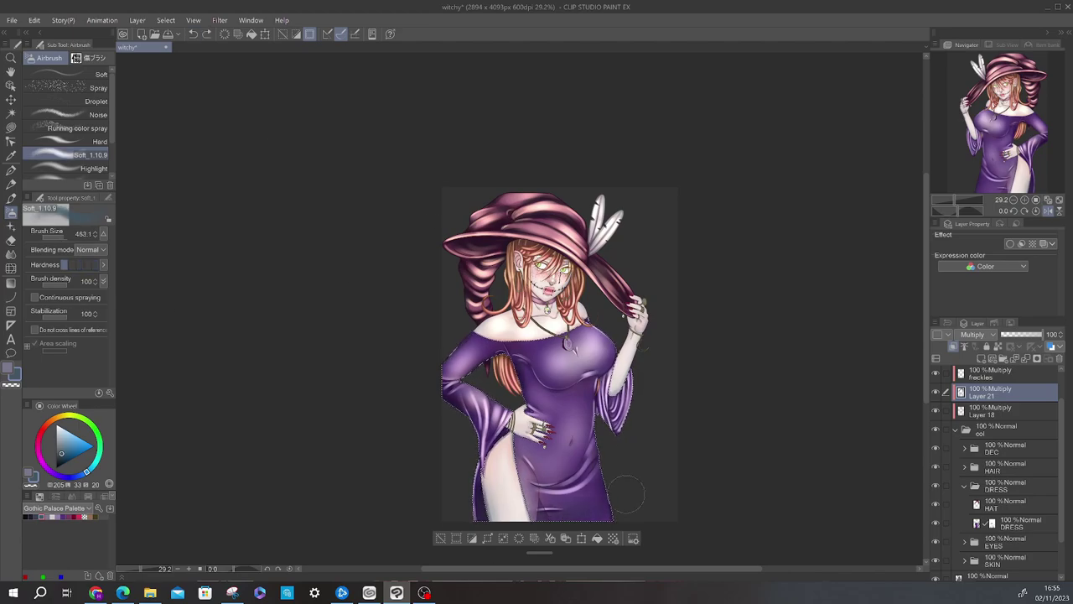
left_click(193, 34)
left_click_drag(602, 366, 557, 387)
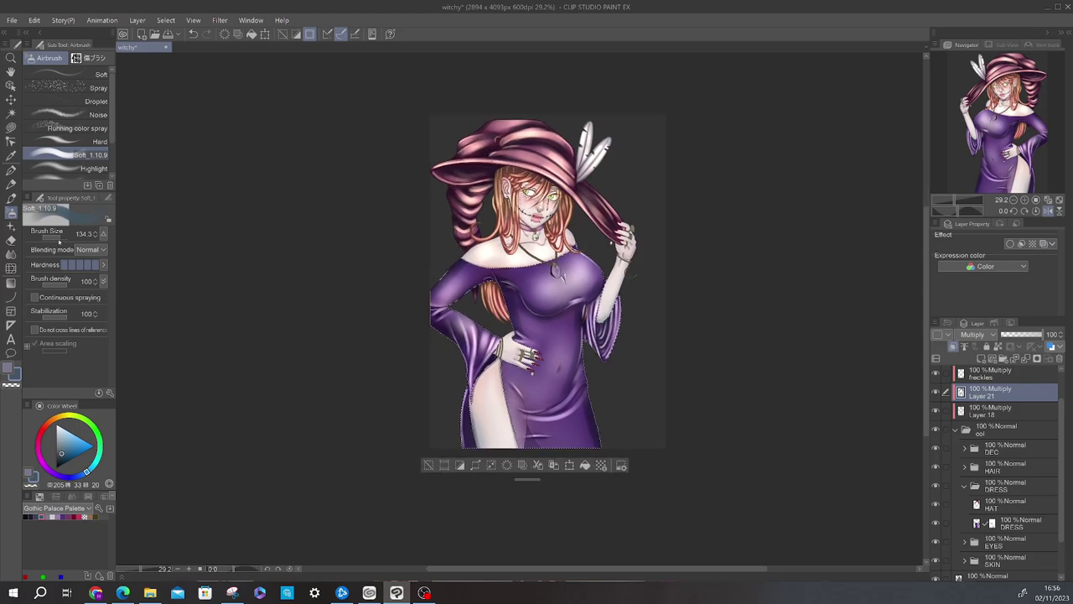
Airbrush blue-grey shadows into the dress's sleeve, waist and hip folds on Layer 21, using brush sizes from 19.8 to about 76
key("h")
scroll(529, 405, "up", 2)
key("bracketleft")
key("bracketleft")
key("bracketleft")
scroll(453, 353, "up", 4)
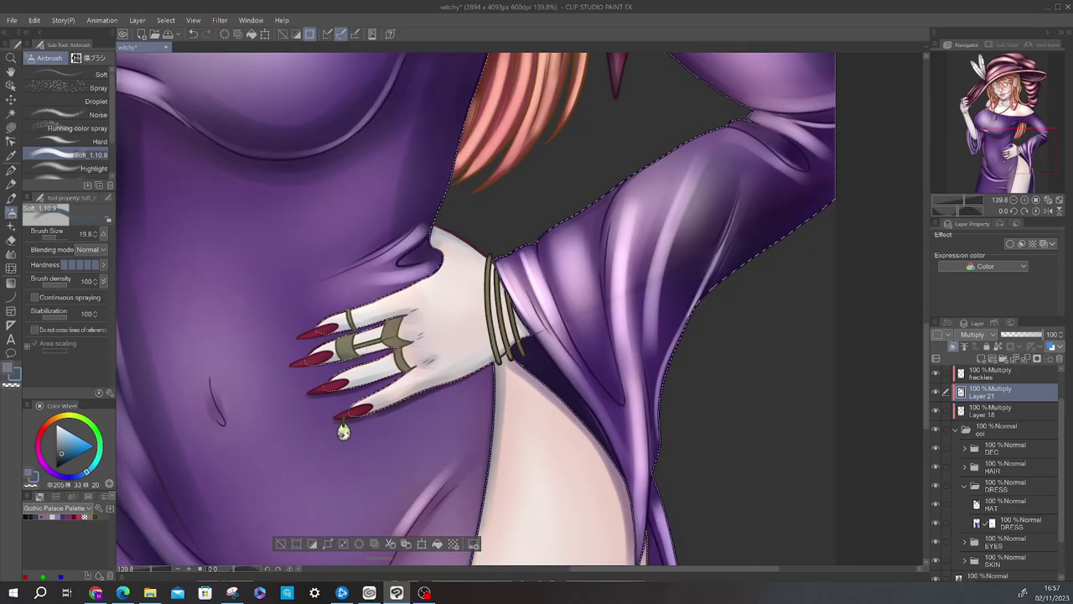
scroll(425, 375, "down", 2)
key("bracketright")
key("bracketright")
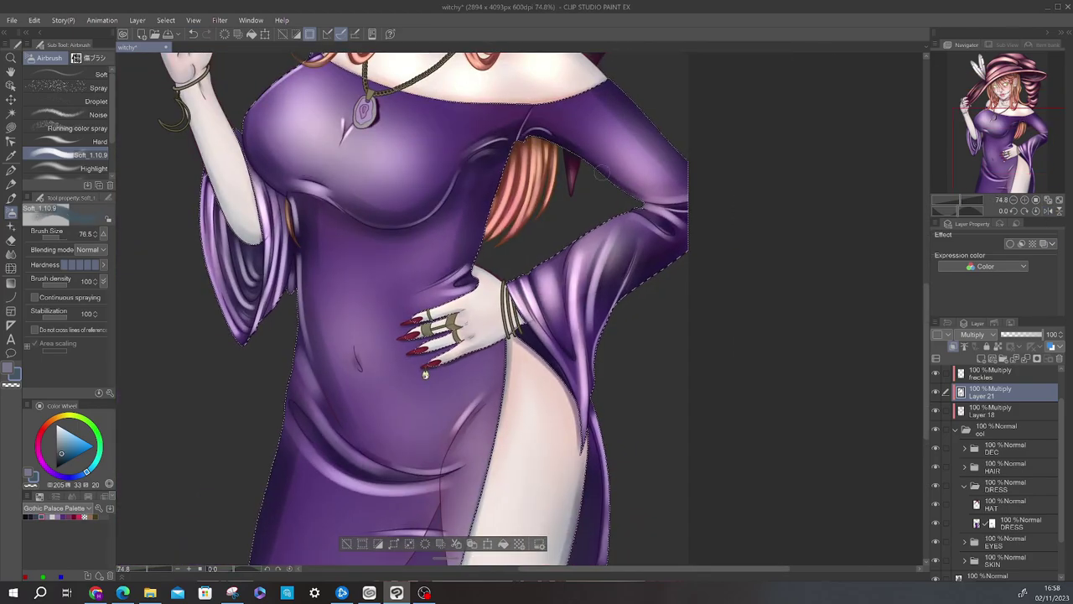
scroll(425, 375, "down", 4)
Blend the dress's shadows on Layer 21 with a size 120 Blend brush, adjusting its hardness and density
key("j")
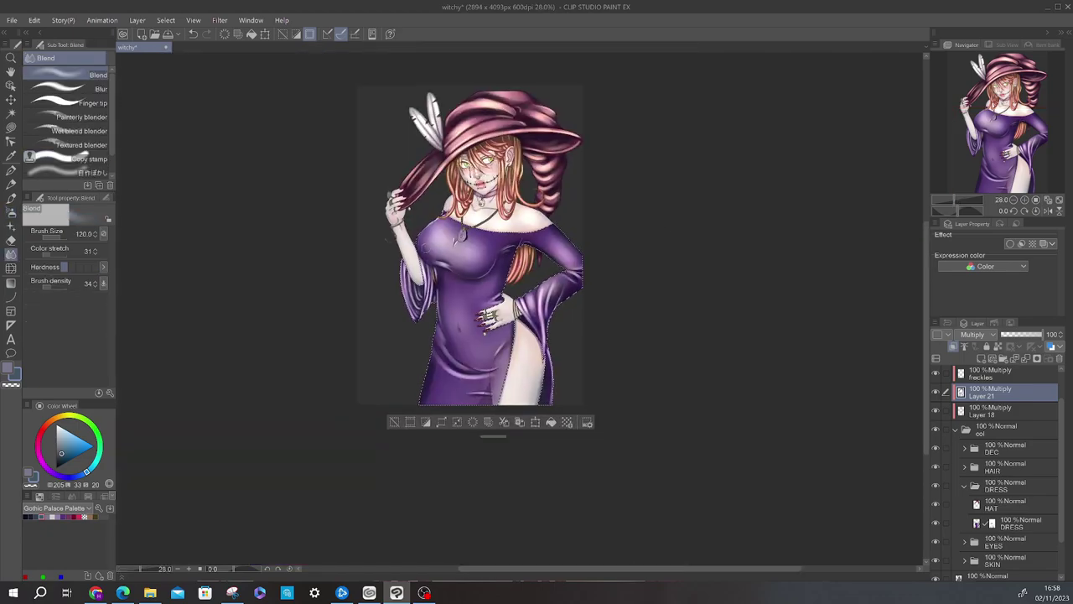
scroll(513, 313, "up", 2)
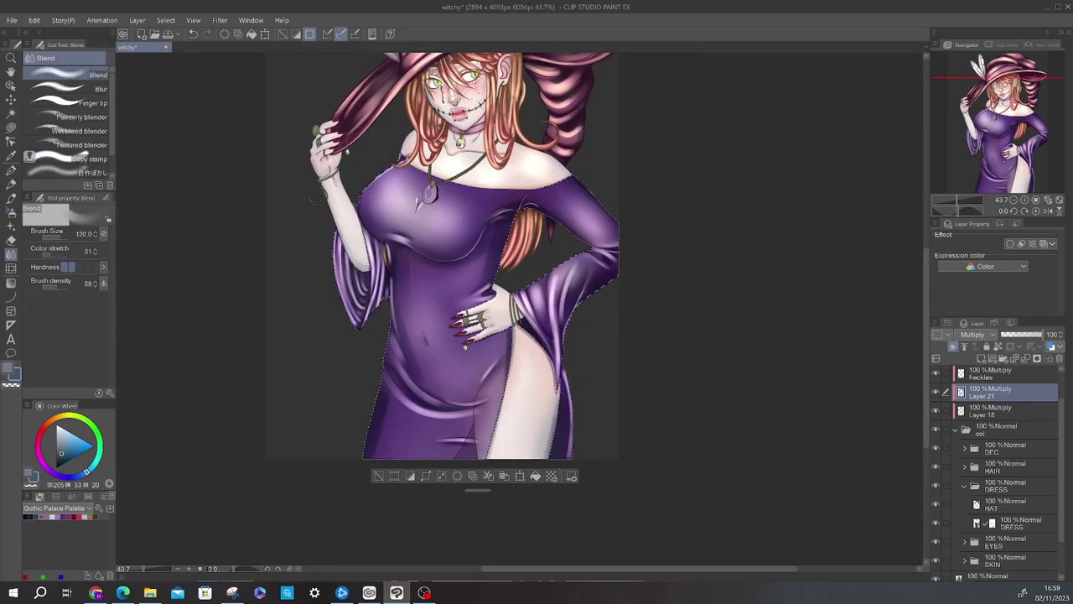
key("b")
key("j")
left_click_drag(466, 285, 559, 143)
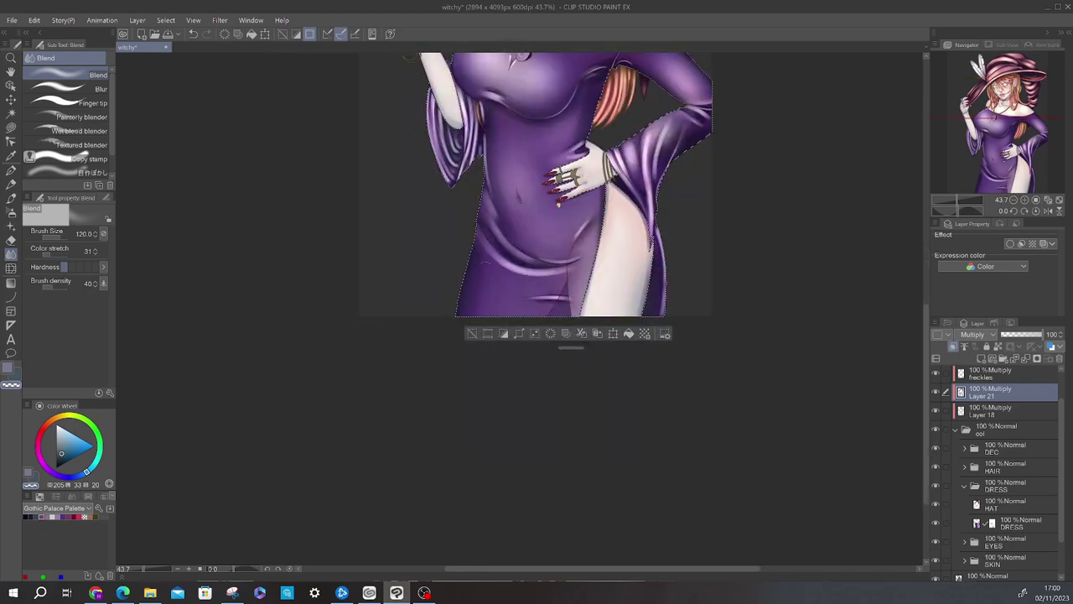
Lasso fill purple-grey shadows along the selected fingernails of both hands on Multiply Layer 21
scroll(493, 115, "down", 1)
scroll(750, 178, "down", 2)
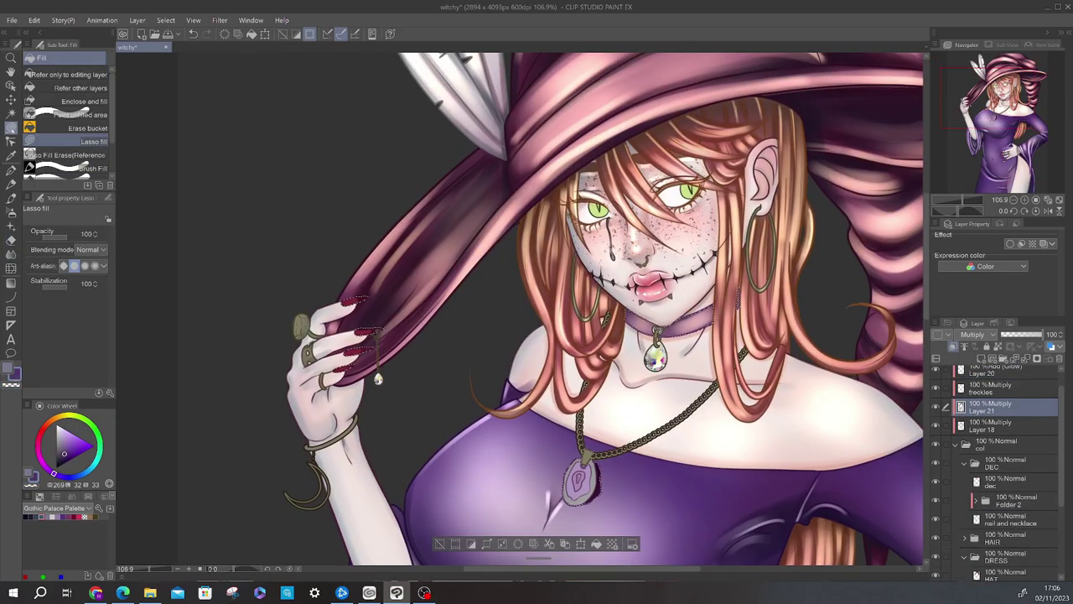
scroll(1019, 424, "up", 1)
left_click_drag(435, 553, 435, 362)
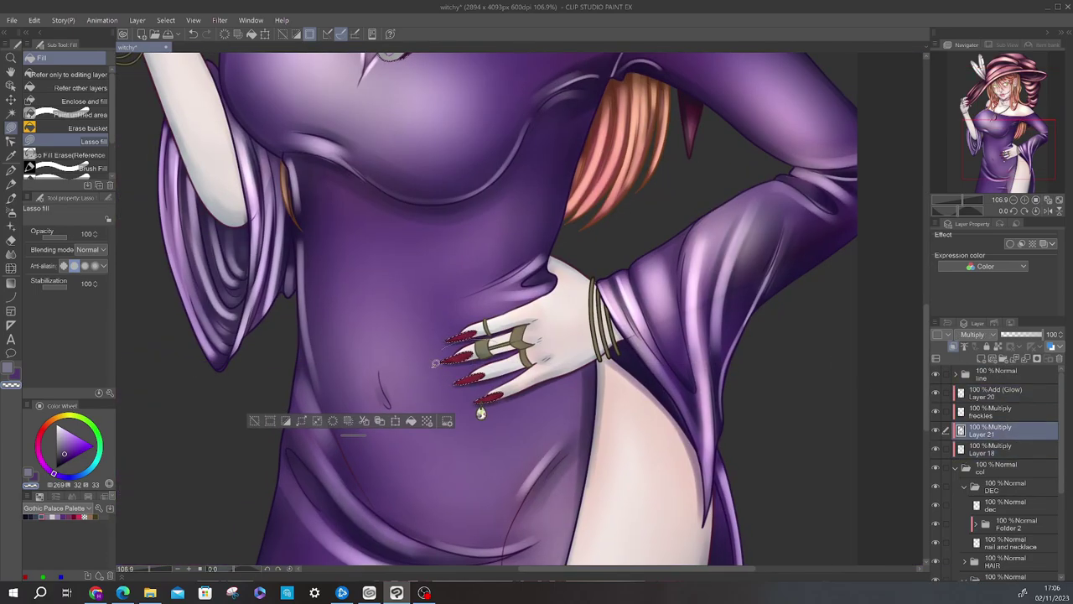
Airbrush soft pink highlights on the fingernails on Add (Glow) Layer 20 at size 11.3, and blend them at size 27.8
key("alt+bracketleft")
key("b")
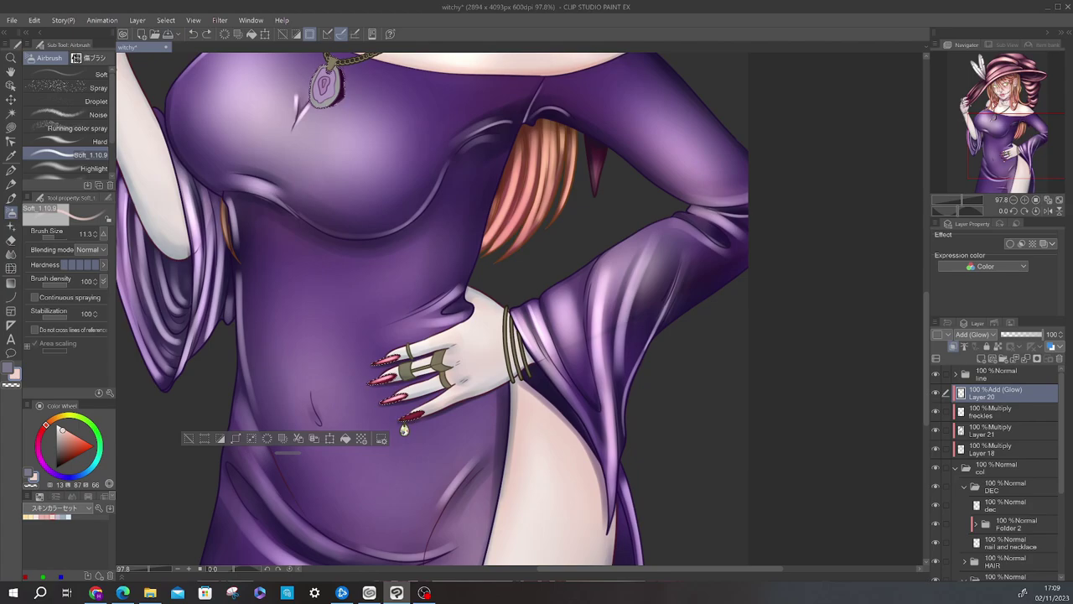
left_click(11, 254)
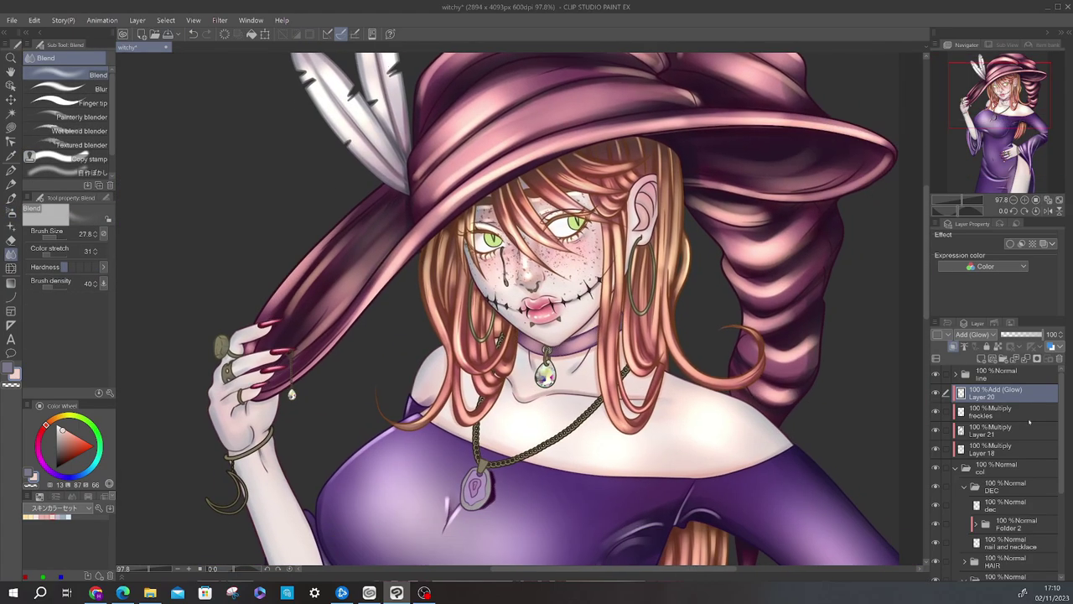
scroll(1057, 480, "down", 3)
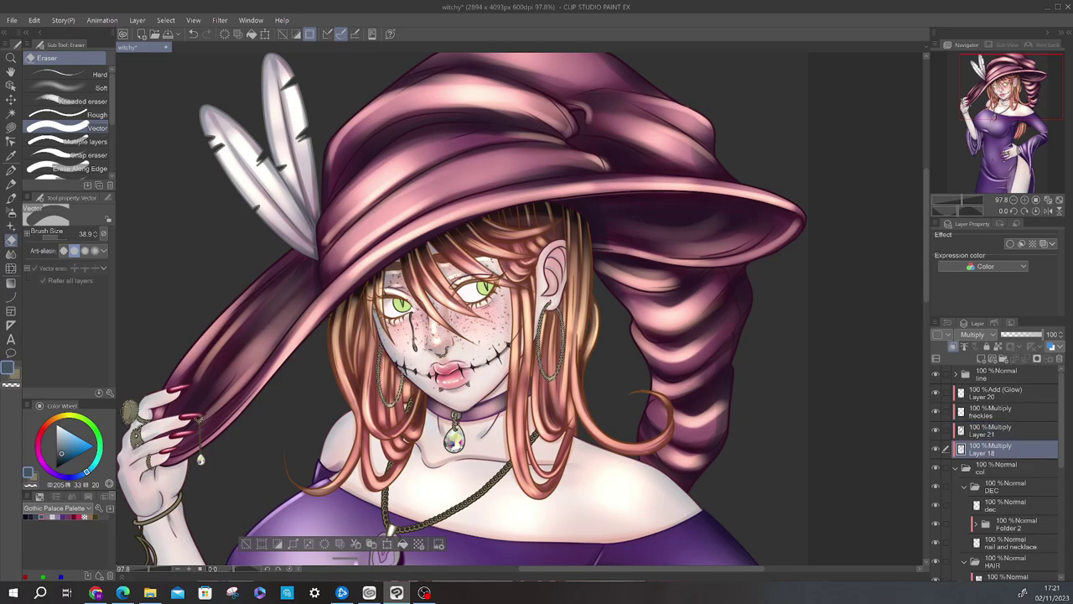
Shade the selected jewellery, including the raised hand's rings, in olive tones on Multiply Layer 18 with a small airbrush and the Easy Pen
key("alt+]")
key("b")
key("e")
key("alt+[")
key("alt+[")
key("alt+[")
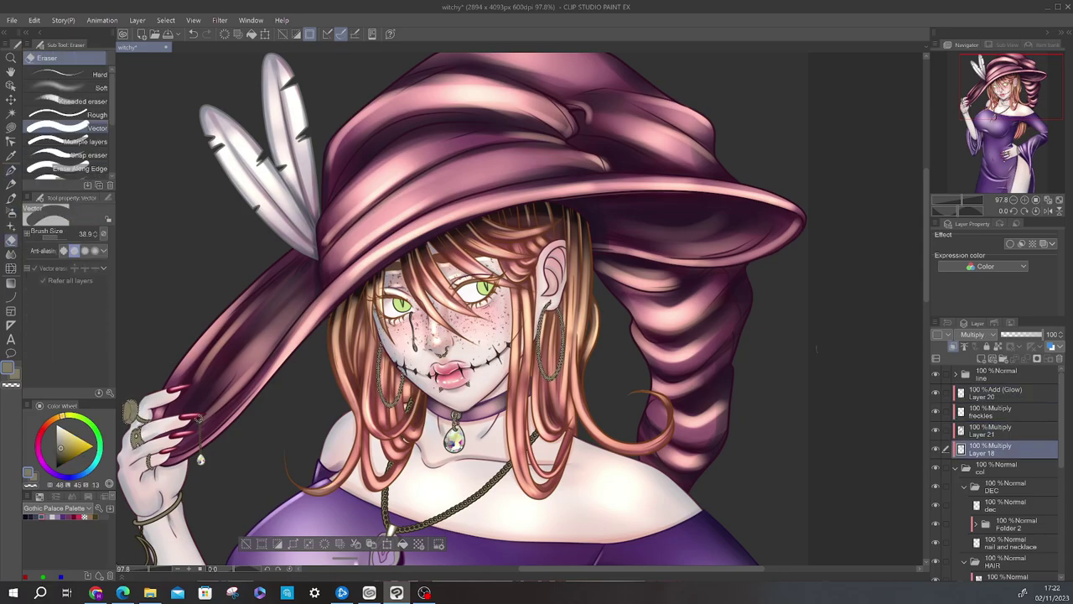
scroll(537, 321, "up", 3)
key("b")
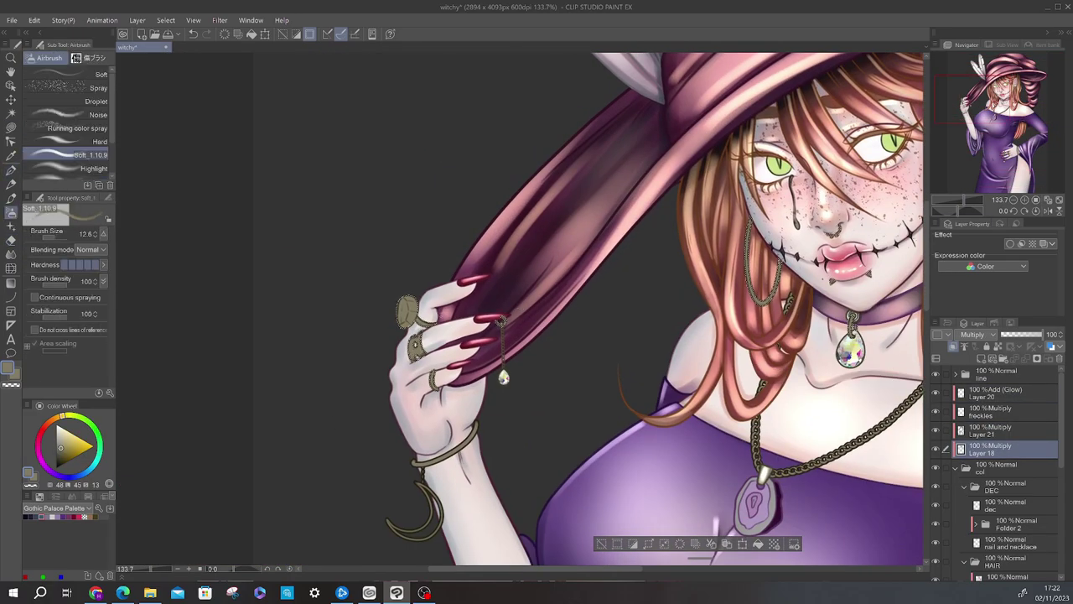
key("h")
key("e")
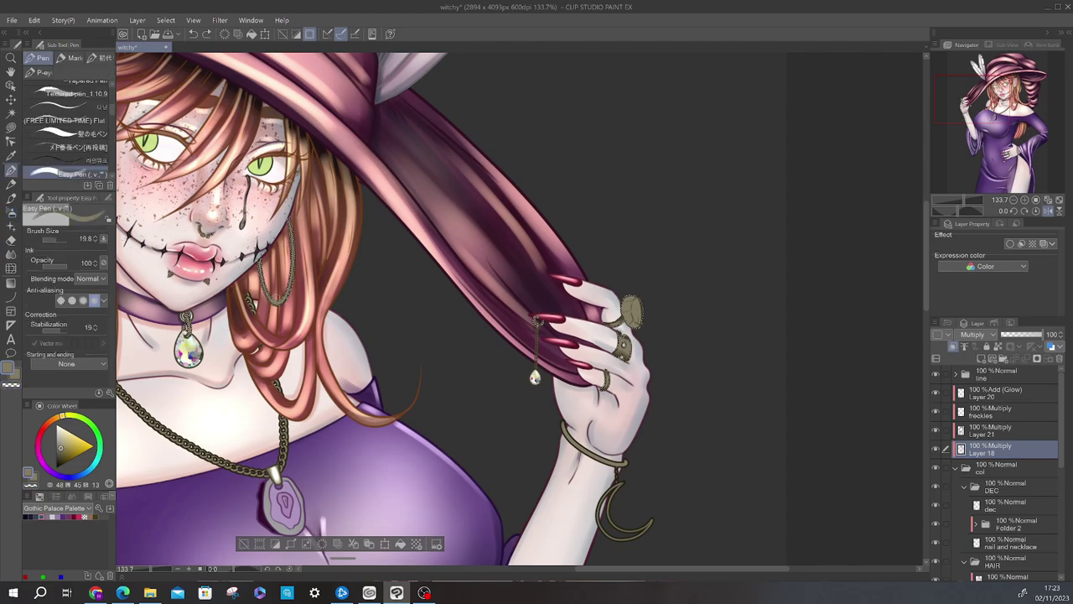
key("b")
left_click_drag(328, 251, 596, 251)
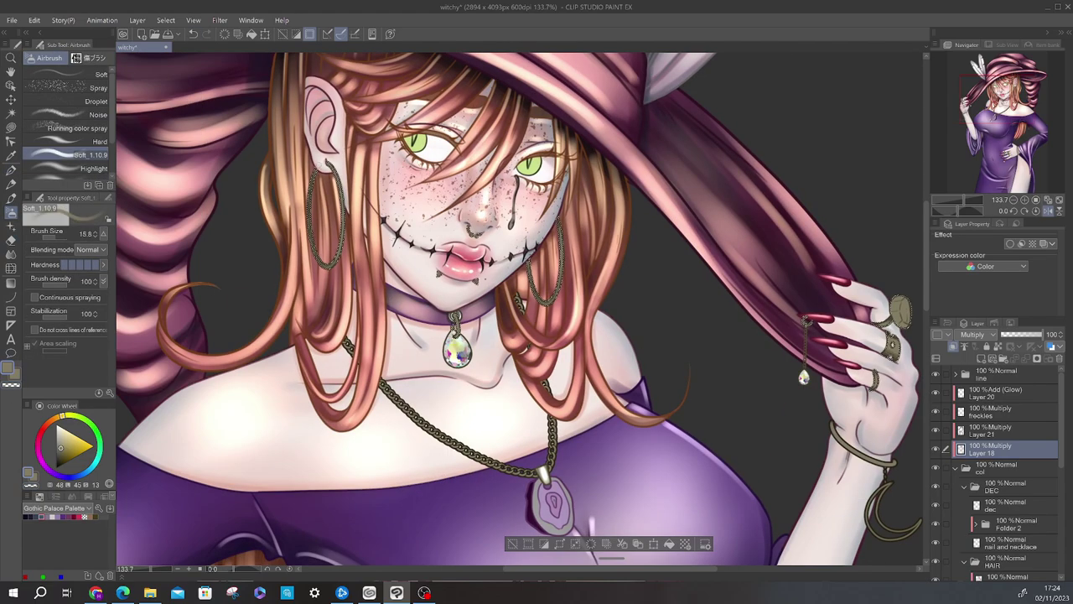
Airbrush pale yellow highlights on the lower hand's rings on Add (Glow) Layer 20 at size 48.8, and soften them with the Blend brush
key("alt+]")
key("alt+]")
key("alt+]")
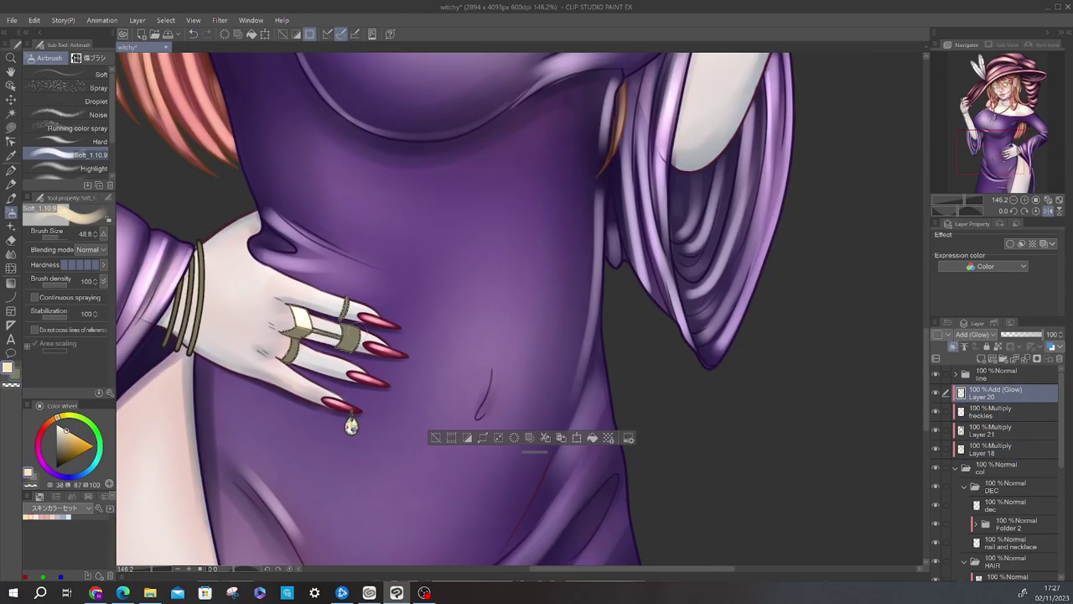
key("j")
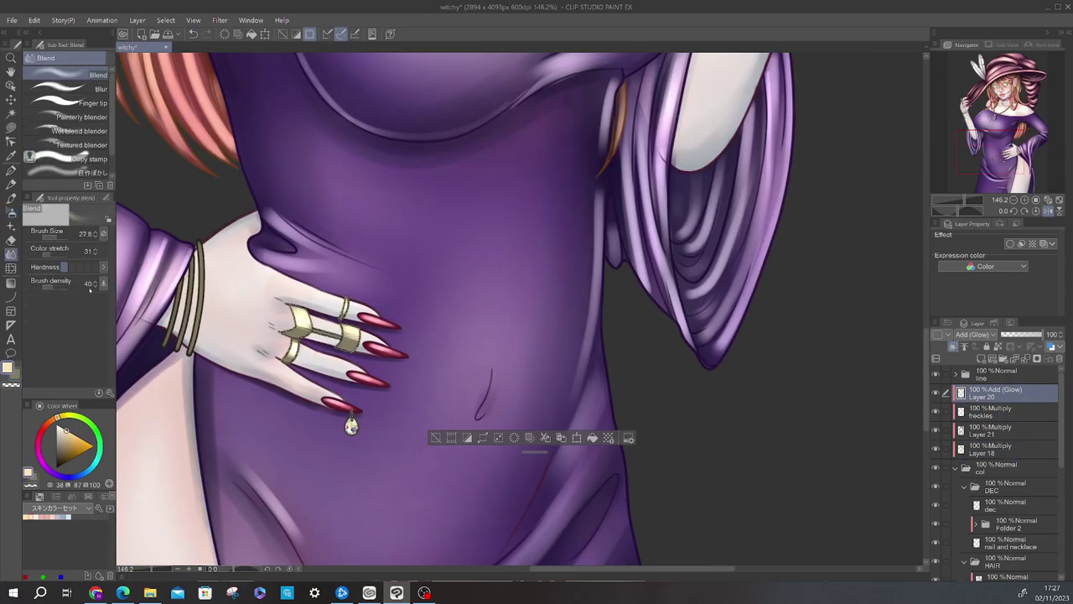
key("b")
Darken the lower hand's rings on Multiply Layer 18, and add pale yellow Easy Pen highlights at size 8.1 on Add (Glow) Layer 20
left_click(345, 331, "ctrl+shift")
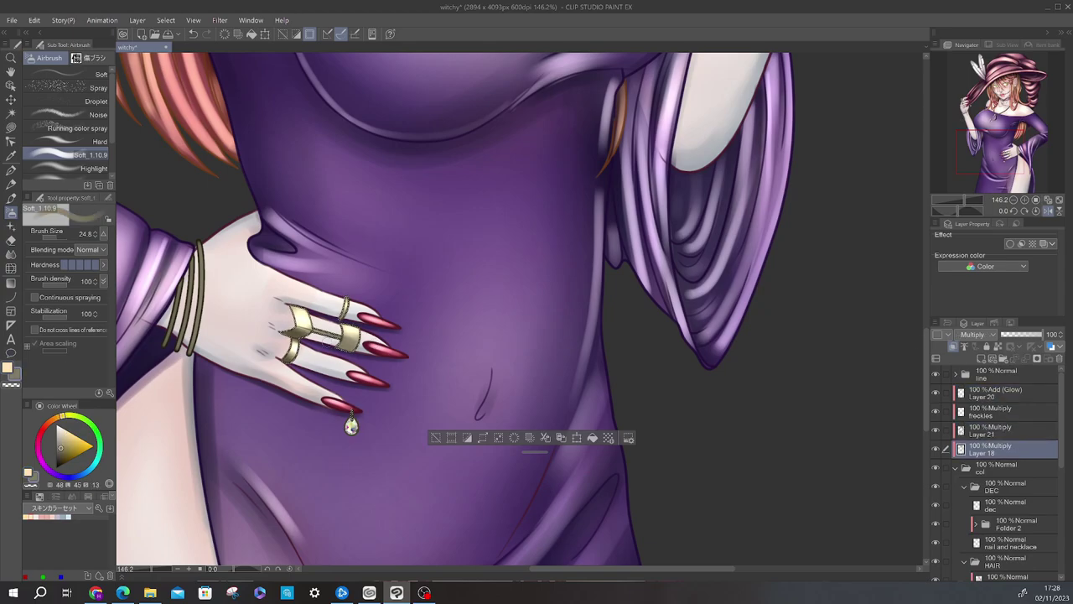
left_click(344, 344, "alt")
key("p")
left_click(339, 335, "ctrl+shift")
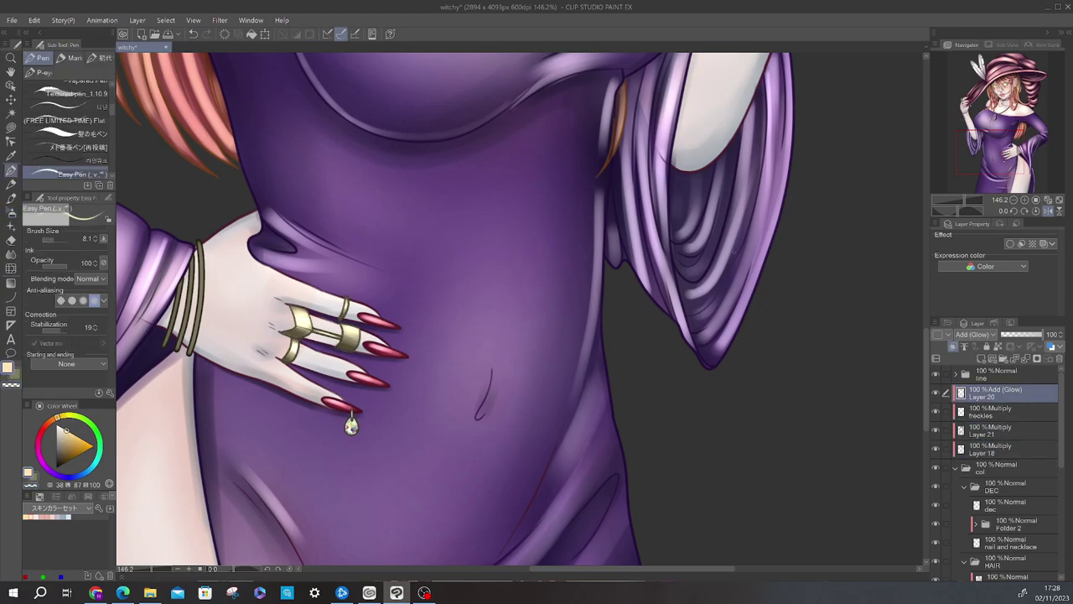
Highlight the hoop earrings and the raised hand's rings in pale yellow on Add (Glow) Layer 20 with the Easy Pen at size 8.1
scroll(325, 478, "down", 6)
scroll(335, 209, "up", 7)
key("j")
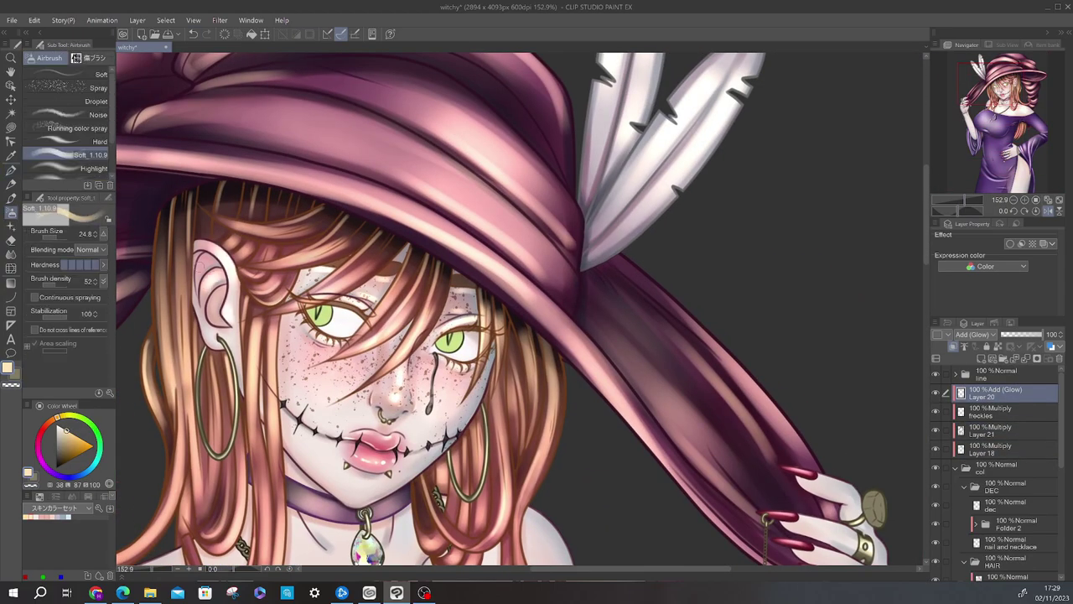
key("p")
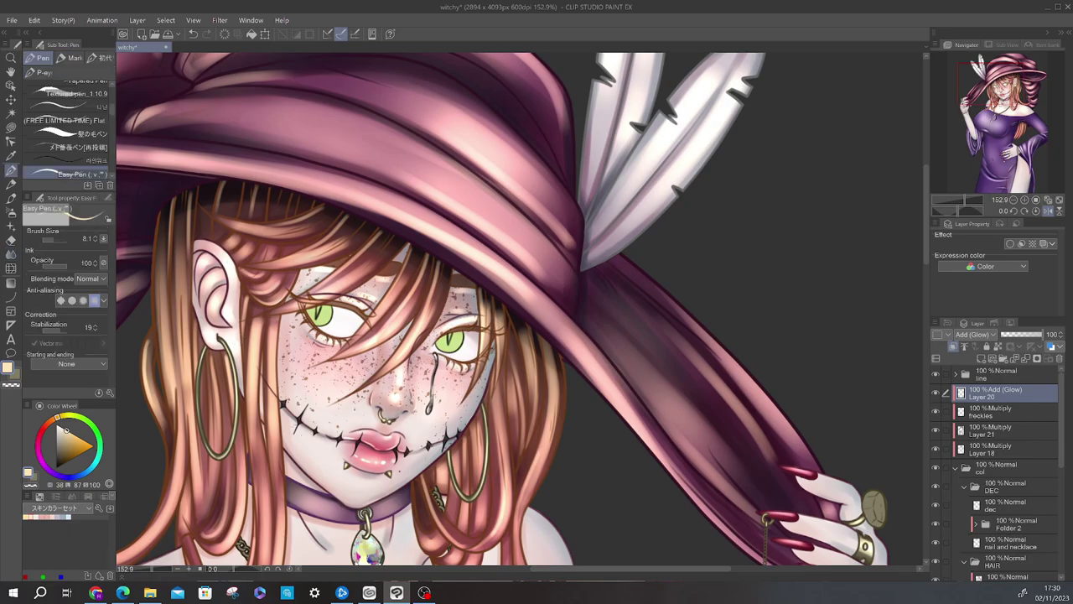
Create a clipped Add (Glow) layer directly above Multiply Layer 6 for the necklace chain highlights
scroll(520, 310, "down", 3)
left_click(1048, 211)
scroll(998, 469, "down", 1)
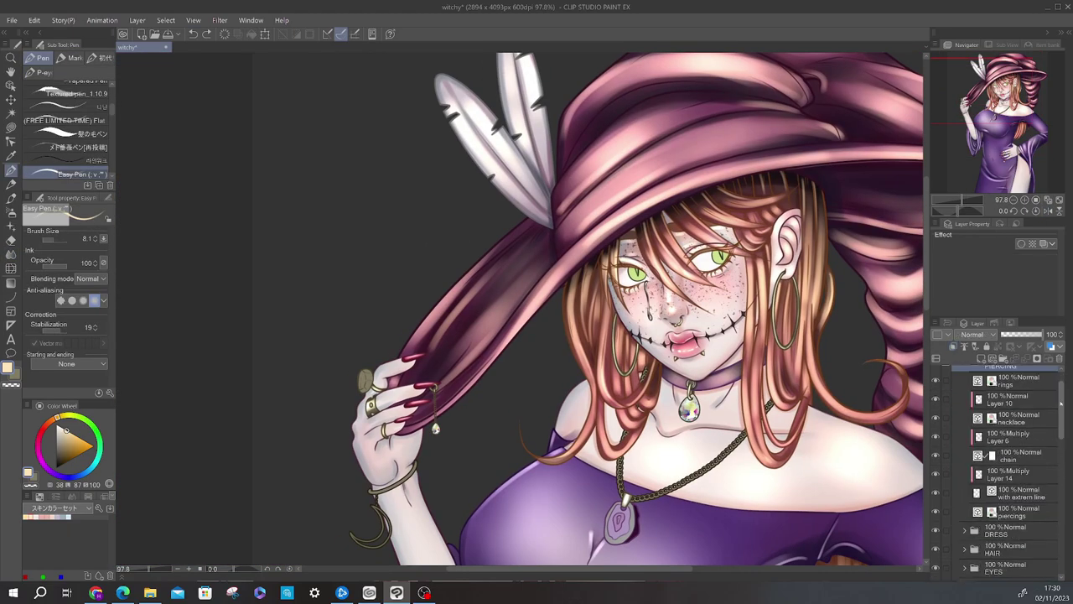
left_click(1006, 395)
key("ctrl+shift+n")
key("b")
left_click_drag(625, 457, 495, 440)
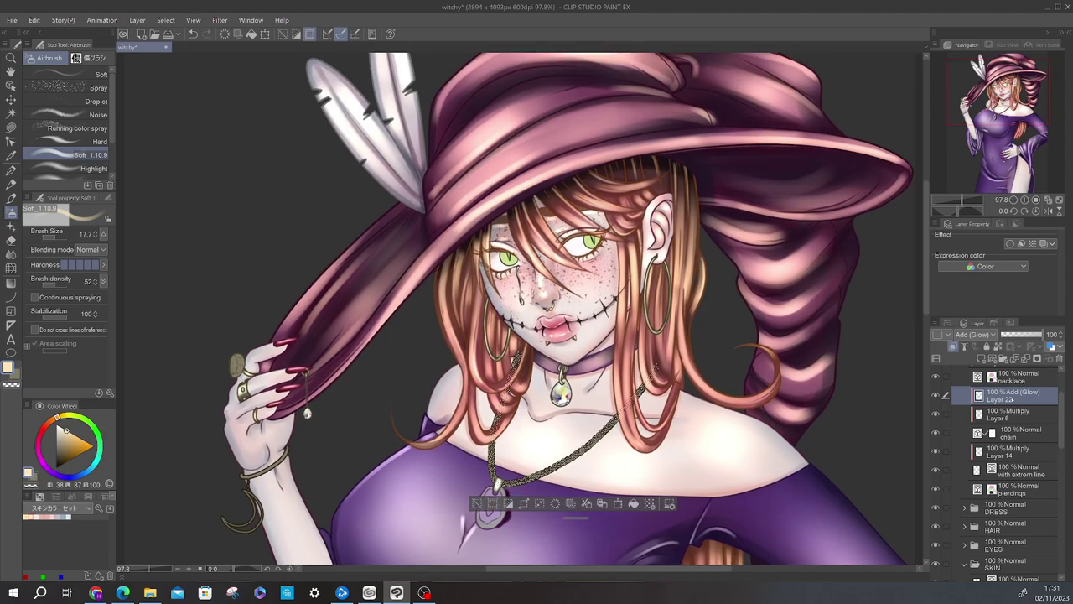
Highlight the necklace chain and pendant fittings on Add (Glow) Layer 22 with a fine soft airbrush and the Easy Pen at size 6.0
left_click(1048, 210)
scroll(537, 369, "up", 4)
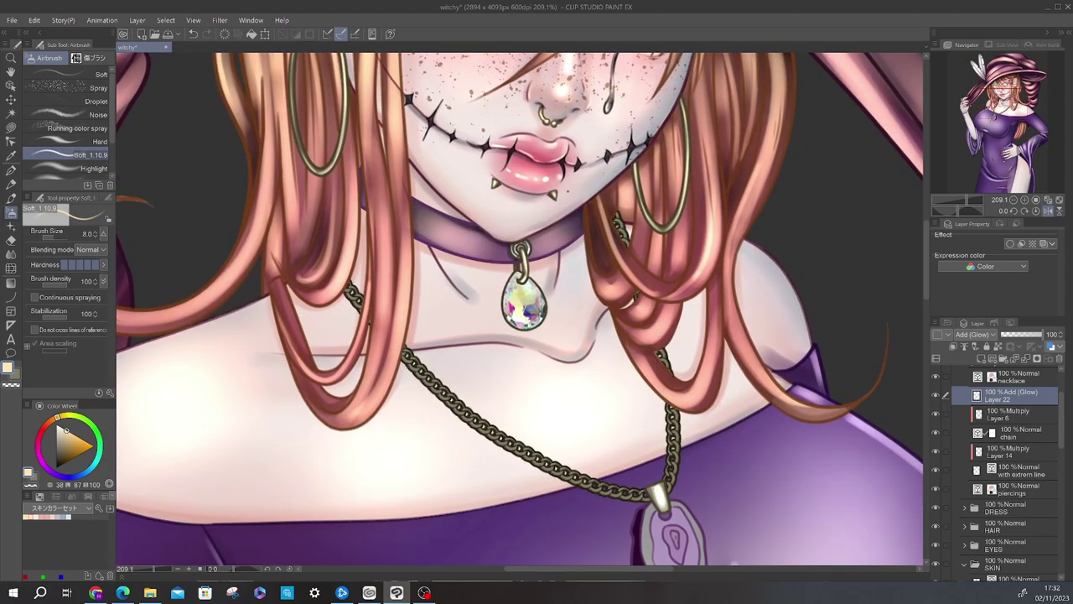
key("p")
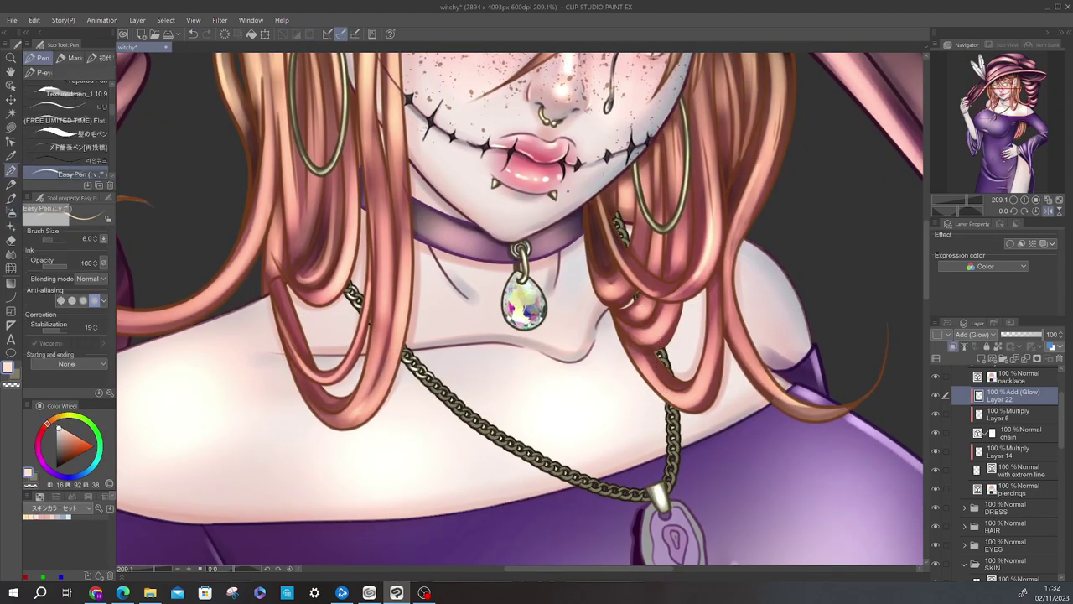
left_click_drag(671, 536, 507, 415)
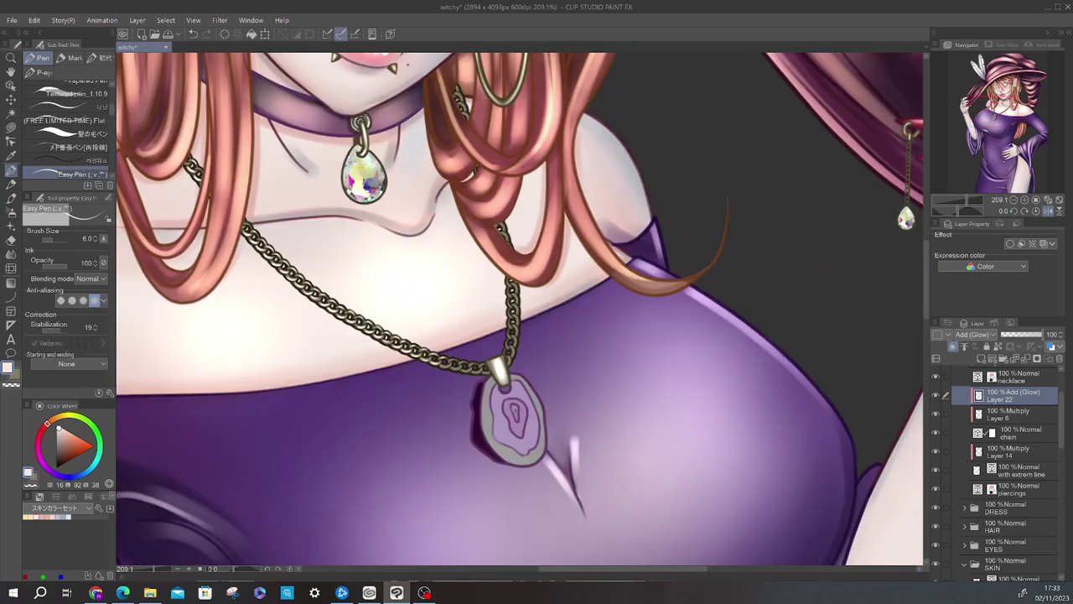
key("h")
key("ctrl+0")
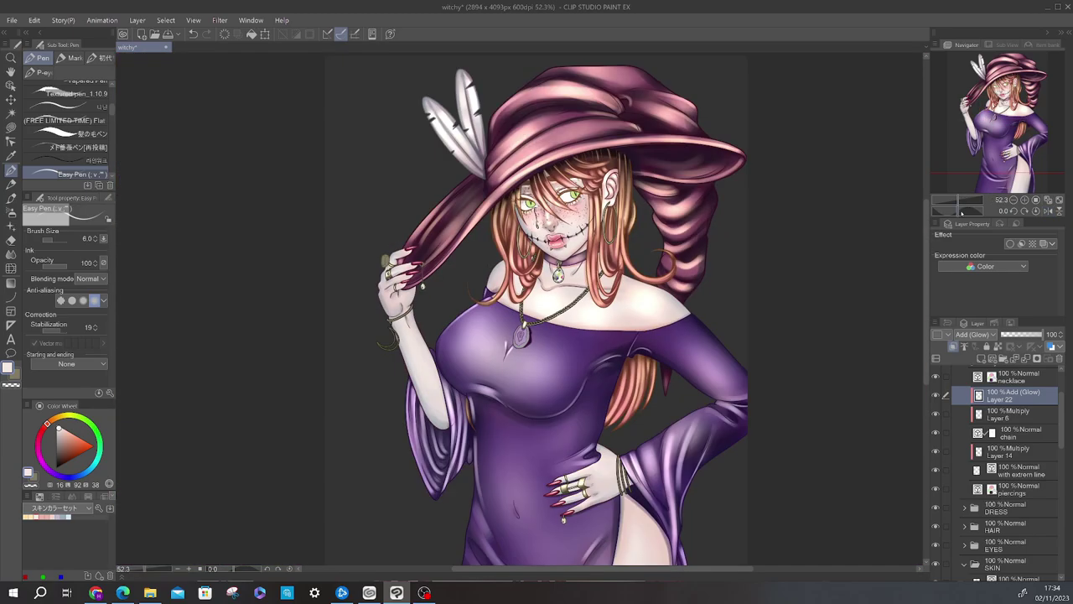
Add a clipped Add (Glow) layer above the piercings layer for the facial jewellery highlights
scroll(520, 277, "up", 5)
scroll(998, 453, "up", 1)
scroll(520, 311, "up", 3)
key("ctrl+shift+n")
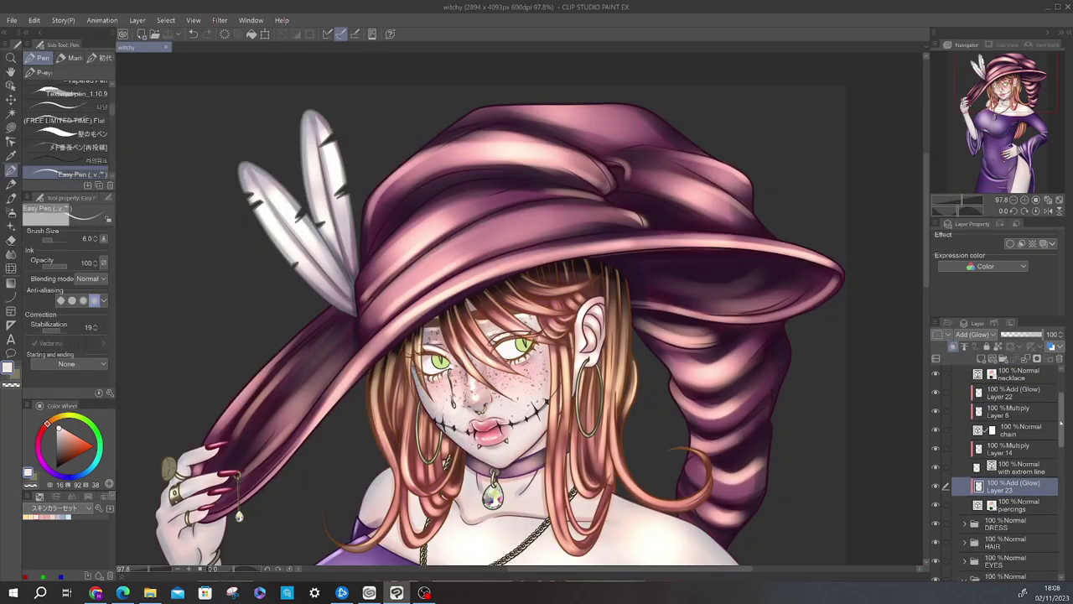
scroll(1006, 469, "up", 1)
scroll(1007, 469, "down", 3)
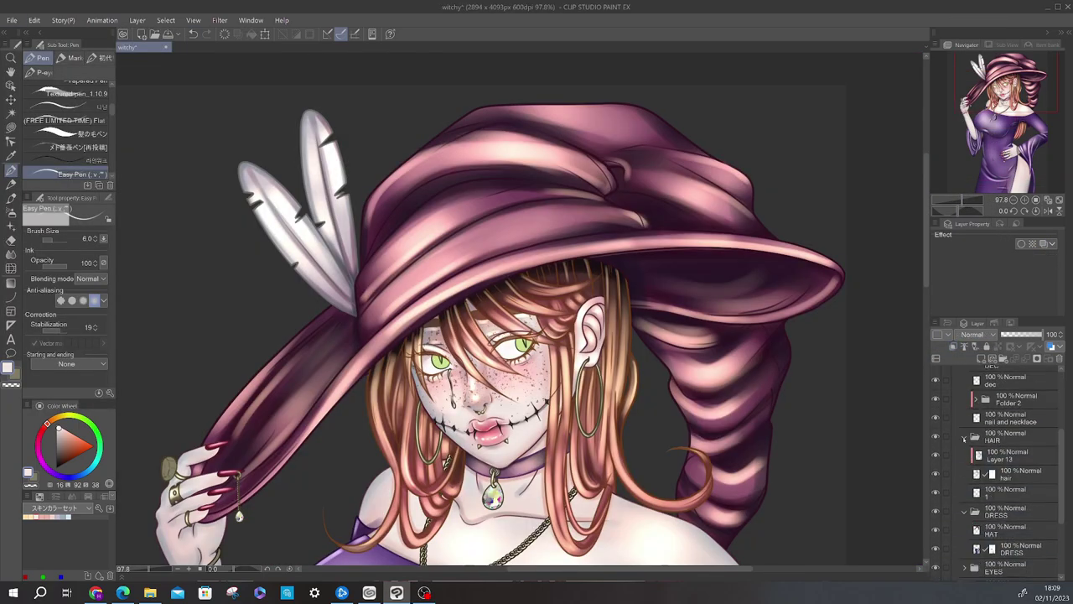
Create a Multiply layer for iris shading above Layer 17 in Folder 3 of the EYES group, and sample the irises' green
left_click(1010, 537)
left_click(524, 346, "alt")
key("g")
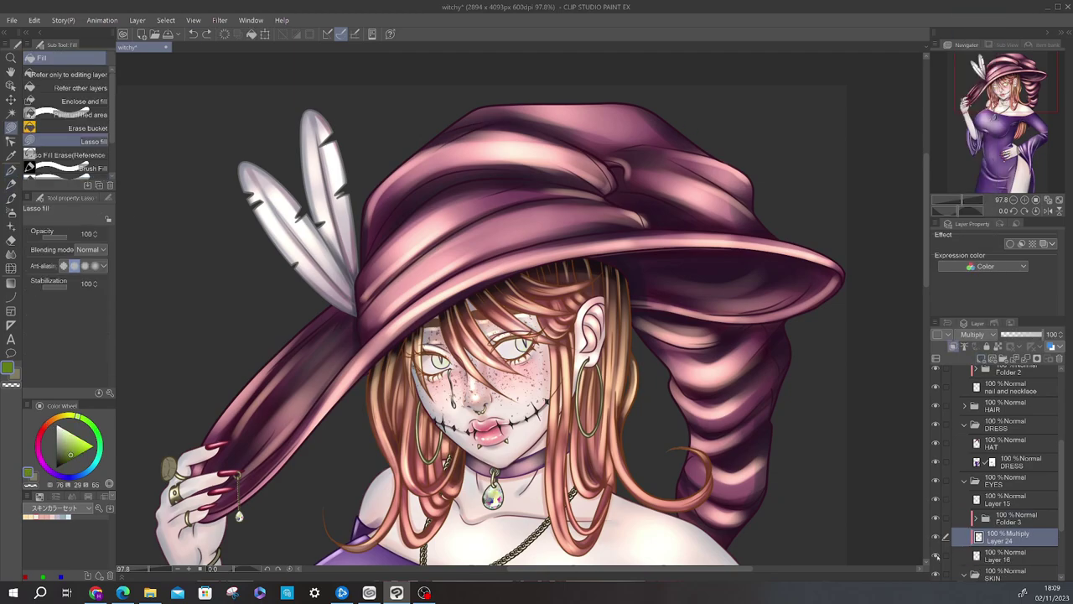
scroll(522, 312, "up", 5)
key("b")
scroll(940, 171, "down", 3)
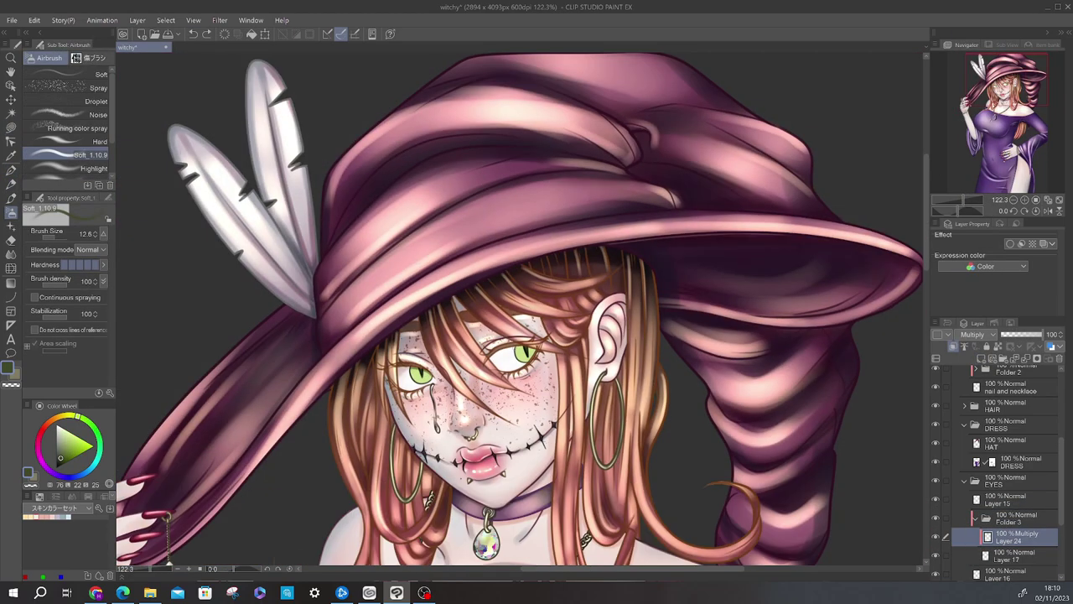
Shade the irises dark green on Multiply Layer 24 with the soft airbrush at size 19.8, and soften the eye shadows on Multiply Layer 26
key("]")
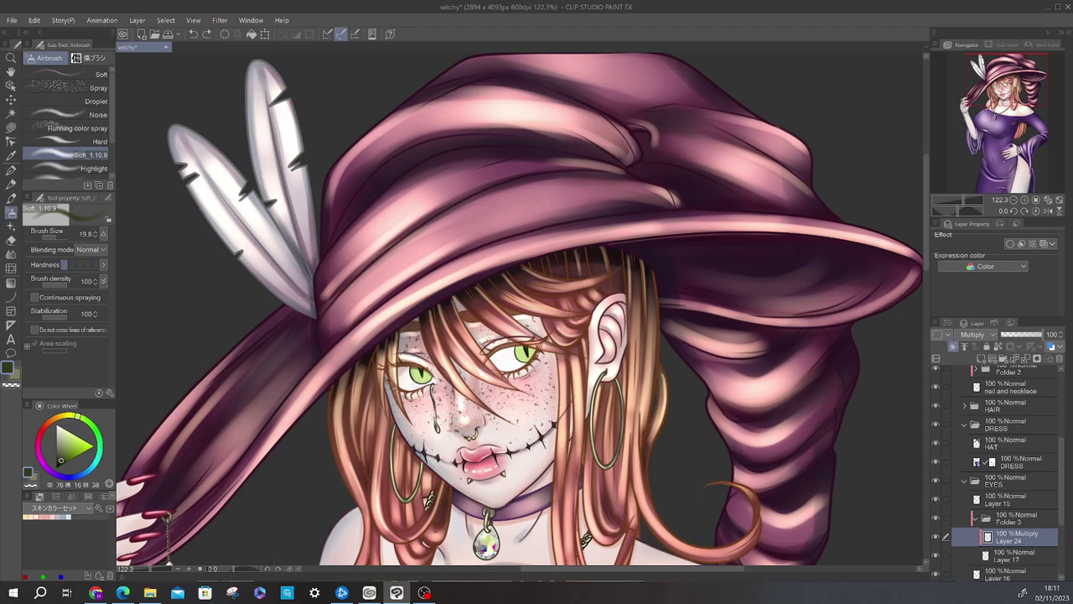
key("bracketleft")
left_click(520, 353, "alt")
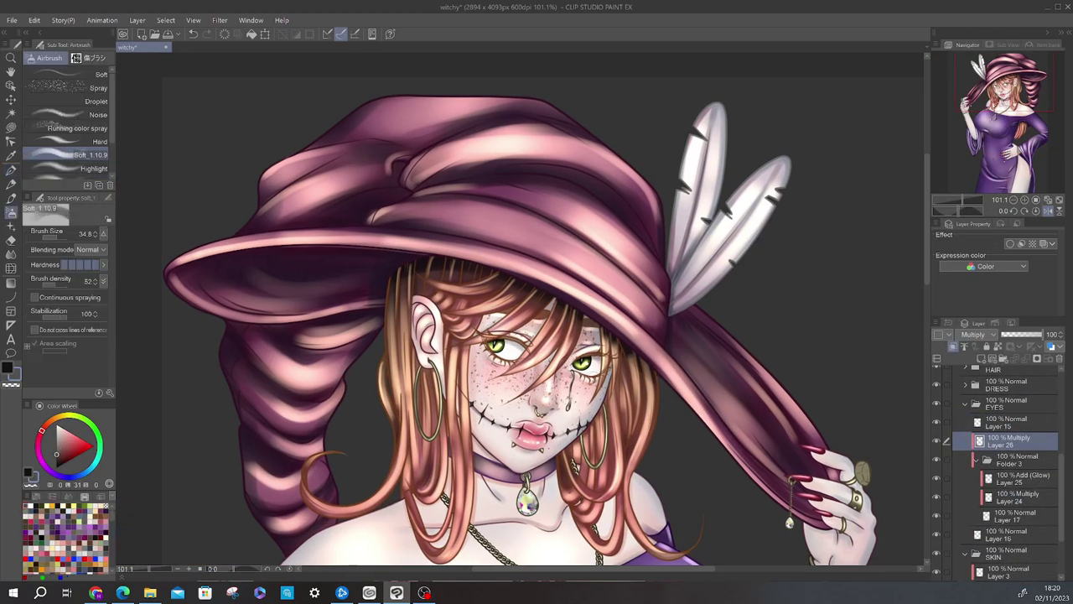
key("j")
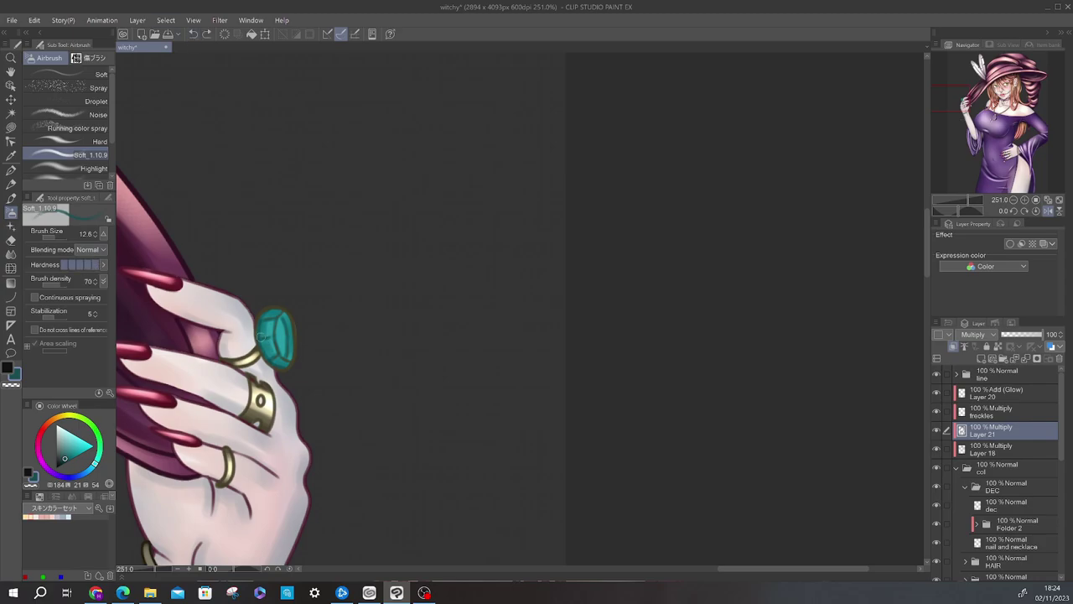
Paint white highlights on the teal ring stone on Add (Glow) Layer 20 with the soft airbrush at size 6.0
left_click(1021, 393)
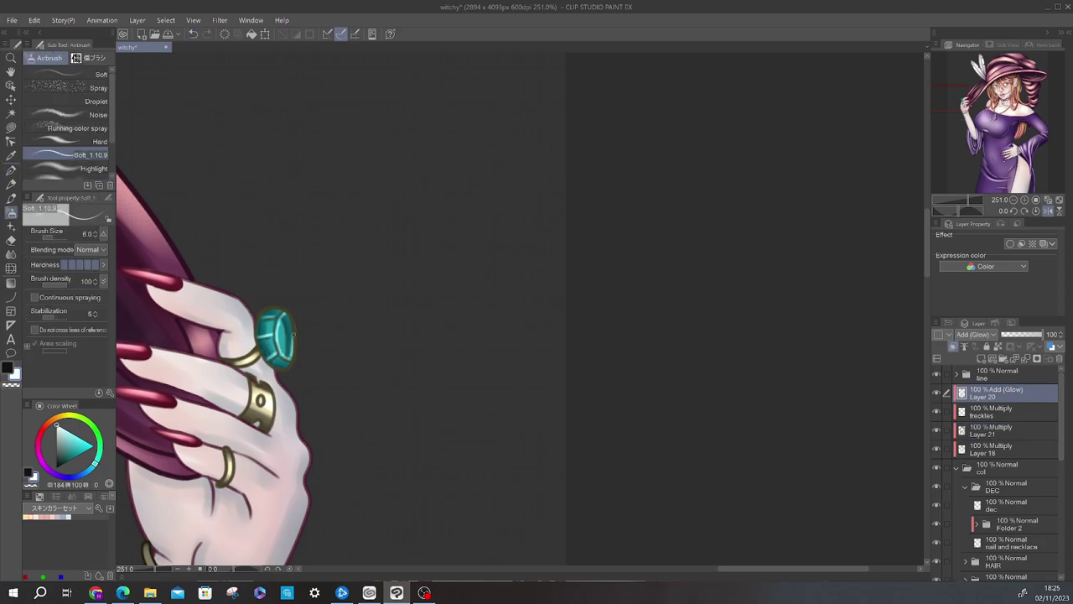
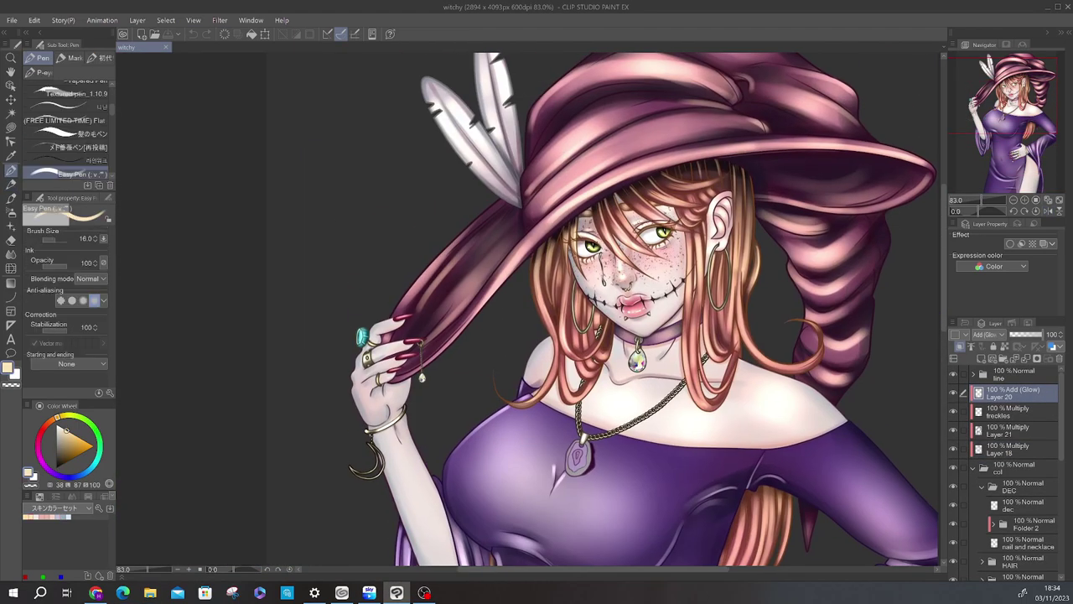
Airbrush pale yellow highlights on the selected skin of the raised hand and forearm on Add (Glow) Layer 20 at sizes 30.0 and 68.4
key("b")
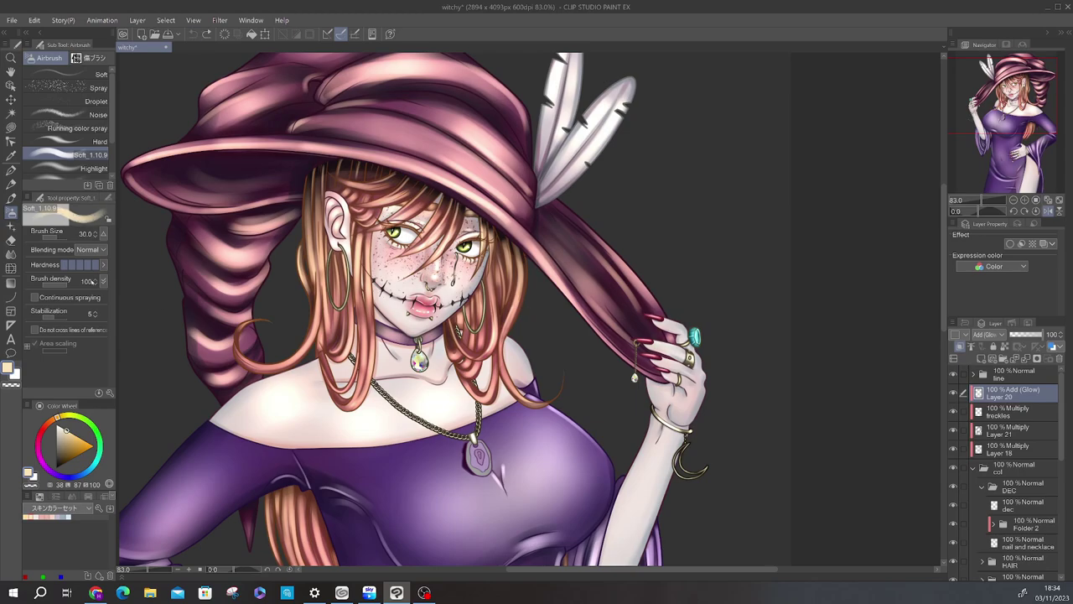
scroll(1023, 470, "down", 5)
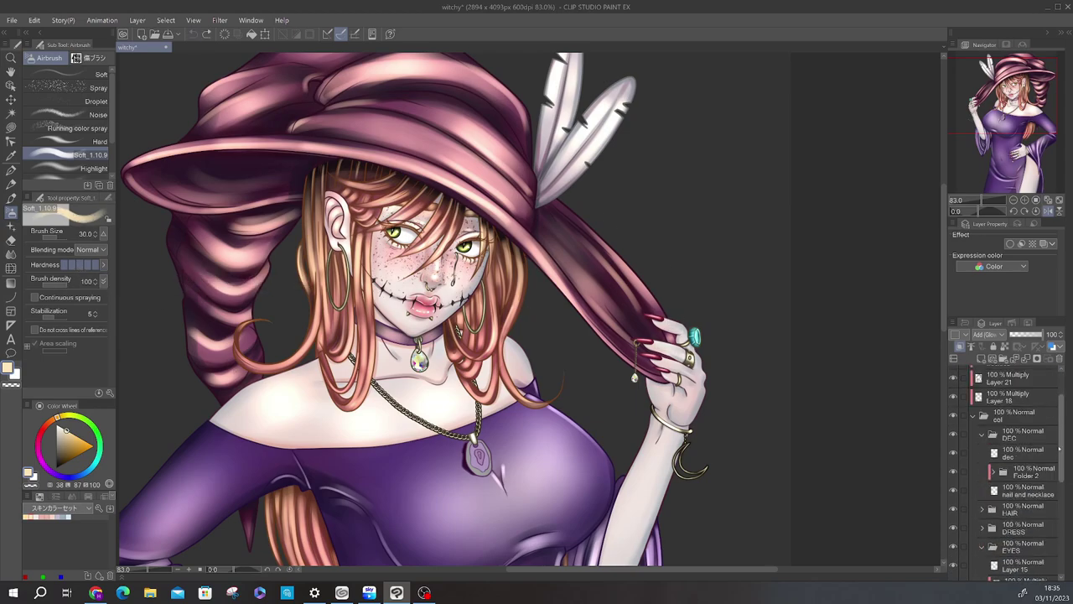
scroll(1023, 470, "up", 3)
left_click(1019, 387)
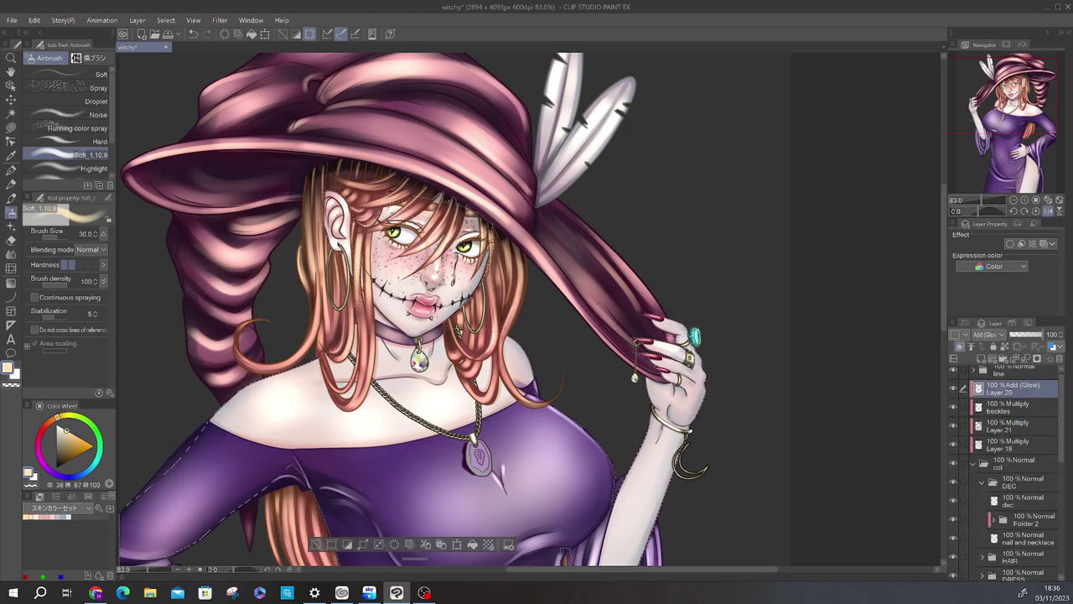
left_click_drag(667, 319, 688, 386)
scroll(681, 411, "down", 5)
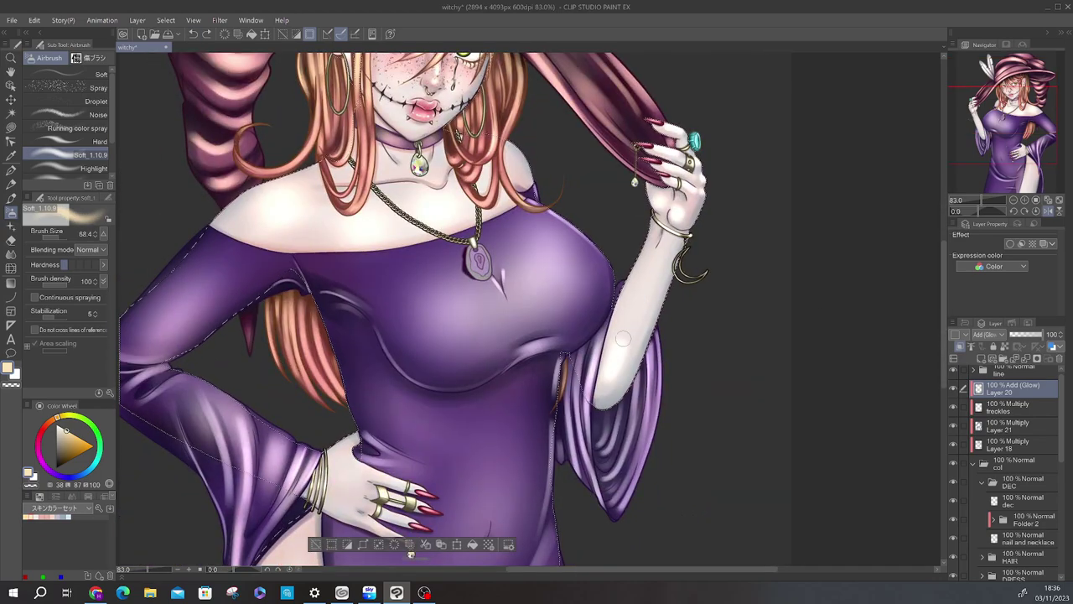
Soften the raised arm's highlights with the Blend brush at size 48.8, and compare the result by undoing and redoing strokes
key("j")
scroll(618, 374, "up", 4)
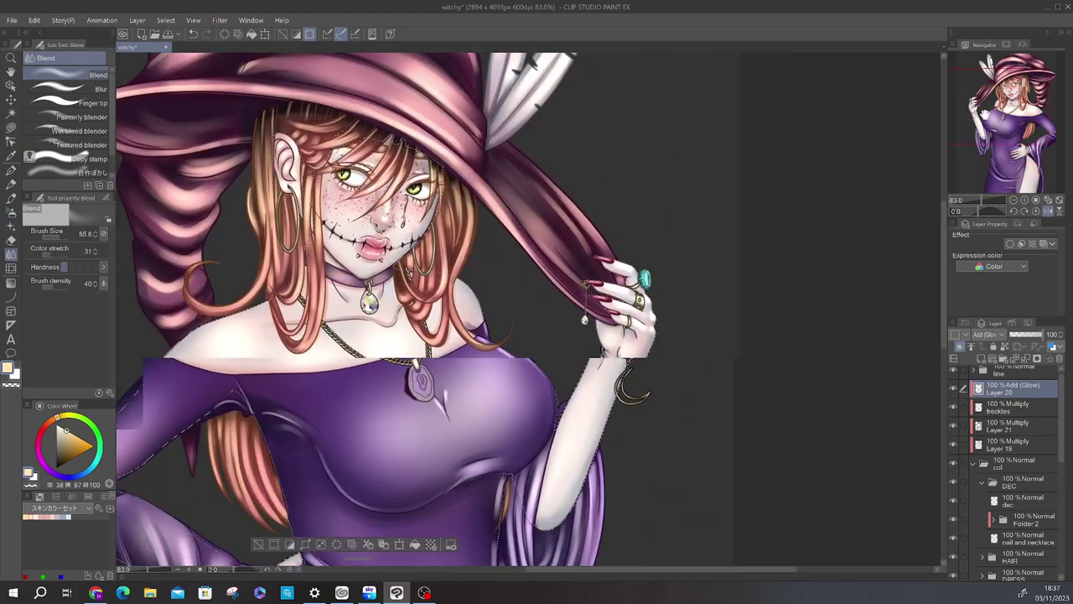
left_click_drag(465, 580, 432, 291)
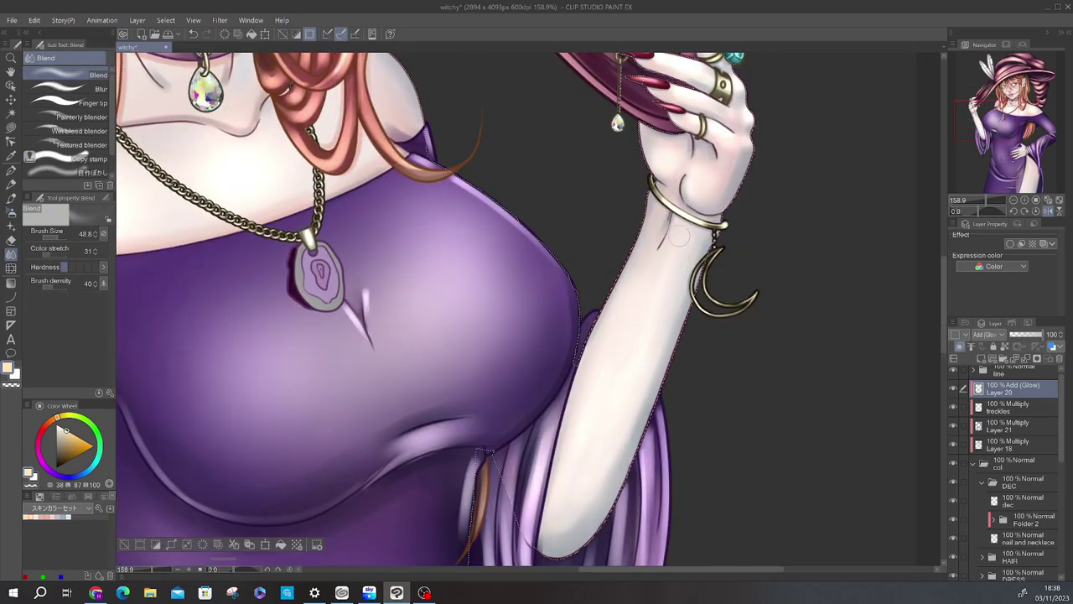
scroll(433, 291, "down", 4)
key("ctrl+z")
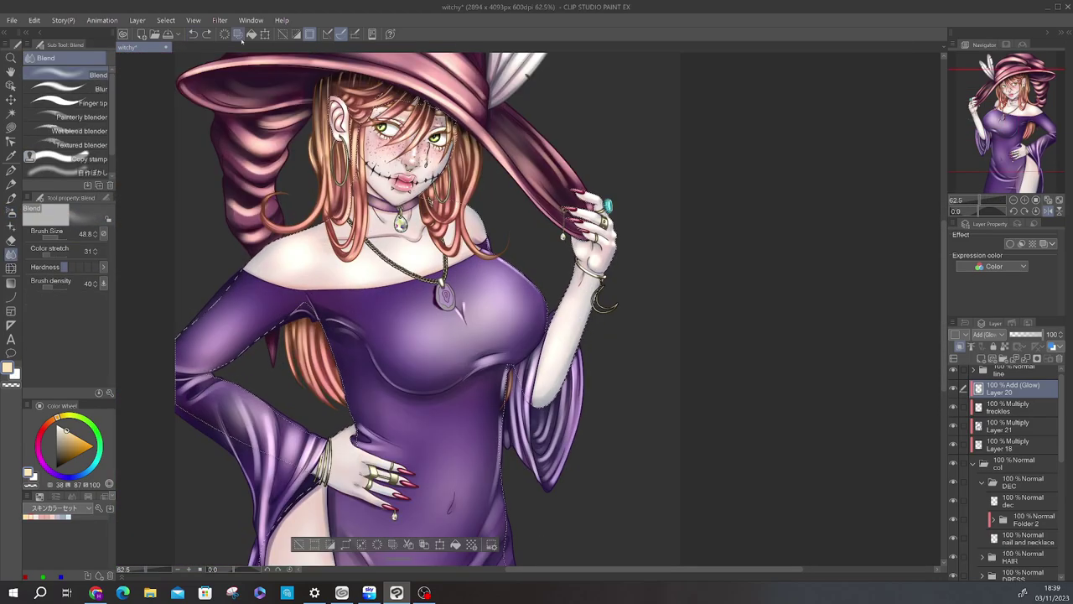
key("ctrl+z")
key("ctrl+y")
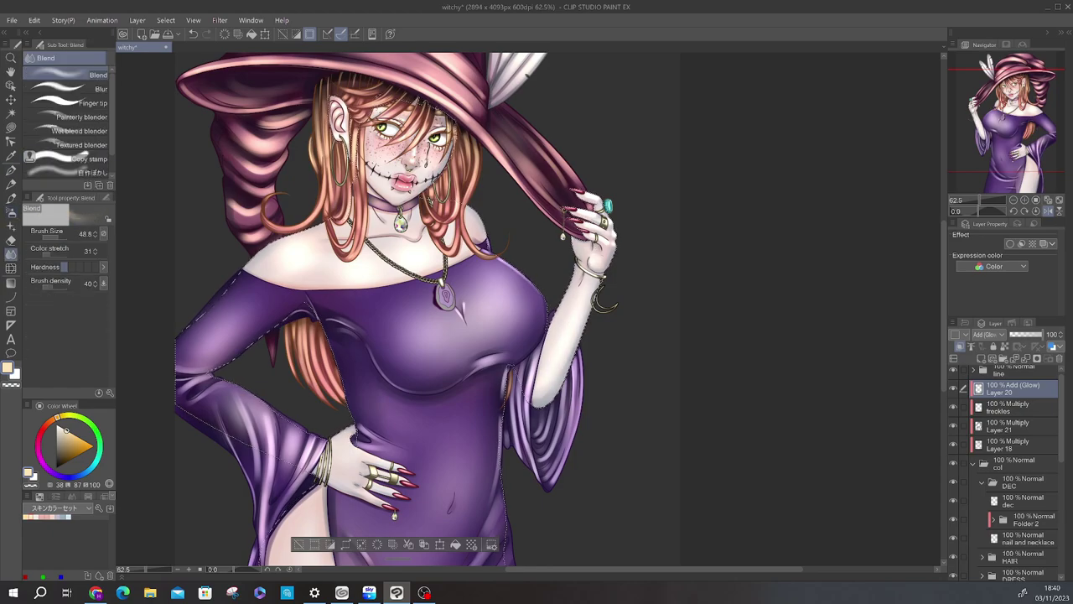
Draw fine pale yellow highlights on the selected skin around the face and shoulders with the Easy Pen at sizes 3.7 and 8.0
scroll(592, 201, "up", 3)
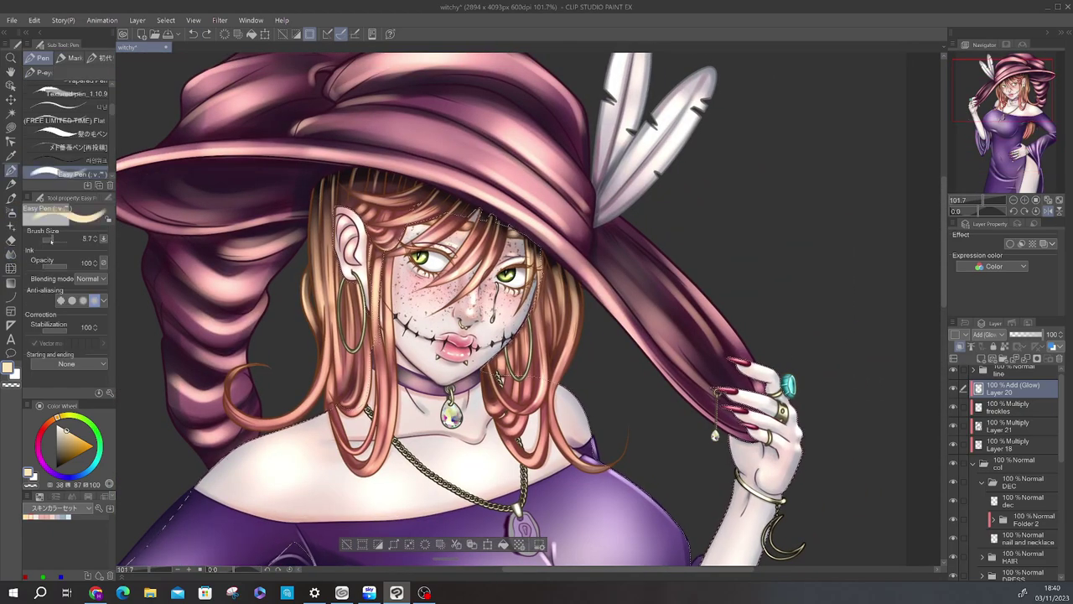
key("p")
left_click(258, 38)
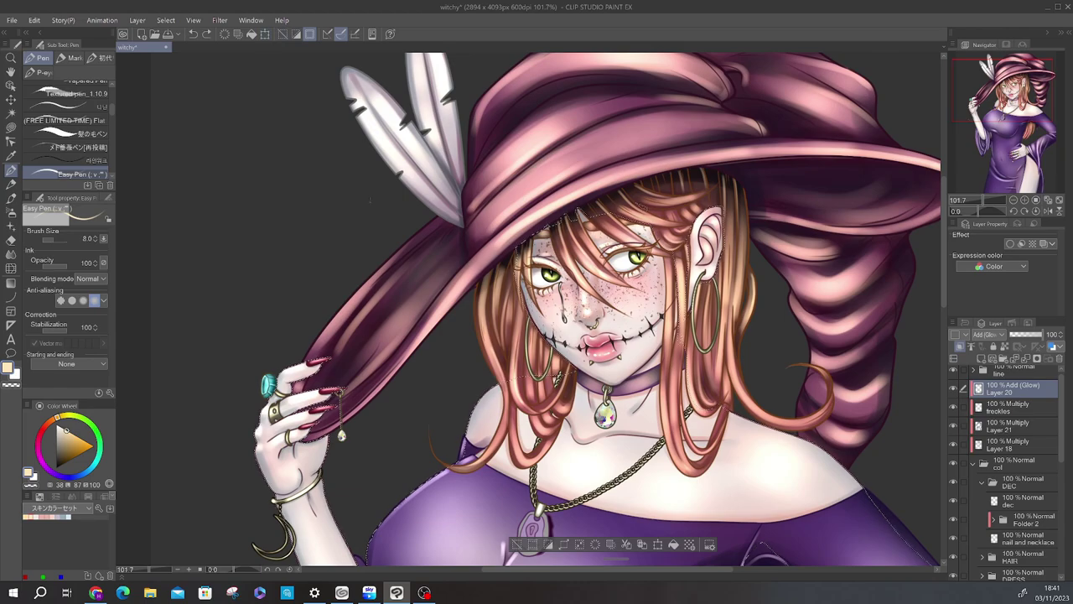
key("ctrl+minus")
key("b")
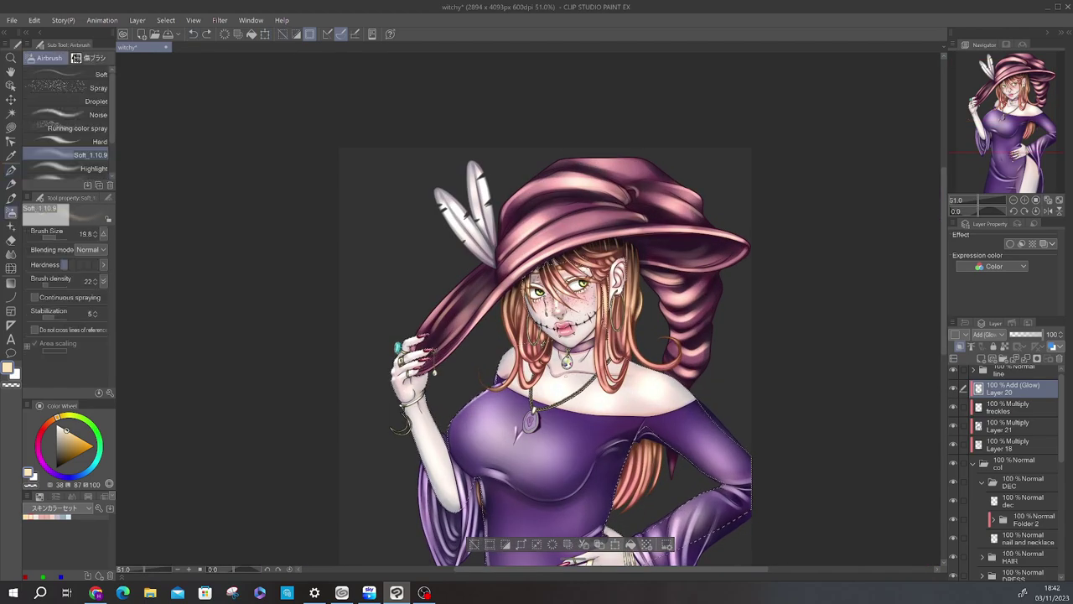
Airbrush pale yellow highlights on the back and fingers of the lower hand on Add (Glow) Layer 20, starting at size 25.0
mouse_move(420, 344)
left_mouse_down()
mouse_move(420, 235)
mouse_move(391, 139)
left_mouse_up()
key("ctrl+h")
key("p")
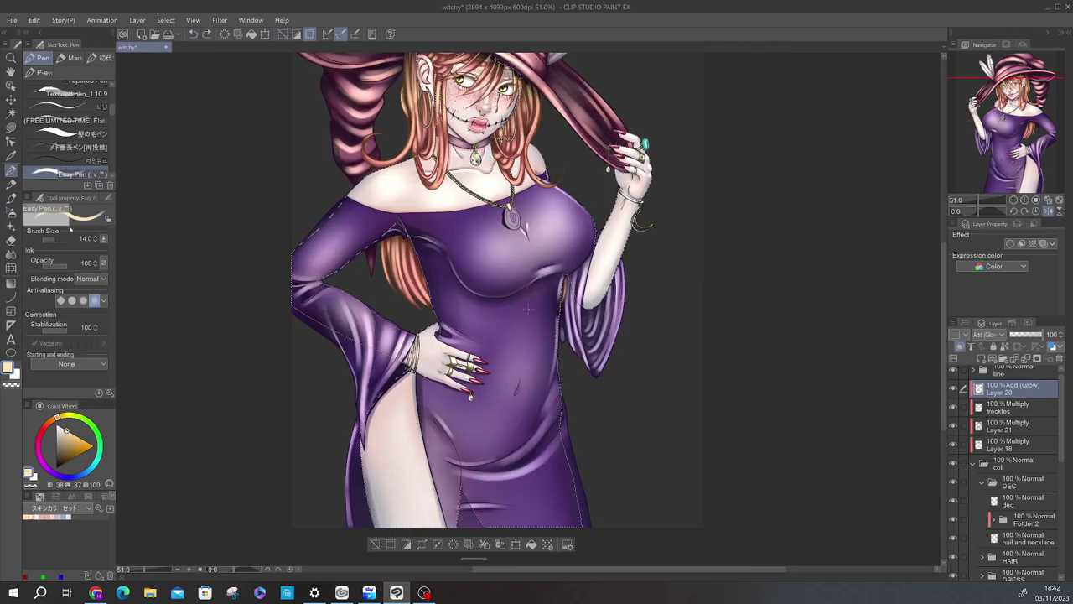
key("b")
scroll(529, 310, "up", 3)
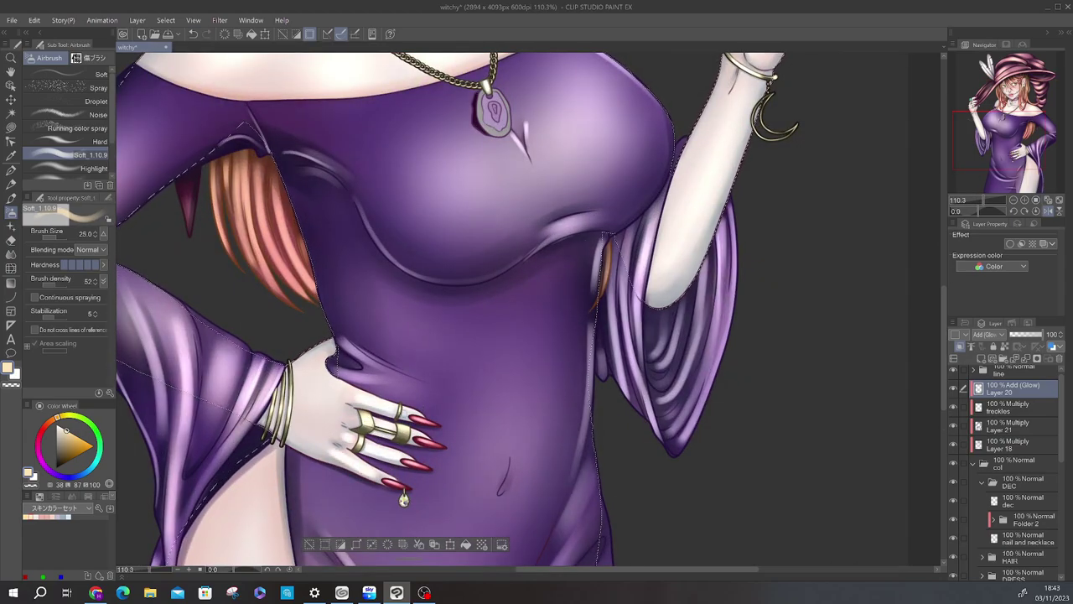
mouse_move(311, 395)
left_mouse_down()
mouse_move(340, 420)
mouse_move(323, 436)
left_mouse_up()
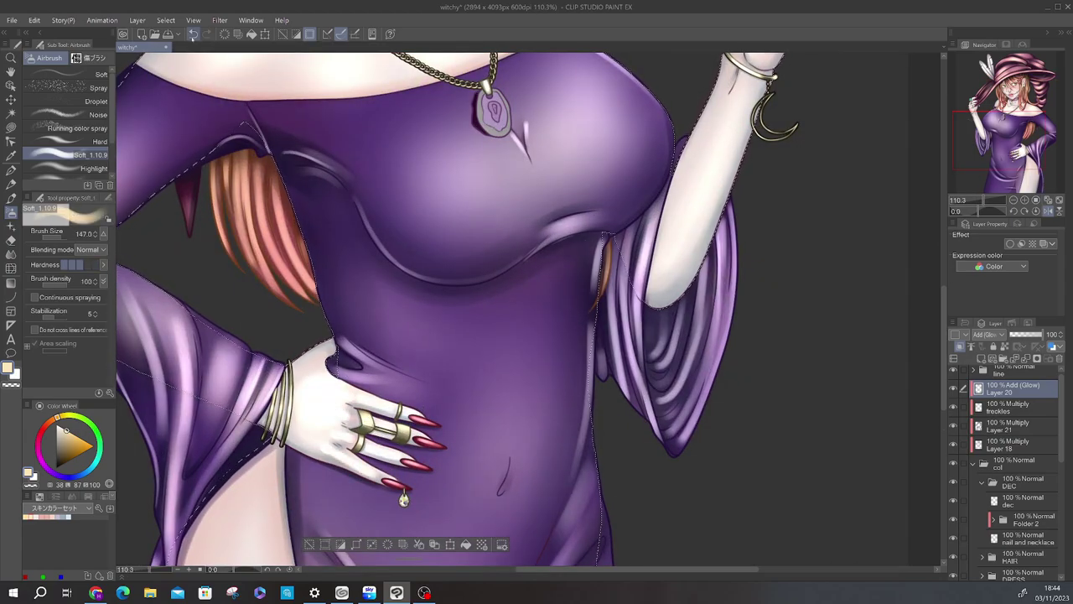
Soften the lower hand's skin highlights with the Blend brush at size 24.8
key("j")
key("b")
key("j")
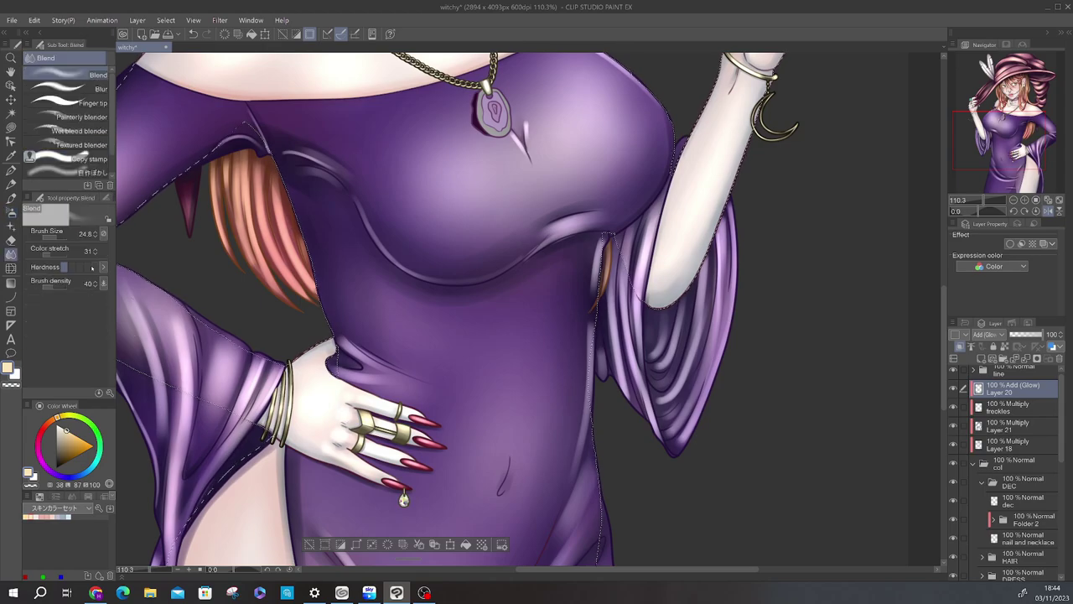
scroll(394, 471, "down", 5)
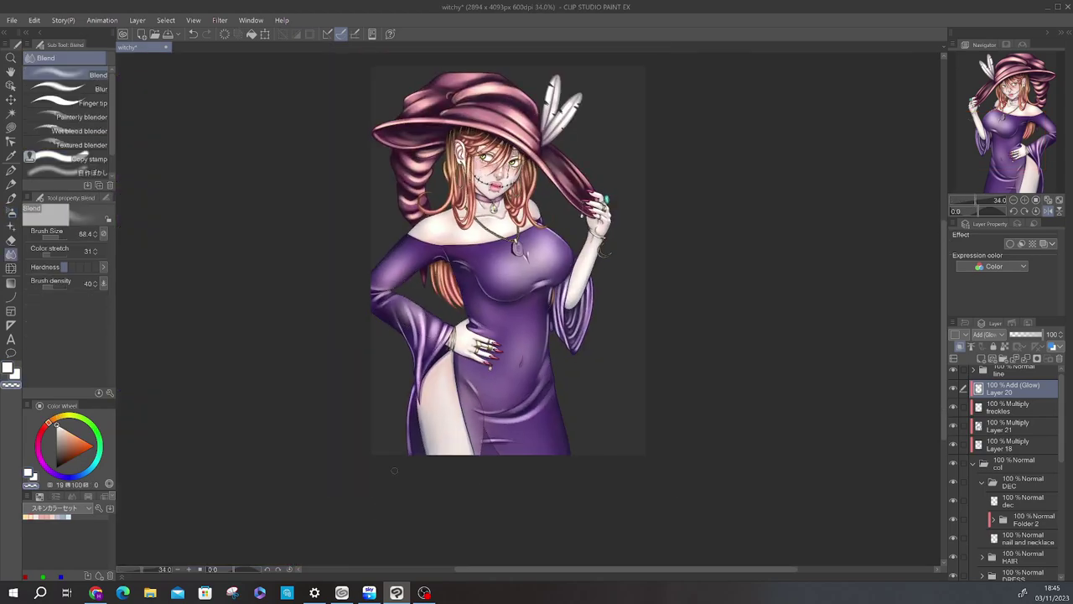
Save the illustration, and try radiating highlight strokes on the selected pendant stone with the Easy Pen at size 14.0 on Add (Glow) Layer 20
key("ctrl+s")
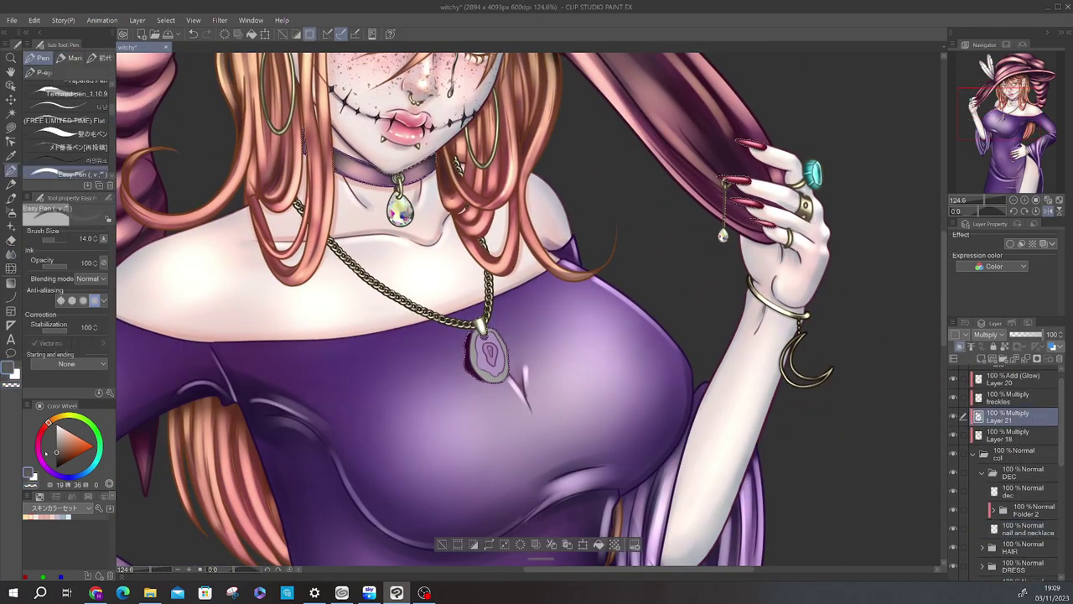
key("b")
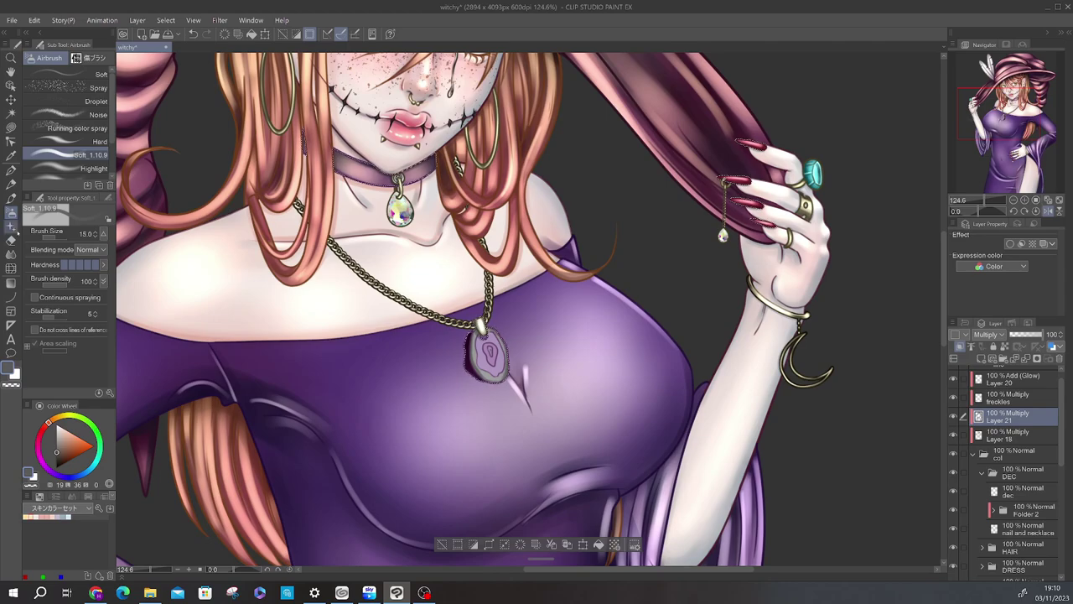
key("p")
left_click(193, 34)
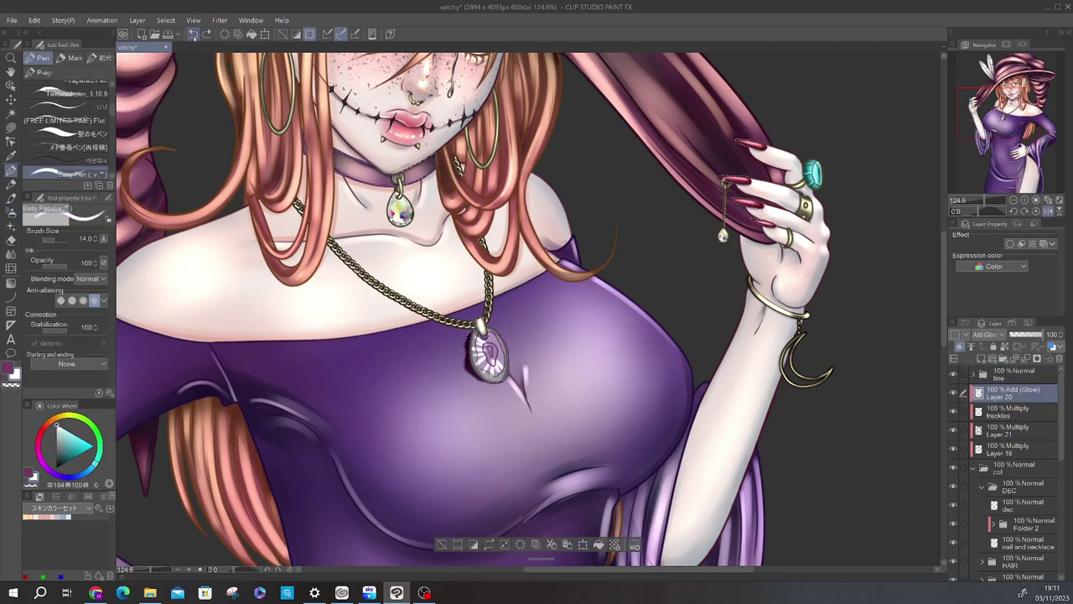
Draw fine radiating highlights on the pendant stone and its grey rim on Add (Glow) Layer 20, with the airbrush at 7.0 and Easy Pen at 6.0
key("b")
scroll(537, 305, "up", 3)
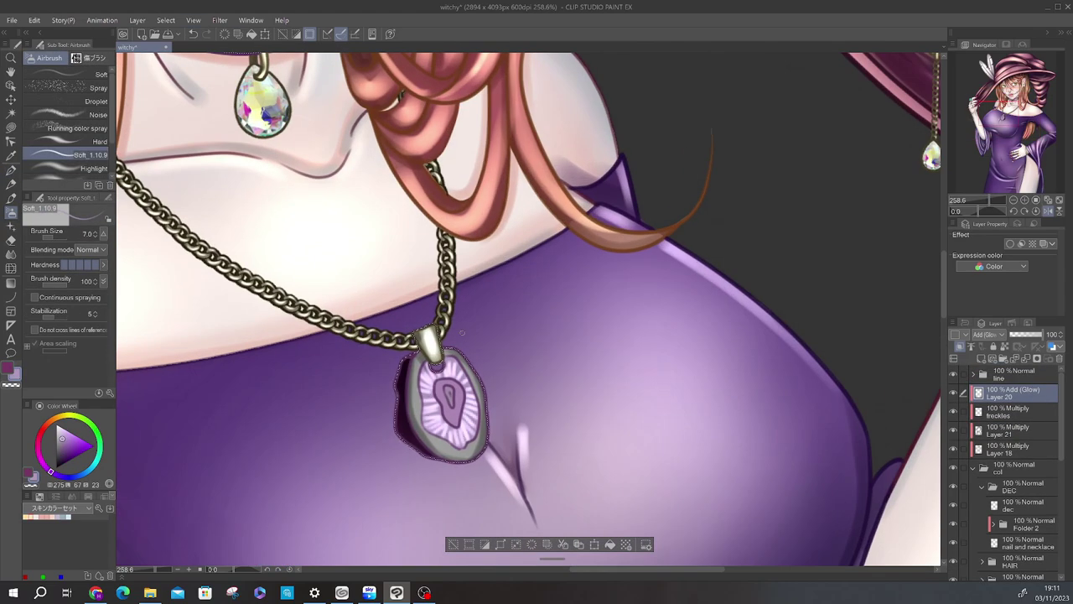
scroll(413, 393, "down", 2)
key("p")
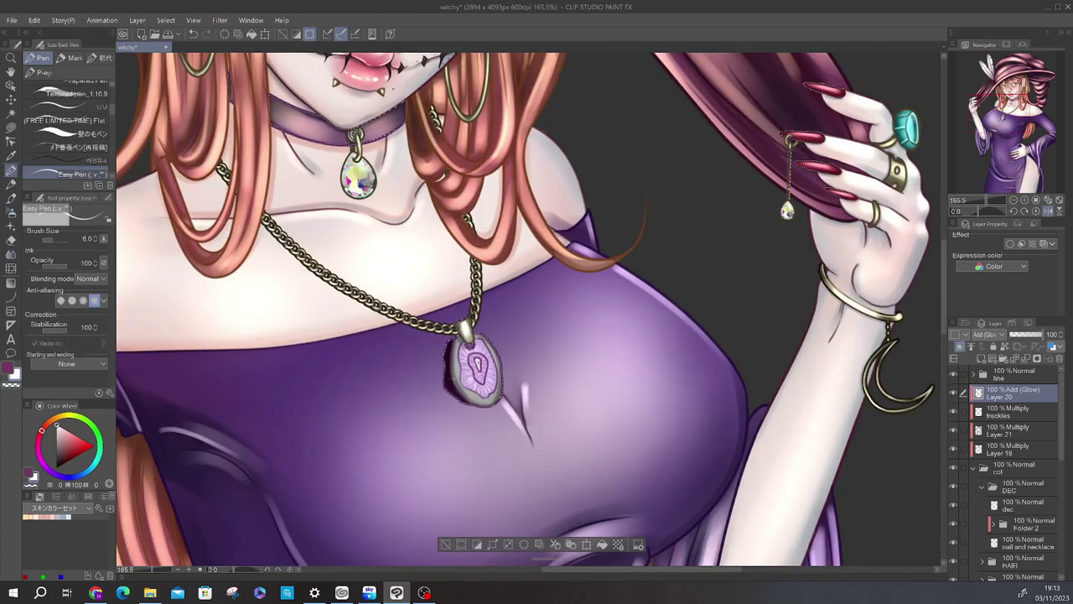
scroll(470, 336, "up", 4)
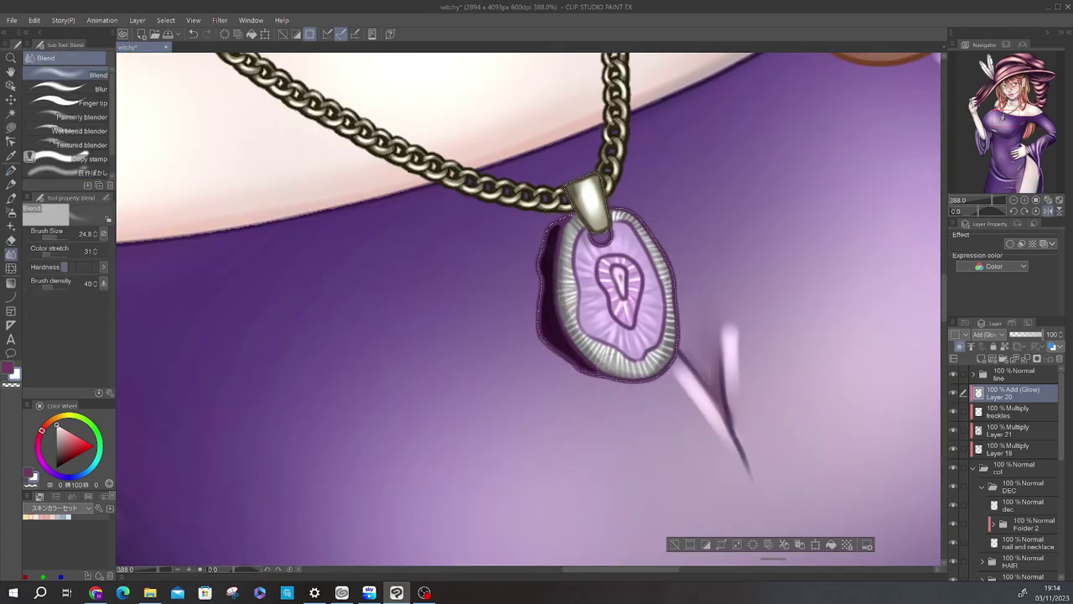
Soften the pendant's highlights with the Blend brush at size 24.8, and set the Easy Pen to size 8.0
left_click_drag(604, 270, 625, 297)
mouse_move(999, 201)
left_mouse_down()
mouse_move(960, 201)
mouse_move(977, 201)
left_mouse_up()
left_click(95, 240)
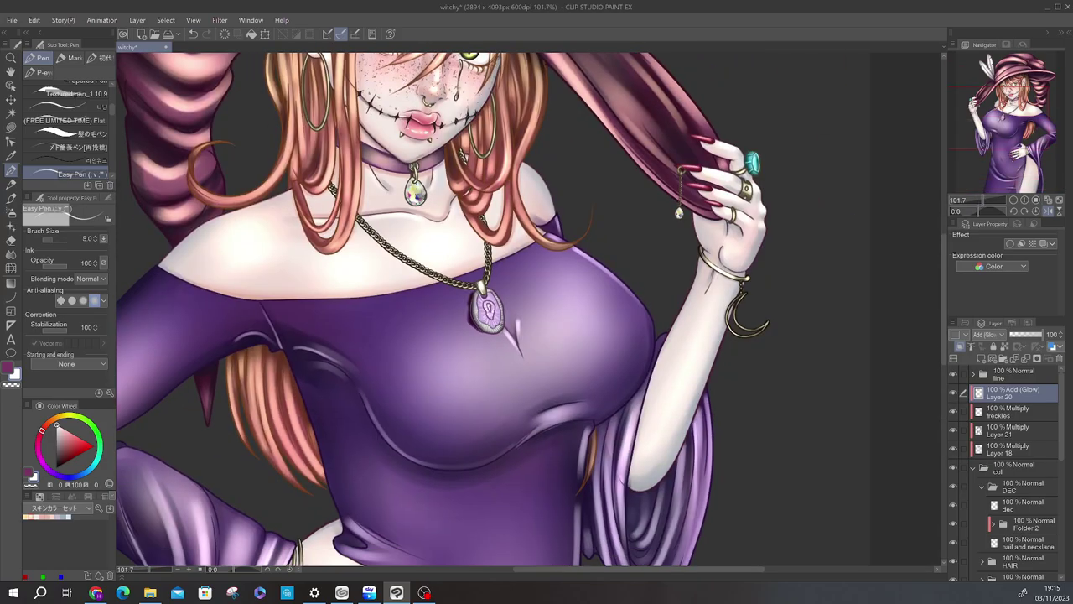
Touch up the shading on Multiply Layer 18 with the Soft_1.10.9 airbrush in salmon at size 16.0, checking the mirrored canvas
scroll(411, 359, "down", 5)
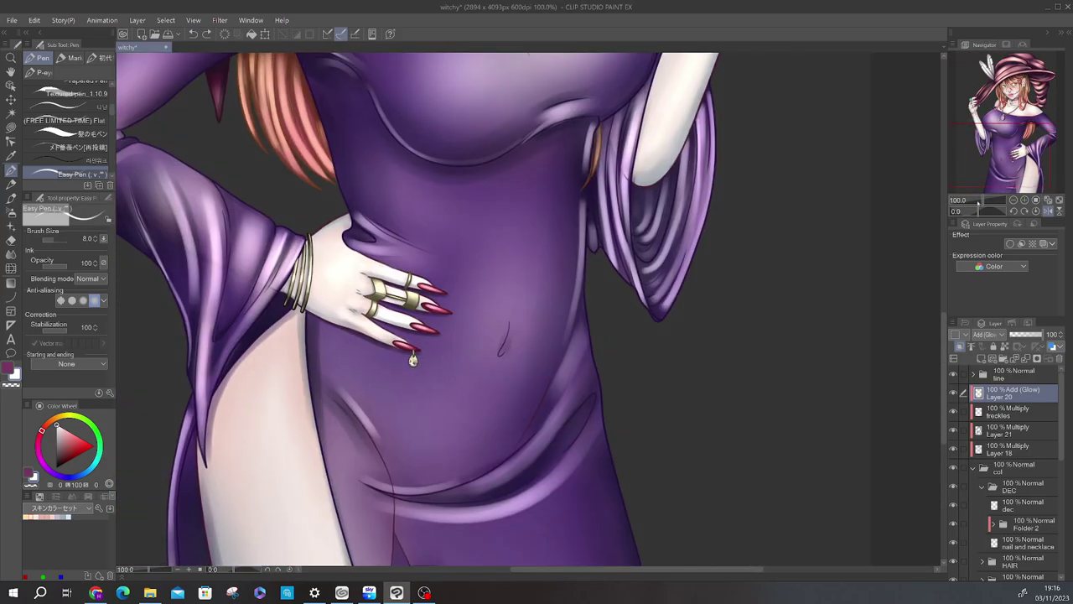
scroll(412, 359, "down", 5)
scroll(712, 155, "up", 10)
left_click(1006, 430)
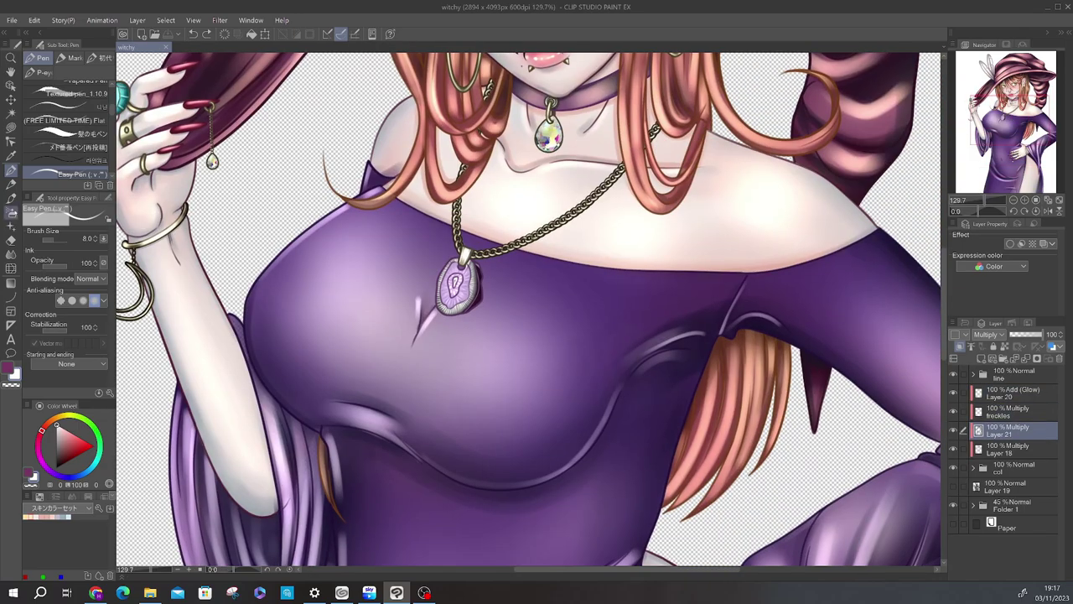
key("b")
key("alt+bracketleft")
key("h")
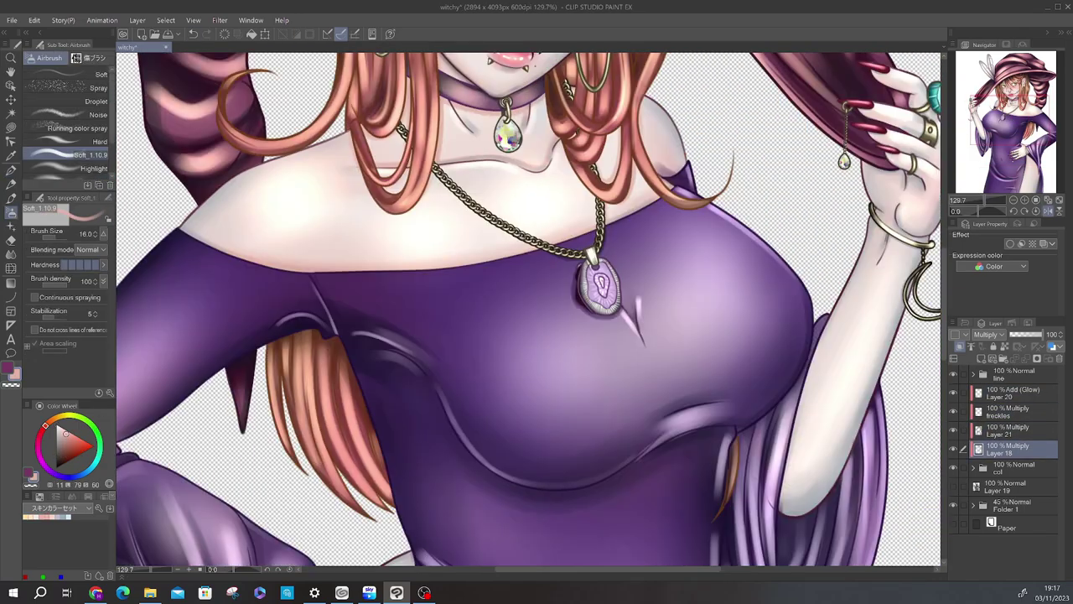
scroll(531, 311, "up", 5)
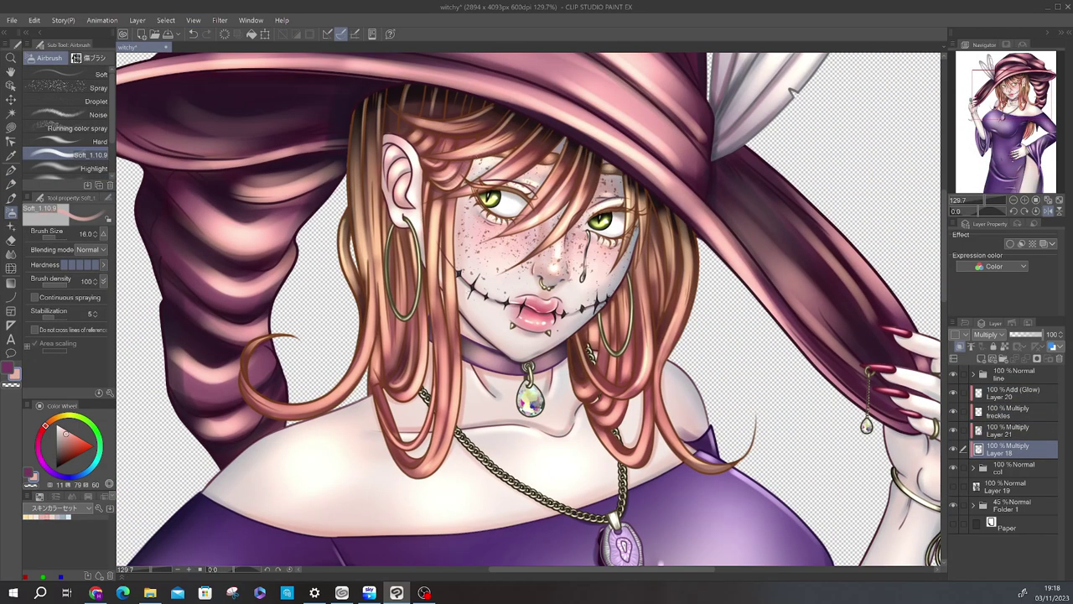
key("h")
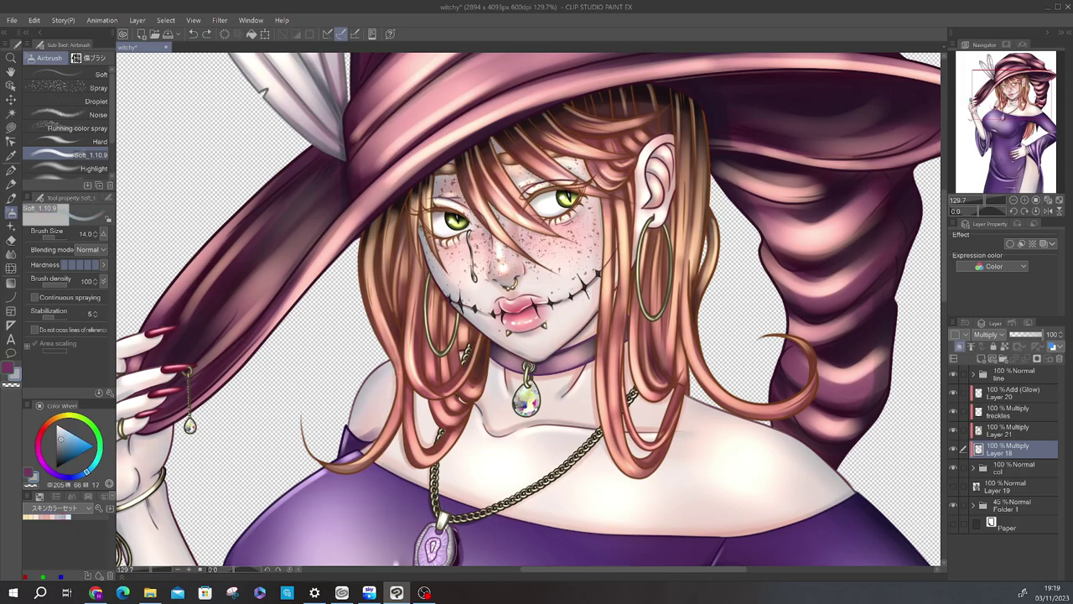
Select Add (Glow) Layer 20, switch to Lasso fill for touch-ups, and return to the Soft_1.10.9 airbrush
key("alt+bracketright")
key("alt+bracketright")
key("alt+bracketright")
key("g")
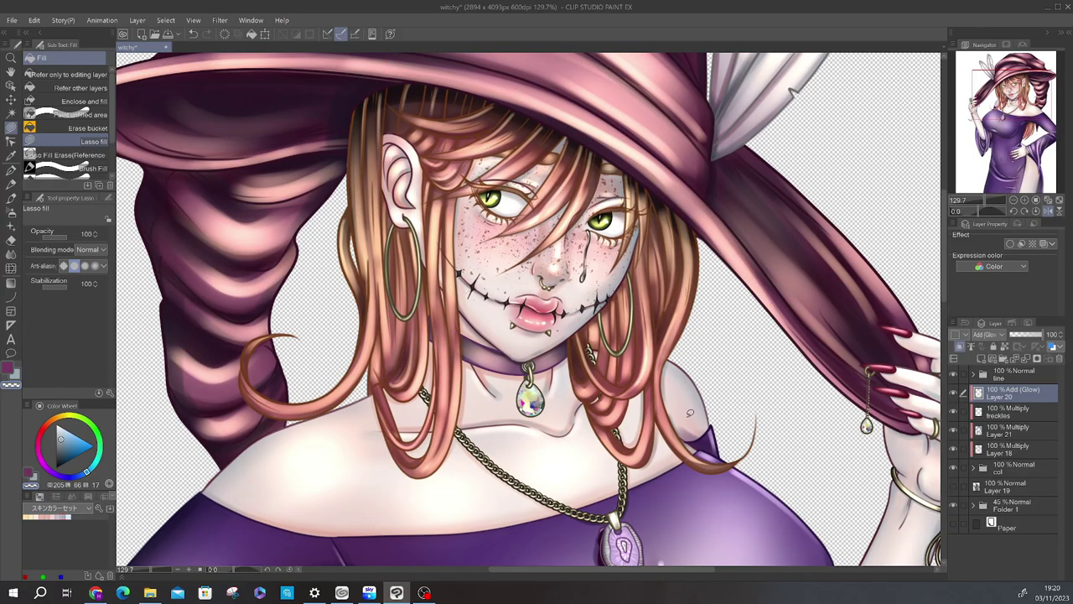
key("b")
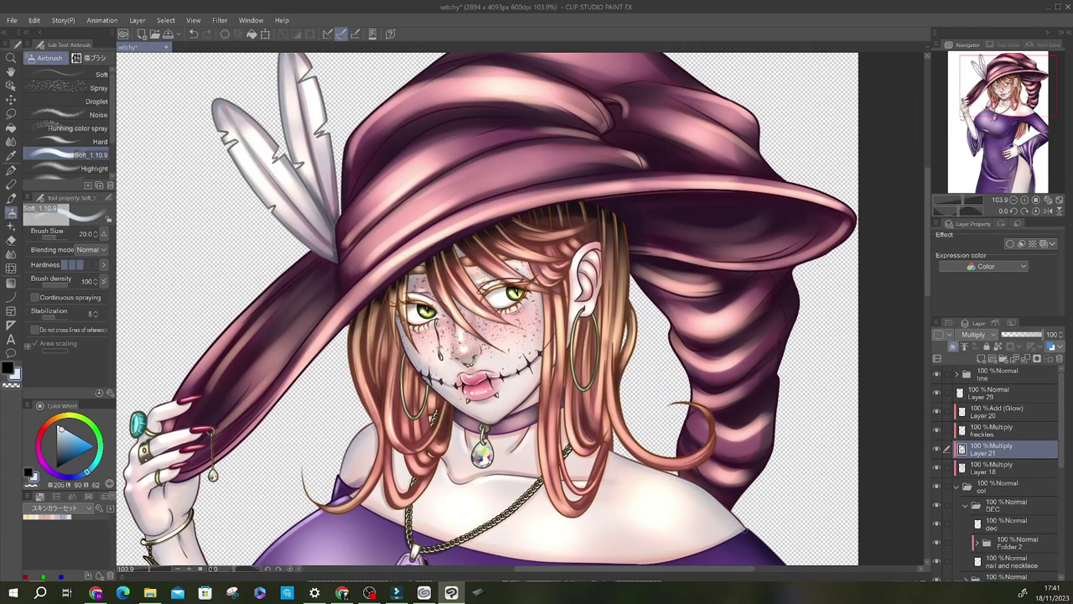
Airbrush blue-grey shading around the hat and feathers on Multiply Layer 21 at sizes 14.0 and 20.0, undoing the last stroke
key("h")
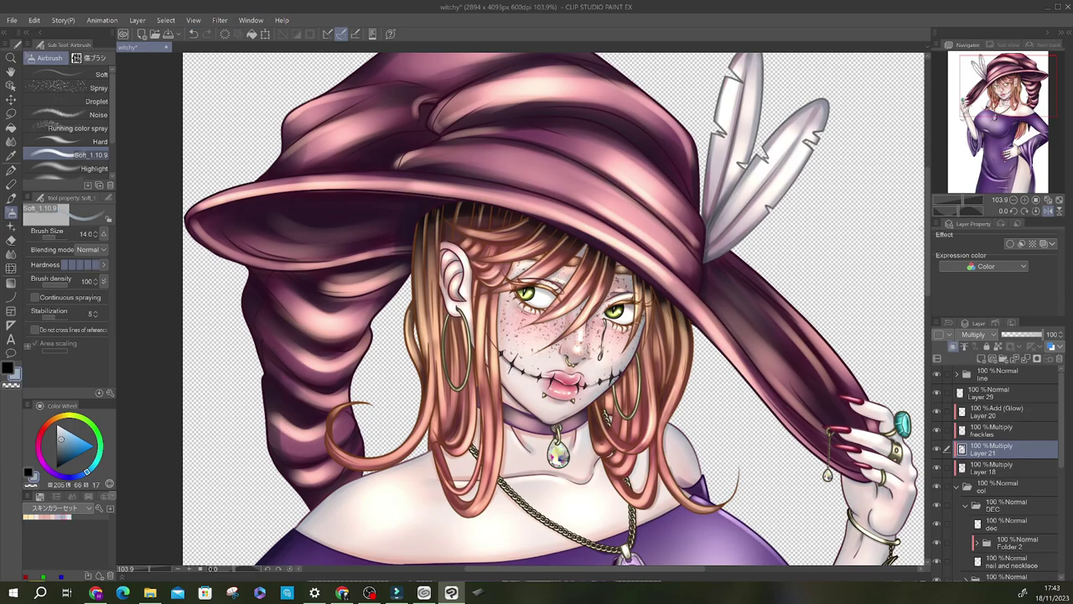
key("h")
left_click(97, 235)
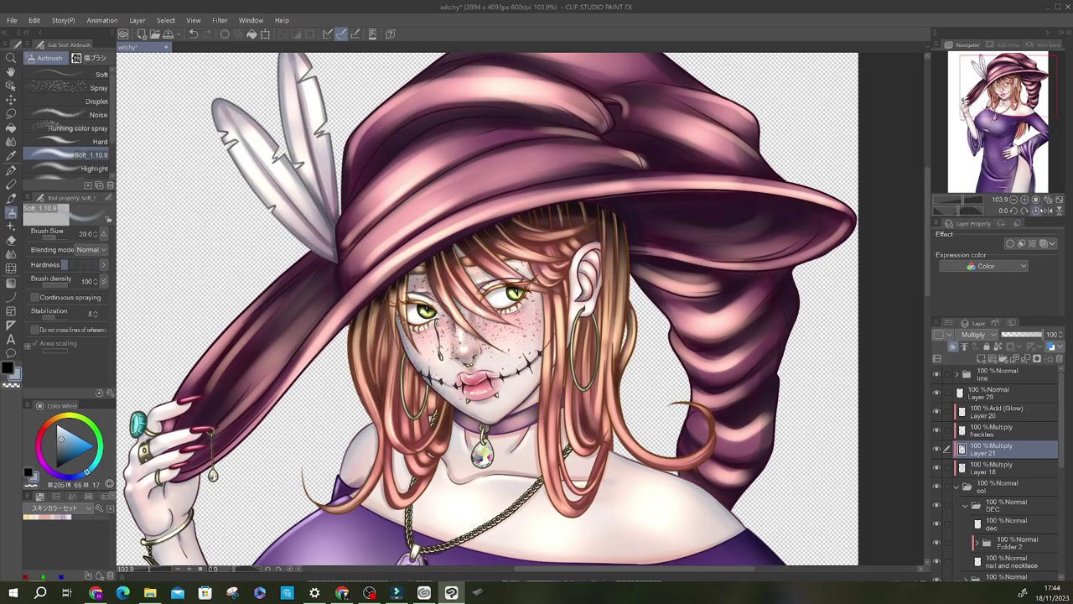
key("h")
key("ctrl+z")
key("h")
Refine the blue-grey shadows around the face, neck and shoulders on Multiply Layer 21 with the airbrush at sizes 13.0 to 11.0
scroll(545, 310, "down", 3)
key("h")
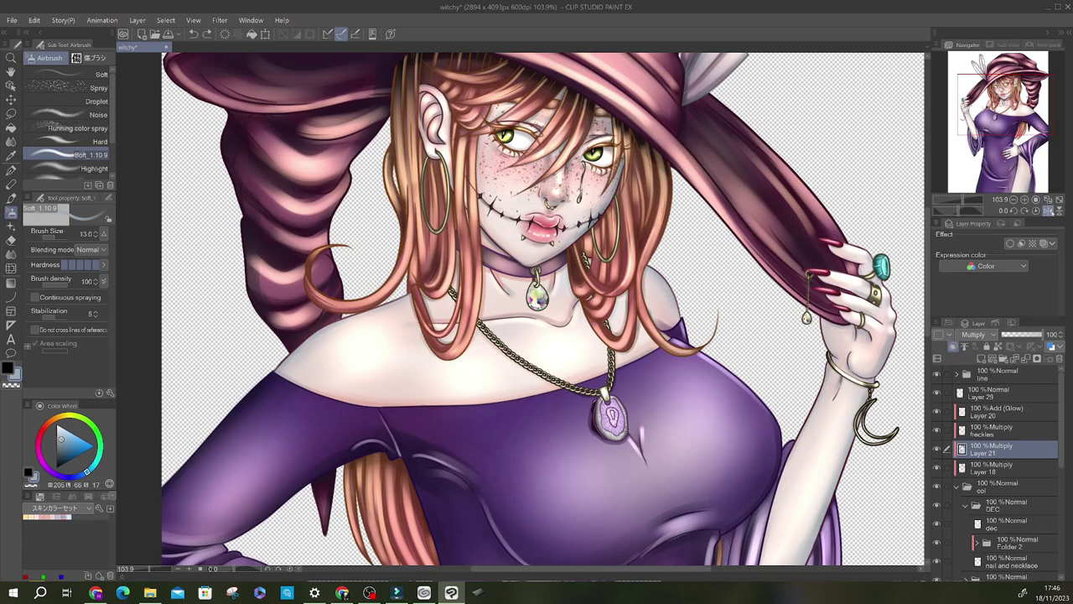
key("h")
key("h")
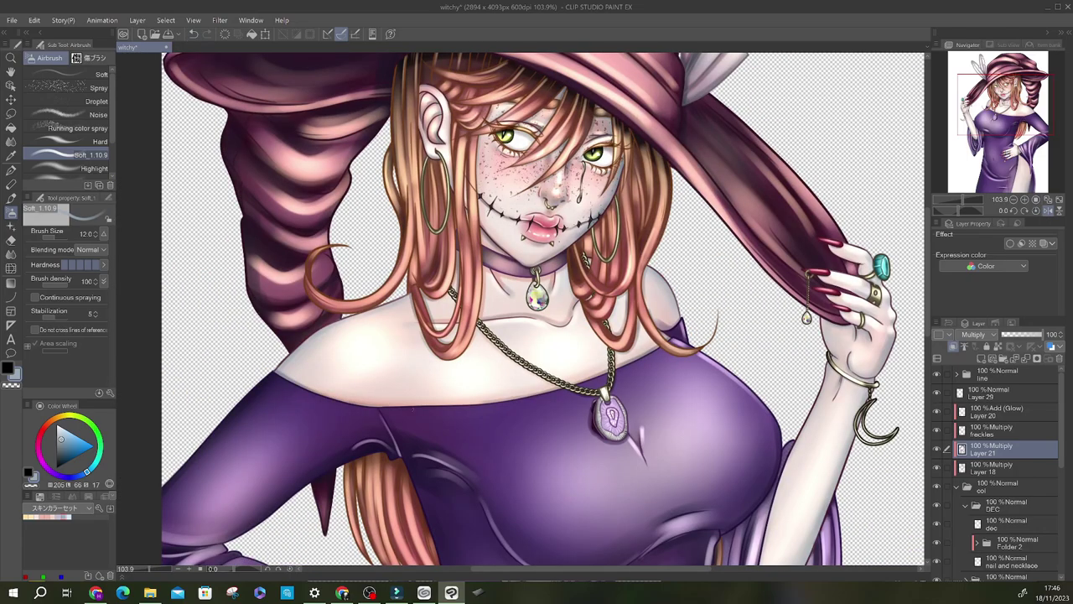
left_click_drag(956, 210, 962, 215)
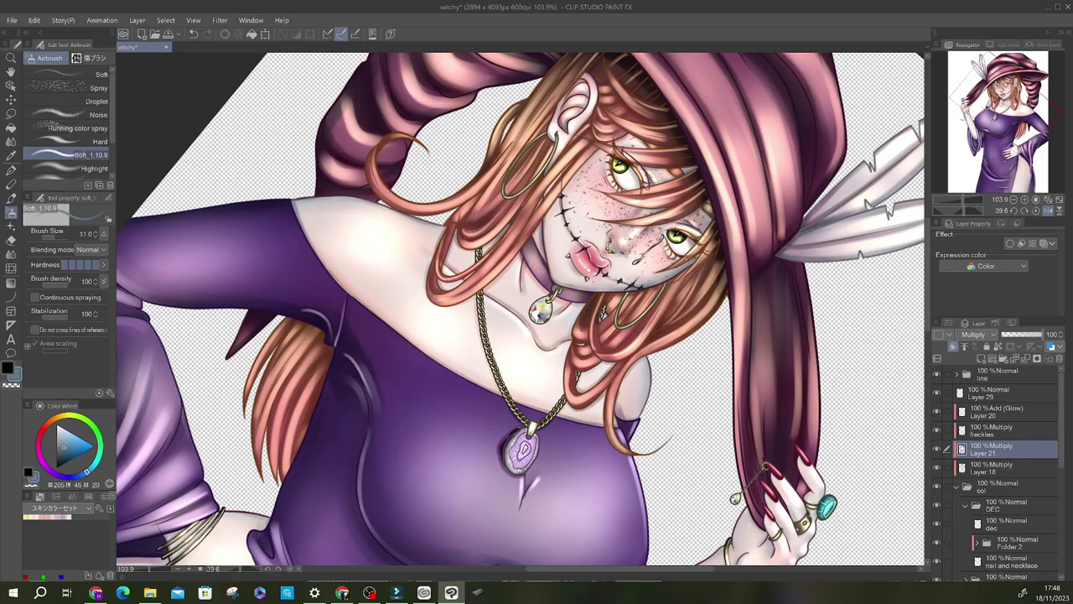
key("h")
Soften the skin shadows around the neck and shoulders on Multiply Layer 18 with the Blend brush
scroll(514, 285, "up", 2)
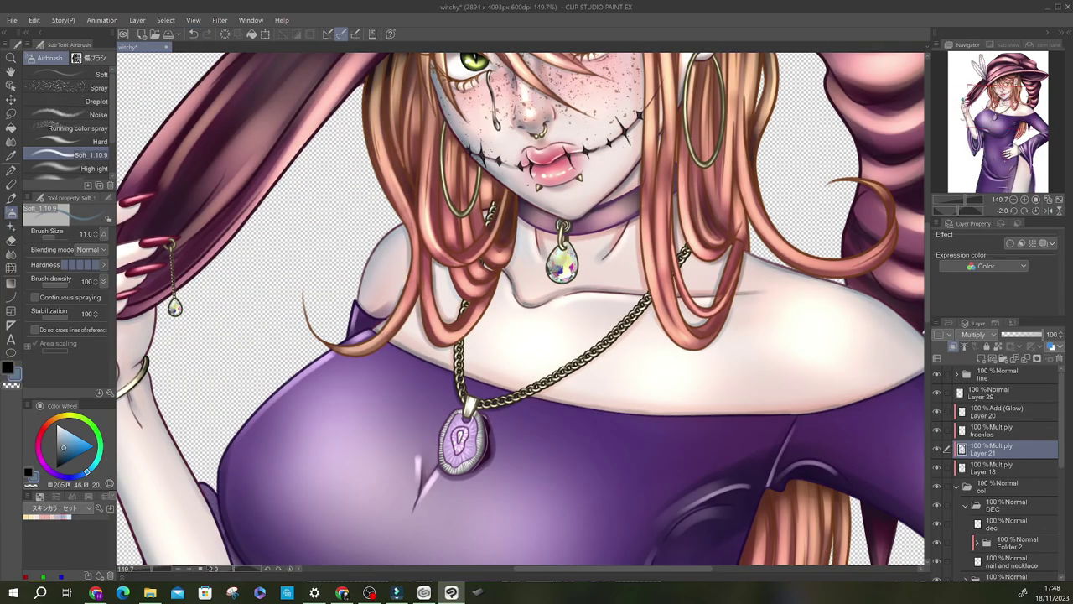
scroll(528, 326, "up", 1)
key("j")
key("alt+[")
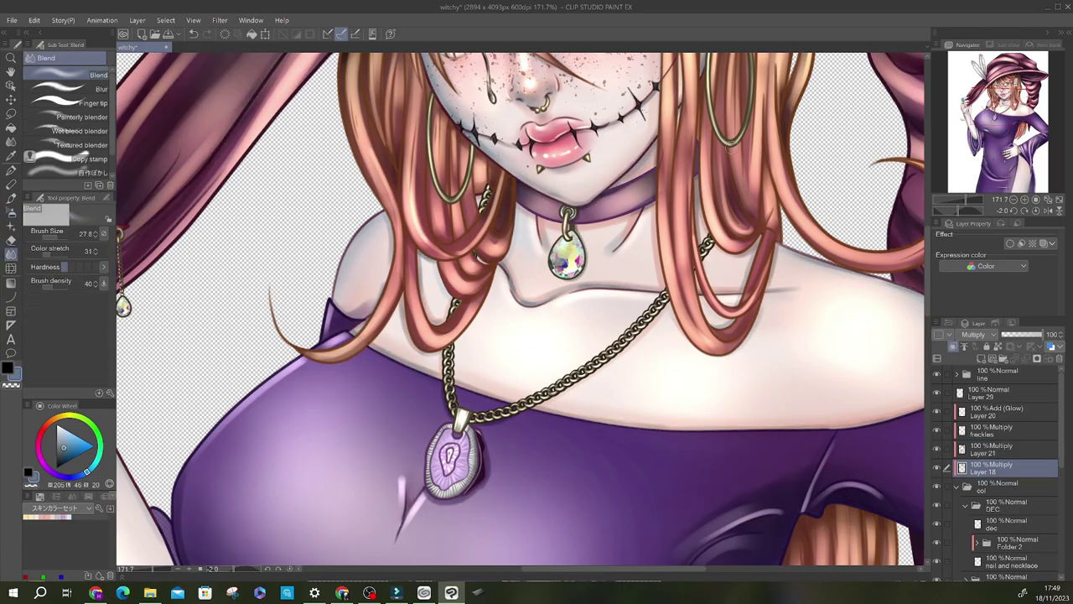
left_click_drag(981, 199, 937, 202)
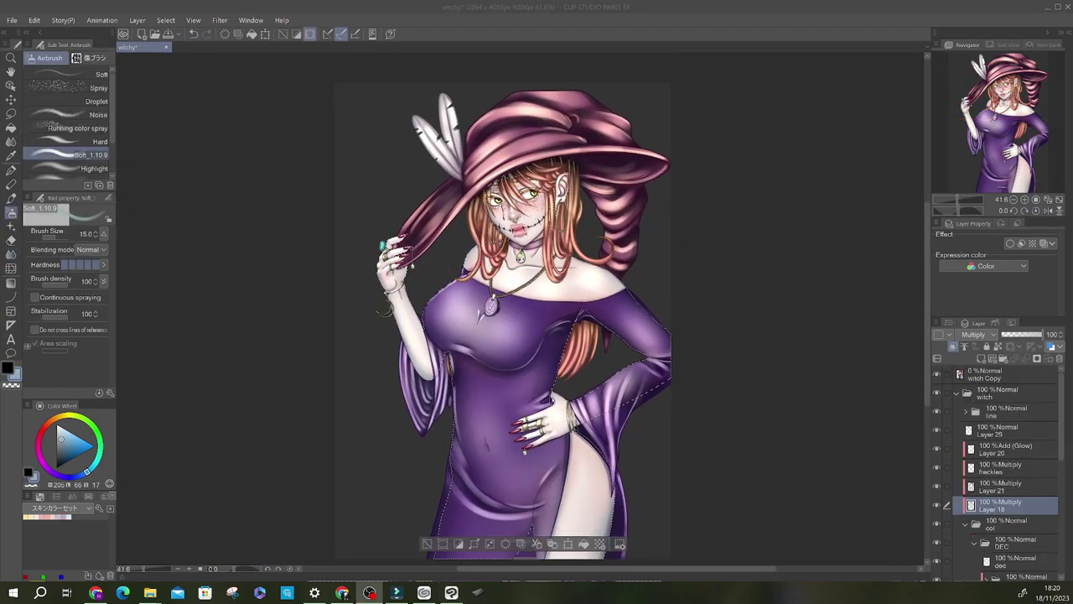
Airbrush soft blue-grey shadows inside the selection around the neck and shoulders on Multiply Layer 18 at sizes 43.6 and 34.8
scroll(527, 465, "up", 6)
scroll(527, 465, "down", 2)
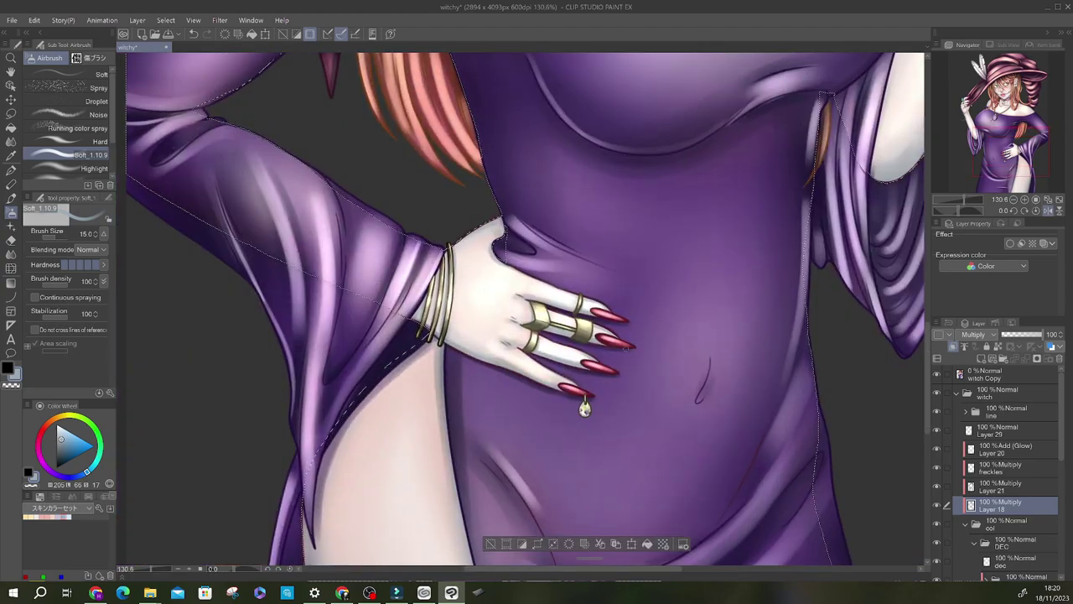
key("h")
mouse_move(503, 419)
left_mouse_down()
mouse_move(503, 131)
mouse_move(525, 352)
mouse_move(525, 554)
left_mouse_up()
left_click(68, 220)
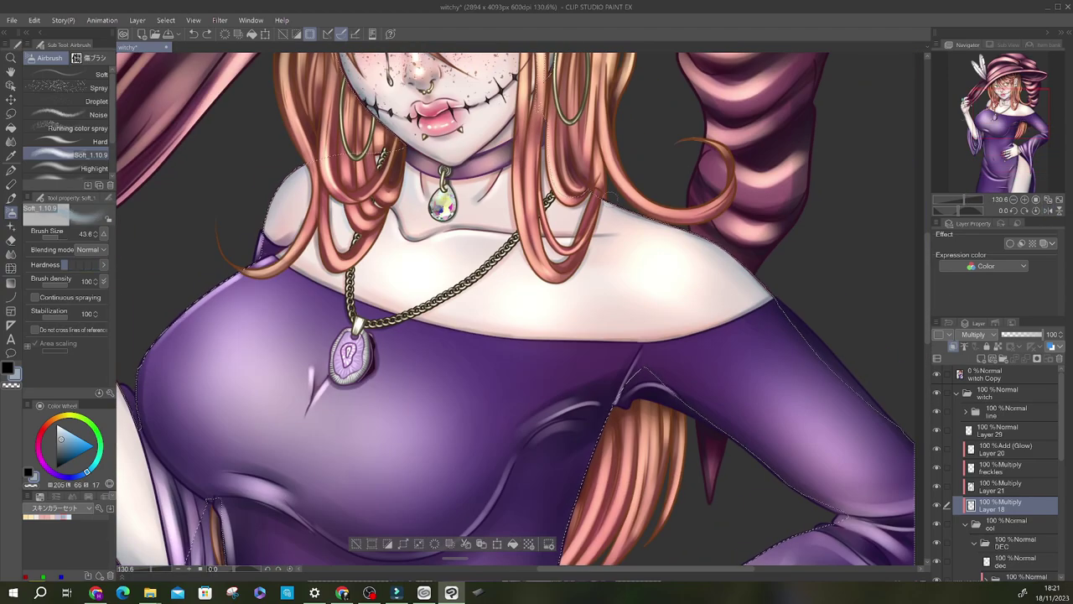
left_click(68, 233)
left_click_drag(525, 251, 525, 495)
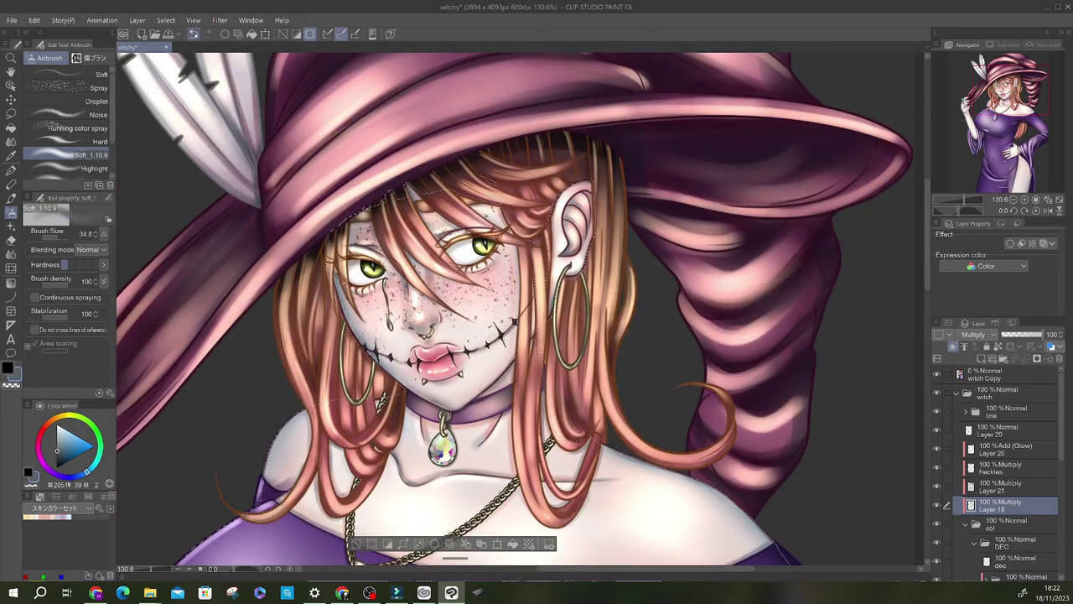
Airbrush broad soft grey shadows over the selected dress on Multiply Layer 18 at sizes 210.6, 188.2 and 68.4
key("ctrl+0")
scroll(520, 309, "up", 4)
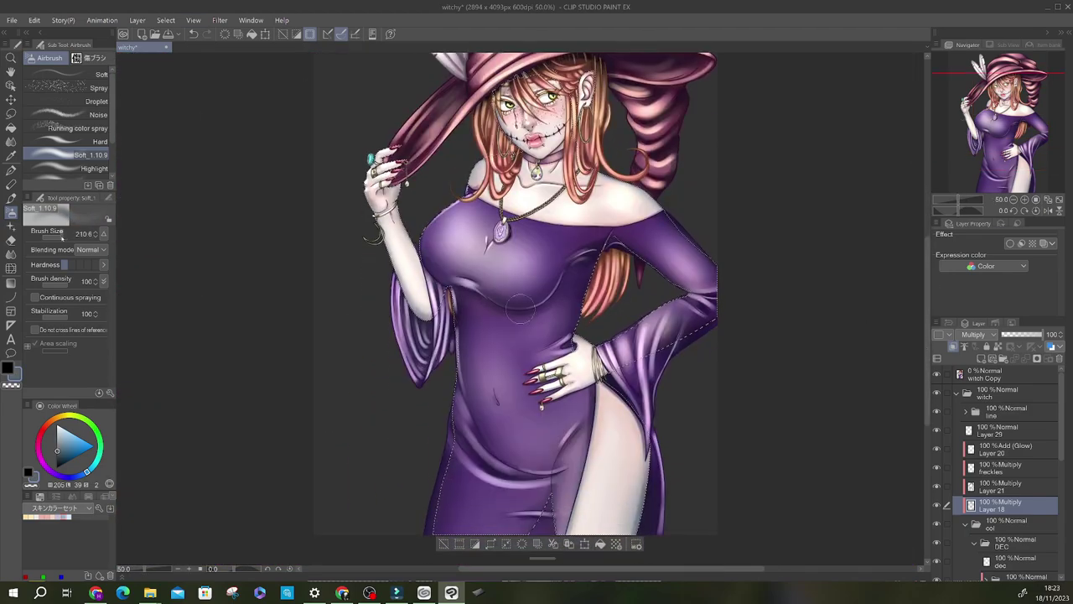
scroll(519, 308, "down", 1)
scroll(910, 333, "down", 1)
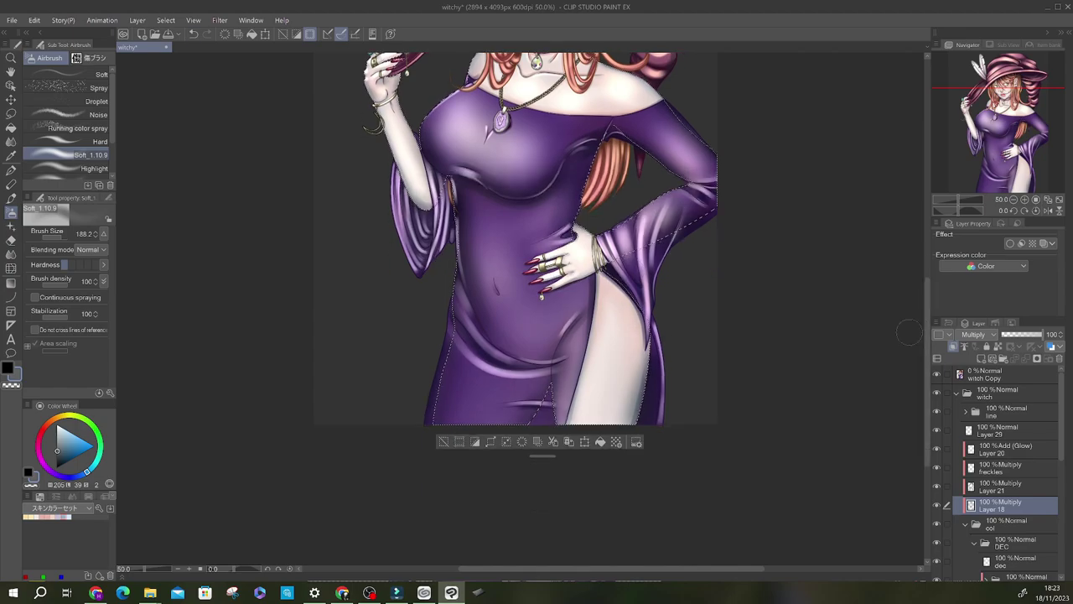
left_click(1050, 209)
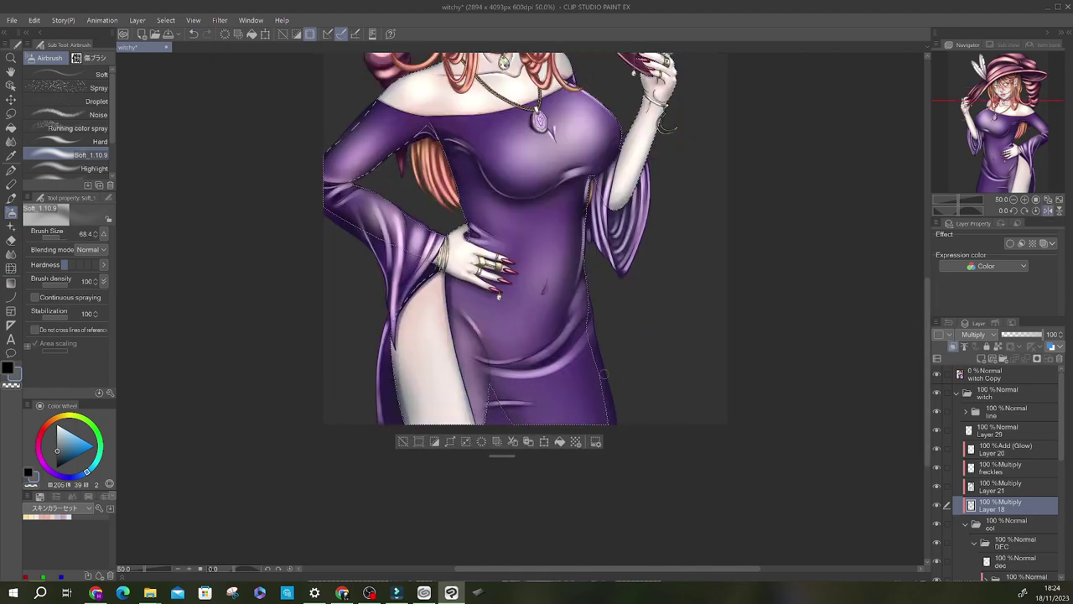
scroll(500, 309, "up", 3)
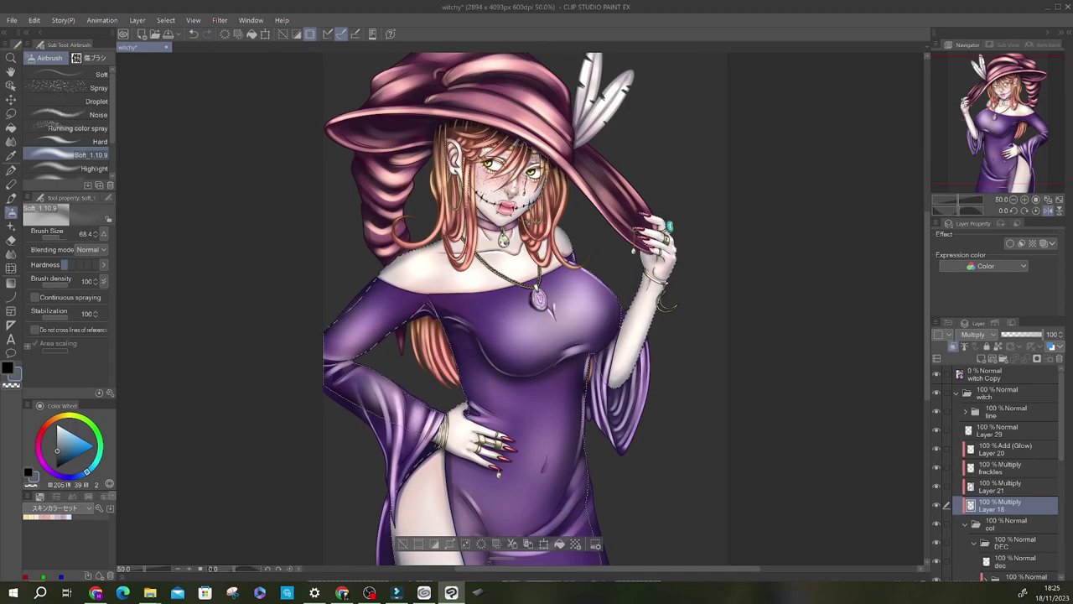
Refine the grey shading around the face and raised hand on Multiply Layer 18 with the airbrush at sizes 12.0, 24.8 and 10.1
scroll(560, 163, "up", 5)
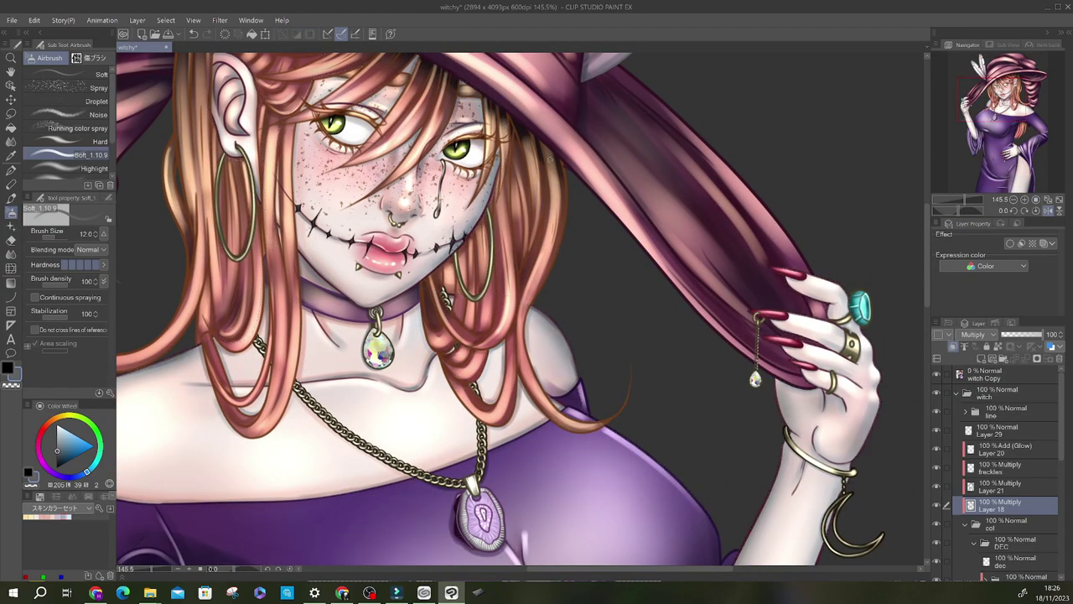
scroll(508, 291, "down", 4)
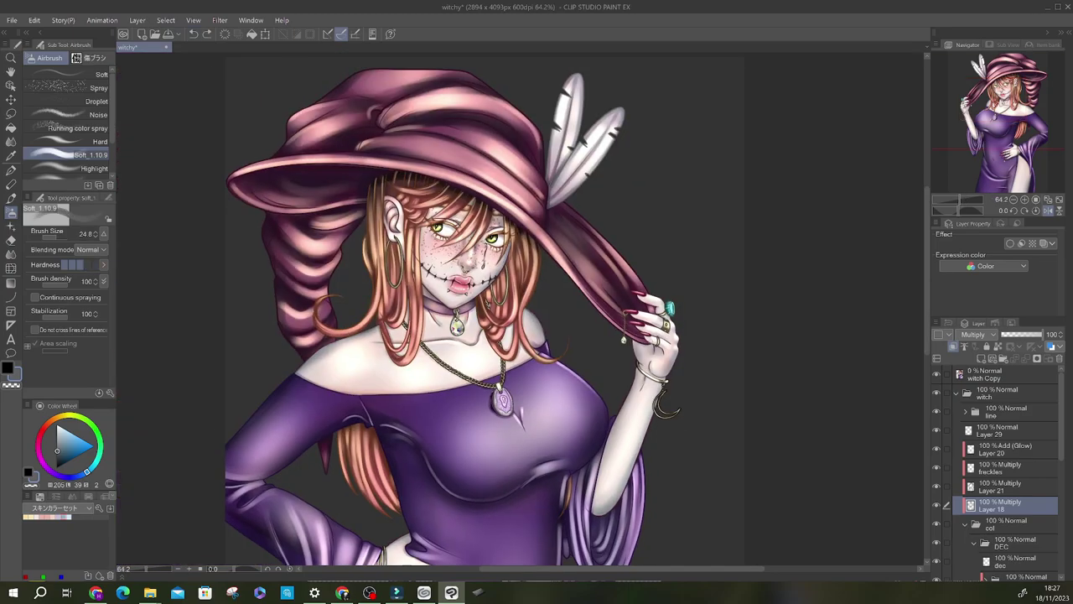
scroll(698, 318, "up", 5)
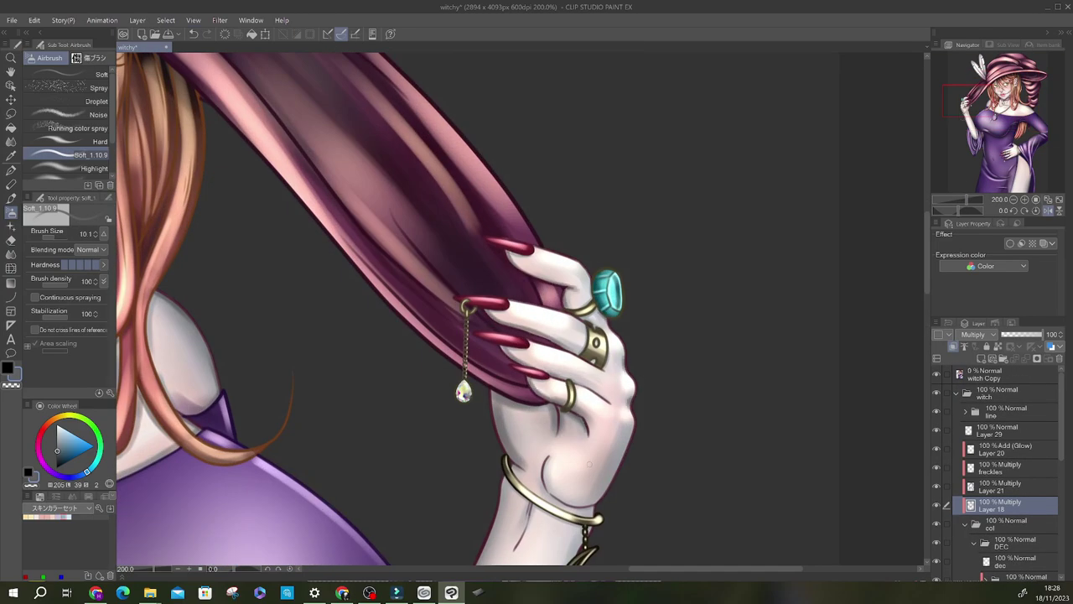
scroll(589, 464, "down", 8)
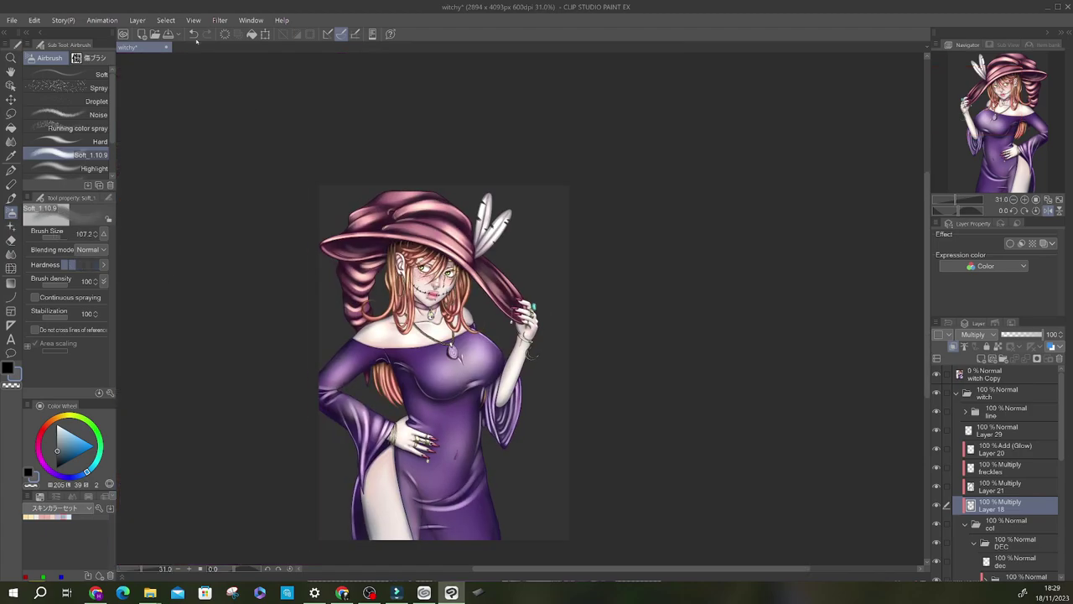
Airbrush broad shadows over the lower dress on Multiply Layer 21 at sizes 235.7 and 369.7, using purple sampled from the hem
key("h")
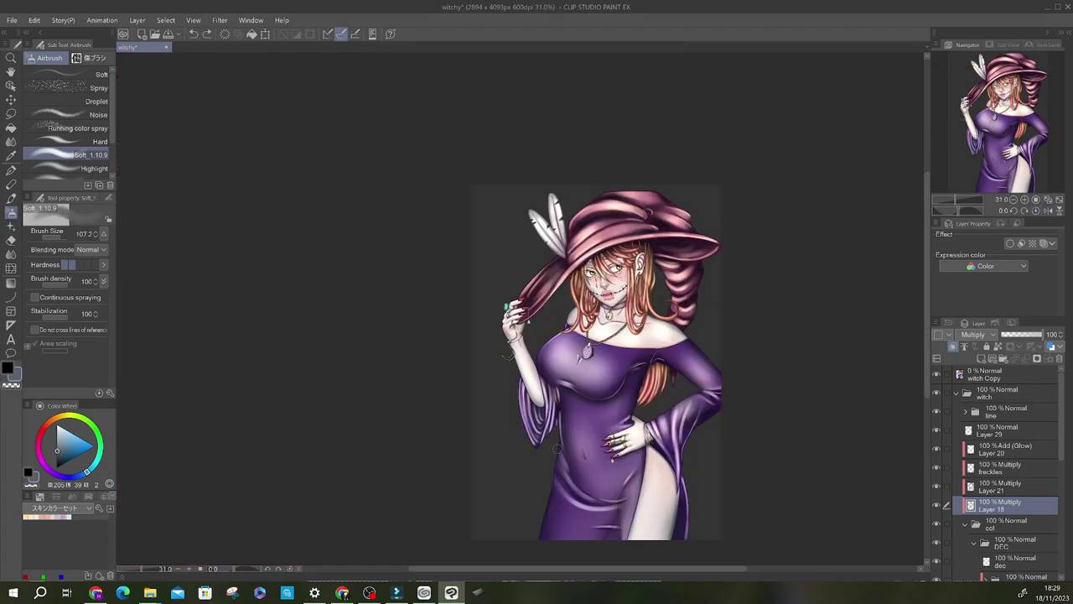
key("alt+bracketright")
key("bracketright")
key("bracketright")
key("bracketright")
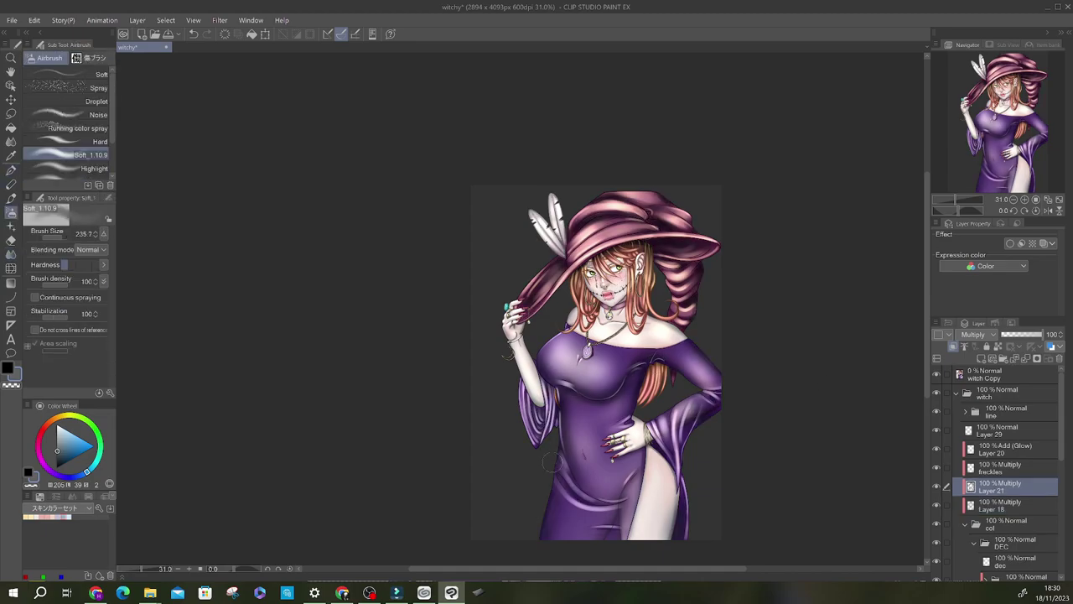
left_click(541, 541, "alt")
key("bracketright")
key("bracketright")
key("bracketright")
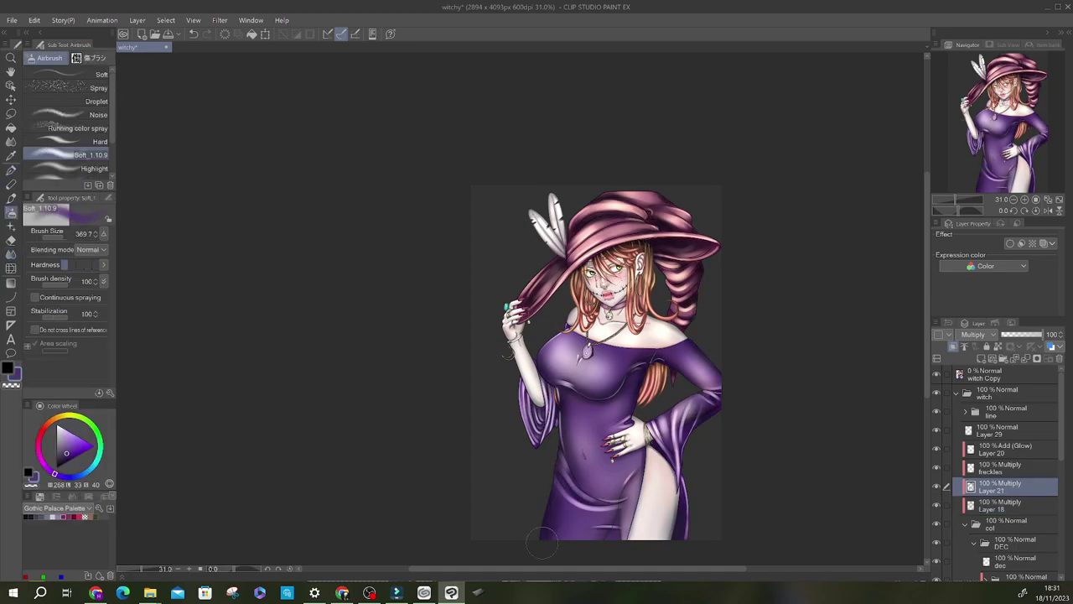
Refine the purple shading of the dress on Multiply Layer 21 with the airbrush at sizes 34.8 and 210.6
key("bracketleft")
key("bracketleft")
key("bracketleft")
key("h")
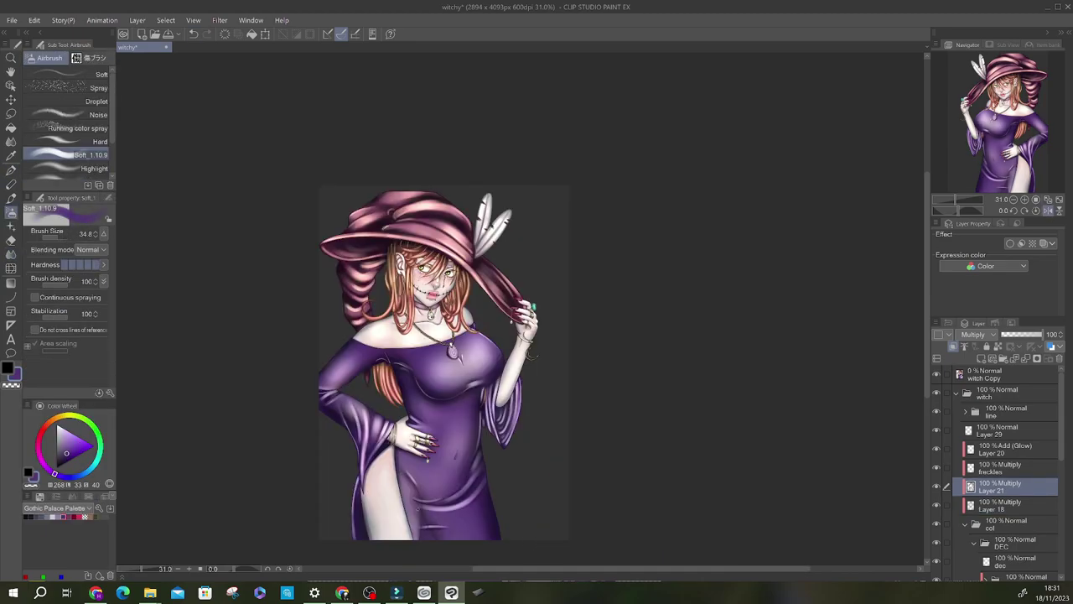
key("bracketright")
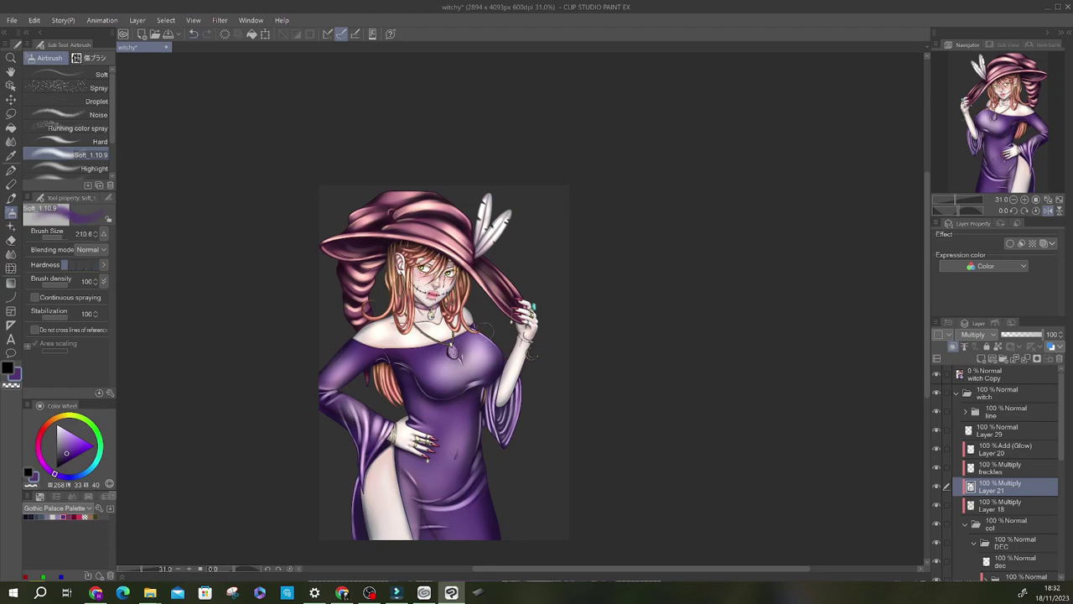
Handwrite the artist's signature in pale pink along the dress hem on a new Normal layer with Easy Pen at size 11.0
key("h")
scroll(472, 422, "up", 6)
key("minus")
key("minus")
key("minus")
key("p")
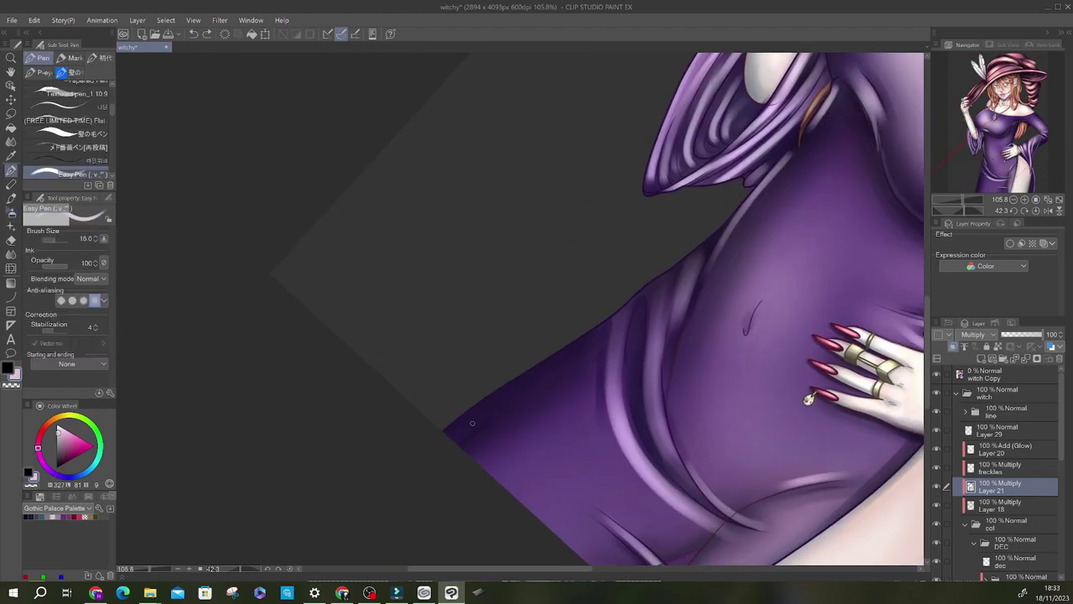
key("ctrl+shift+n")
key("bracketleft")
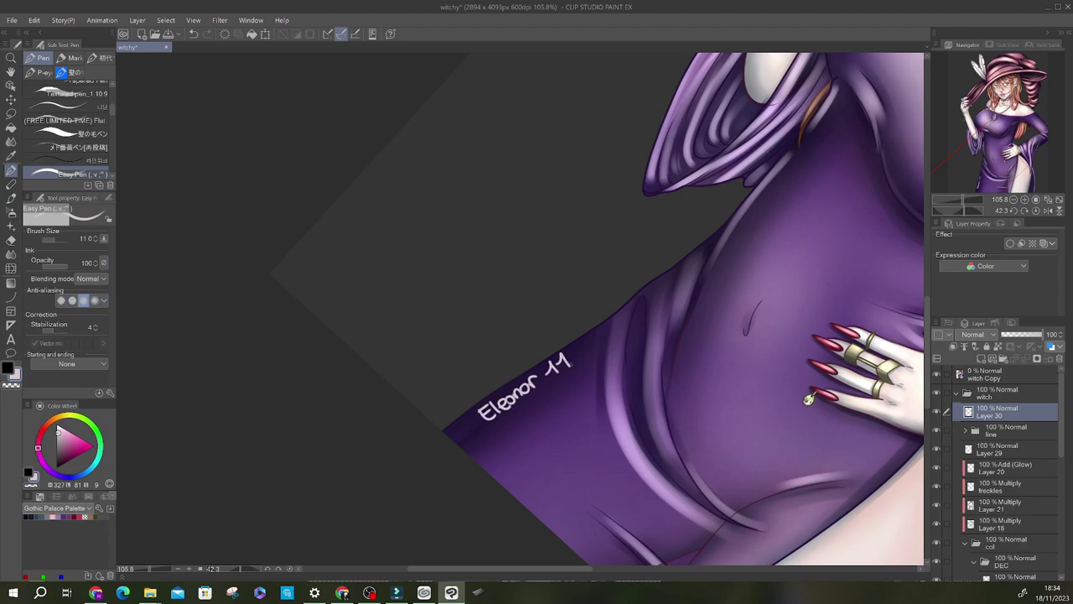
Lasso the signature, then scale, rotate and move it beside the upper edge of the sleeve of the arm on the hip
key("ctrl+at")
key("m")
key("ctrl+t")
left_click_drag(520, 294, 671, 335)
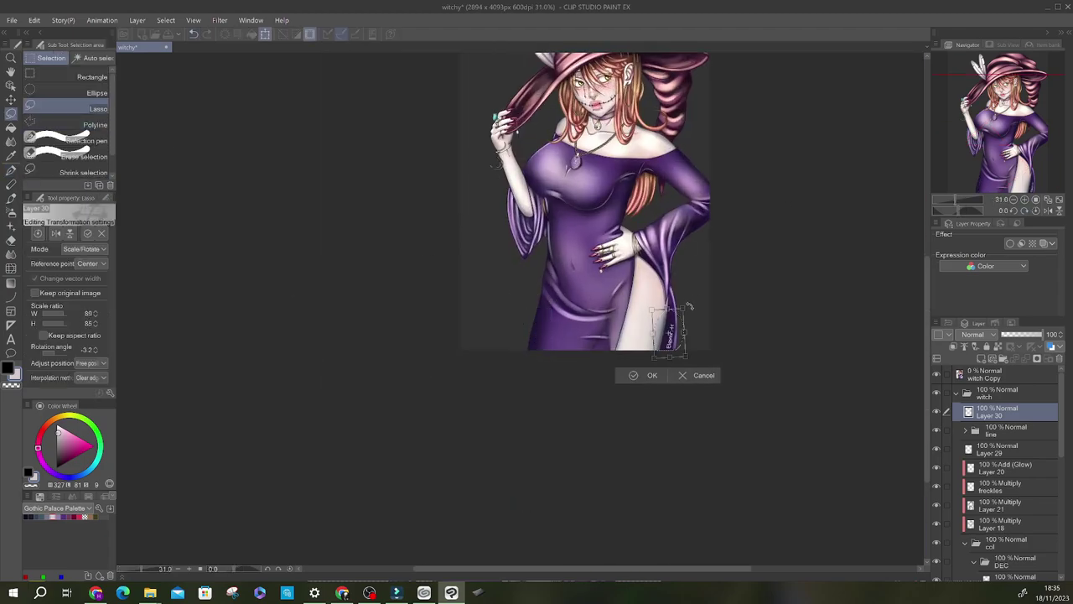
key("Return")
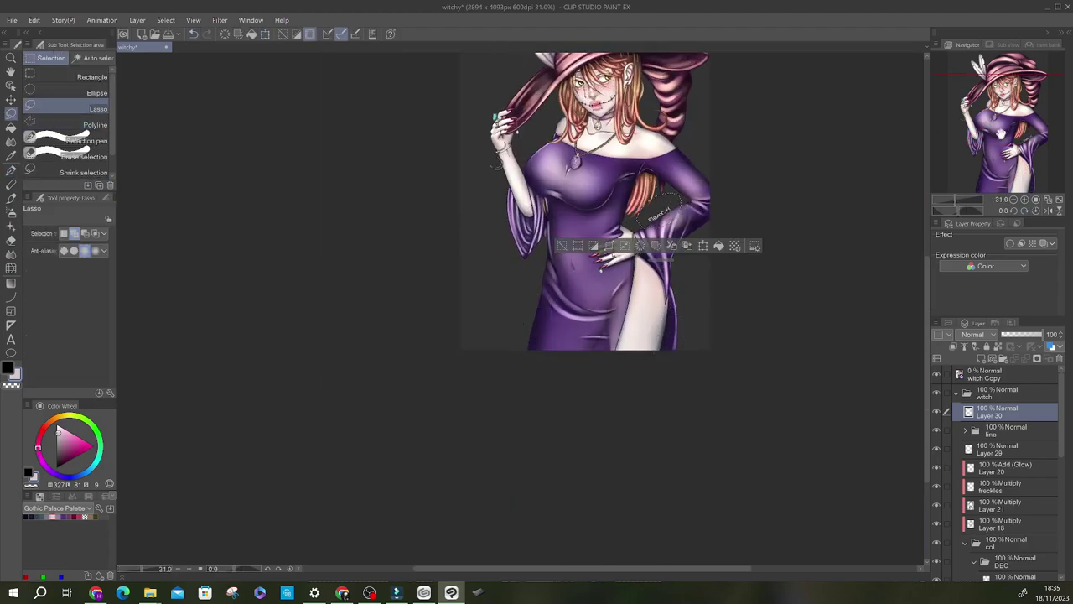
Darken the selected signature with a Hue/Saturation/Luminosity adjustment so it blends in beside the sleeve
key("ctrl+u")
left_click_drag(542, 221, 508, 225)
left_click_drag(537, 192, 530, 167)
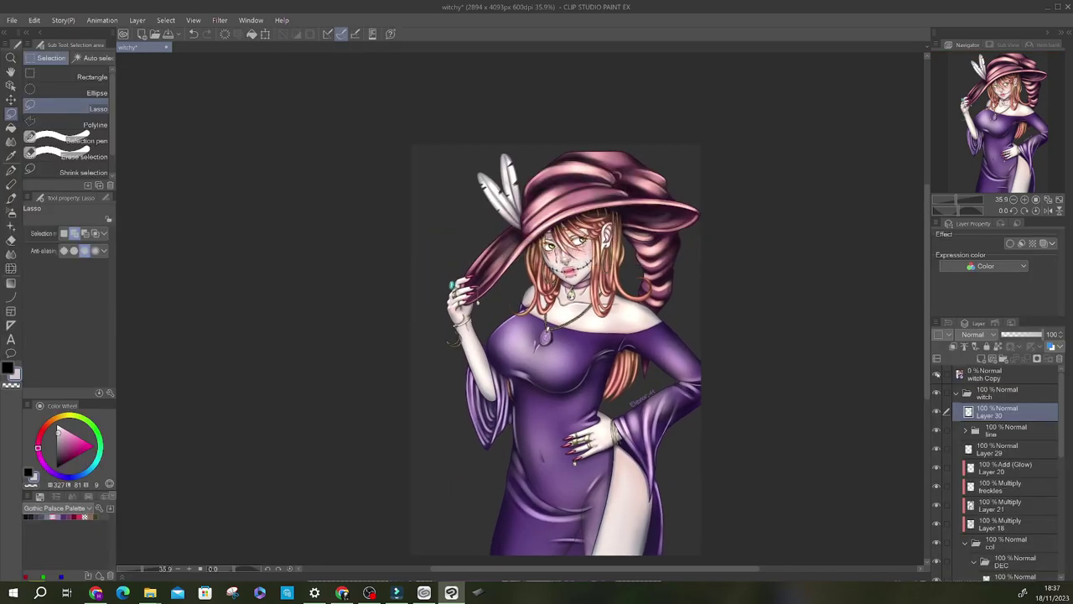
Replace the hidden witch Copy layer with a new empty Normal layer above the witch folder
left_click(994, 374)
left_click(957, 375)
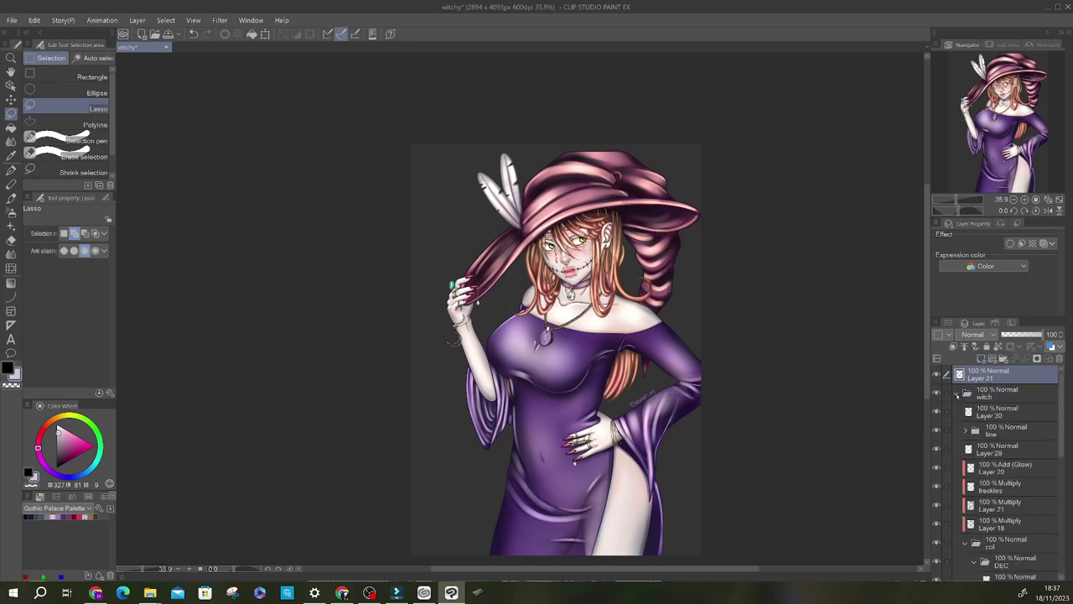